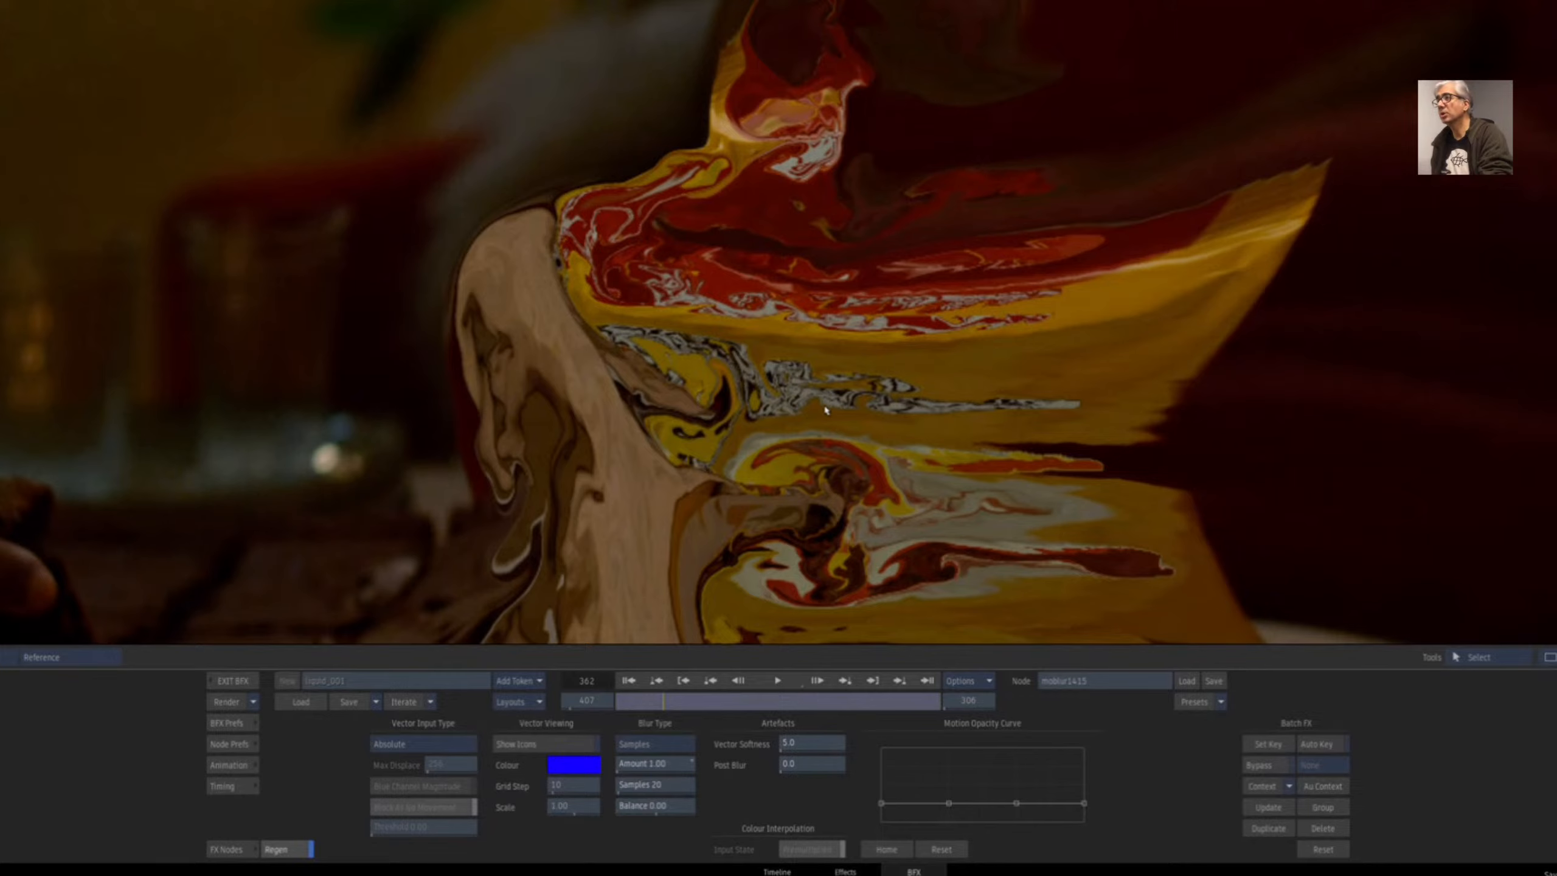
- Show the motion vector icons on the Motion Blur result and increase their display scale
left_click(540, 742)
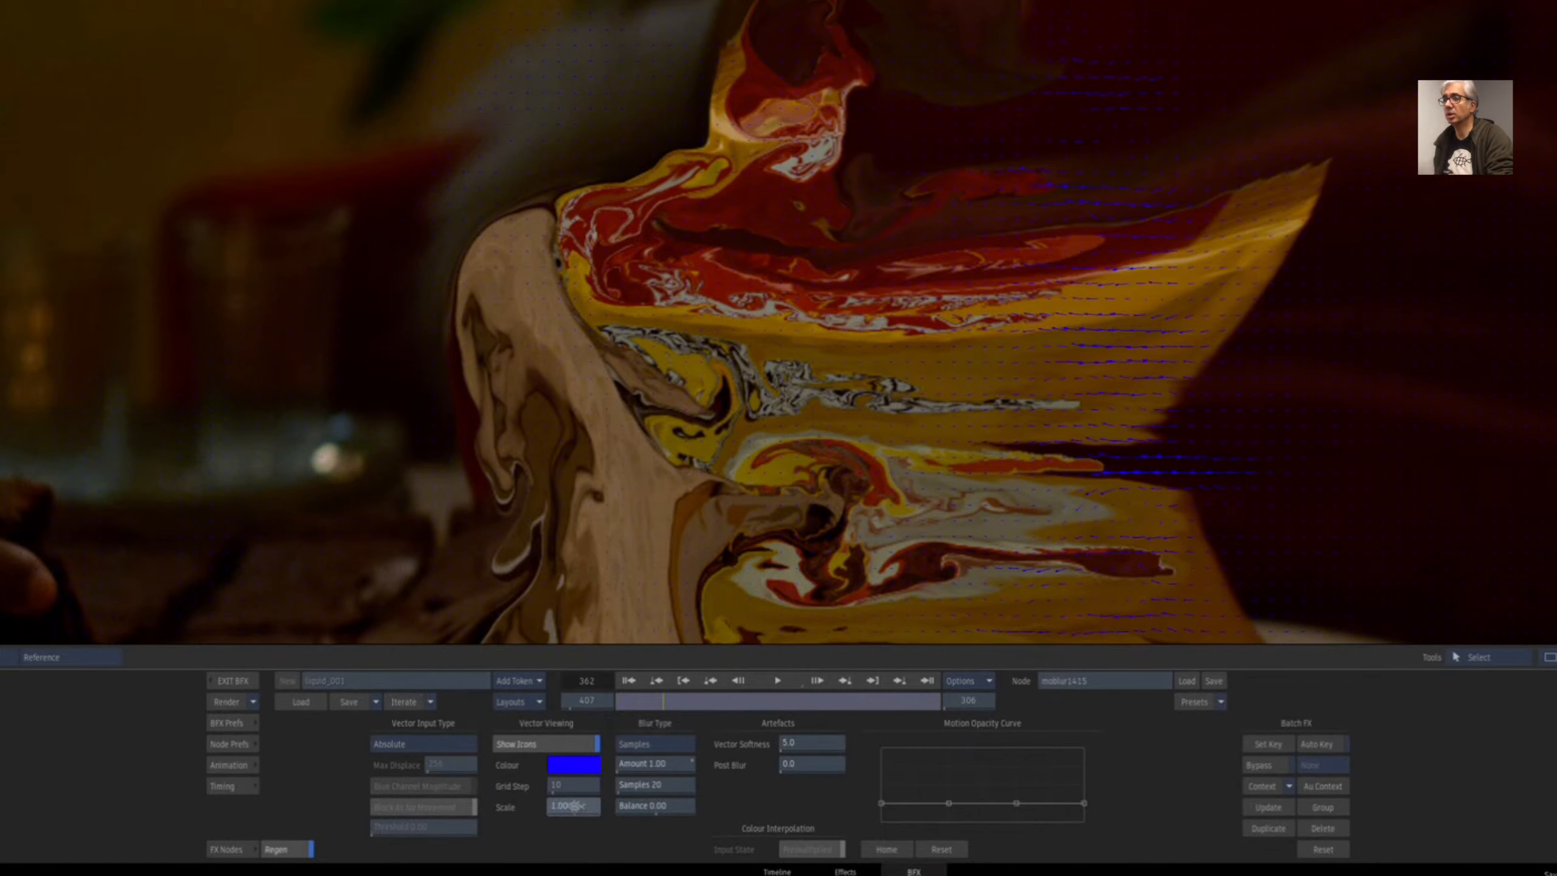
mouse_move(573, 806)
left_mouse_down()
mouse_move(601, 805)
mouse_move(588, 808)
left_mouse_up()
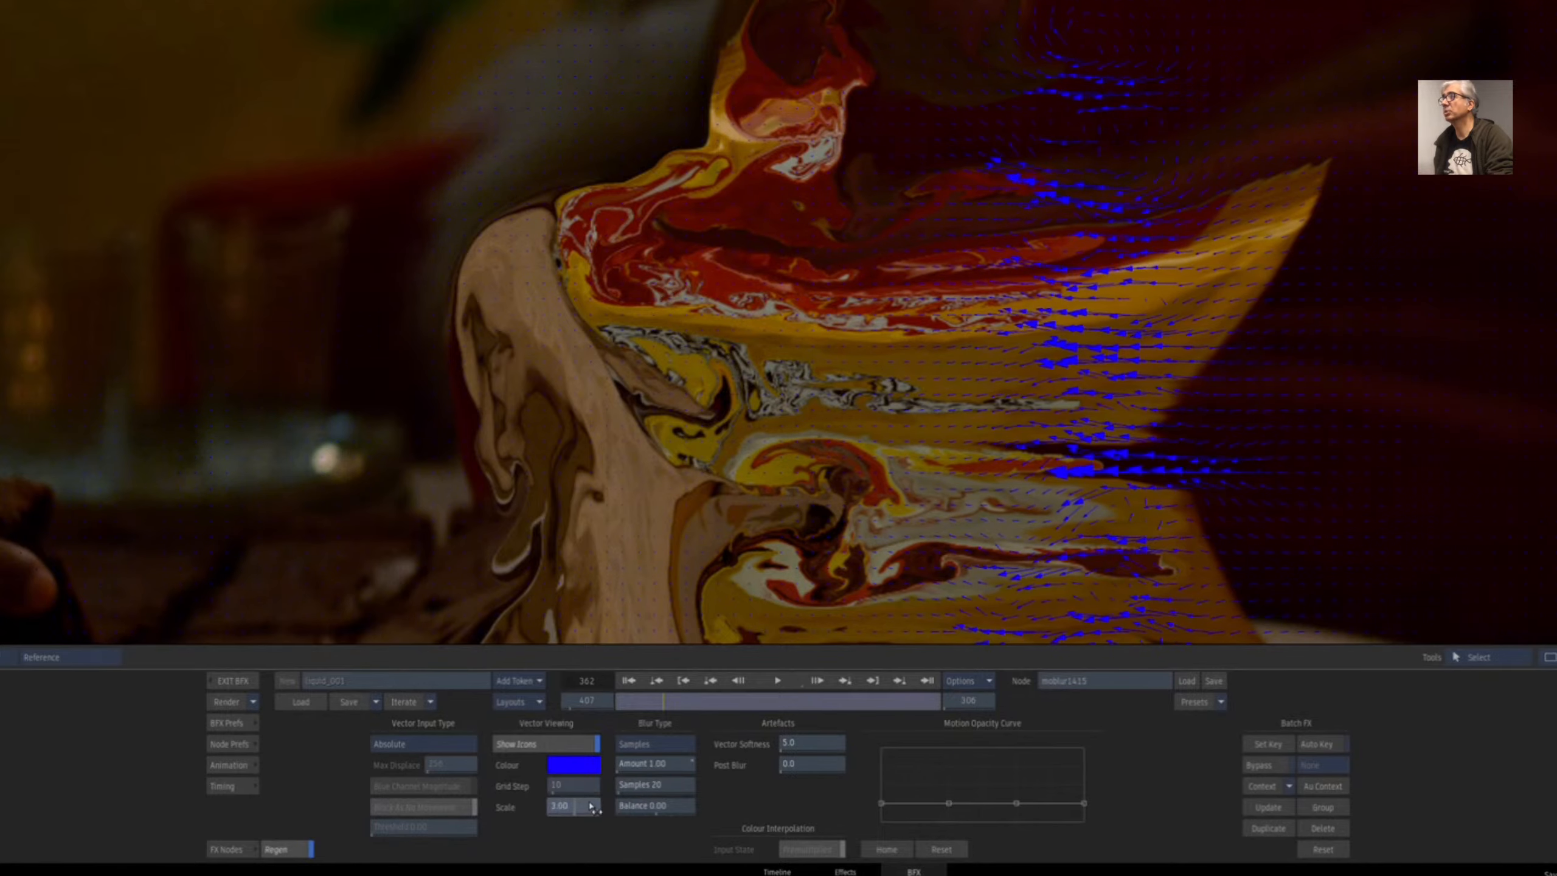
left_click_drag(1229, 381, 1139, 395)
left_click_drag(862, 536, 889, 417)
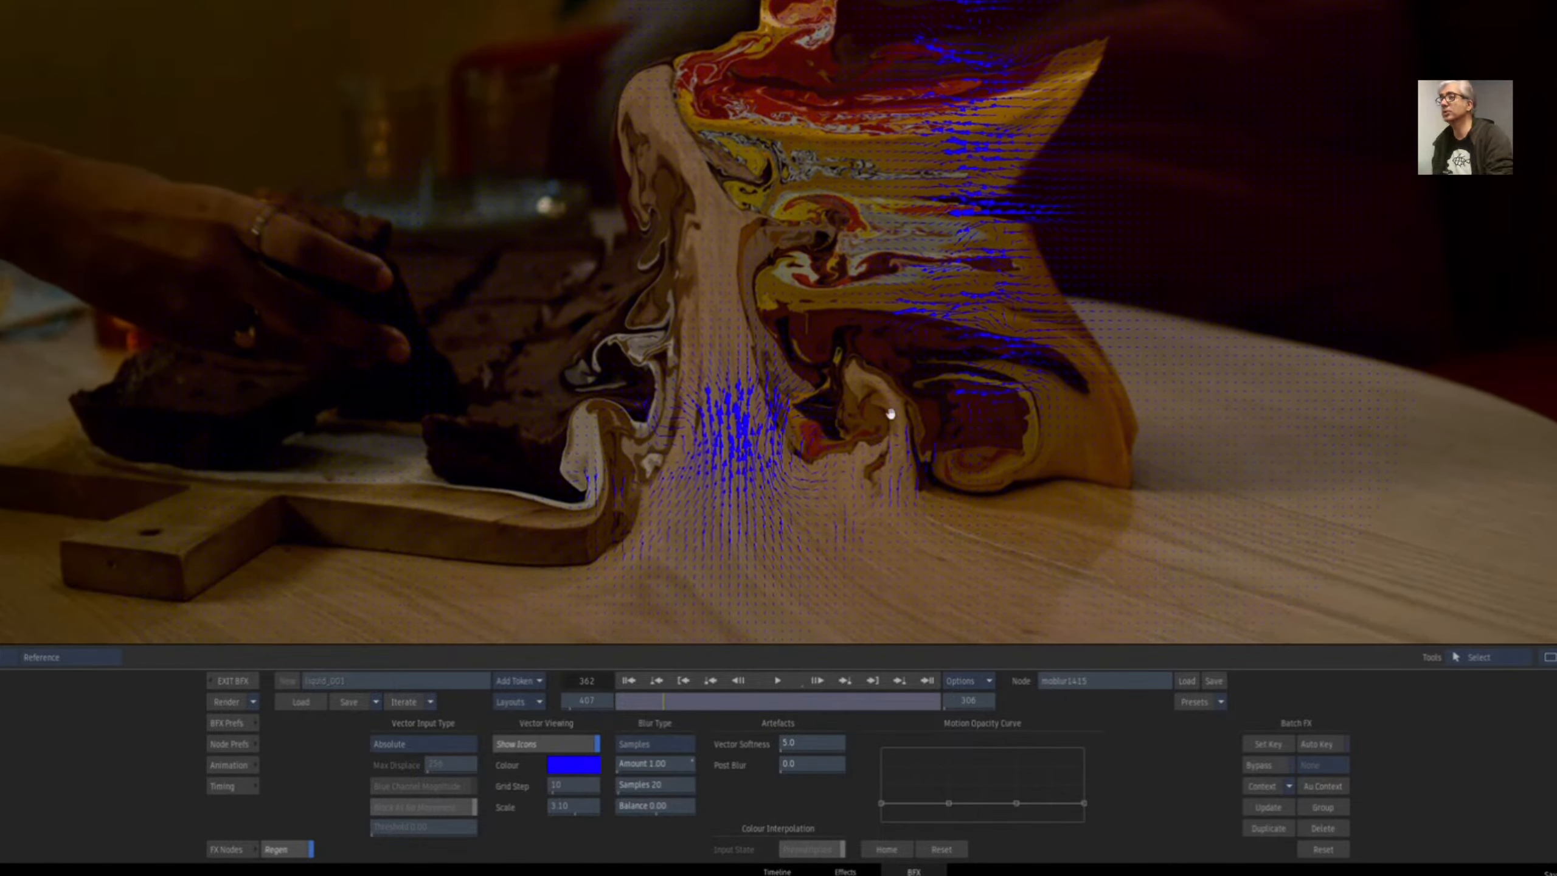
left_click_drag(977, 441, 816, 567)
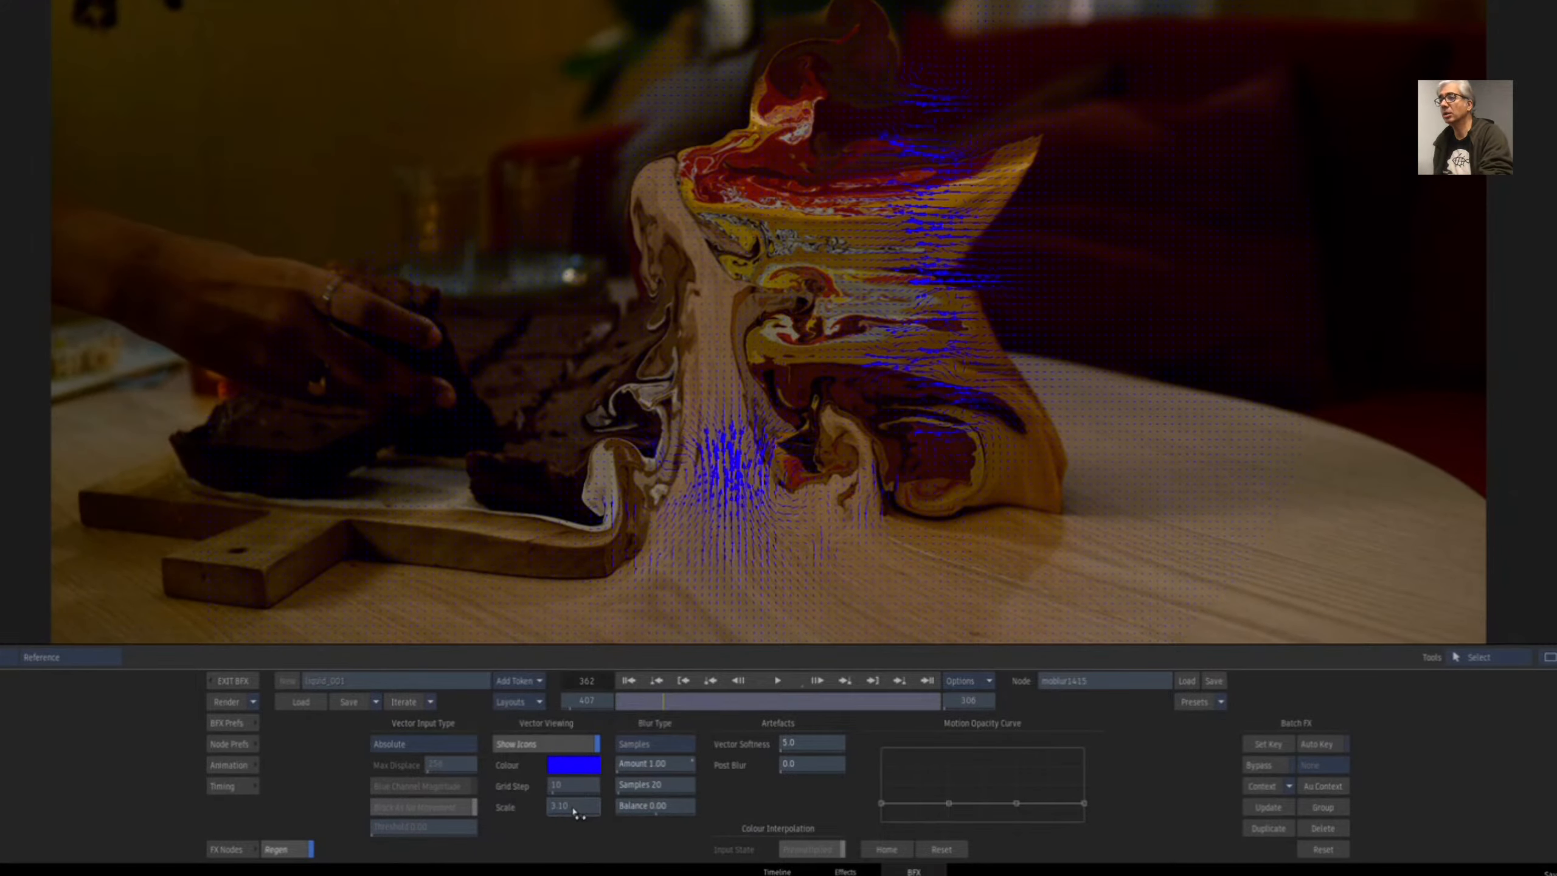
left_click_drag(574, 809, 575, 808)
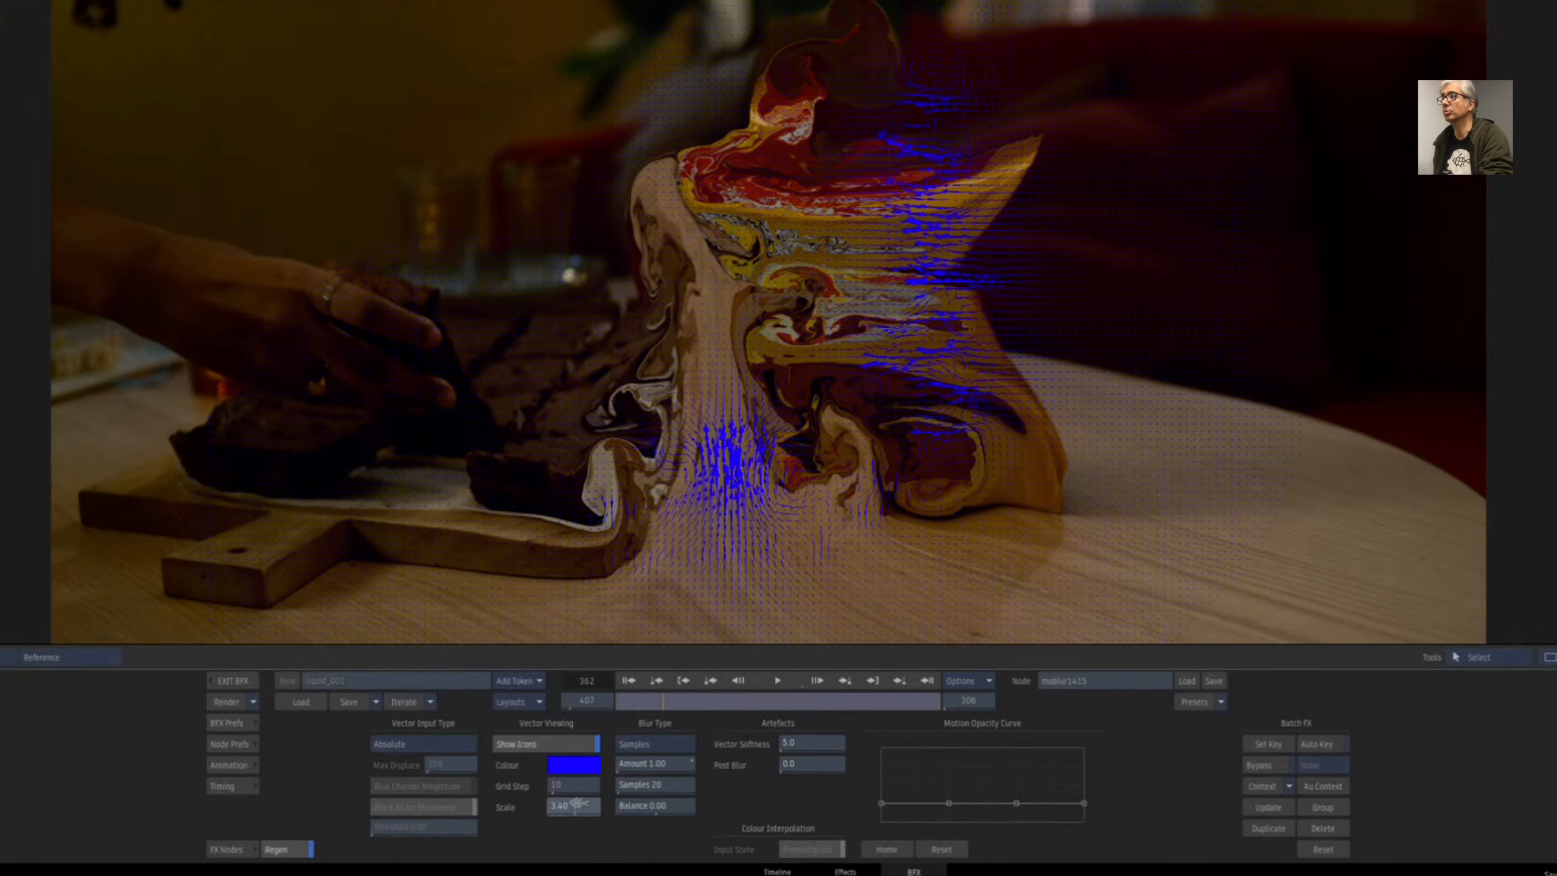
- Set the motion blur amount to 5.00 and hide the vector icons
left_click(650, 764)
type("5")
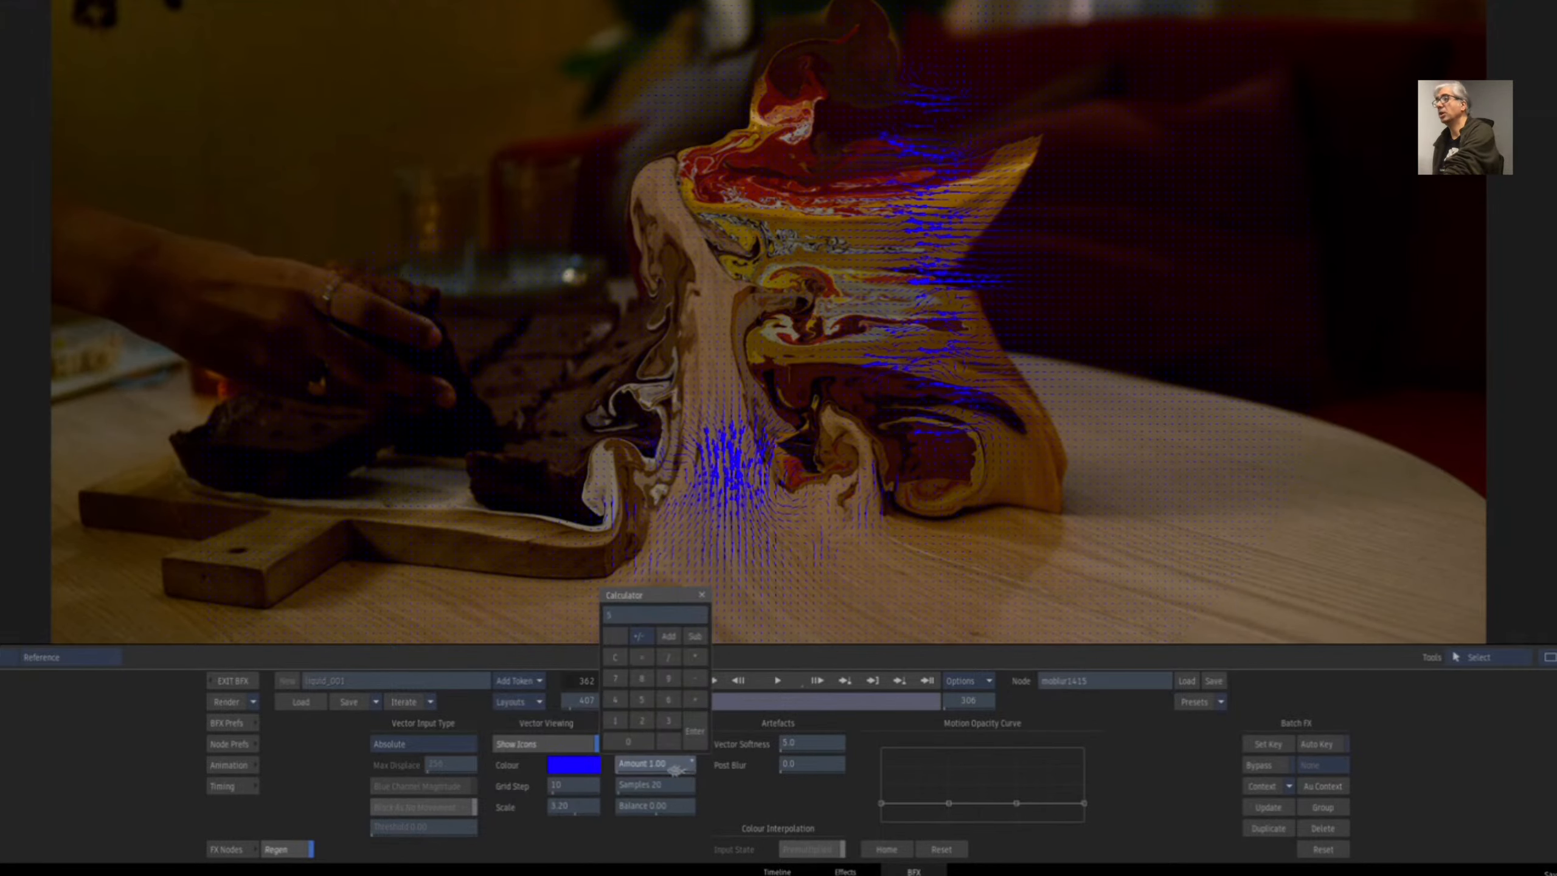
key("Return")
left_click(542, 743)
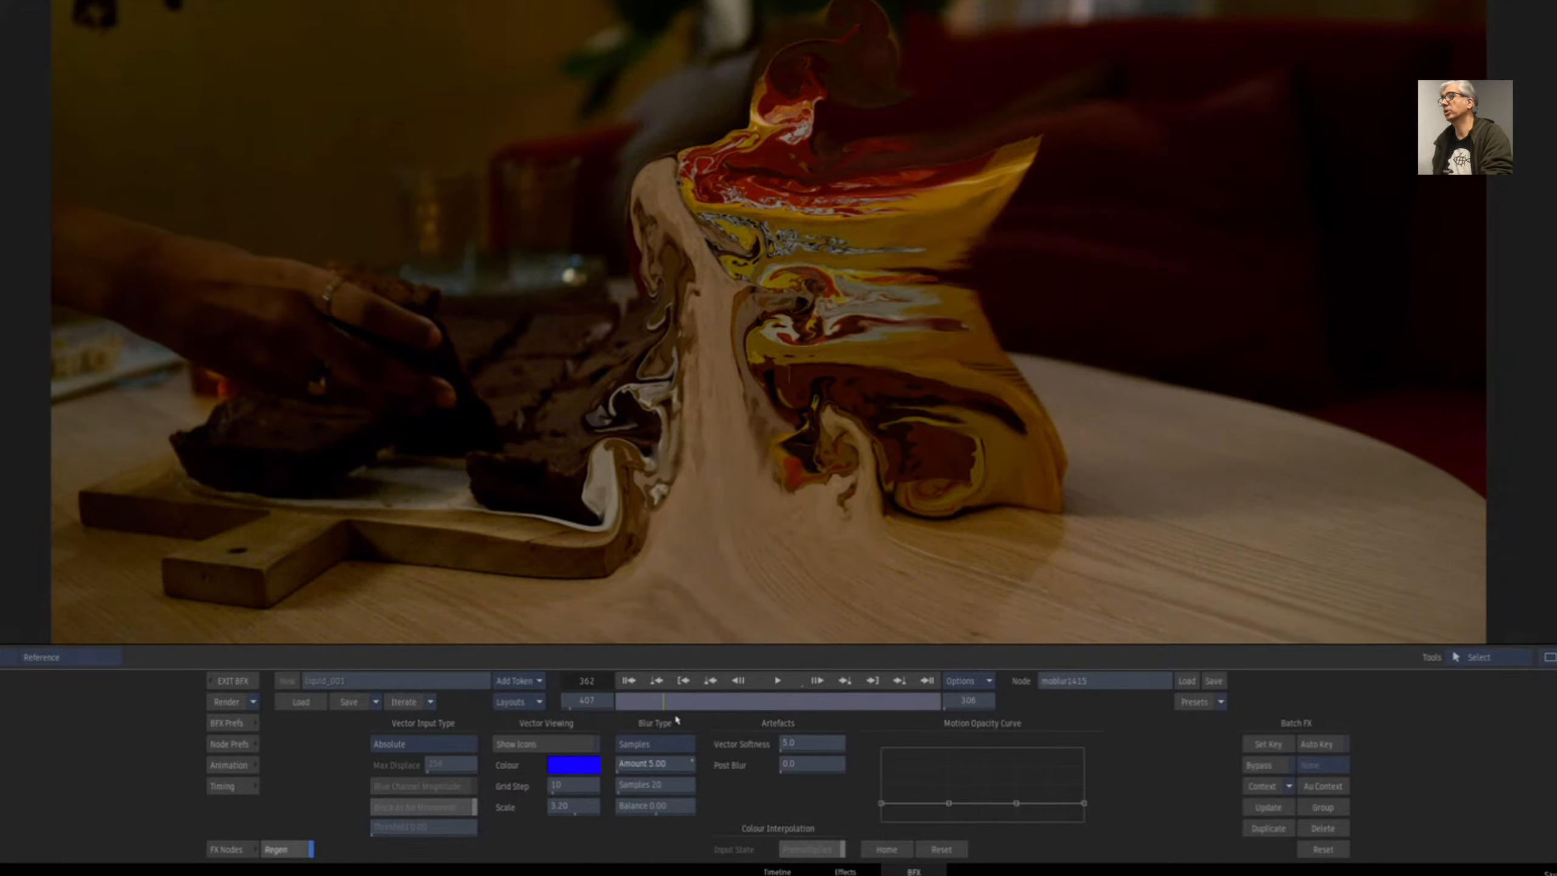
- Set the motion blur balance to 0.90 and return to the node schematic
left_click_drag(664, 808, 739, 801)
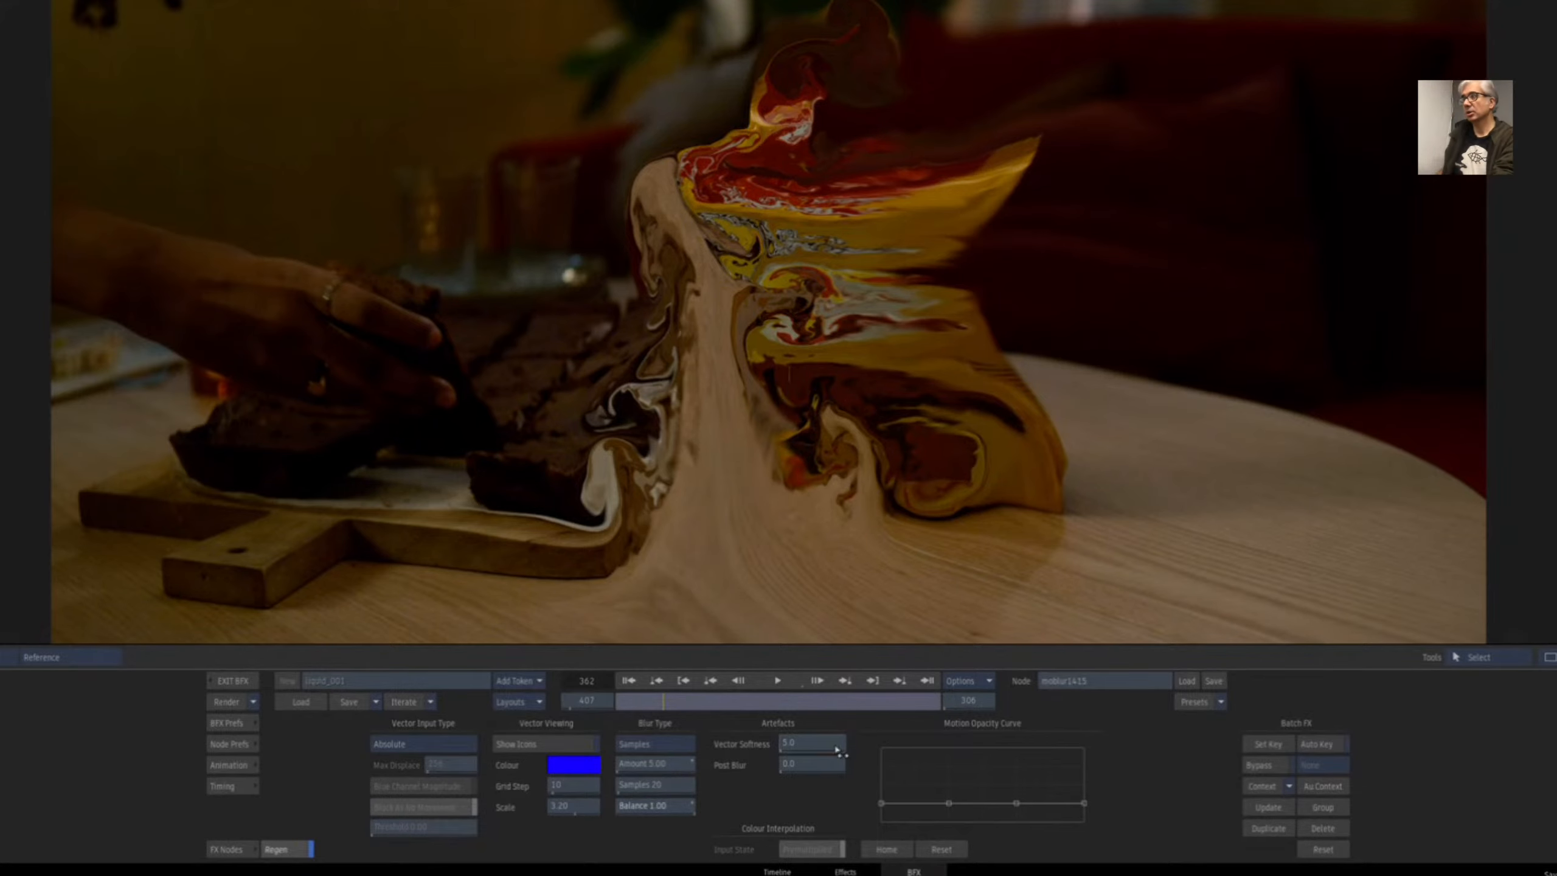
mouse_move(684, 806)
left_mouse_down()
mouse_move(645, 807)
mouse_move(671, 797)
left_mouse_up()
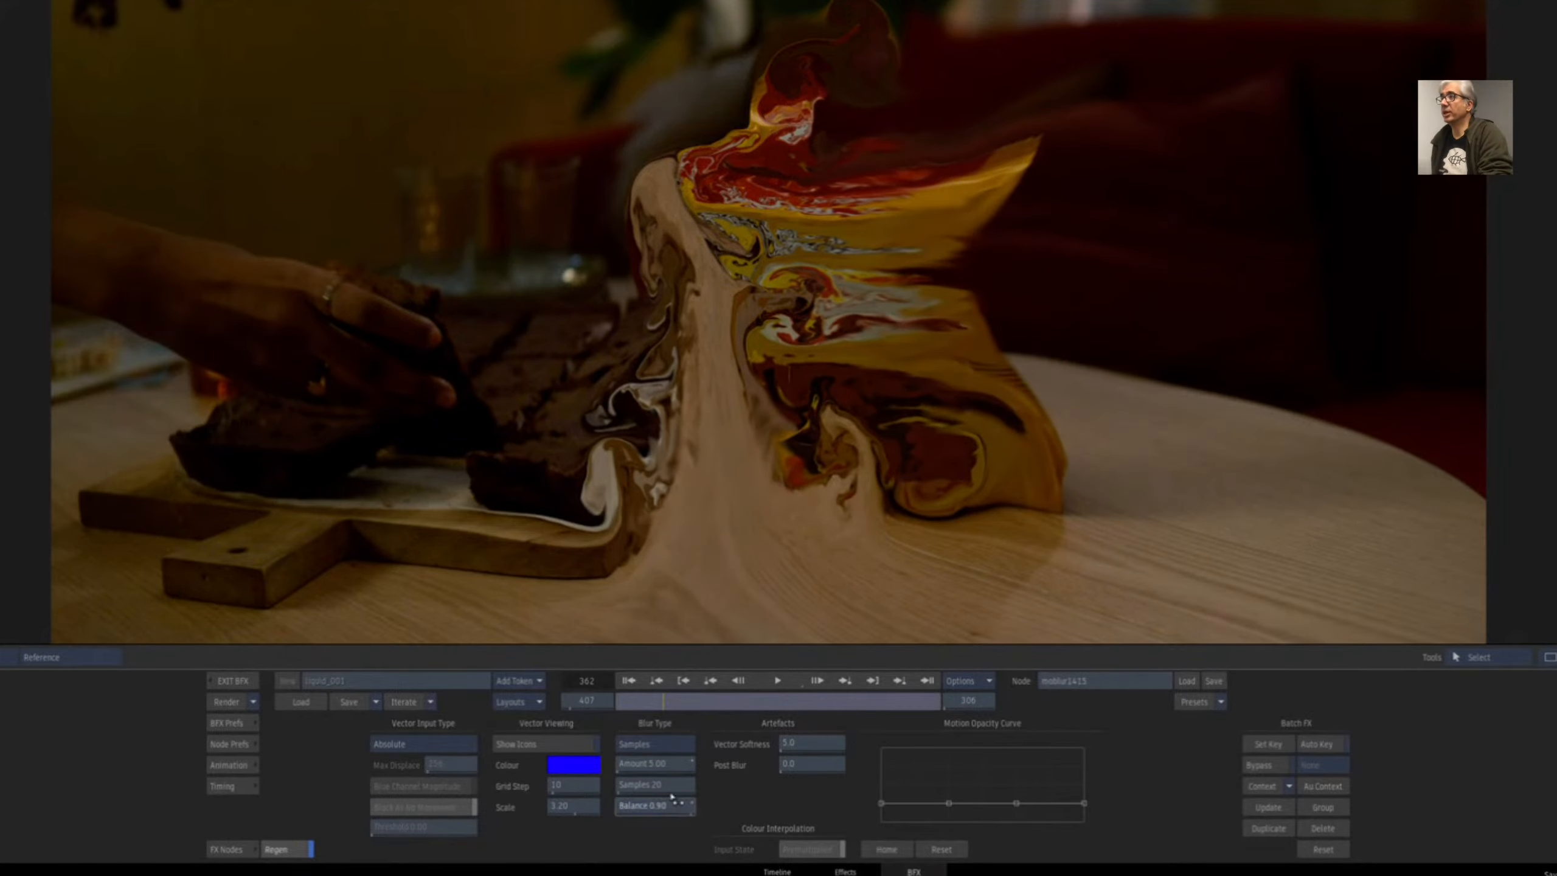
key("Escape")
left_click_drag(838, 413, 843, 411)
left_click_drag(1000, 401, 998, 407)
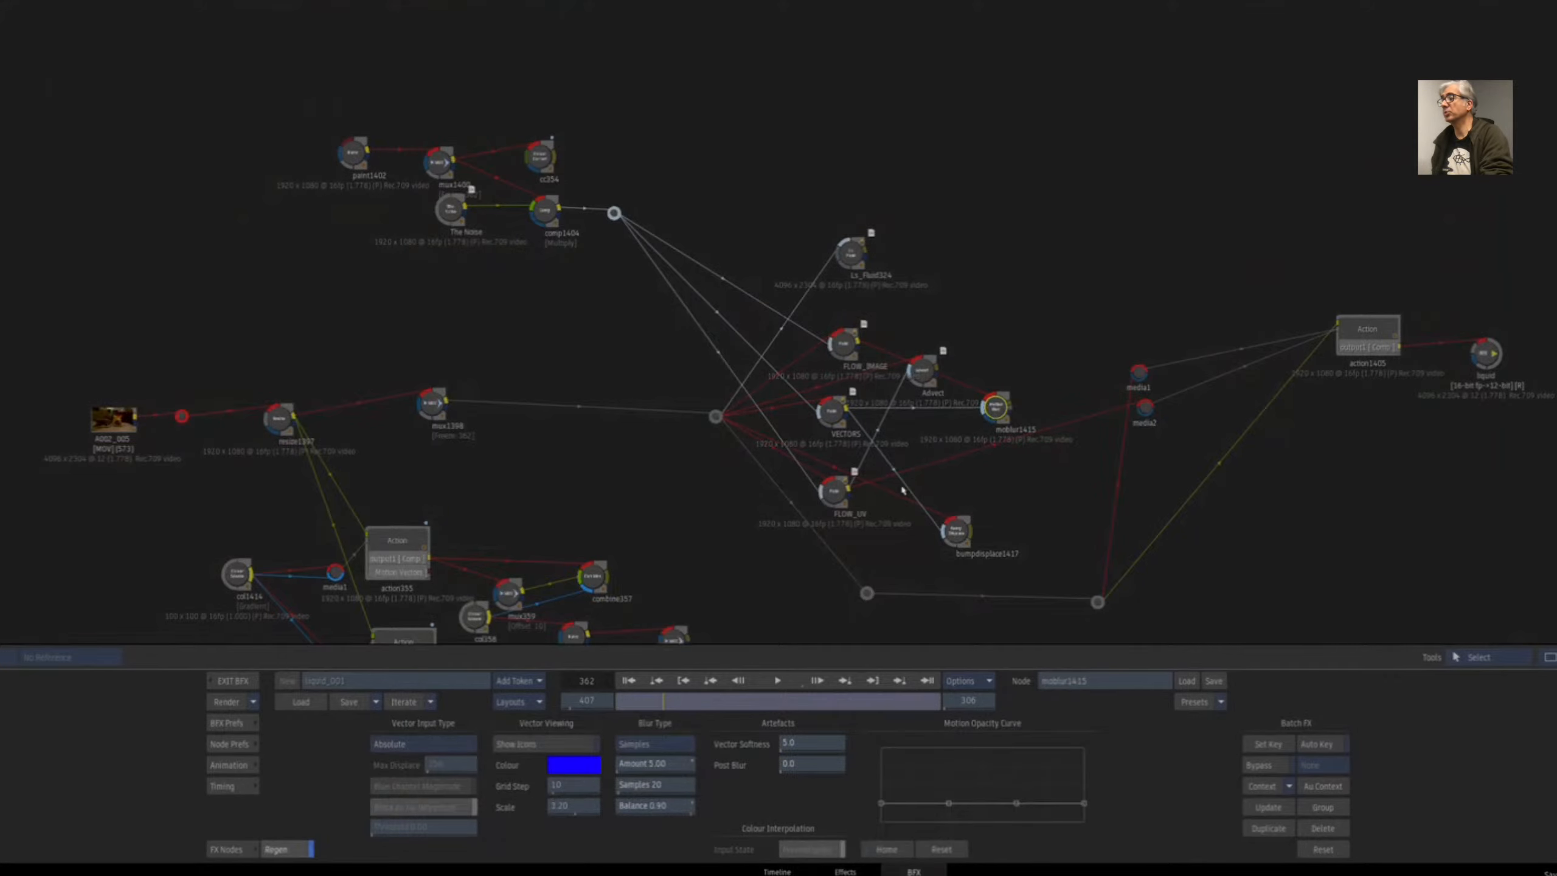
- View the FLOW_UV fluid node's result and play it to check how the UV gradient flows
left_click(837, 483)
key("F4")
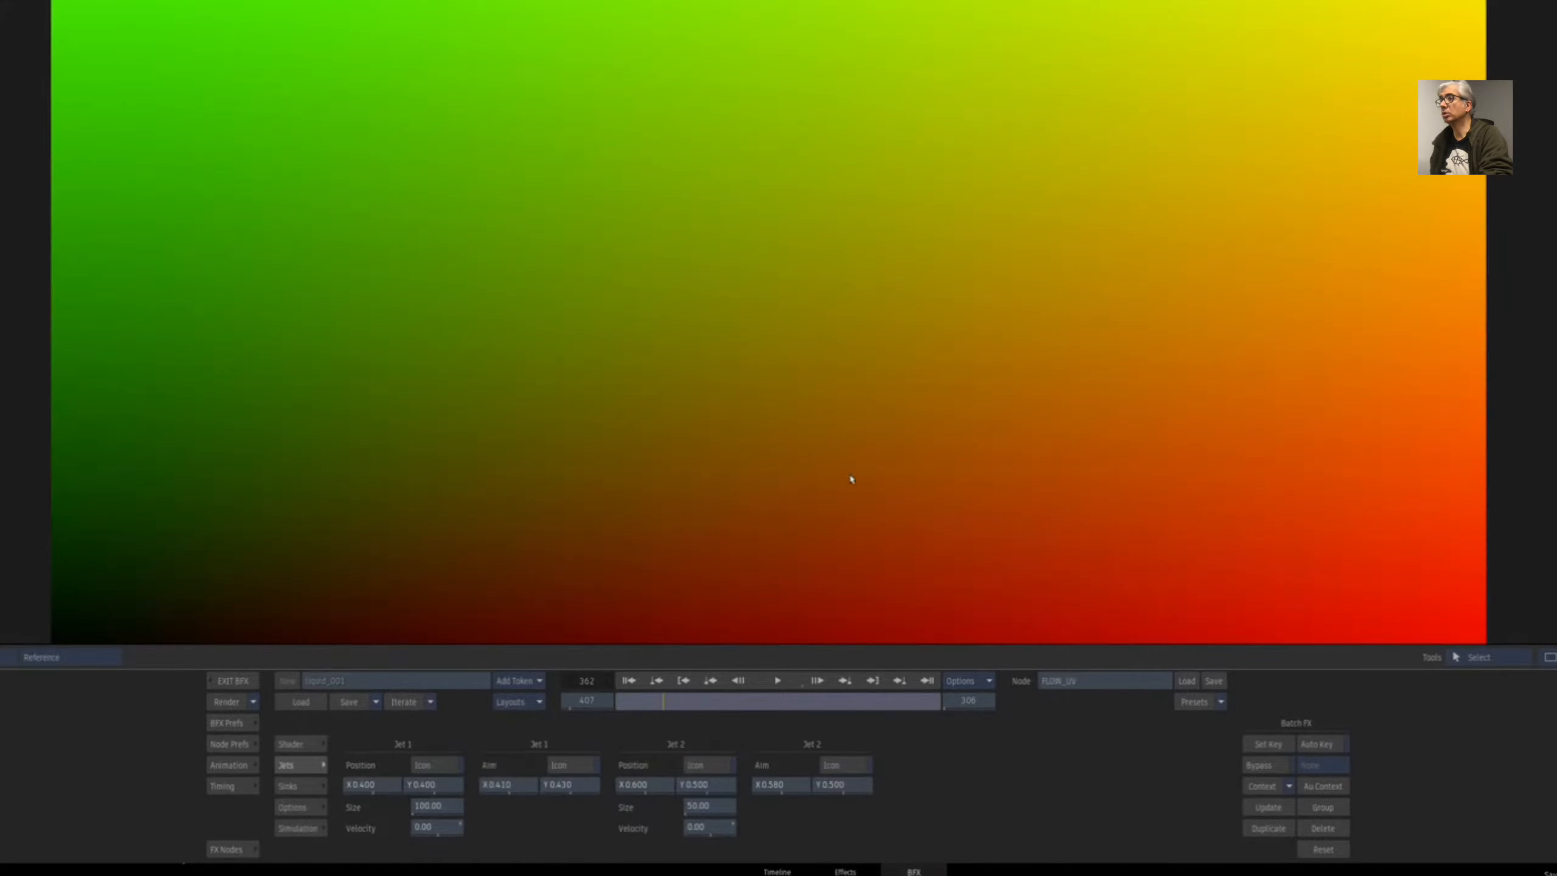
left_click(789, 682)
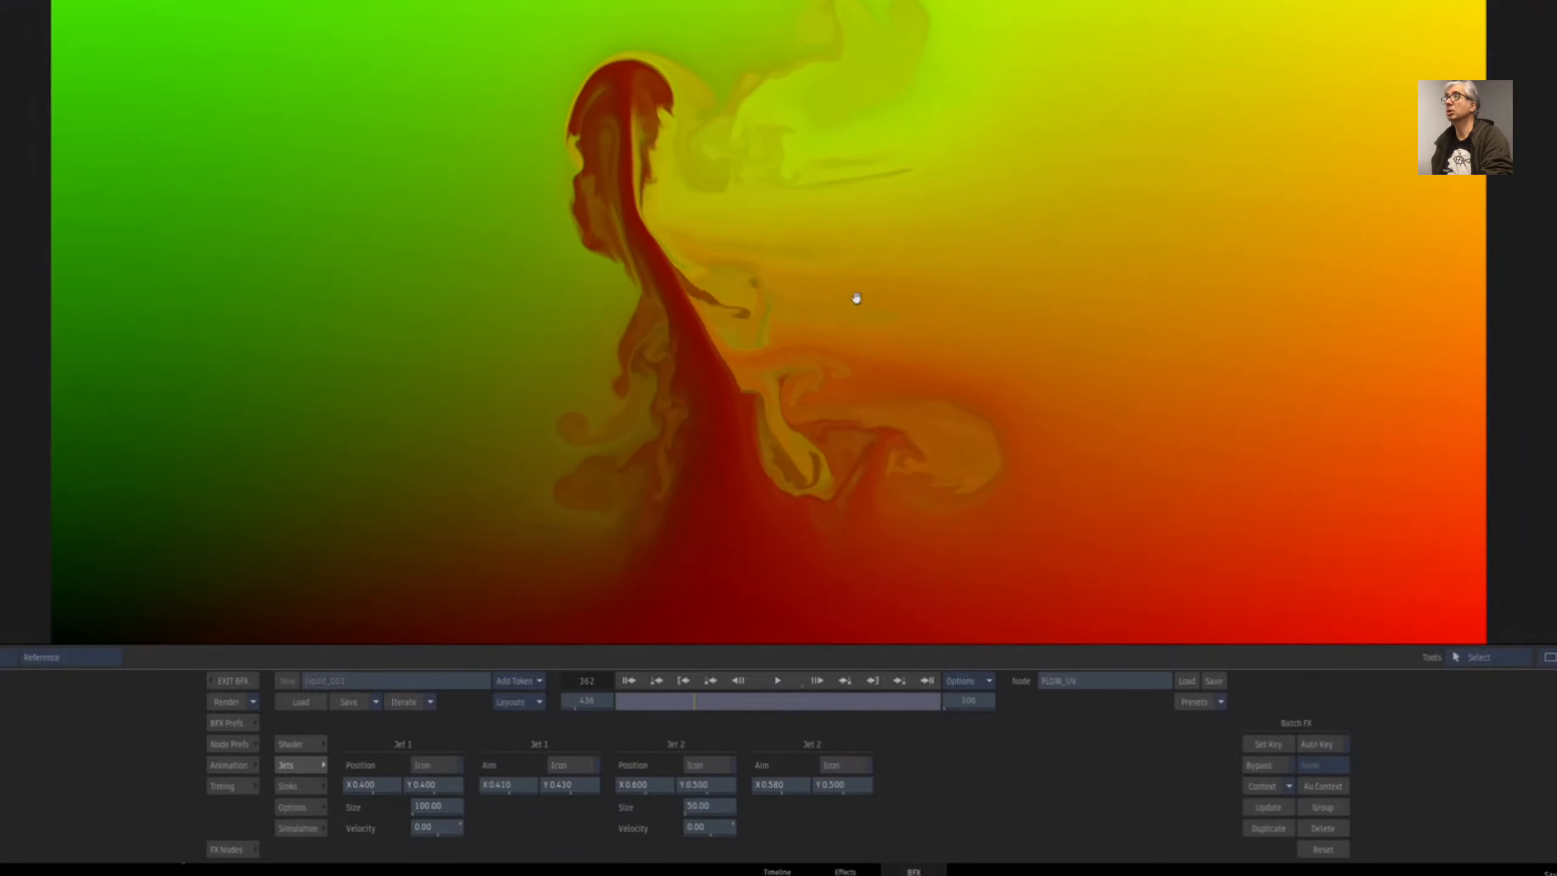
key("F4")
- View the Advect node's result and play it repeatedly from the first frame to examine the distortion
left_click(916, 391)
left_click_drag(919, 391, 916, 379)
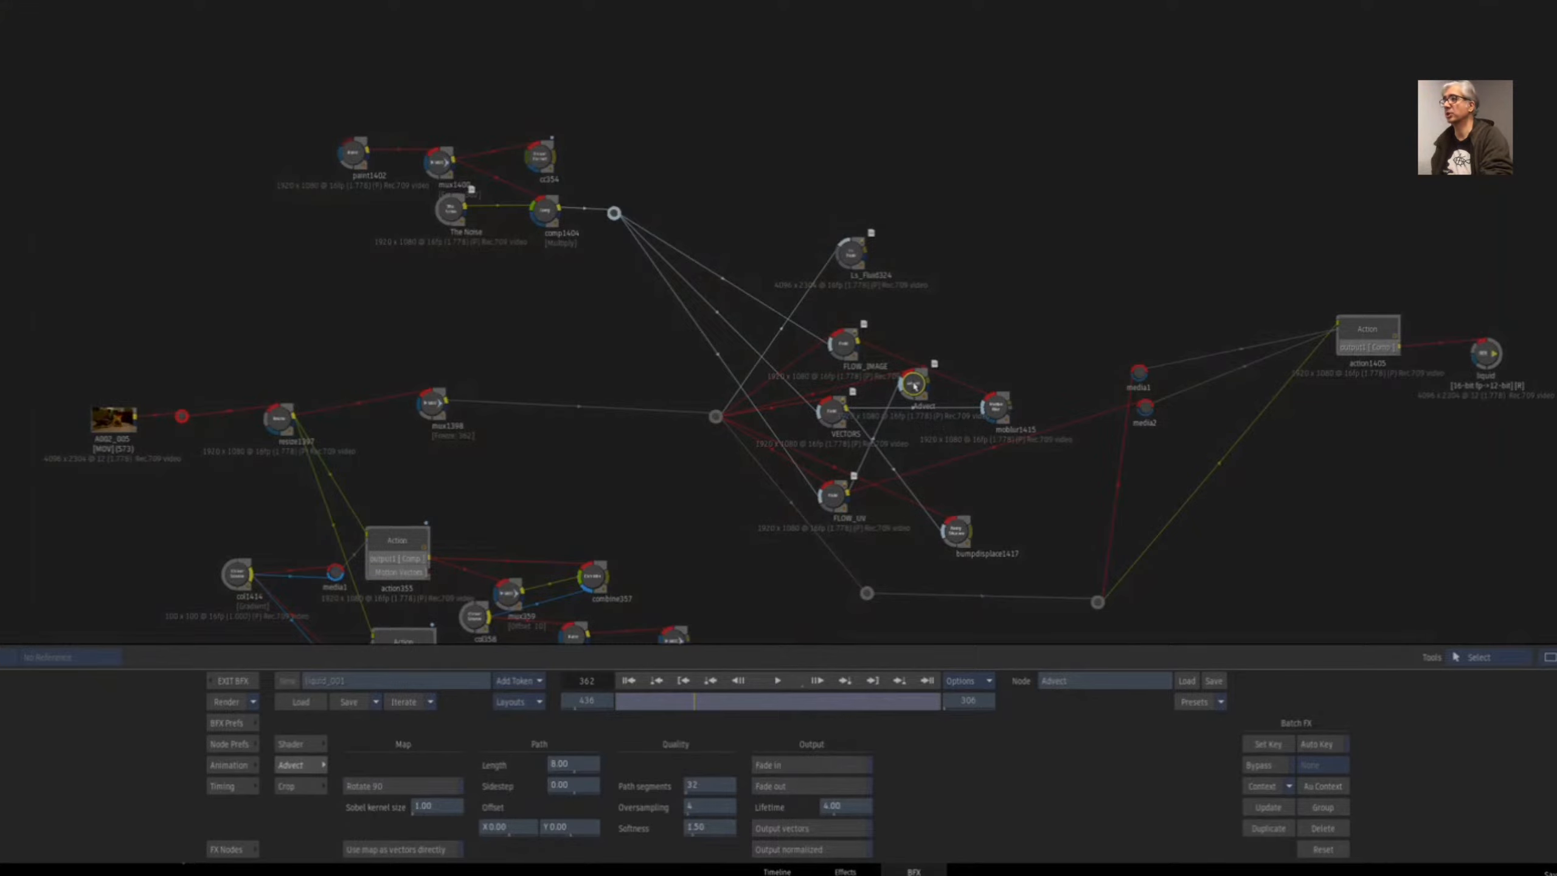
key("F4")
left_click(630, 682)
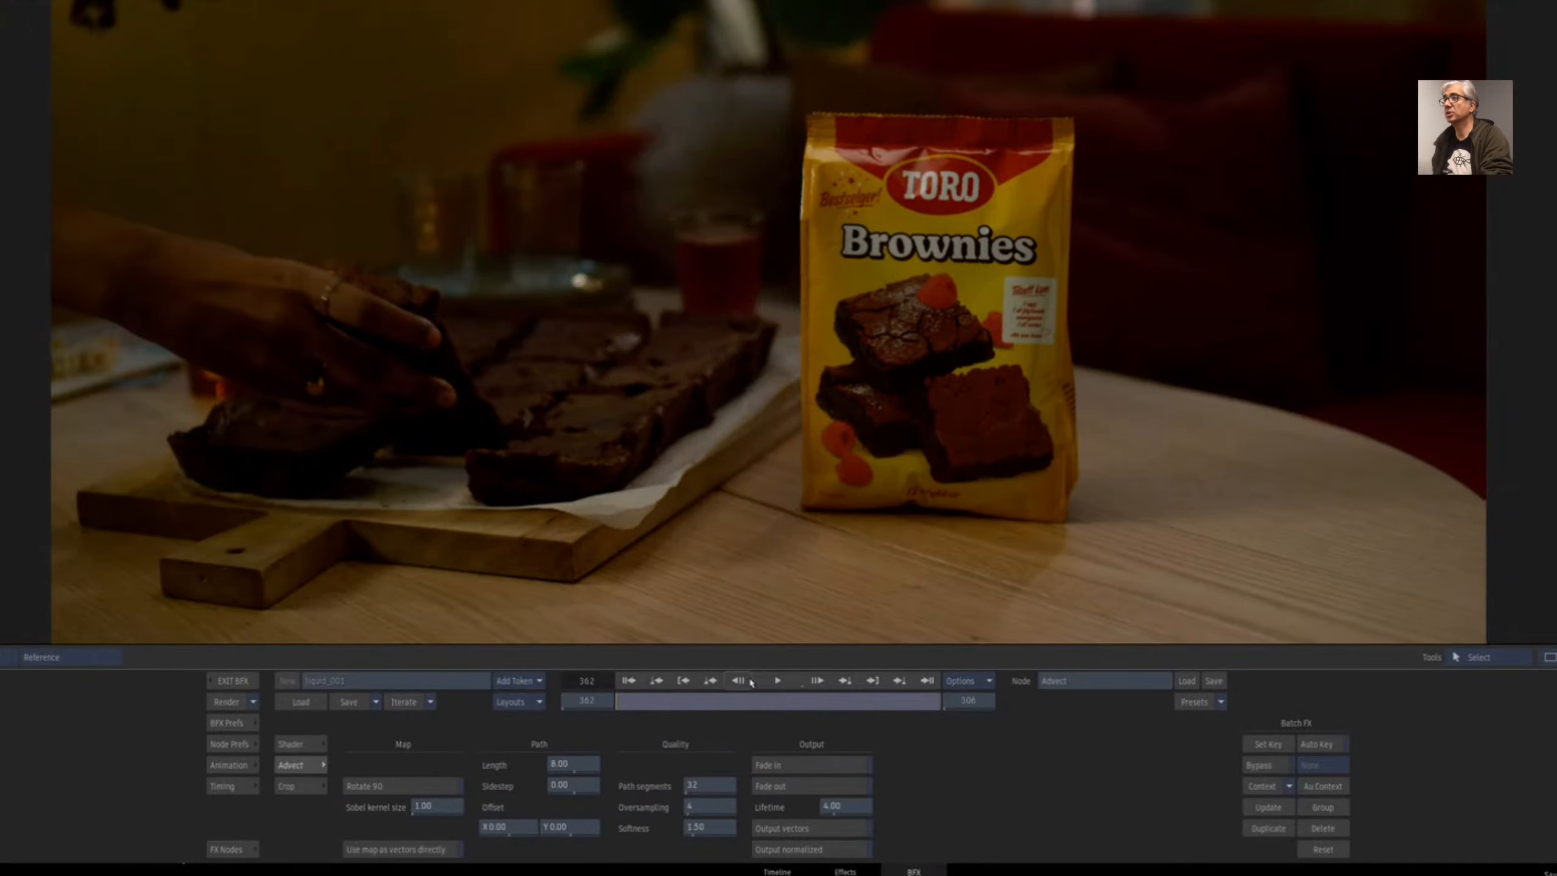
left_click(775, 680)
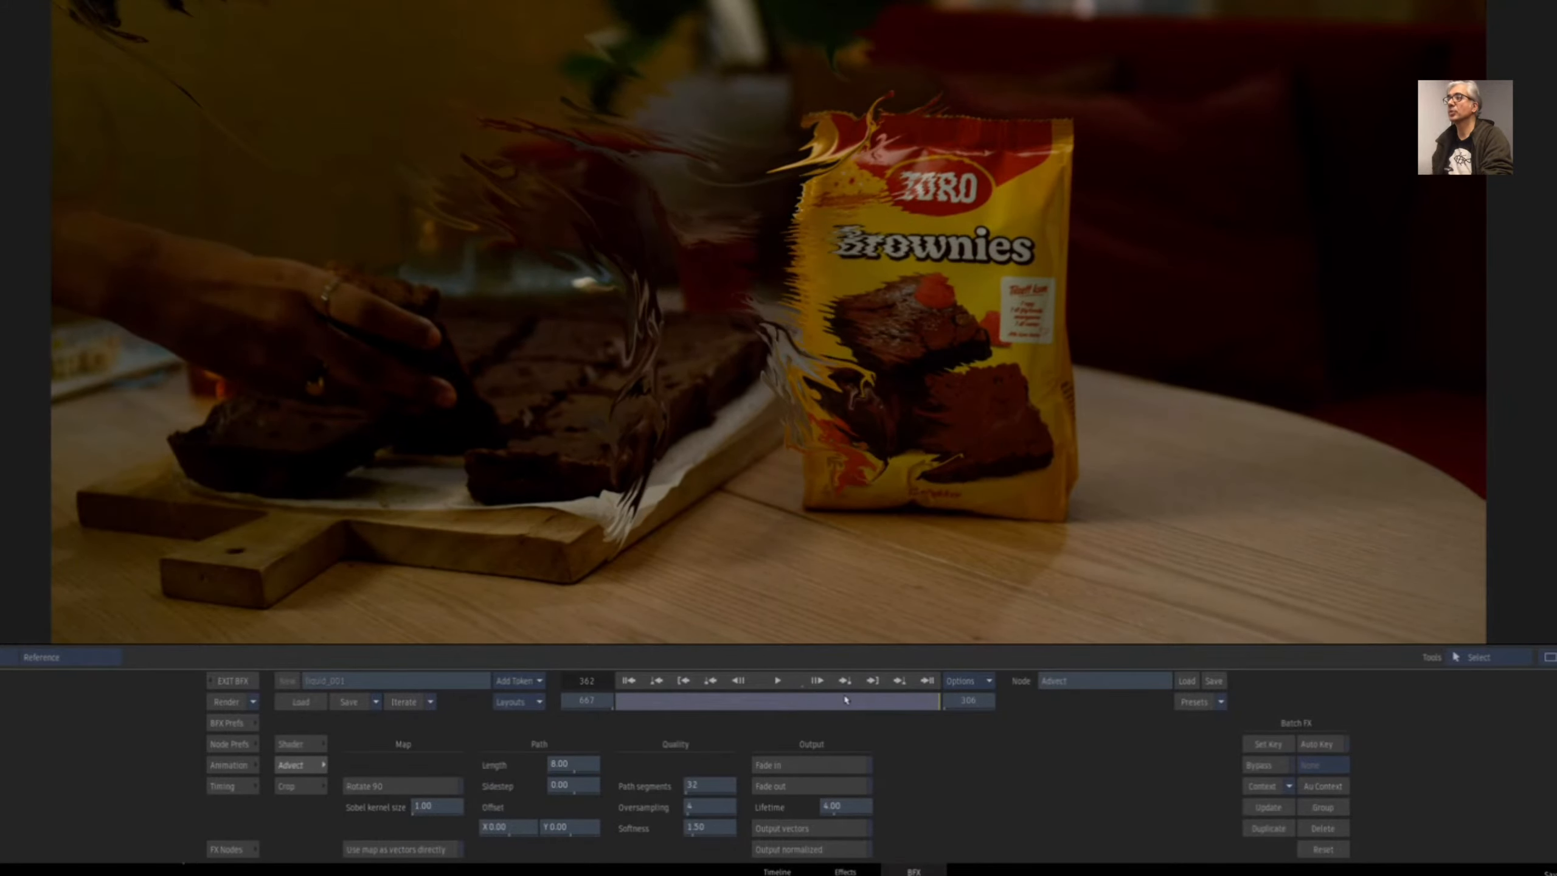
left_click(629, 681)
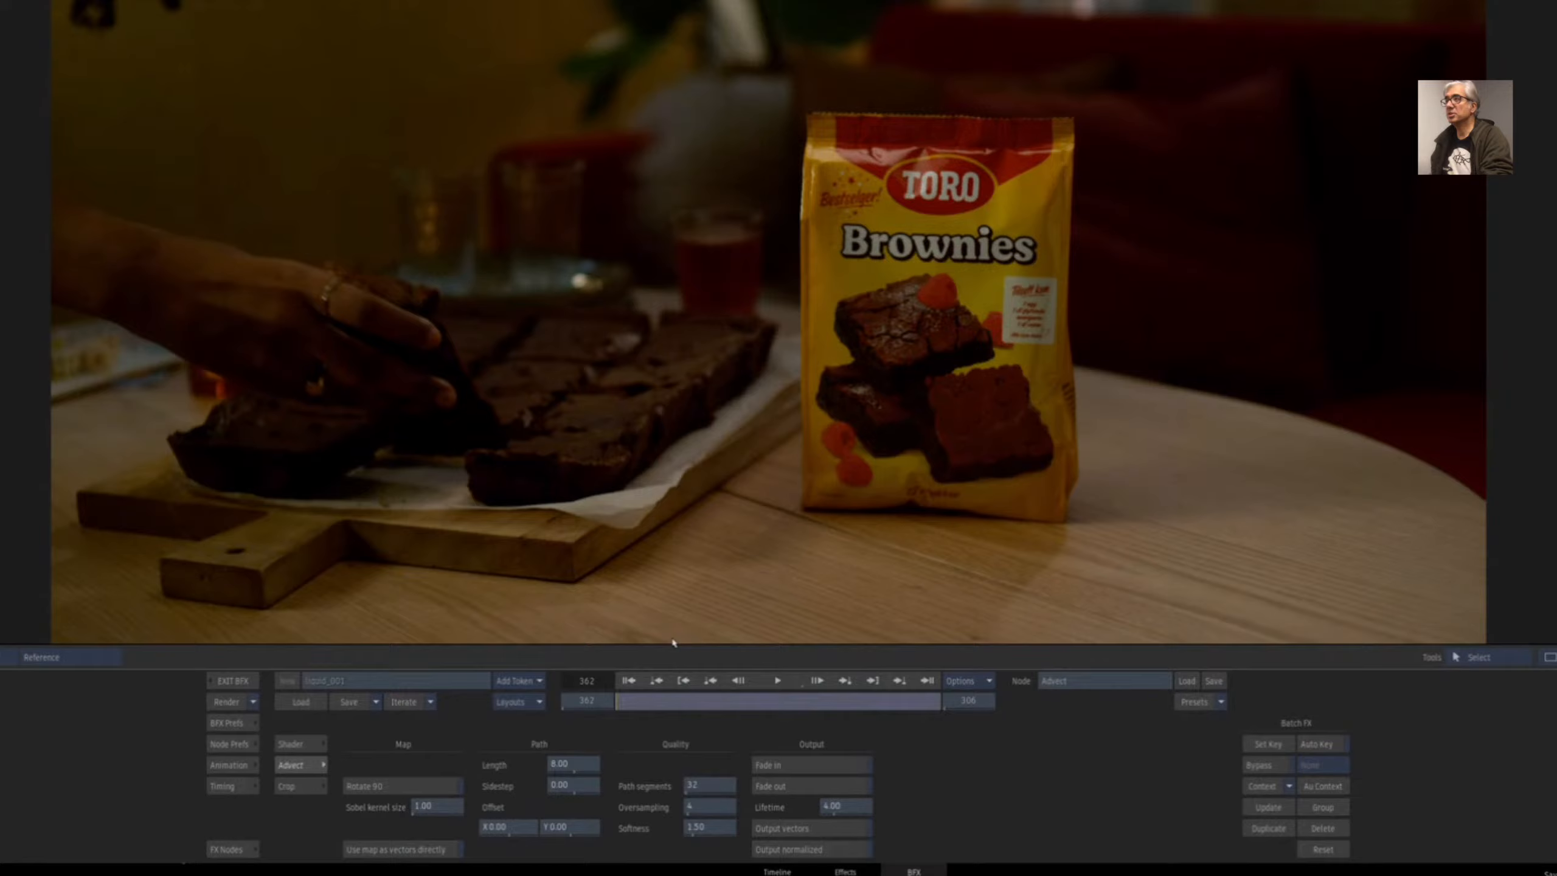
left_click(779, 679)
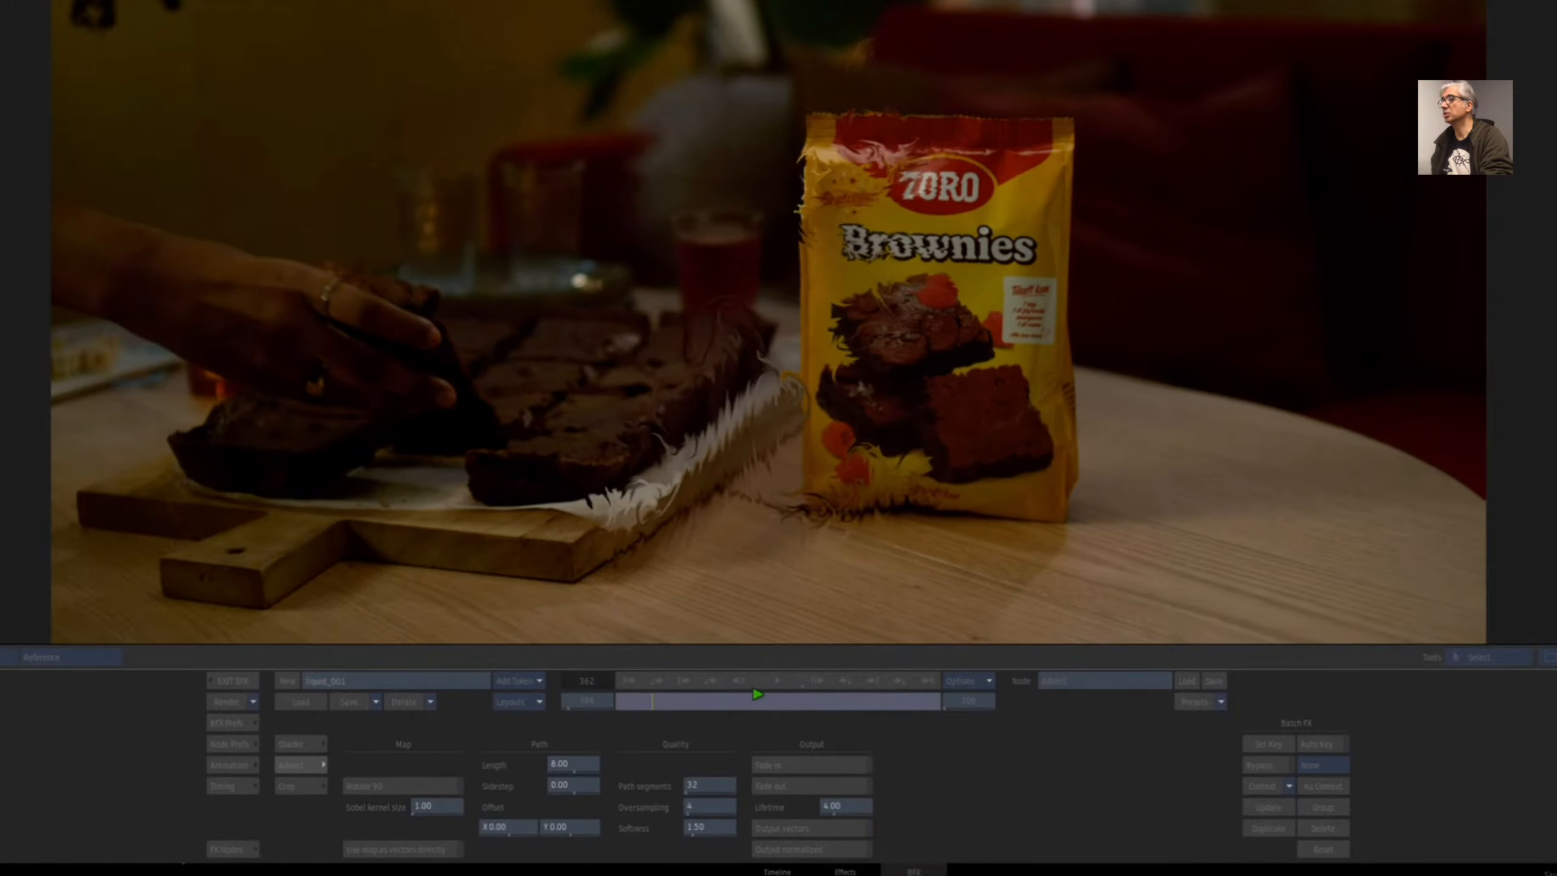
left_click(788, 667)
left_click(625, 678)
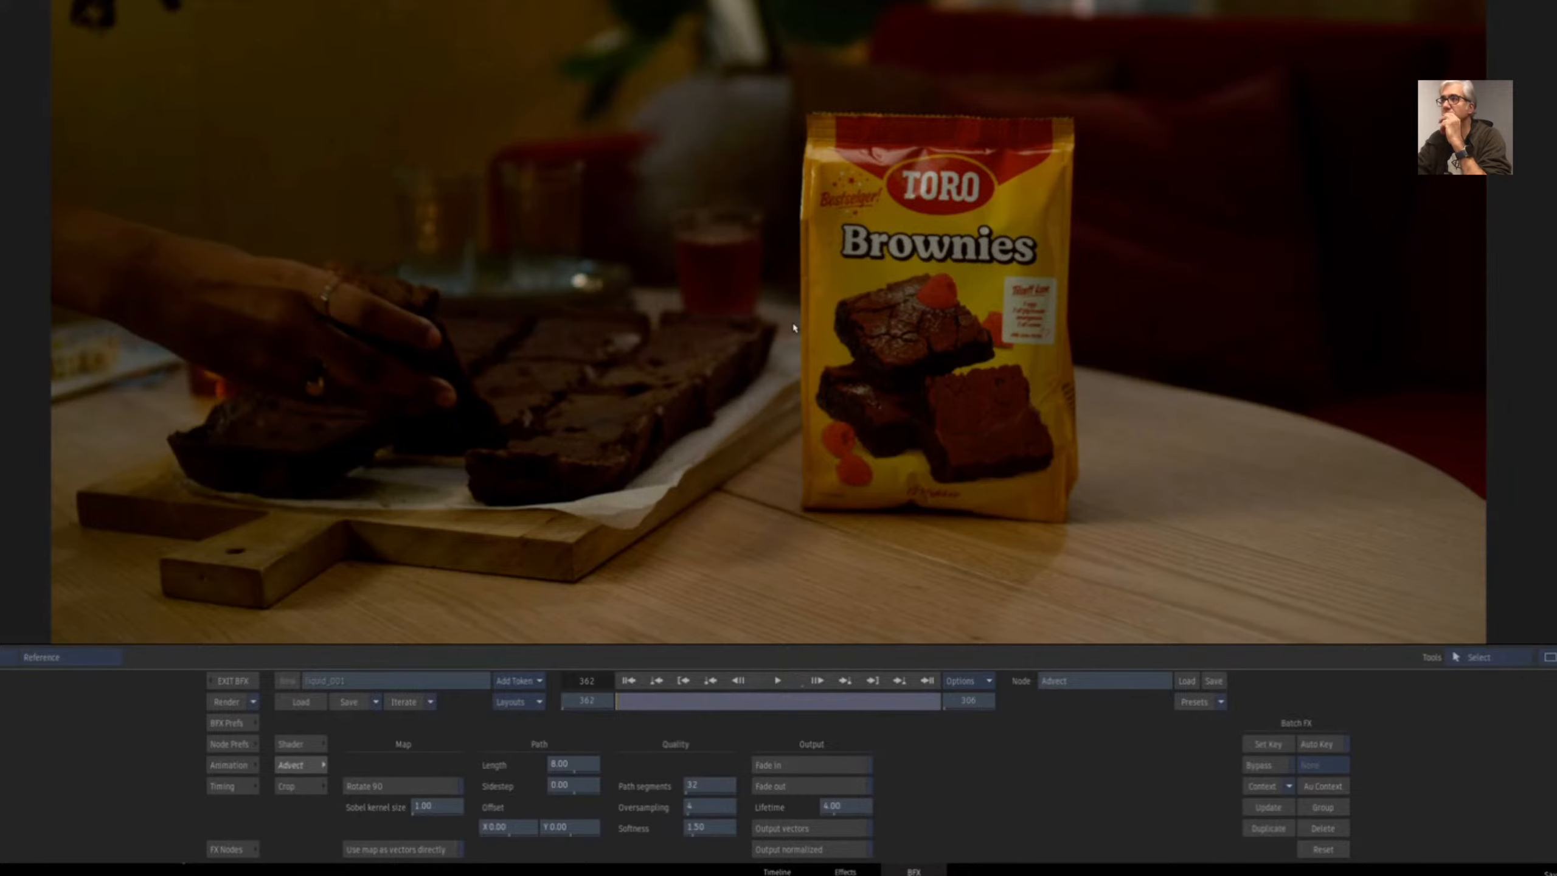
key("Escape")
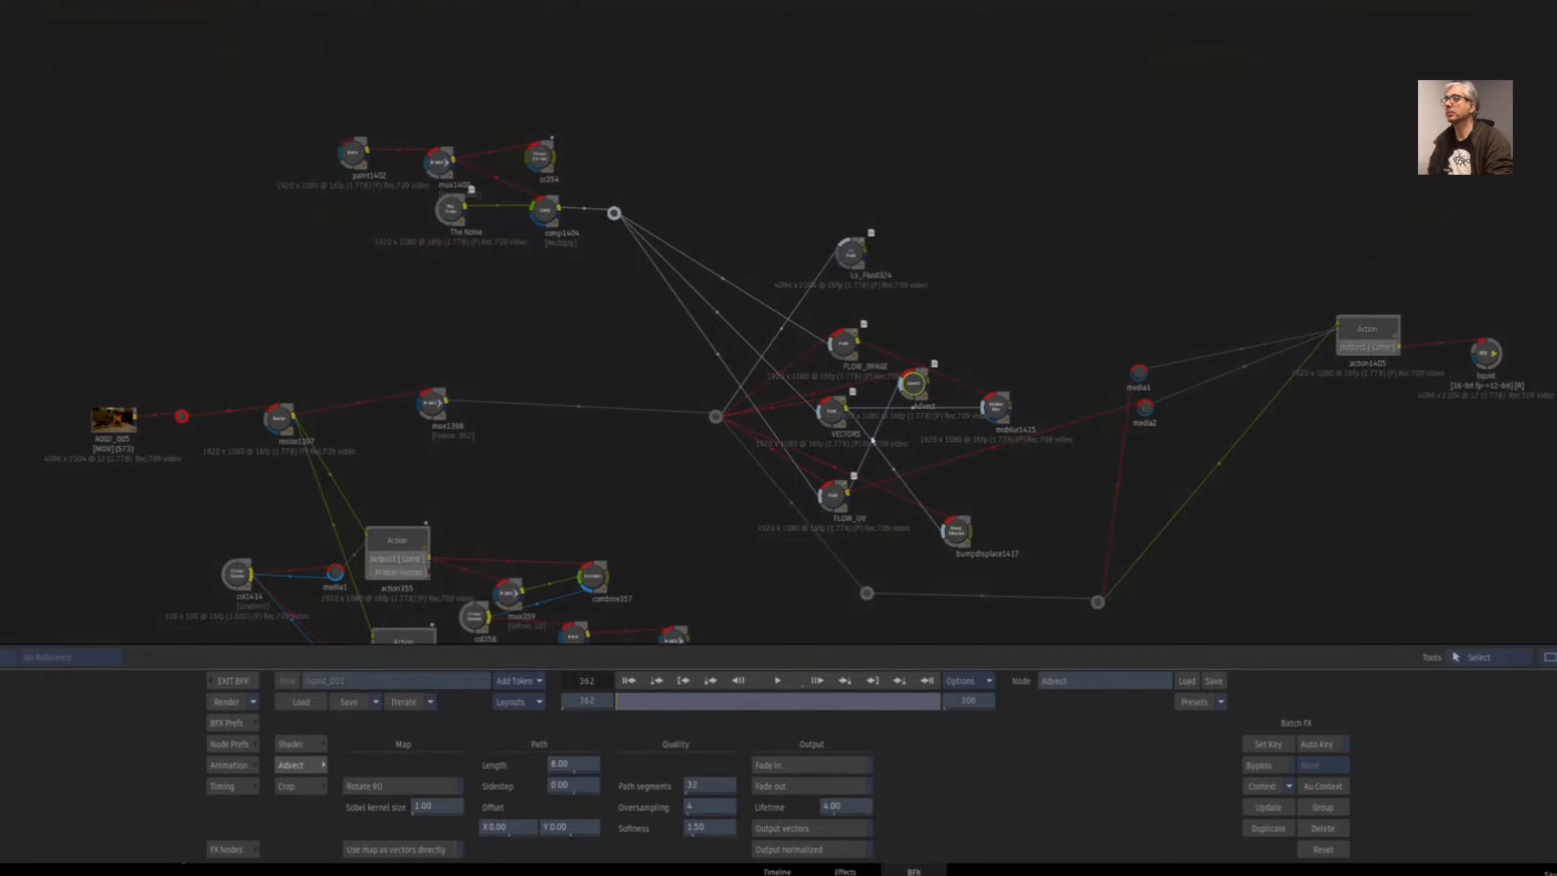
- Move the Advect node down beside the FLOW_UV node and delete the Bump Displace node
left_click_drag(820, 465, 854, 417)
left_click_drag(900, 301, 840, 593)
left_click_drag(1000, 587, 1015, 545)
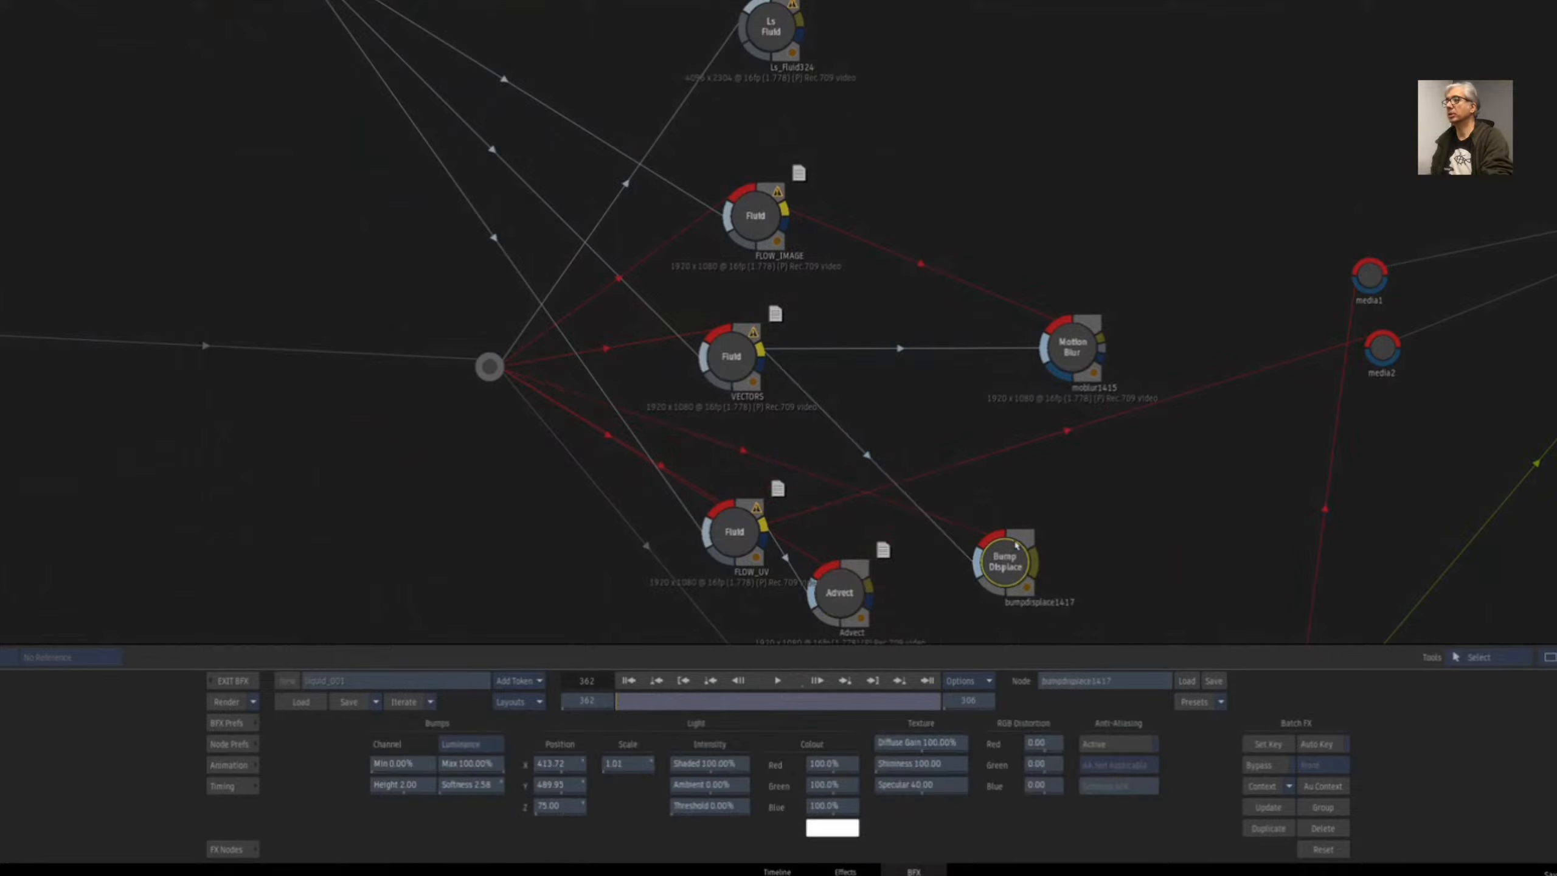
key("Delete")
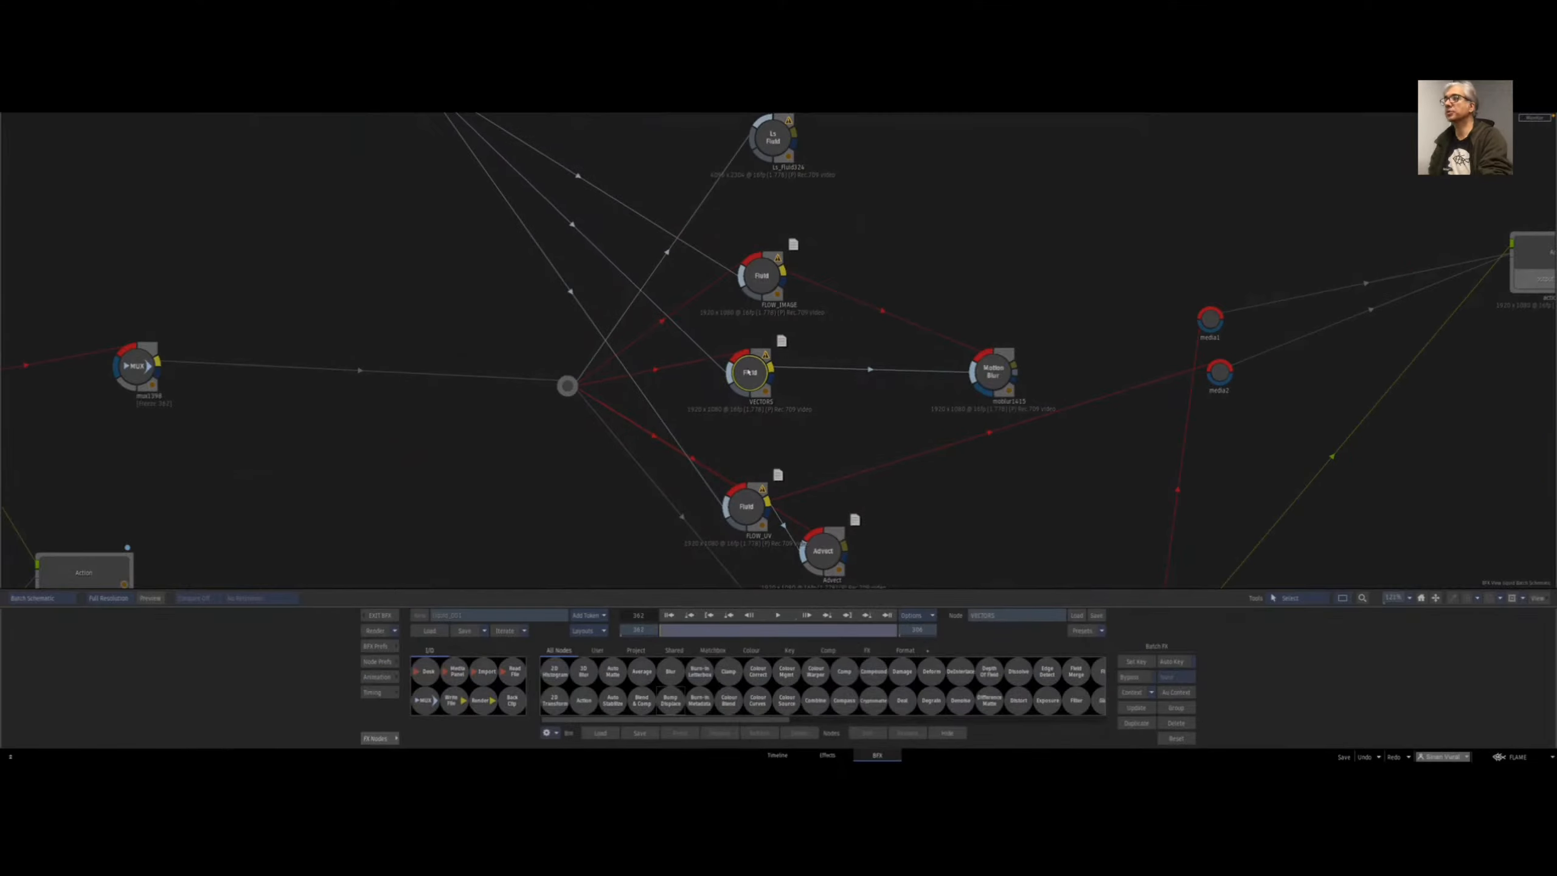
- Tidy the schematic by moving the FLOW_UV node up under VECTORS and shifting the Advect node away from it
left_click_drag(733, 359, 787, 267)
left_click_drag(751, 207, 739, 206)
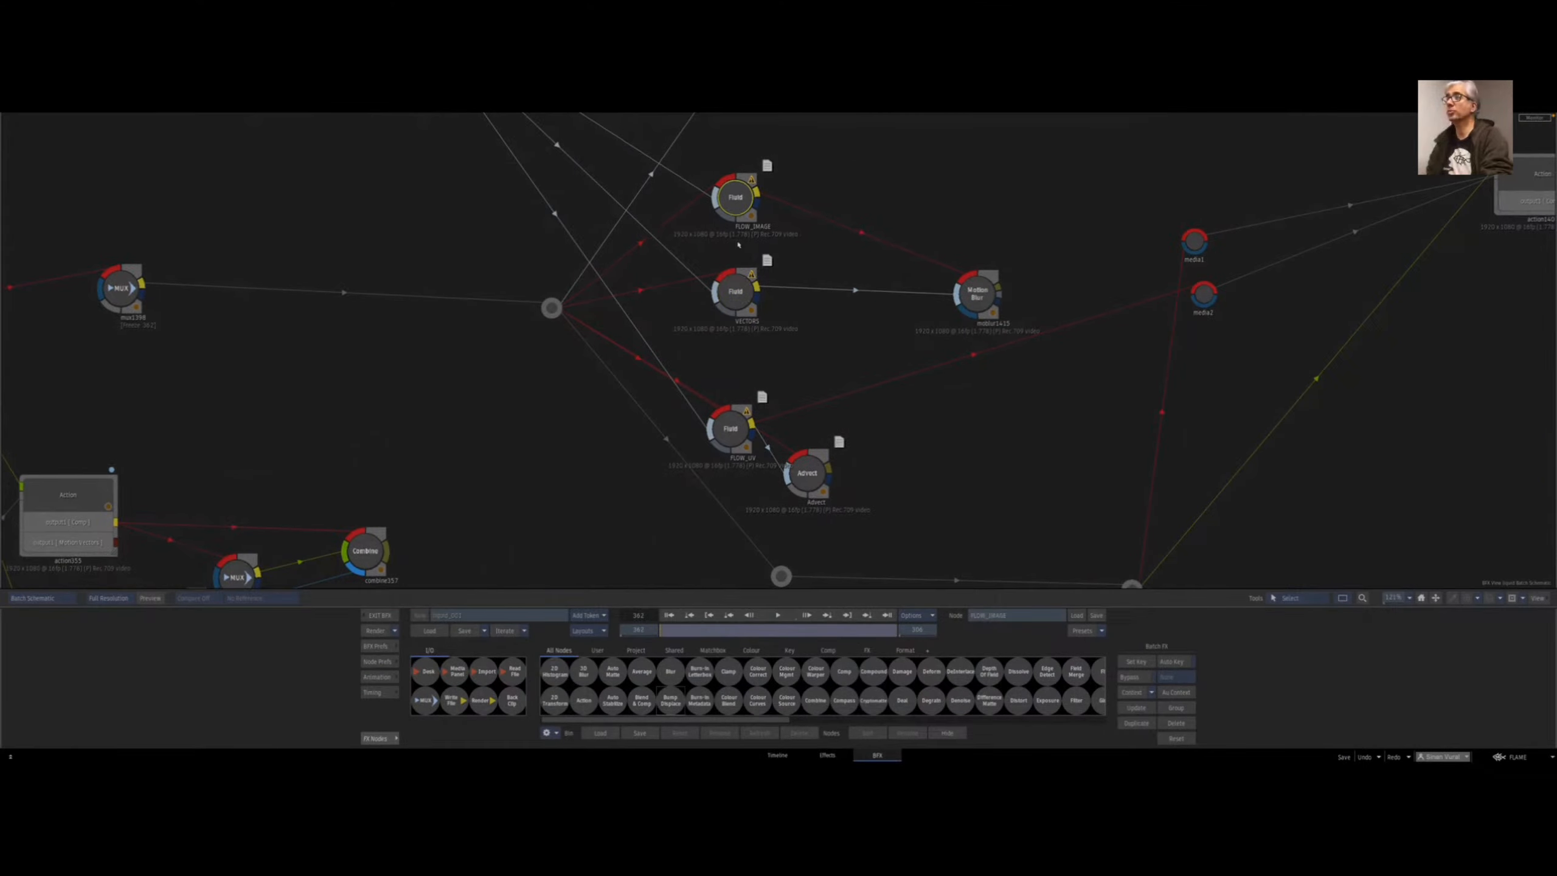
left_click_drag(737, 294, 735, 288)
left_click_drag(732, 431, 728, 361)
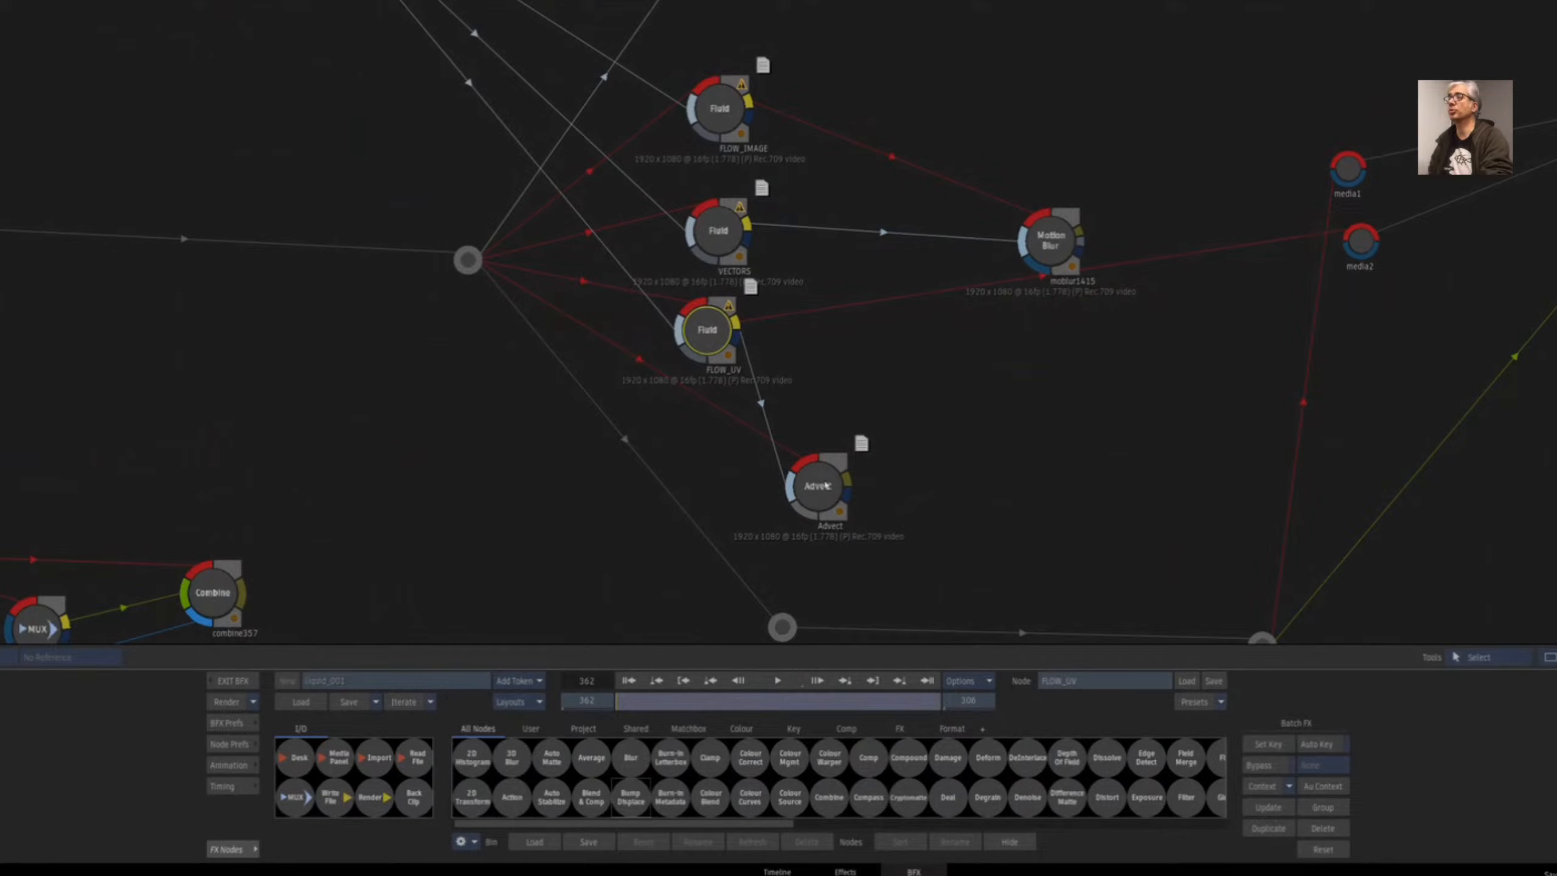
left_click_drag(827, 485, 849, 485)
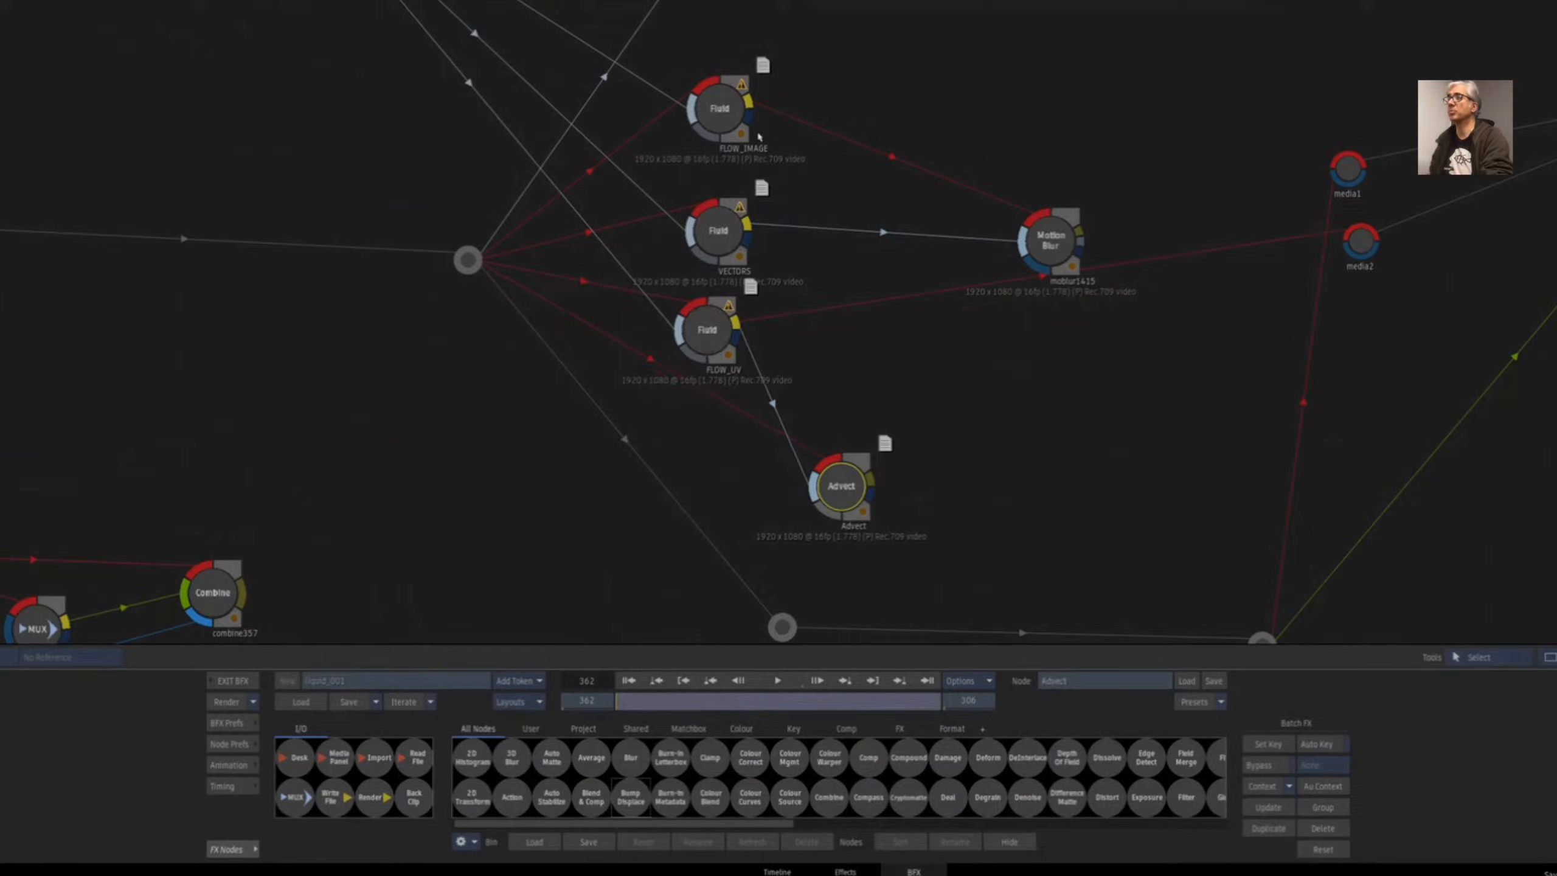
- Play the FLOW_IMAGE fluid node's result and bring up its output options
left_click(717, 108)
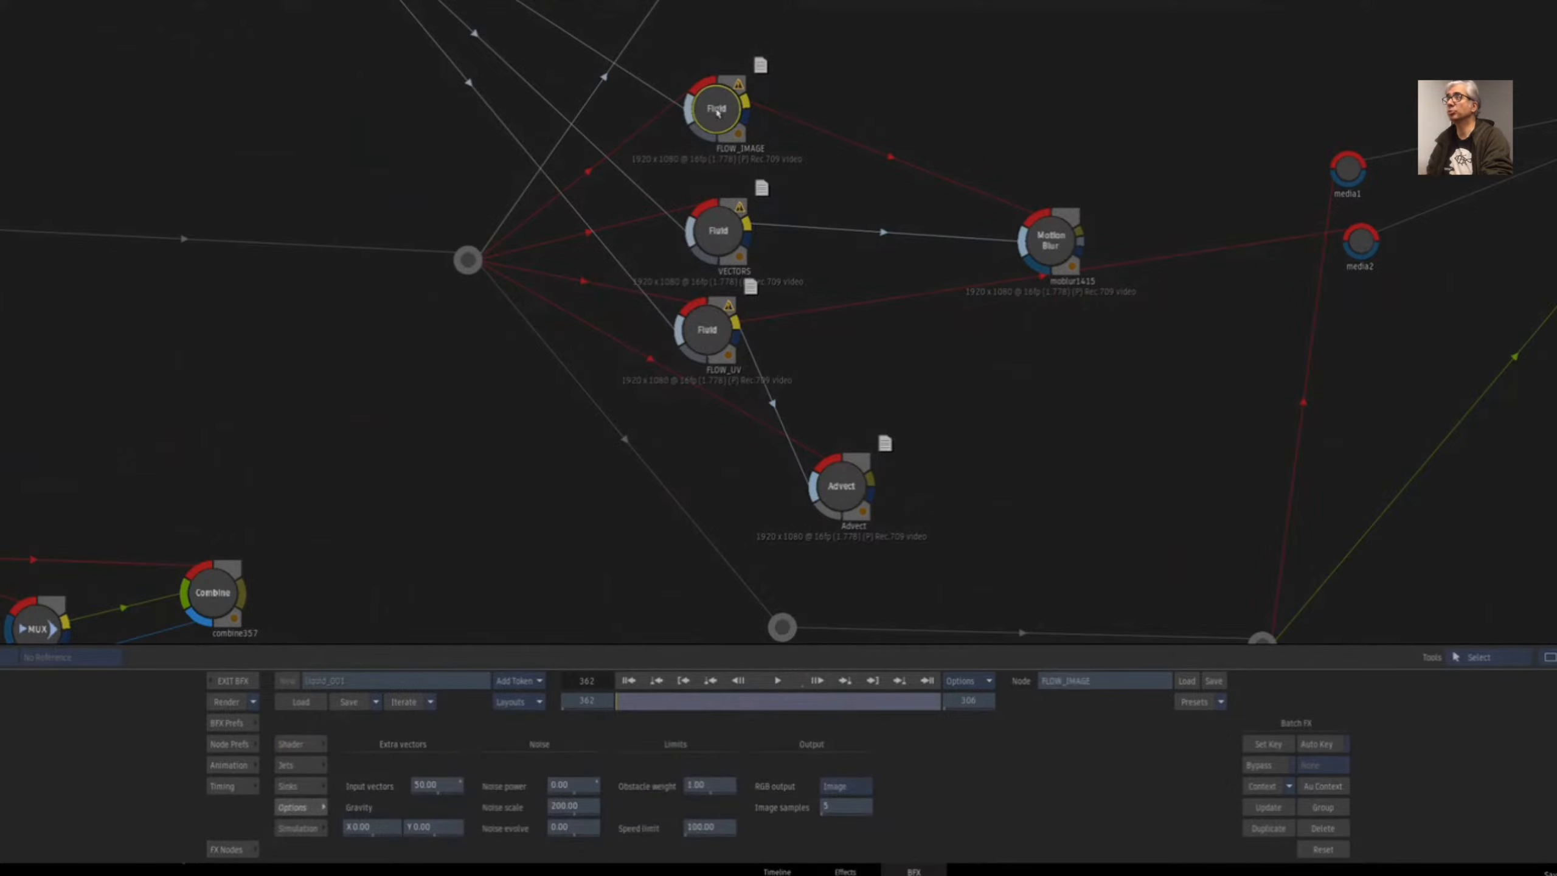
left_click_drag(717, 113, 719, 116)
key("F4")
left_click(778, 681)
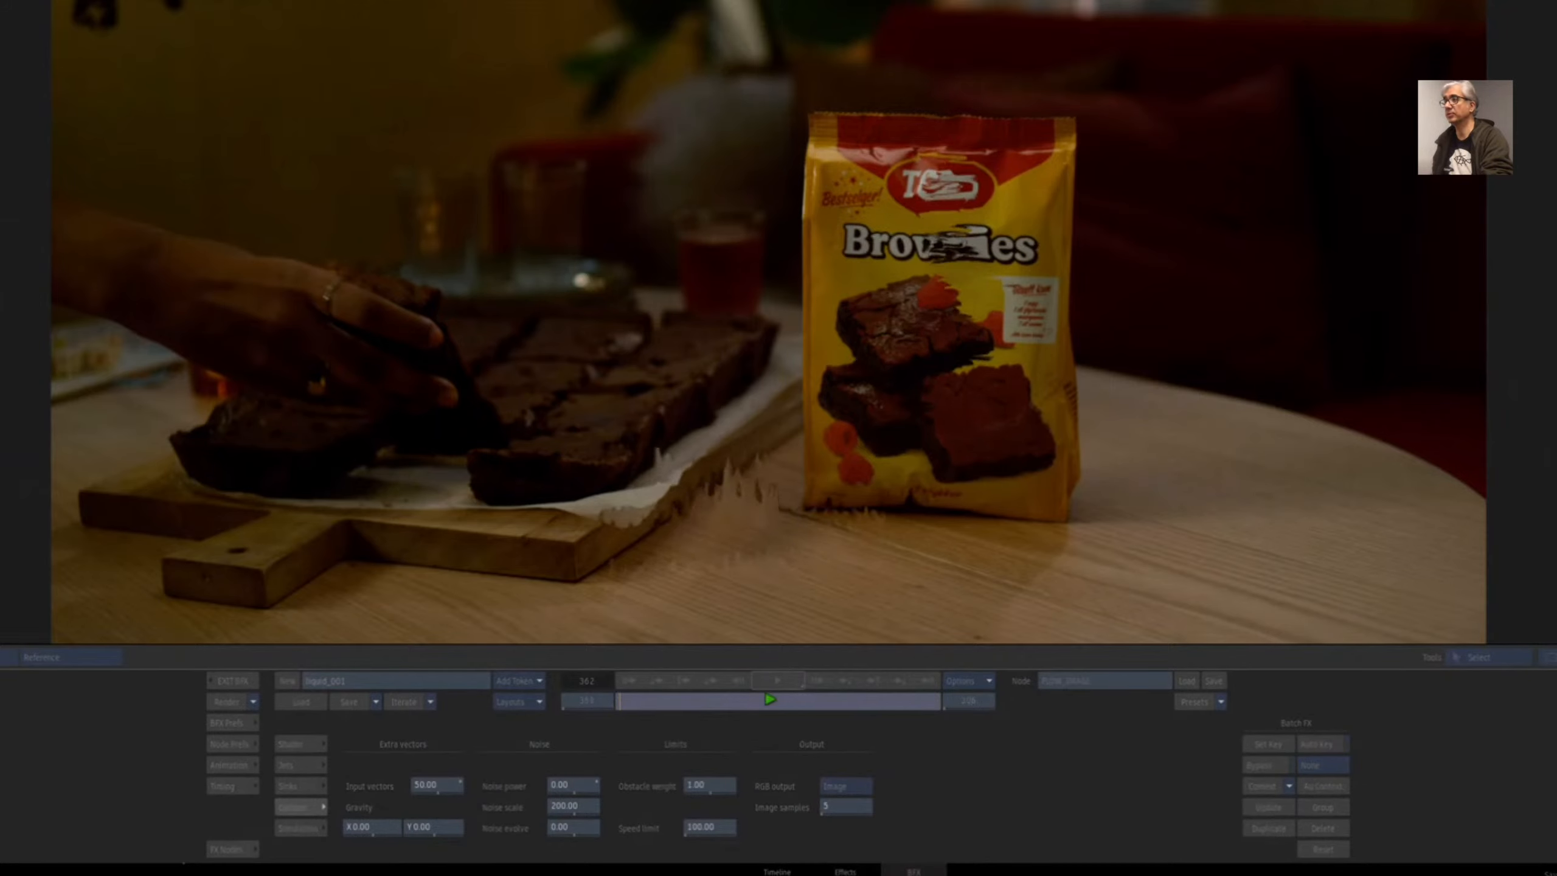
left_click(318, 826)
left_click(299, 807)
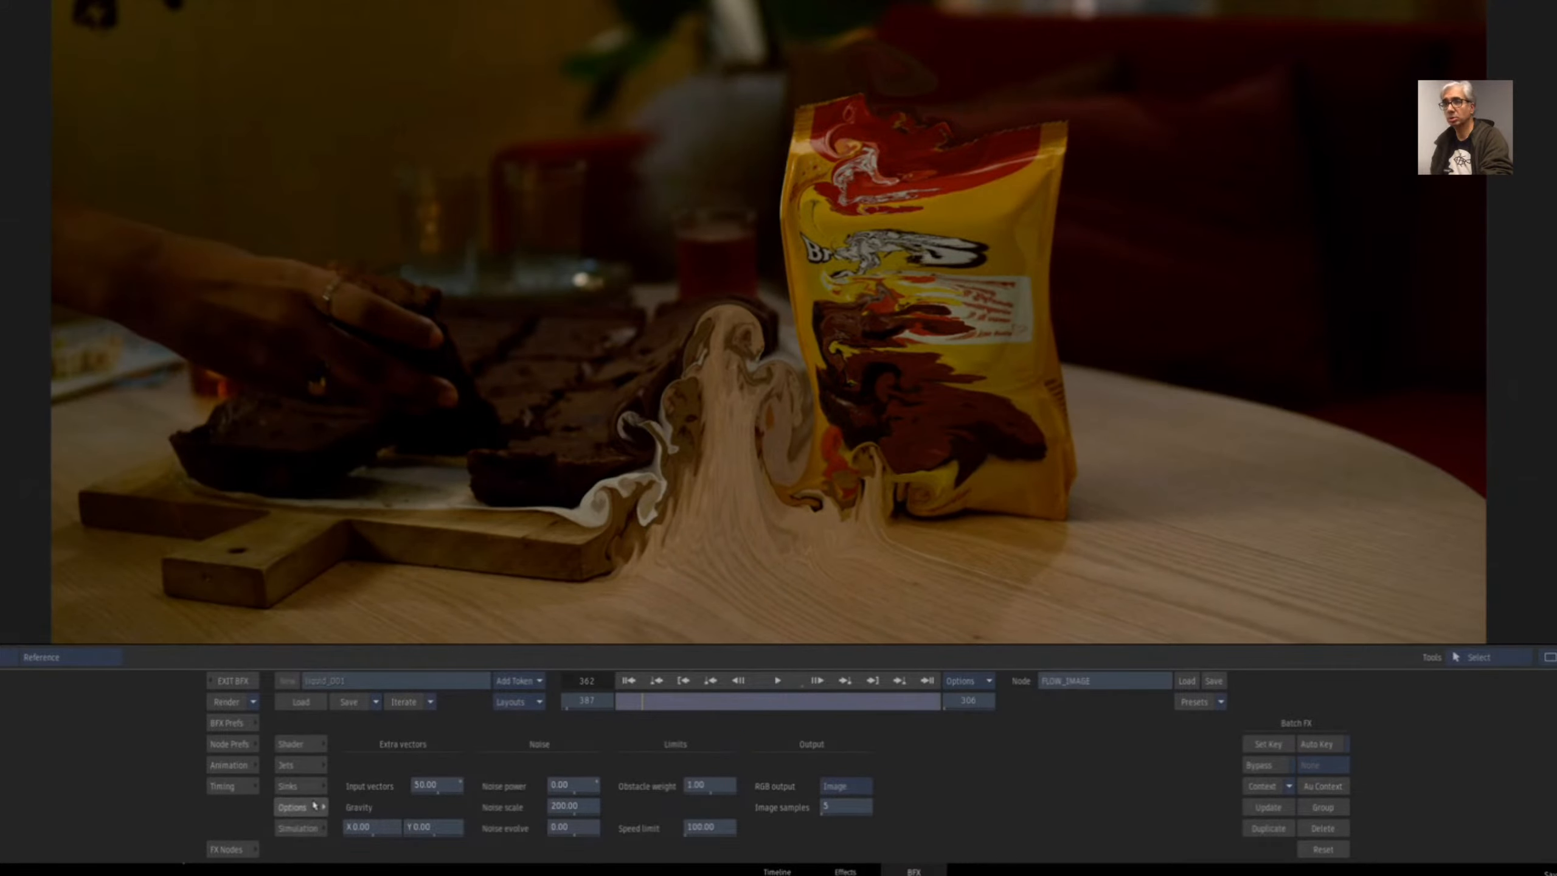
- Set FLOW_IMAGE's RGB output to the filtered image option that uses EWA samples and play the result
left_click(857, 786)
left_click(846, 770)
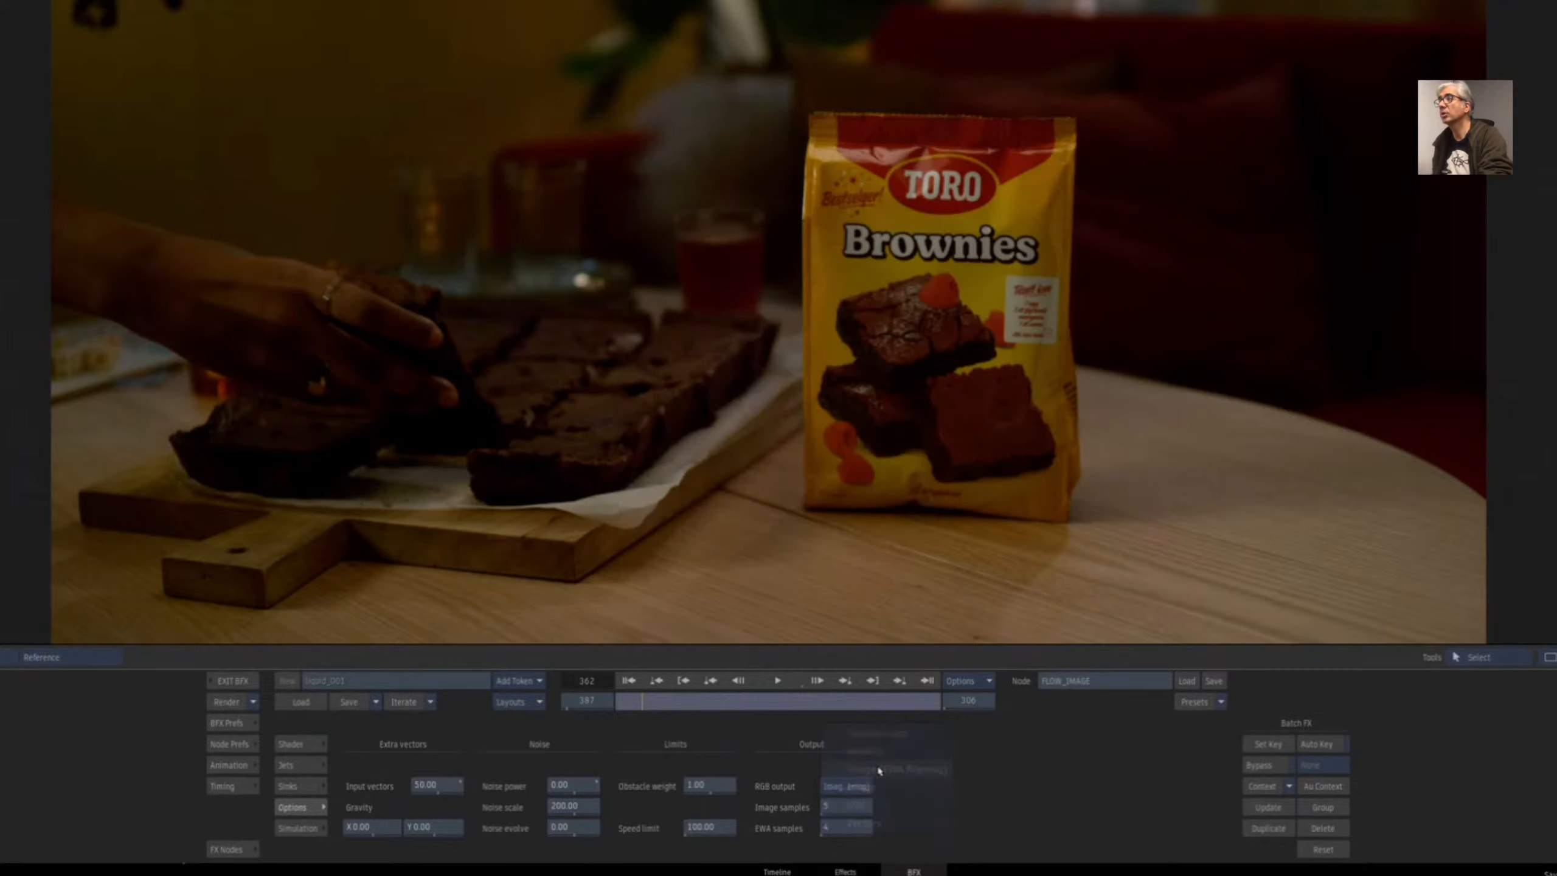
left_click(800, 680)
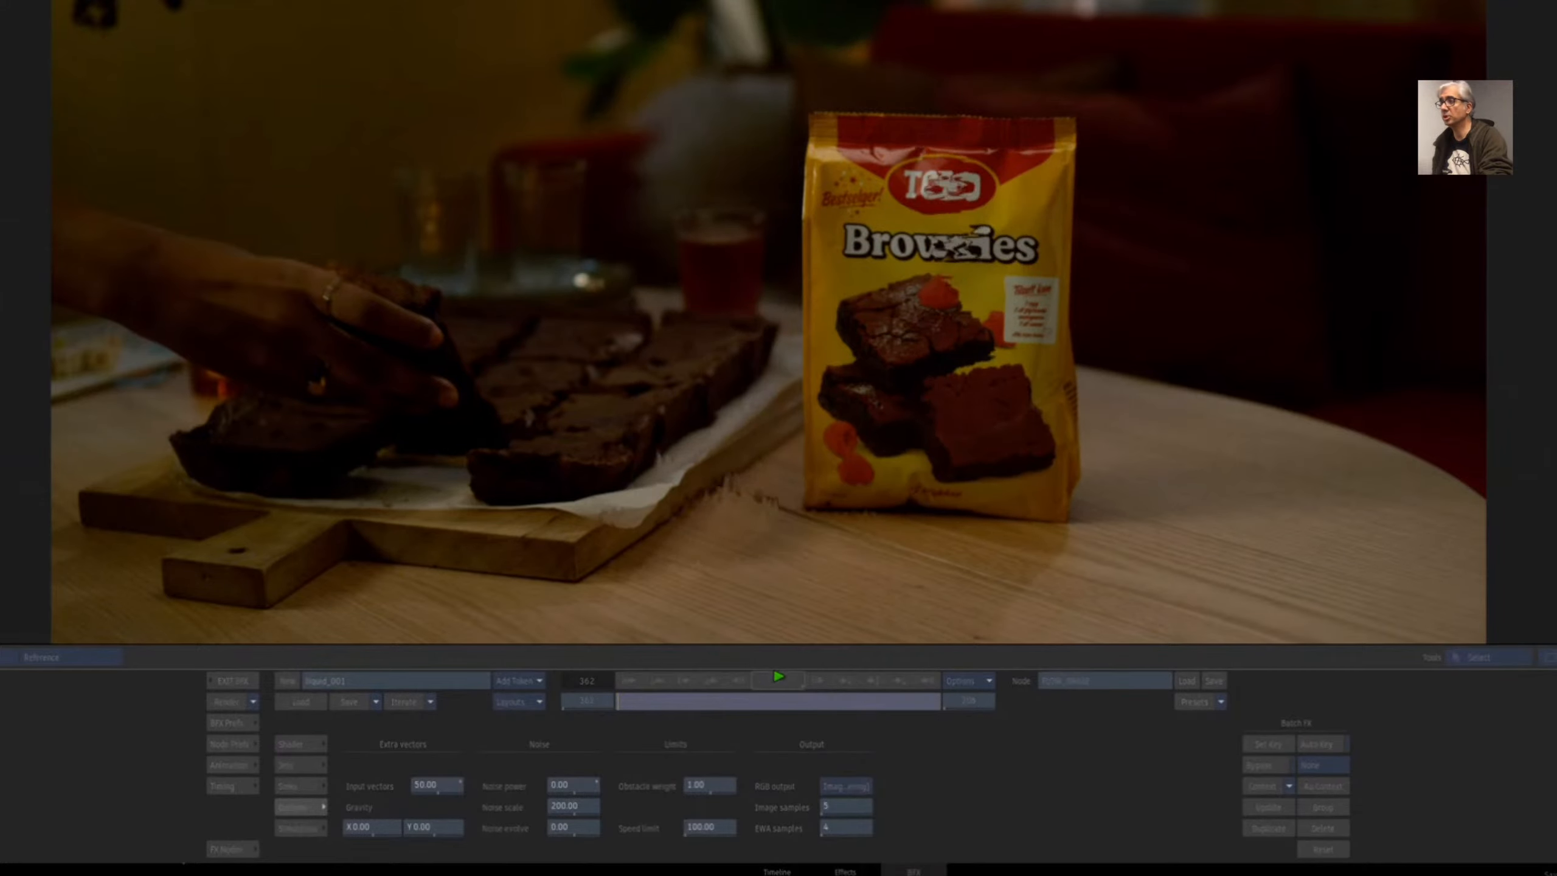
left_click(774, 678)
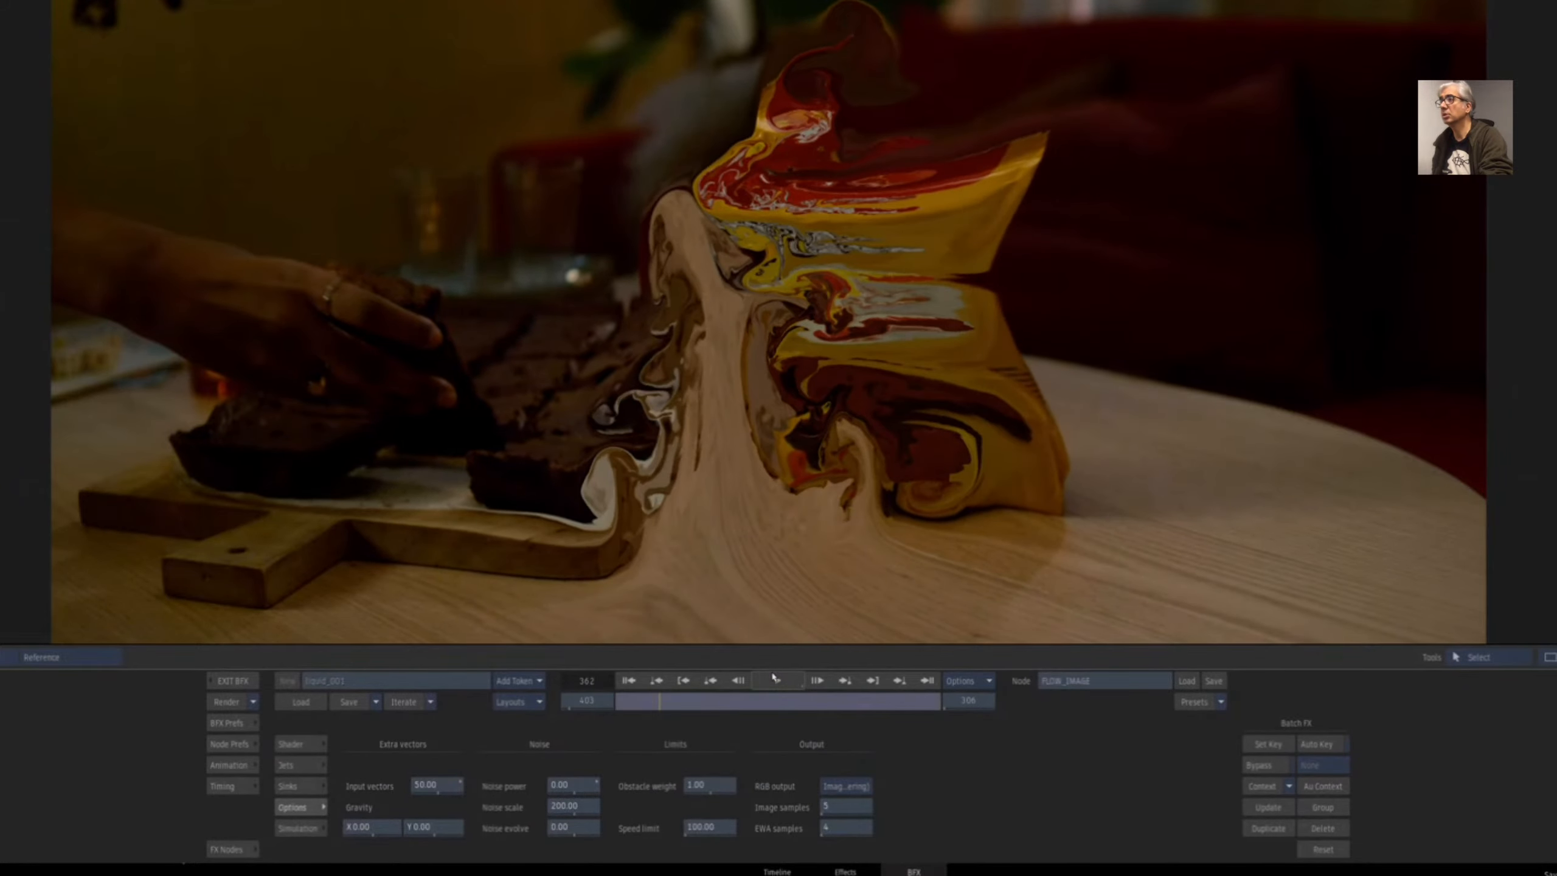
key("Escape")
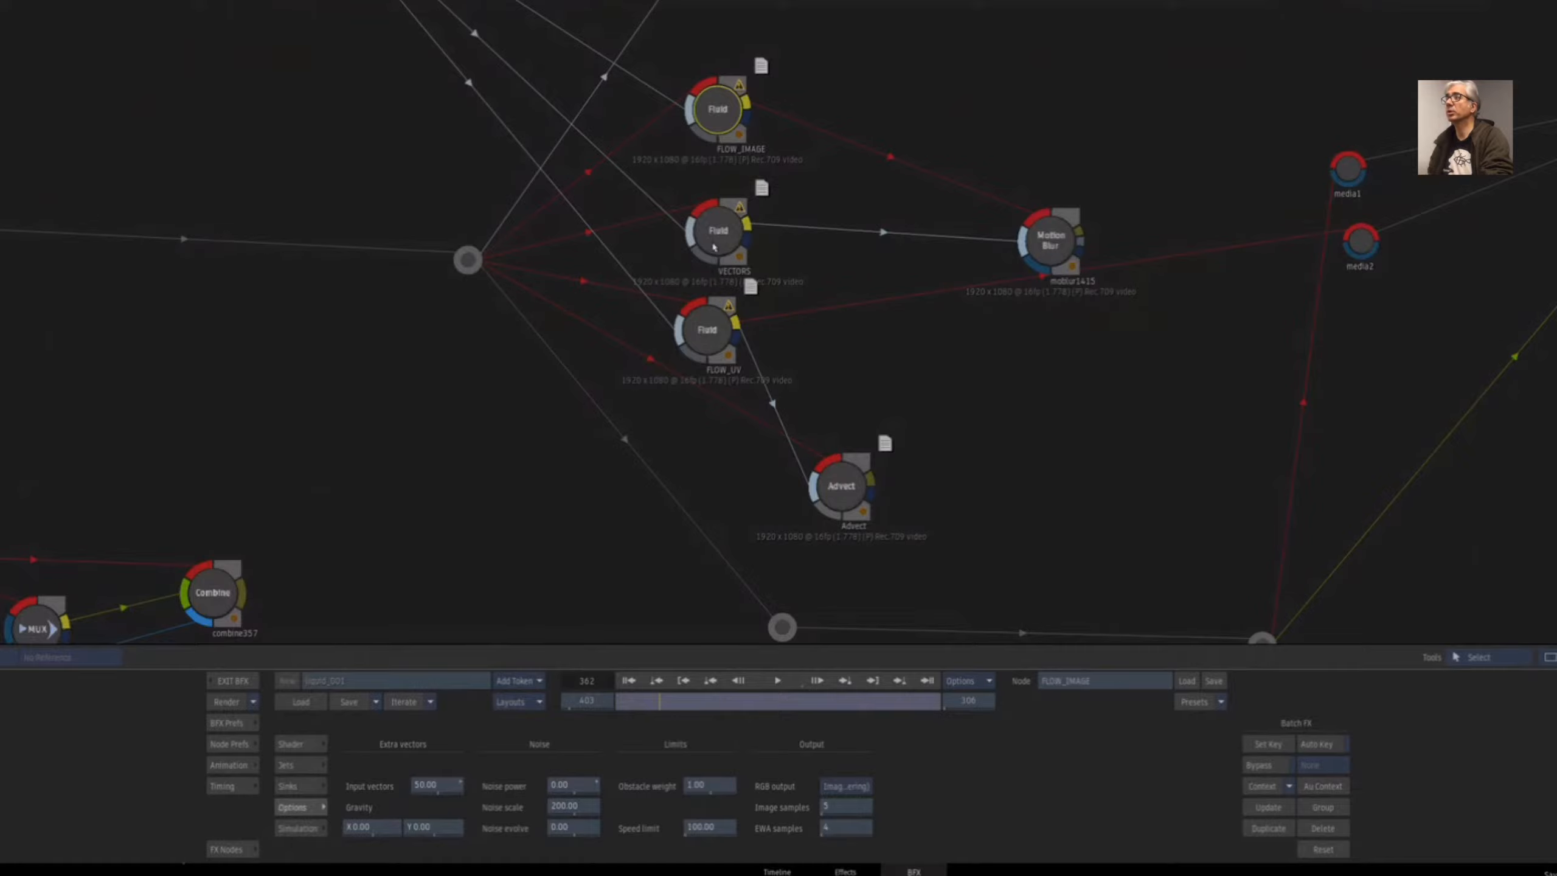
- View the VECTORS fluid node and play its vector output from the first frame
left_click(714, 247)
key("Escape")
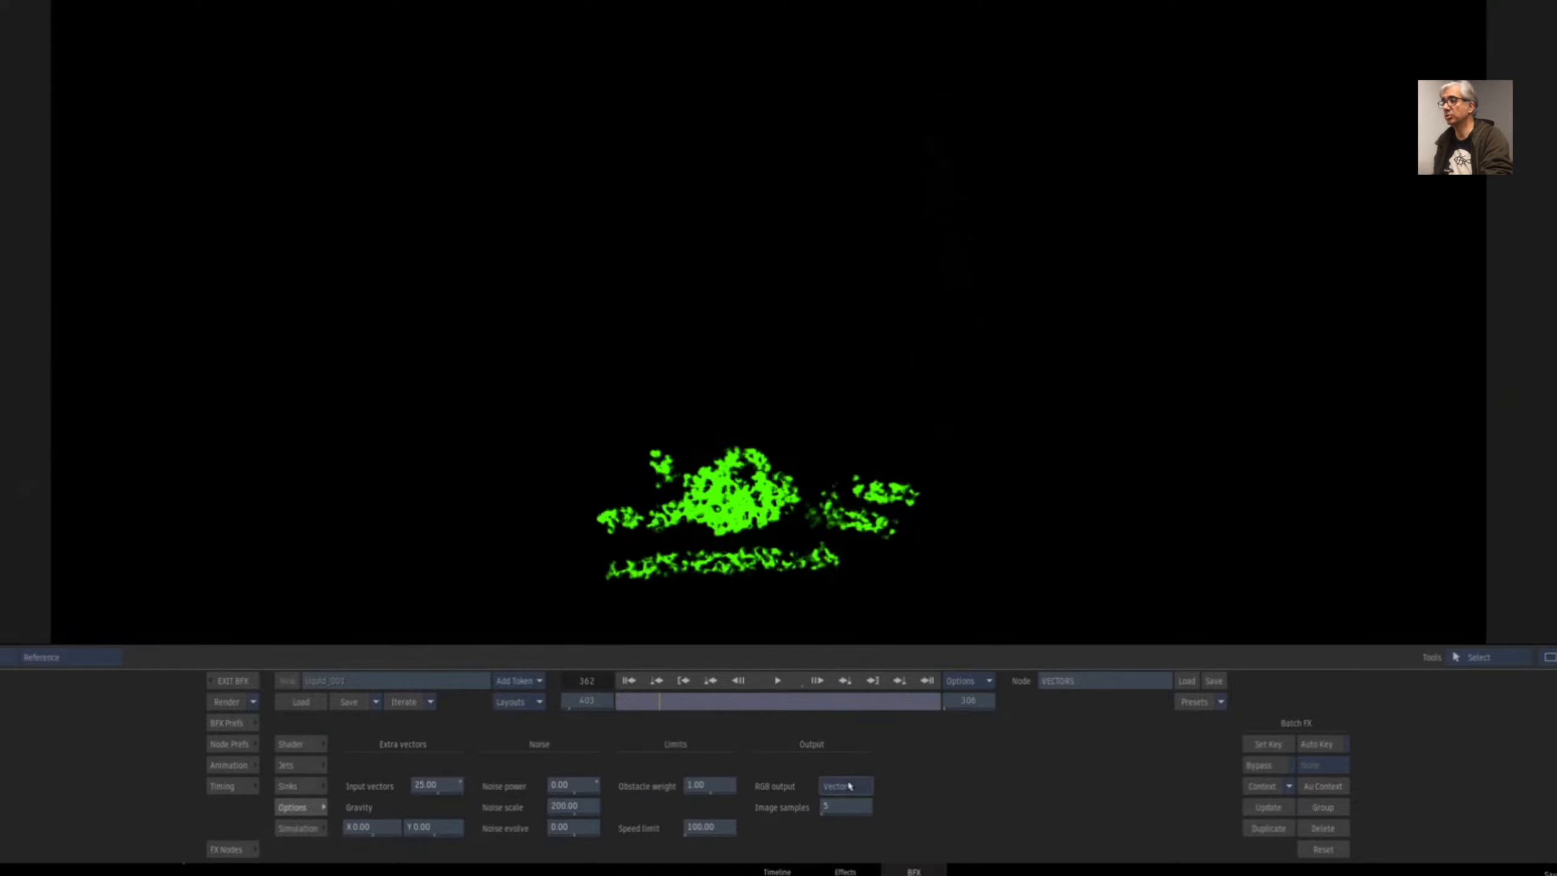
left_click(627, 681)
left_click(776, 679)
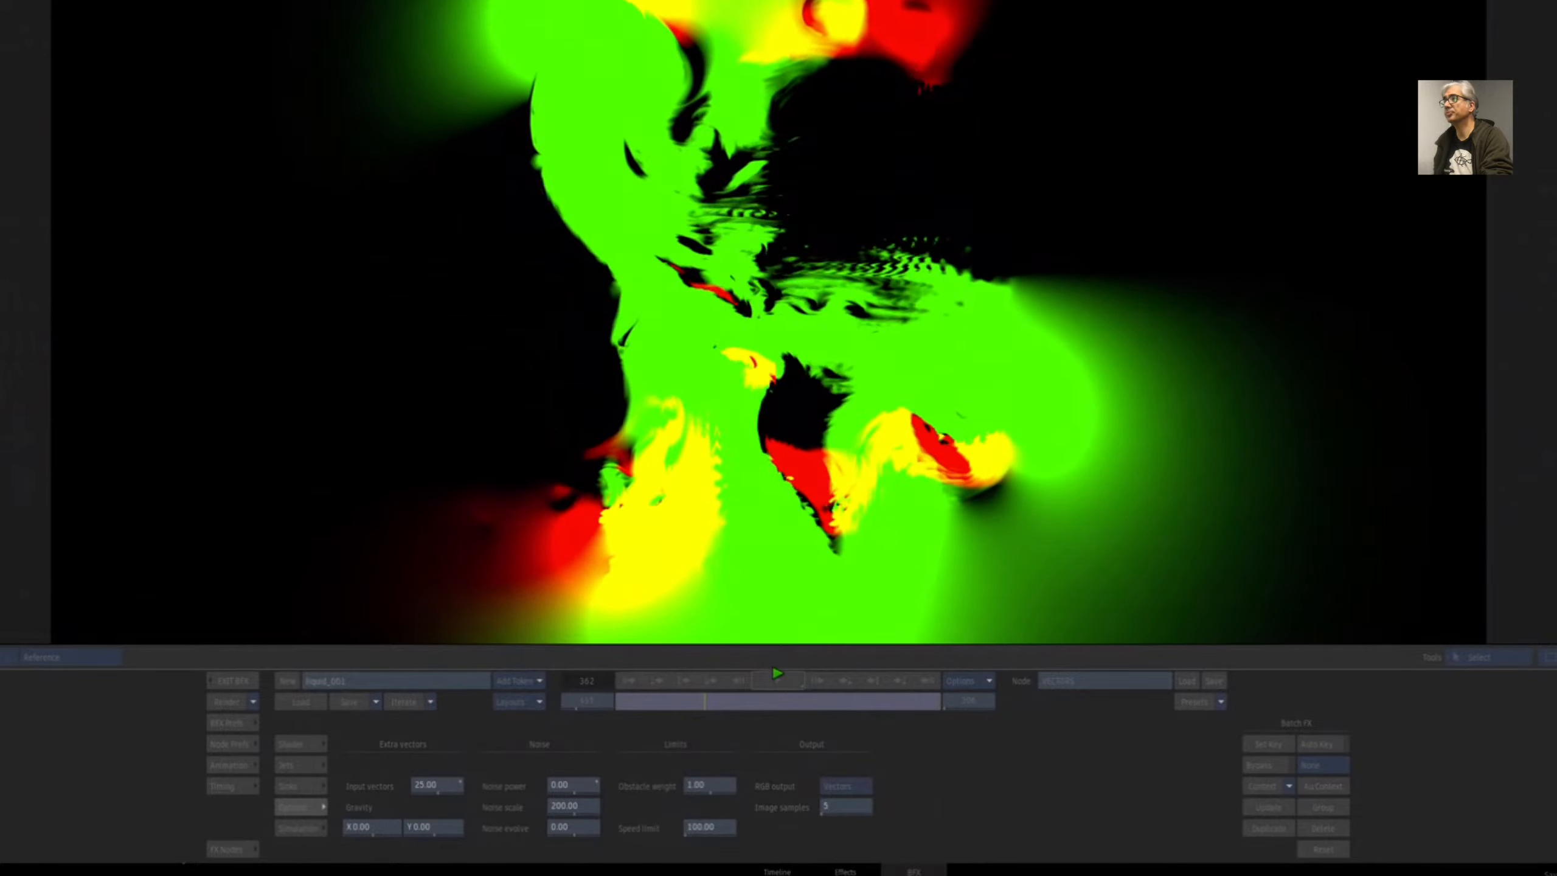
left_click(630, 681)
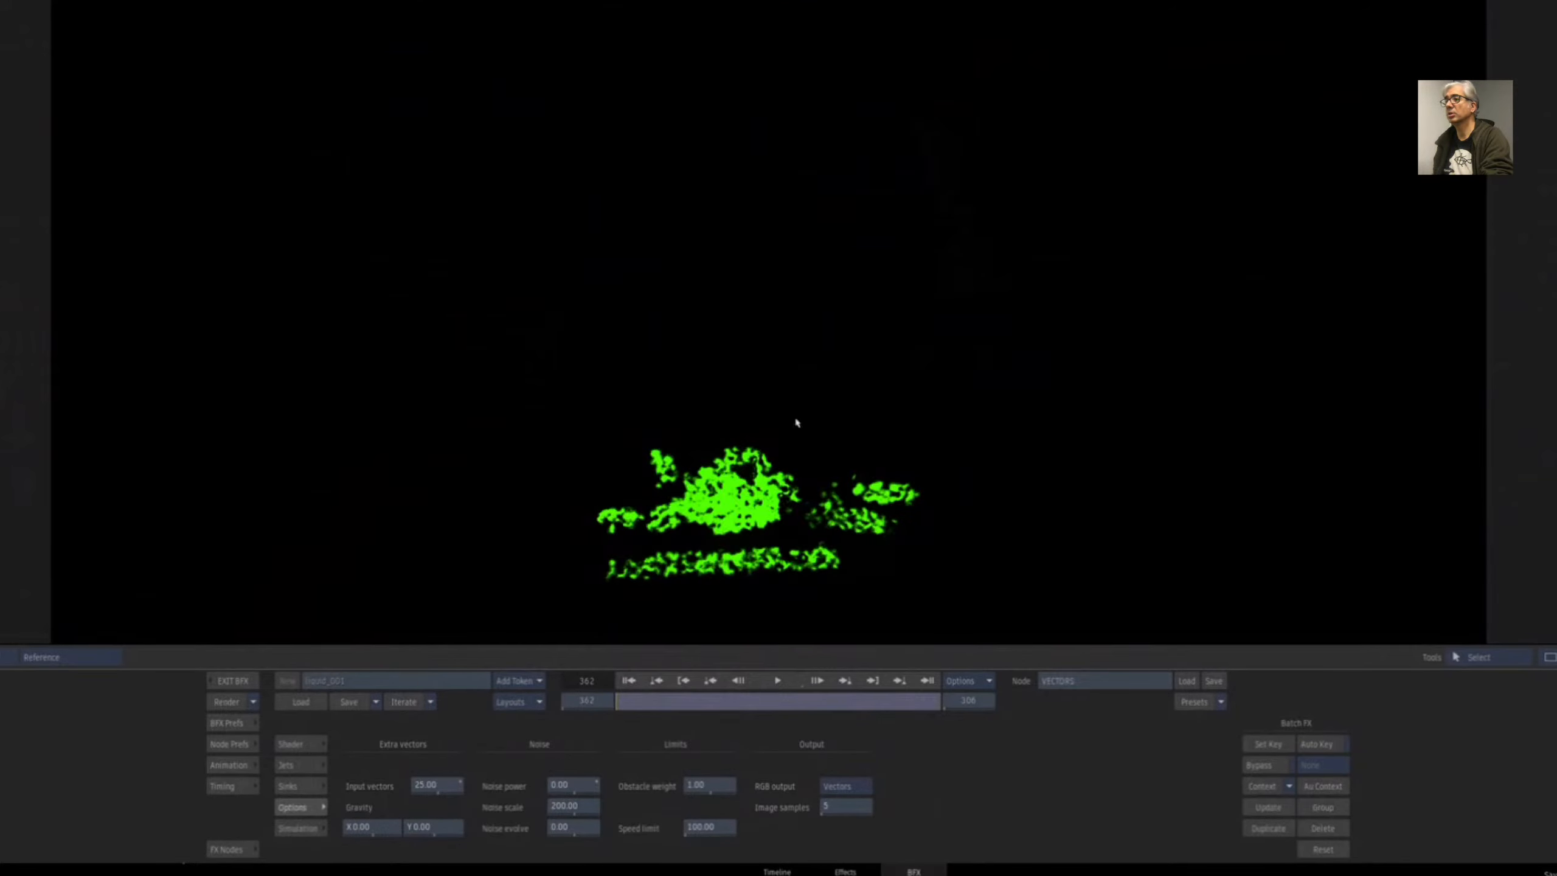
key("Escape")
- View and play the FLOW_UV node's UVs result, check the available RGB output types, and return to the schematic
left_click_drag(707, 327, 700, 327)
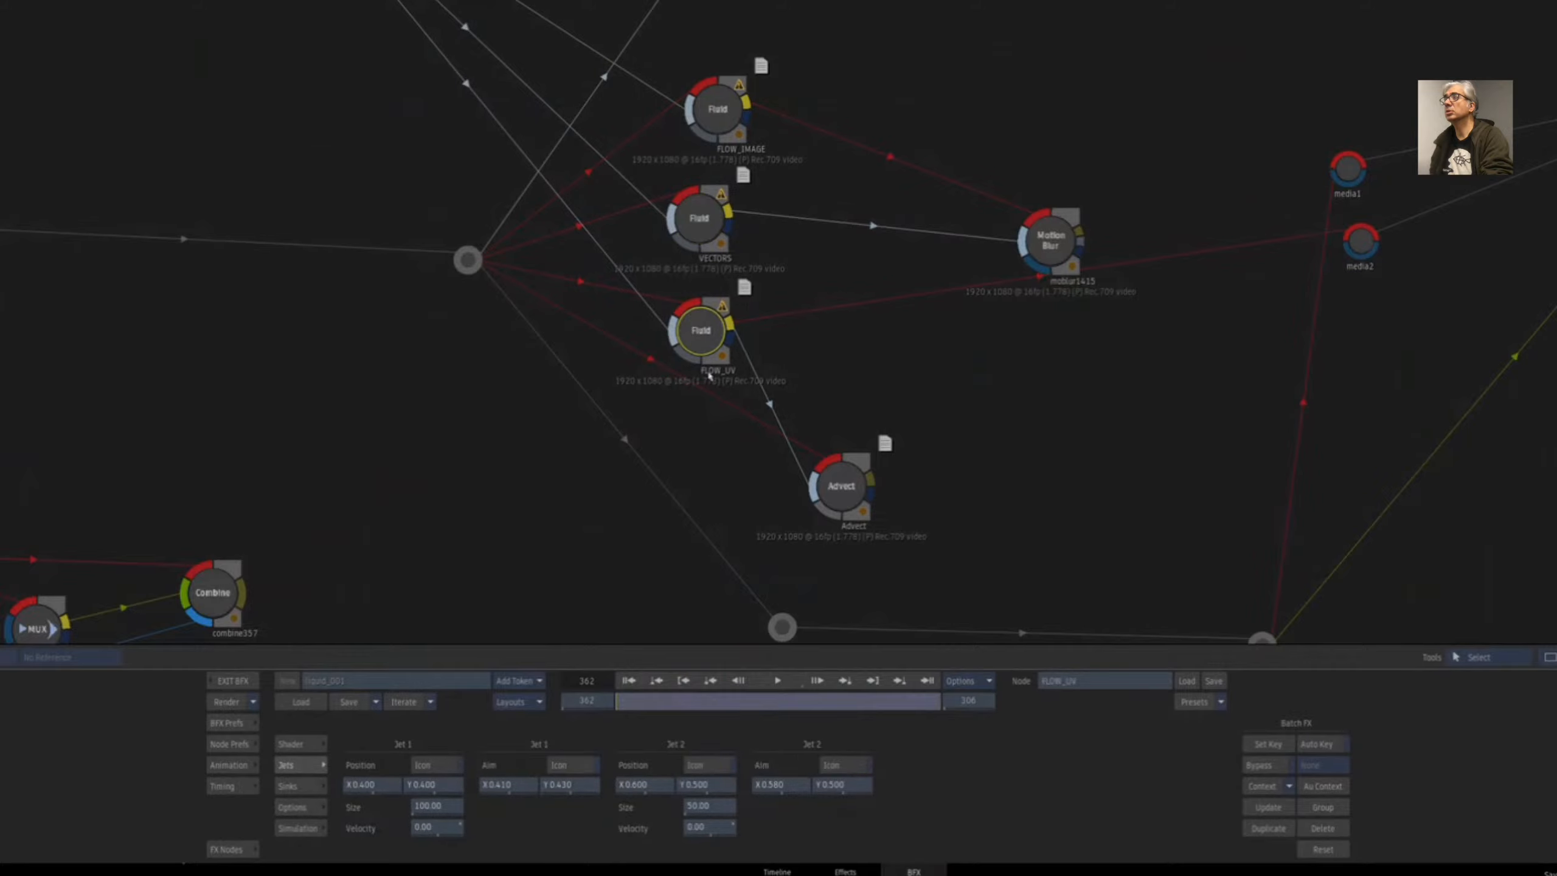
left_click(294, 807)
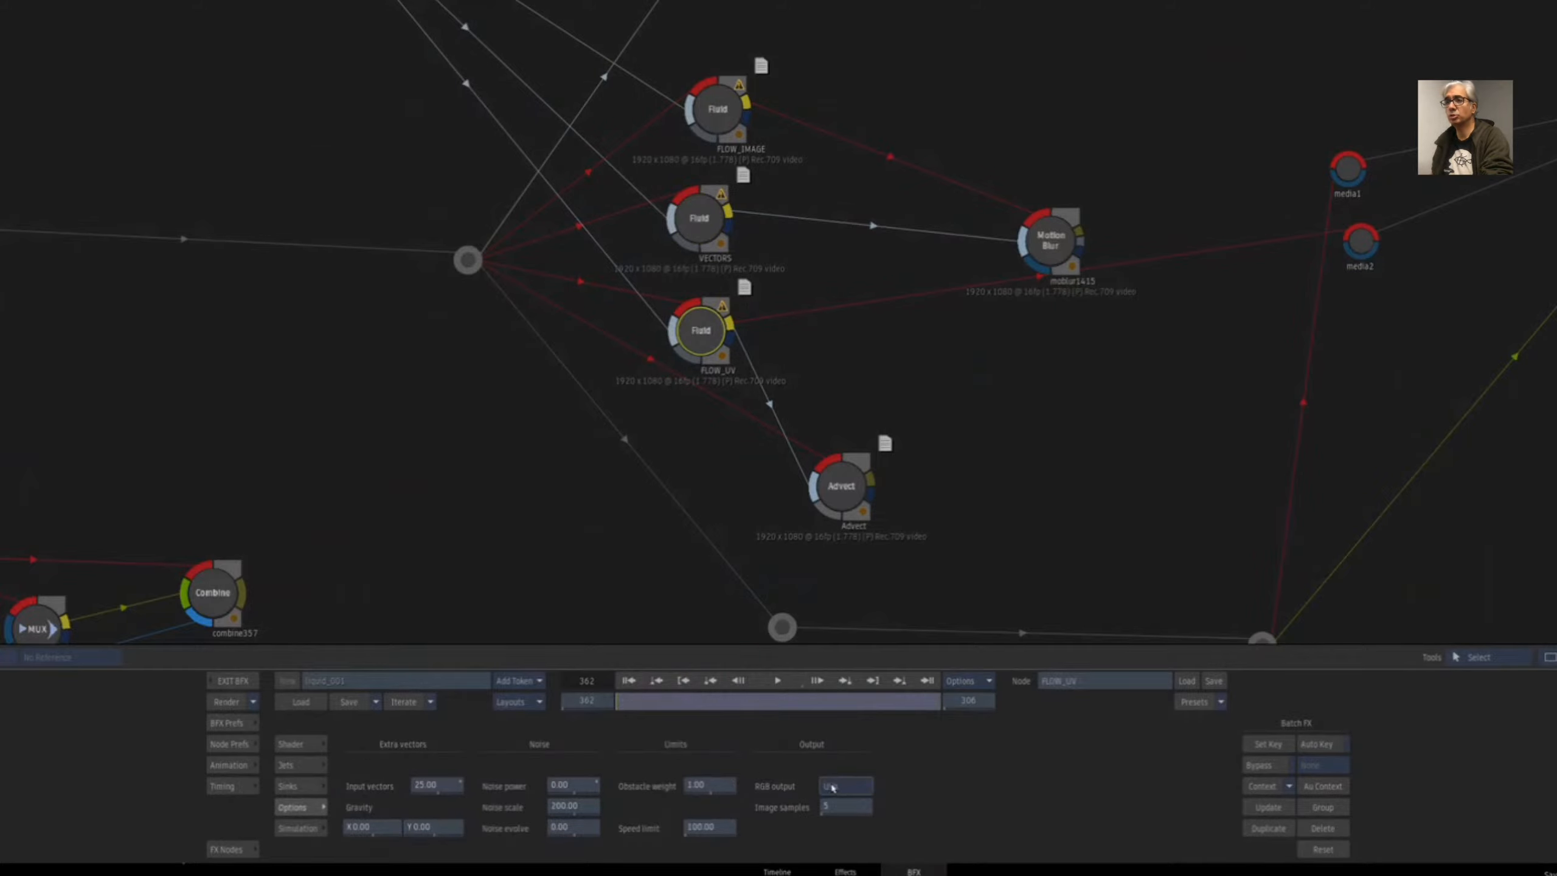
key("F4")
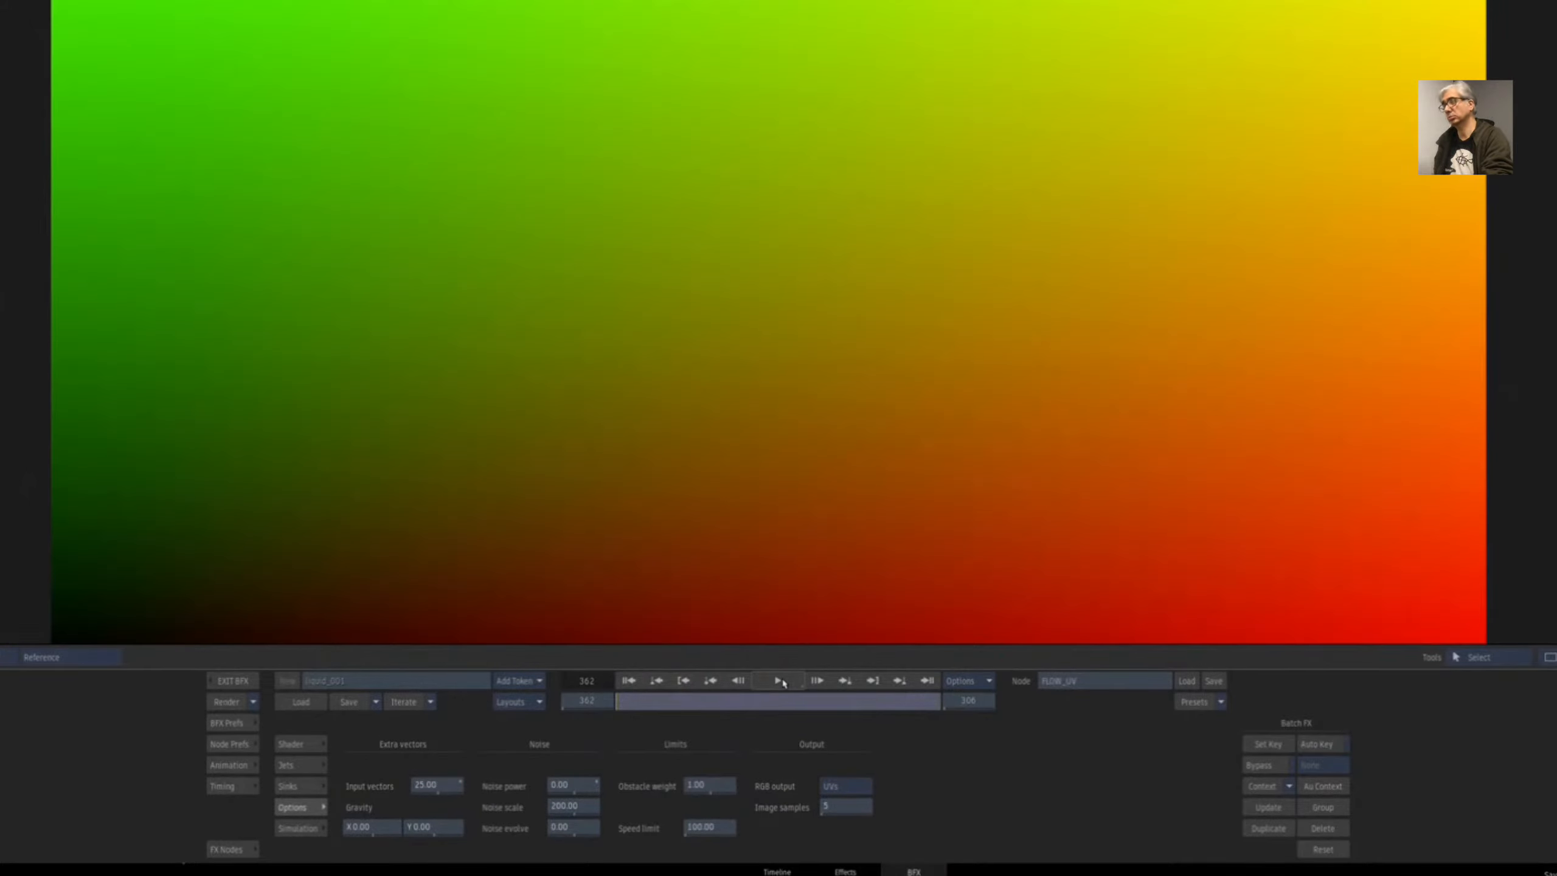
left_click(778, 680)
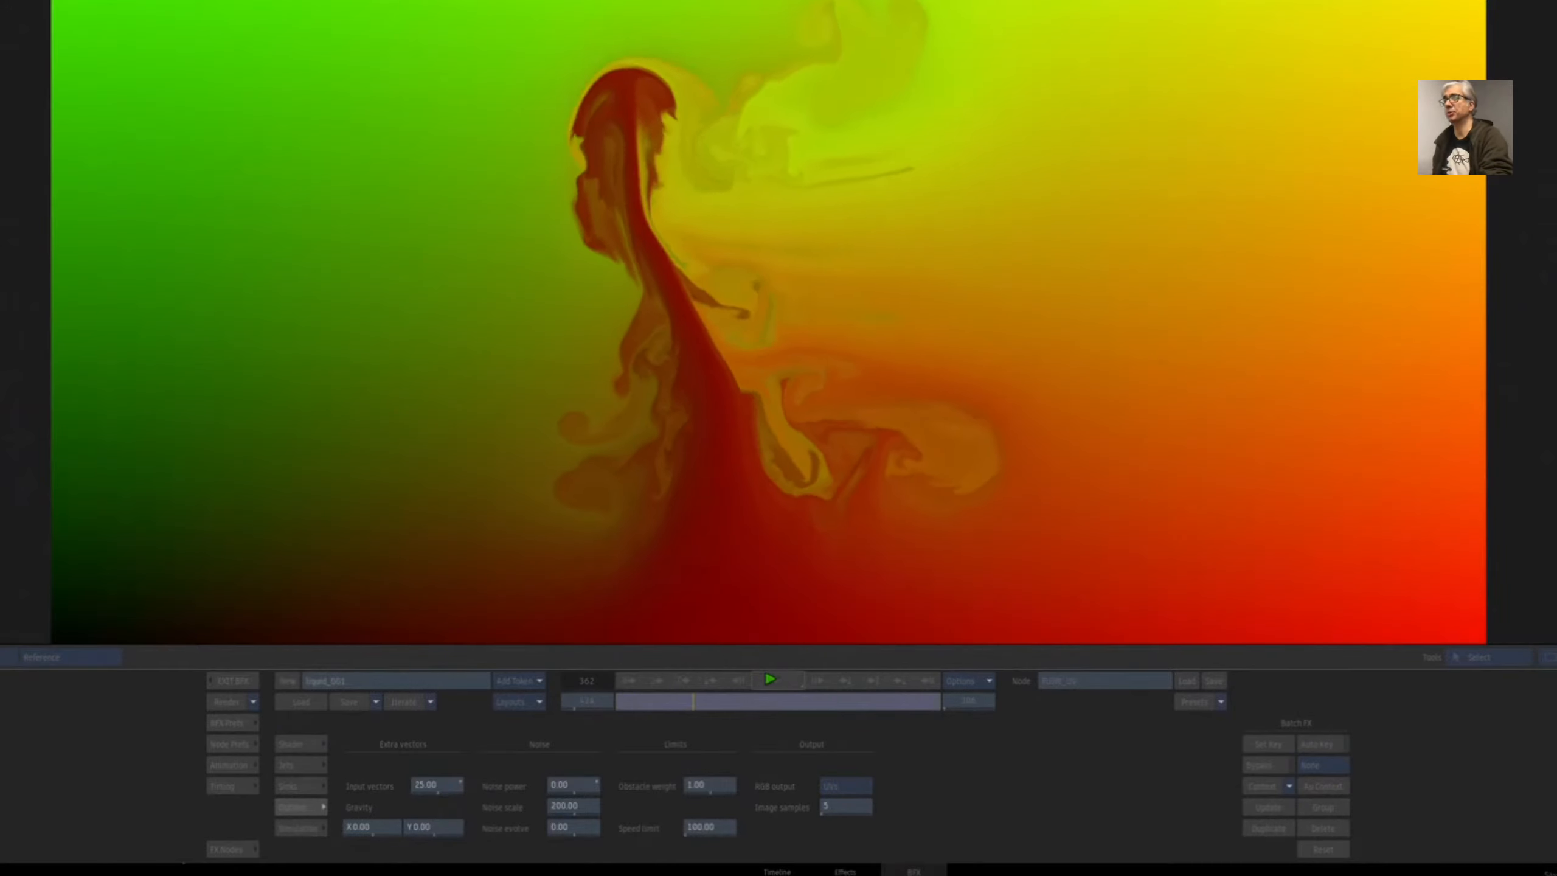
left_click(951, 749)
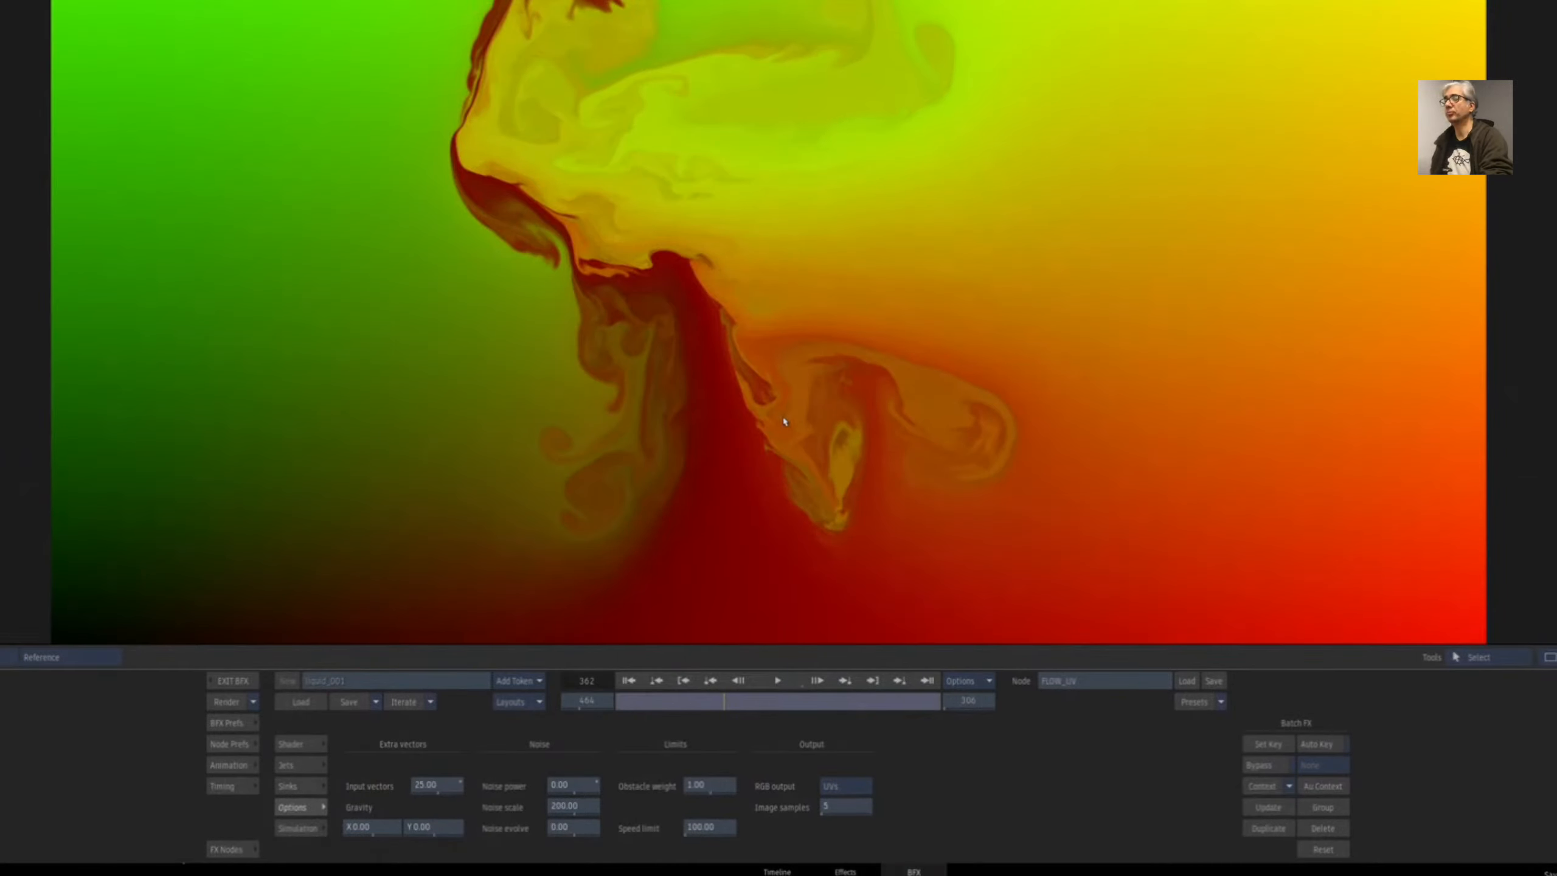
left_click(860, 787)
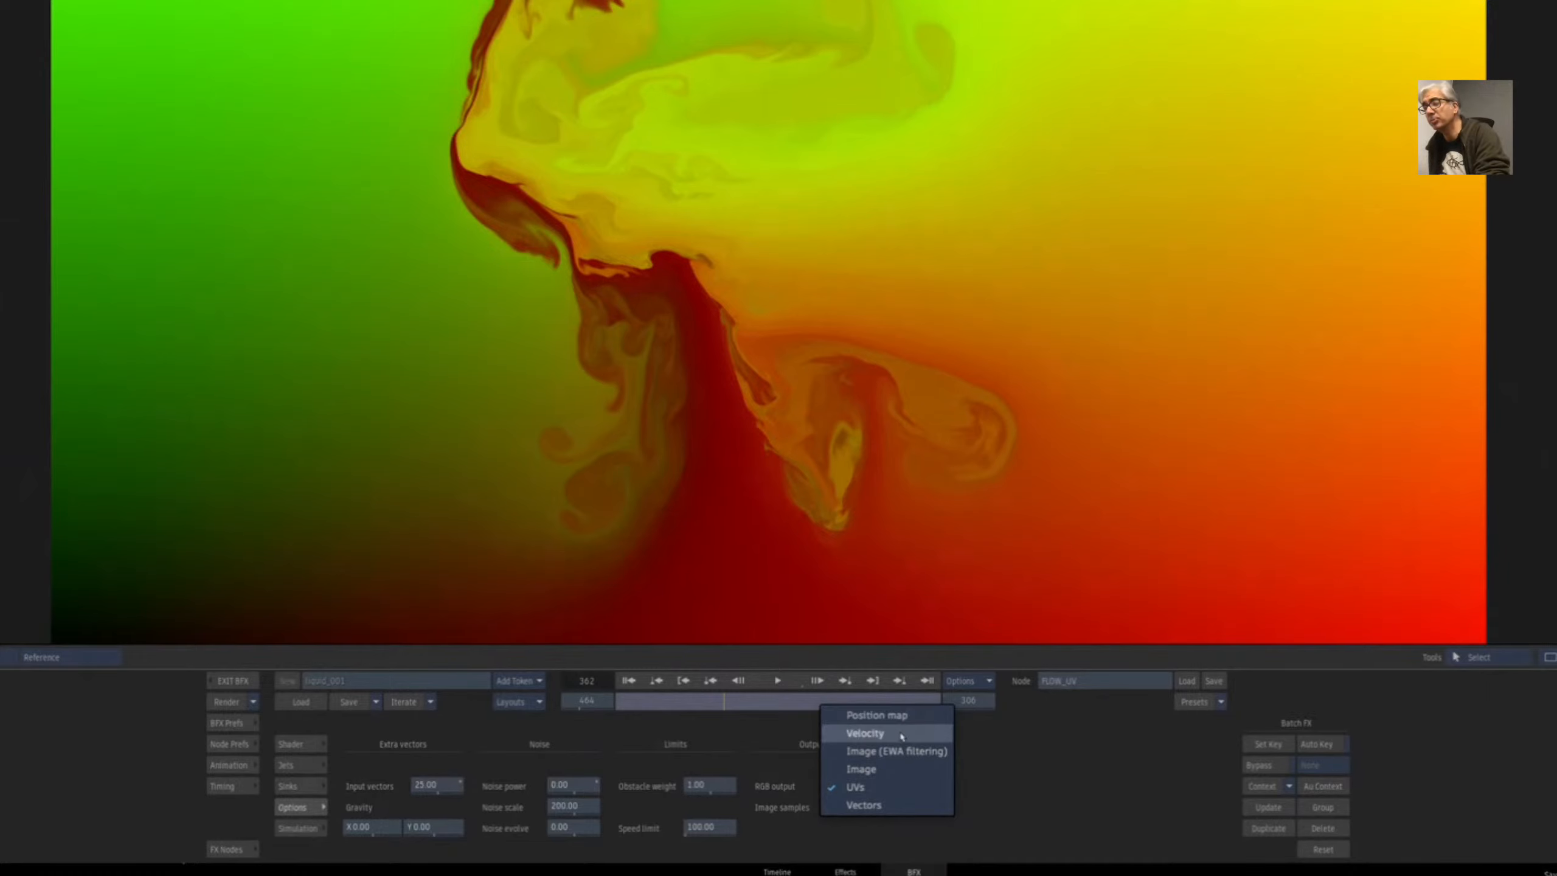
left_click(1032, 724)
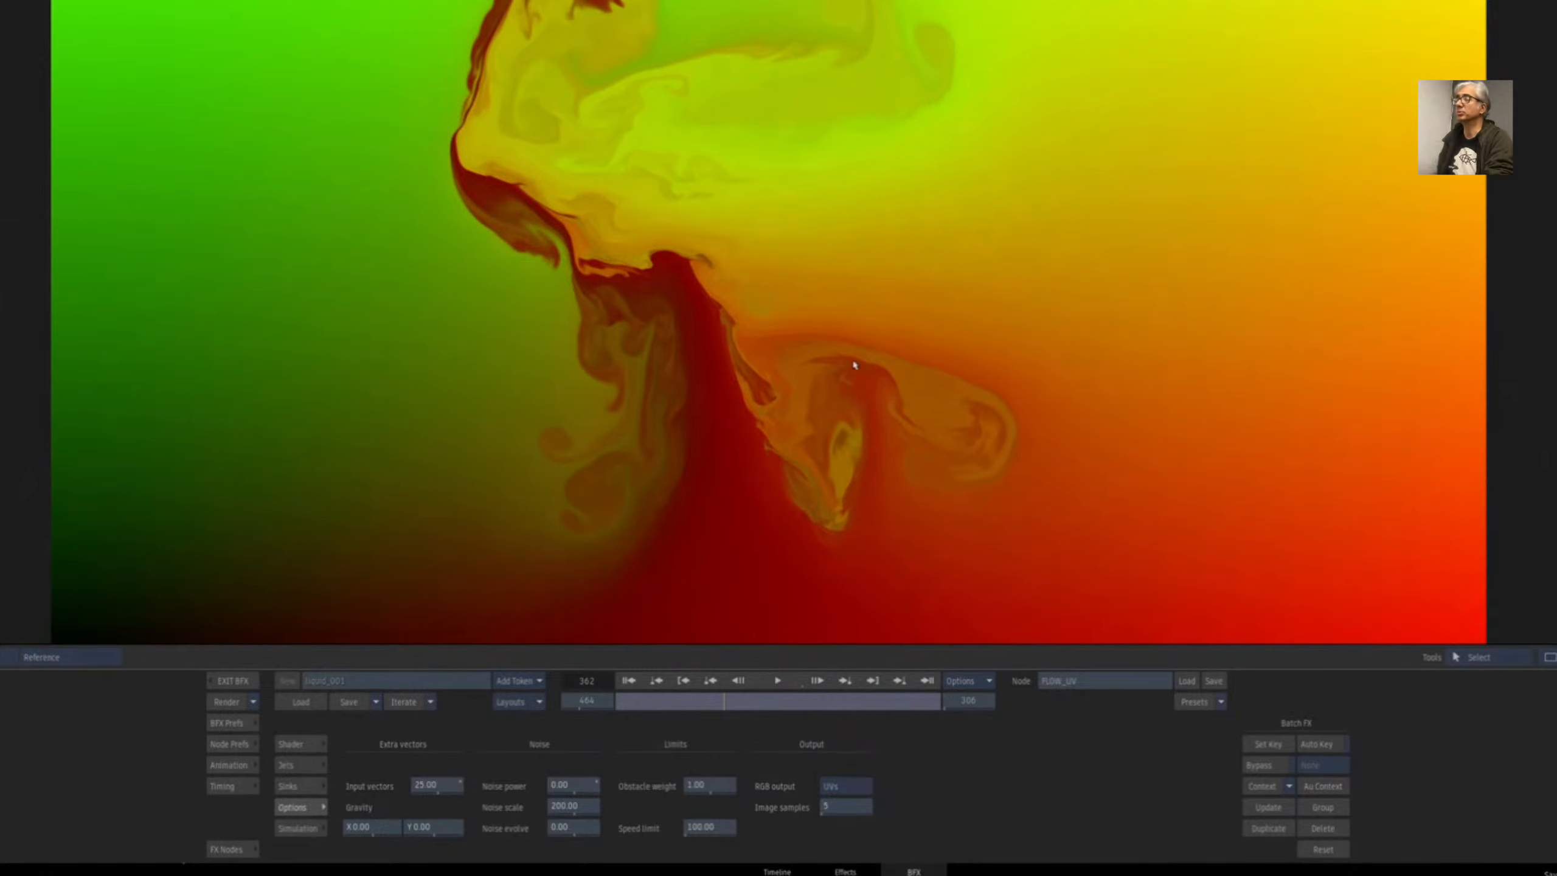
key("Escape")
- Tidy the schematic by moving Motion Blur closer to the fluid nodes, raising Advect slightly, and stacking FLOW_IMAGE, VECTORS and FLOW_UV more tightly
left_click(698, 222)
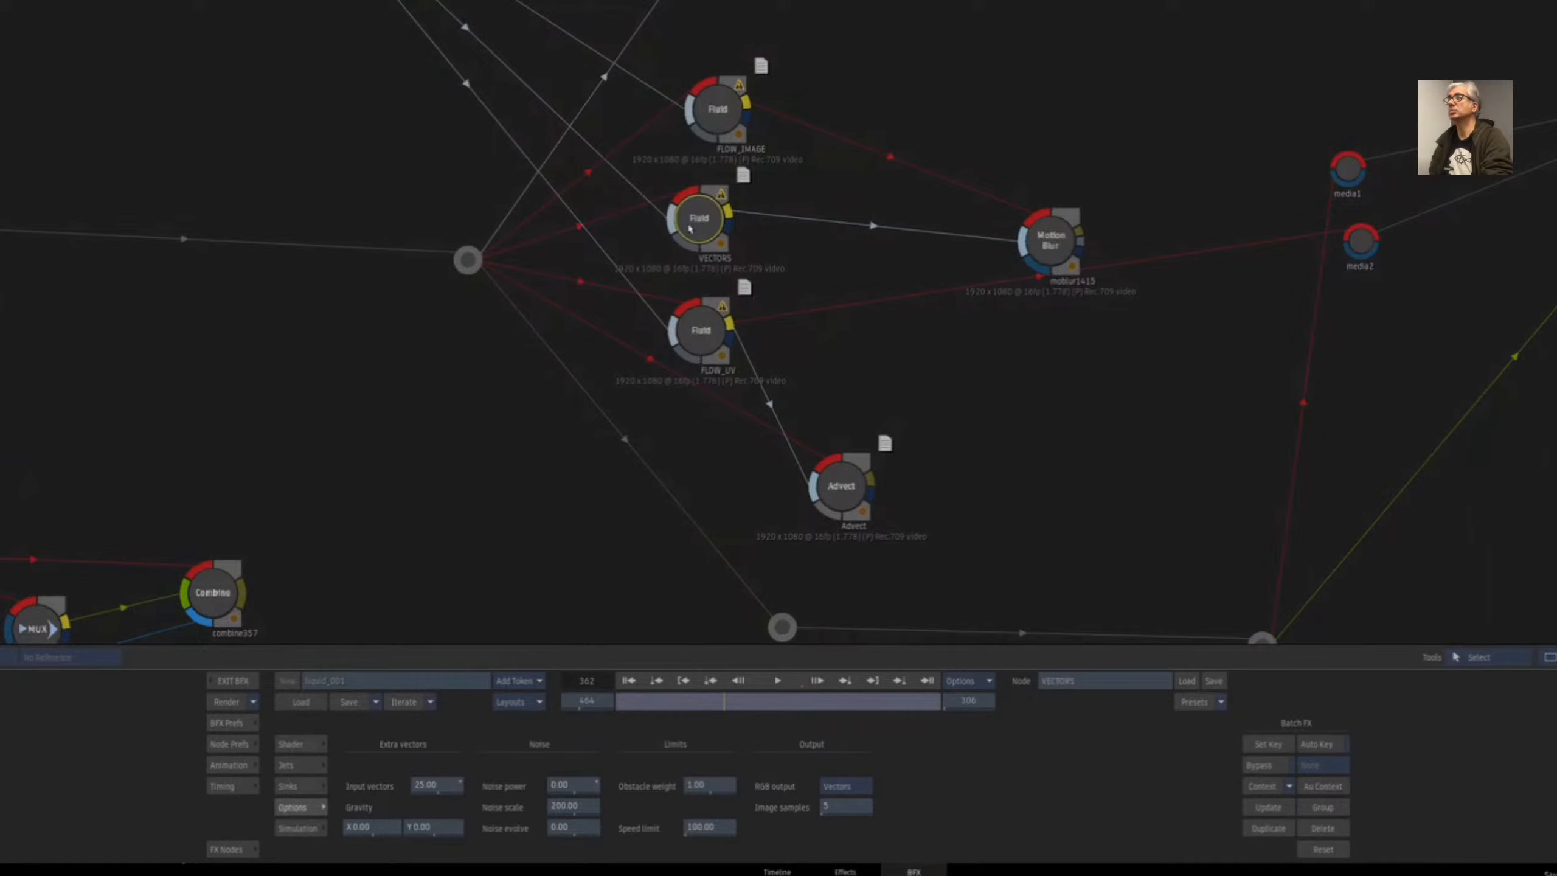
left_click_drag(1053, 239, 984, 179)
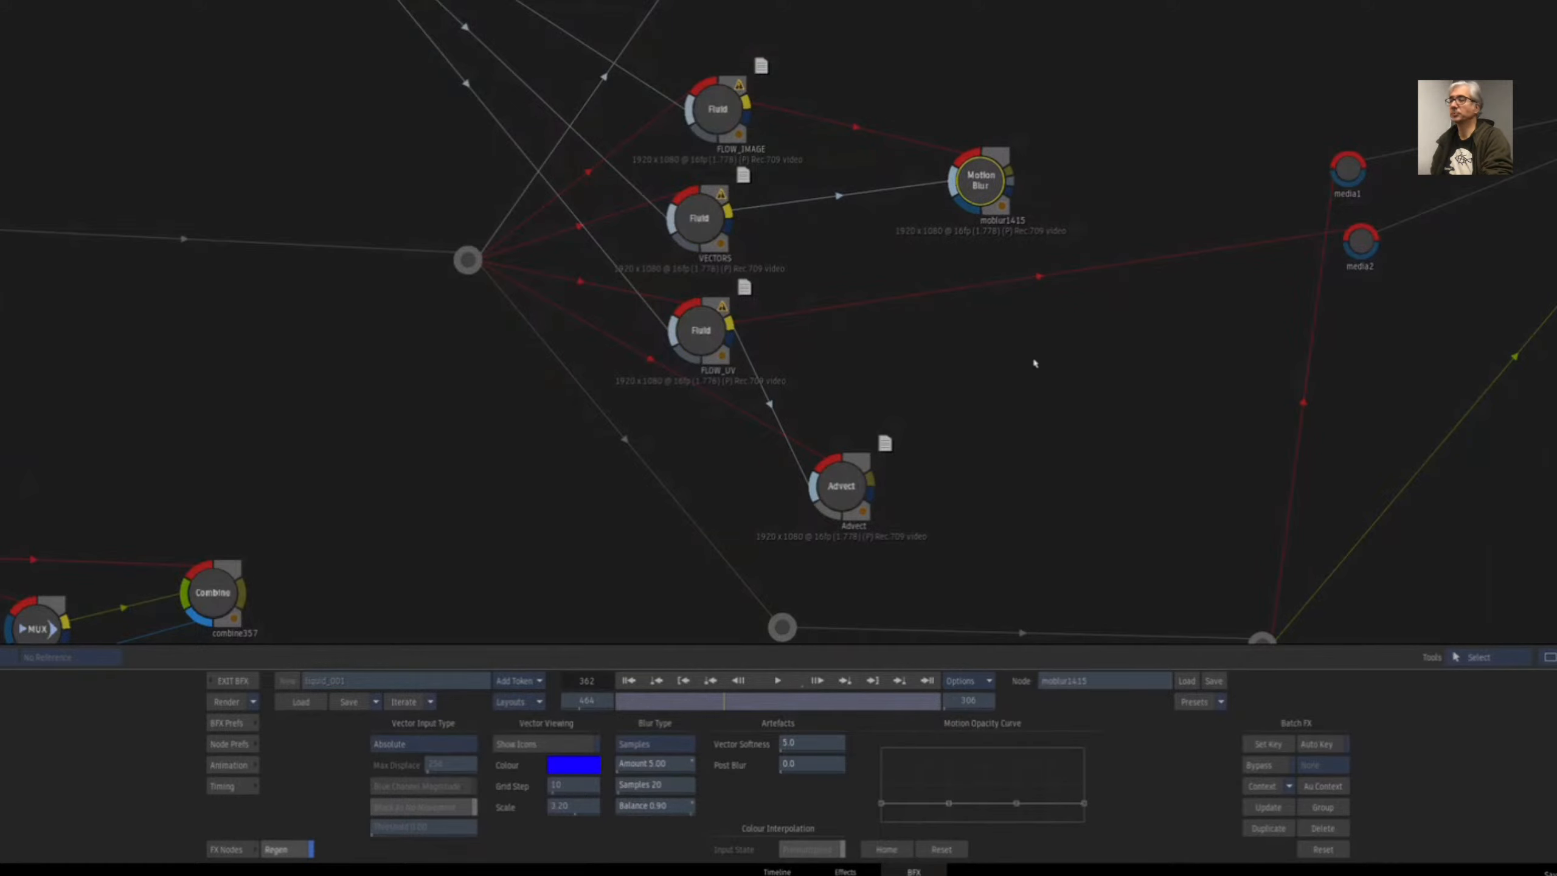
left_click_drag(1090, 372, 1023, 400)
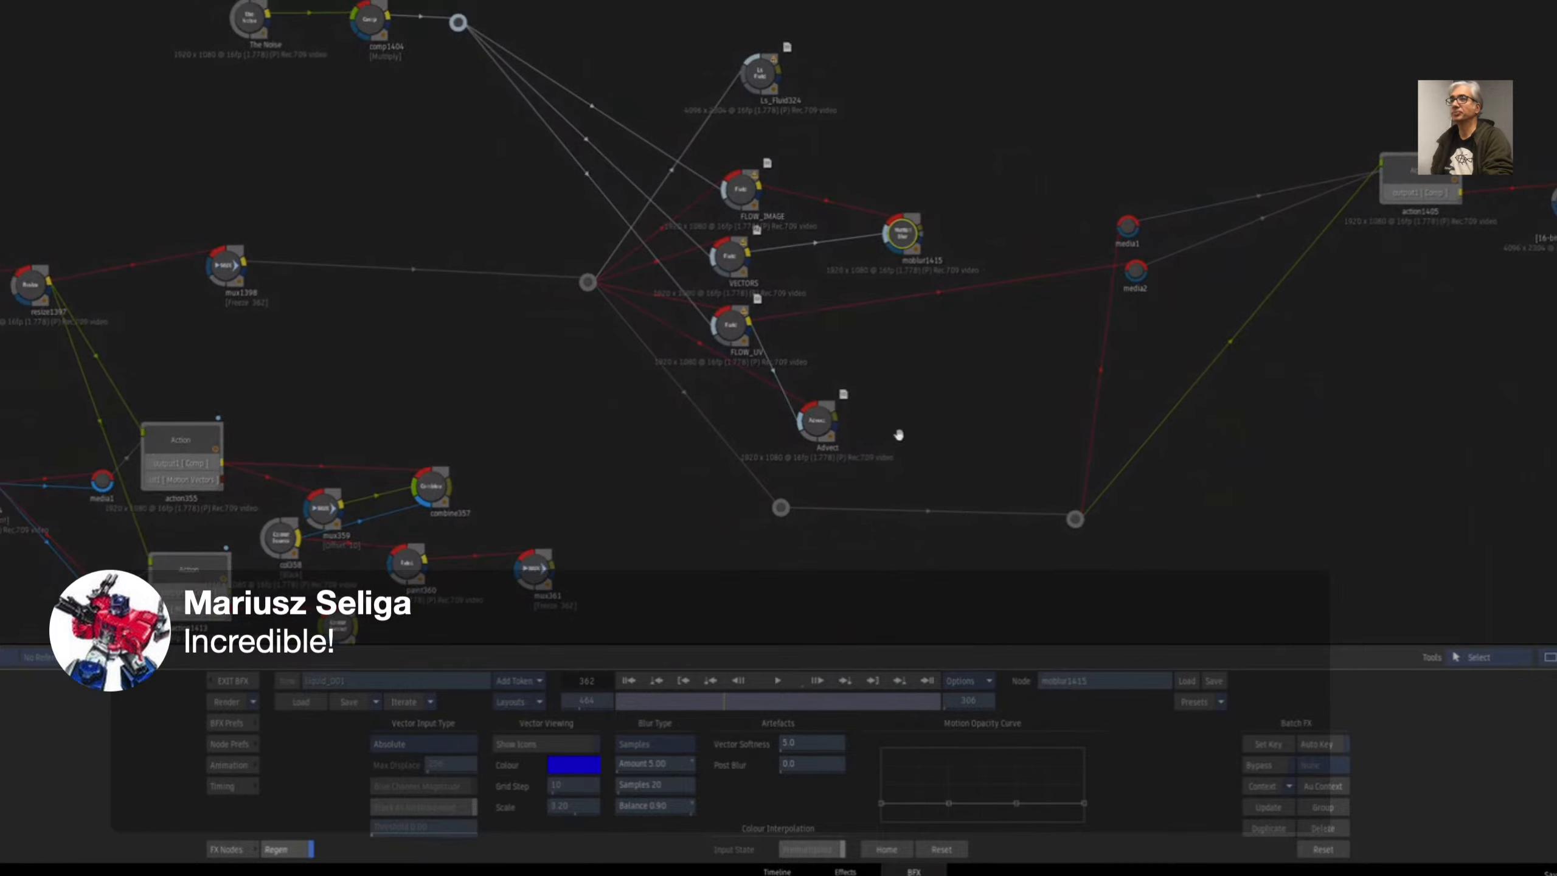
left_click(821, 419)
left_click_drag(812, 428, 817, 416)
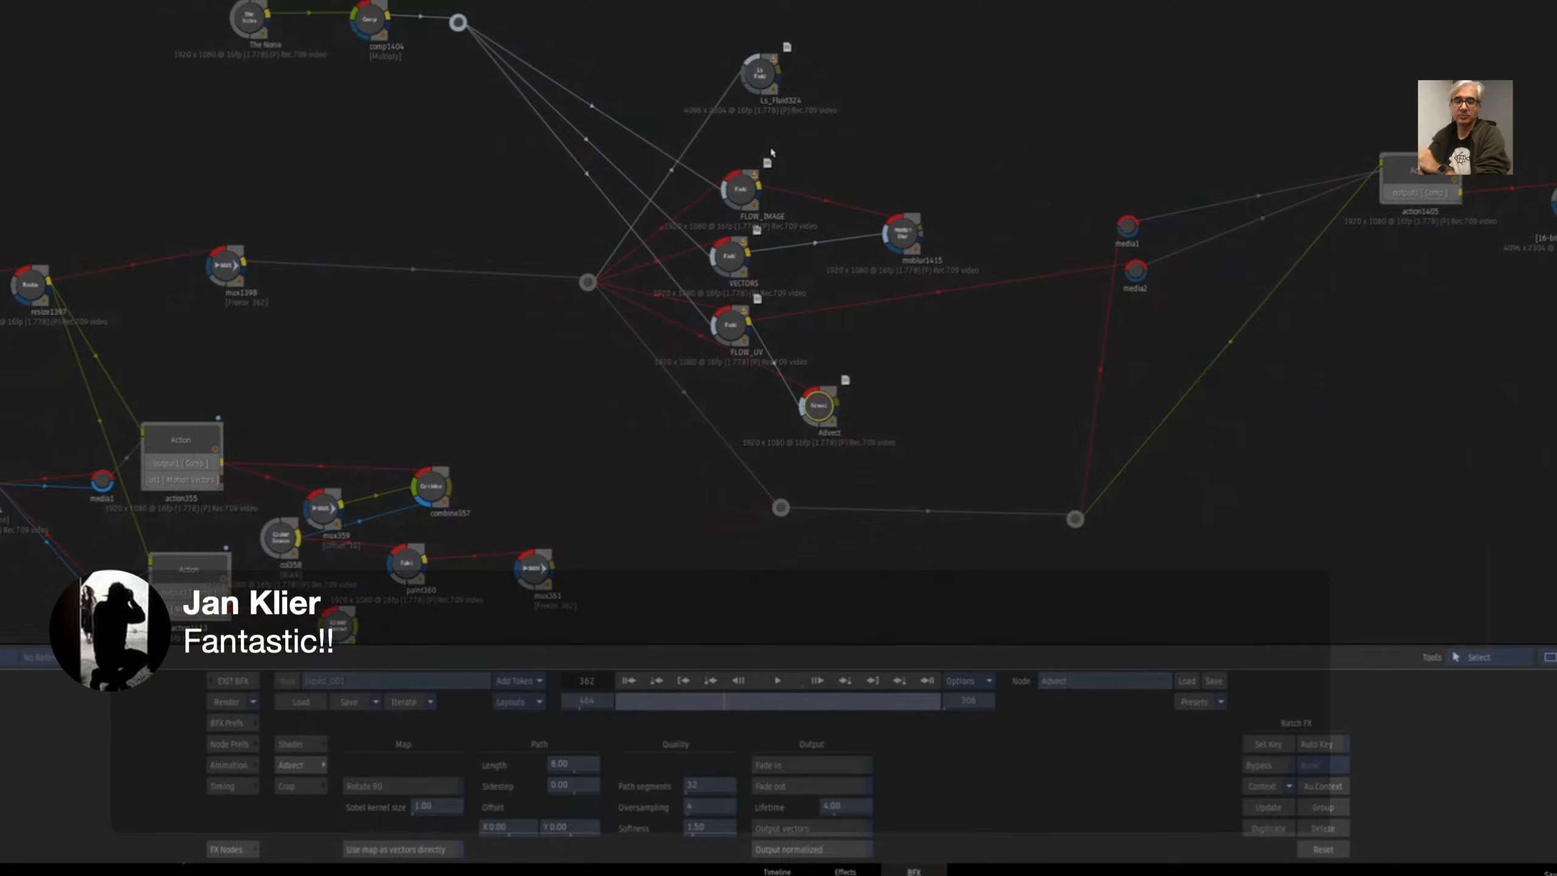
left_click_drag(736, 263, 733, 260)
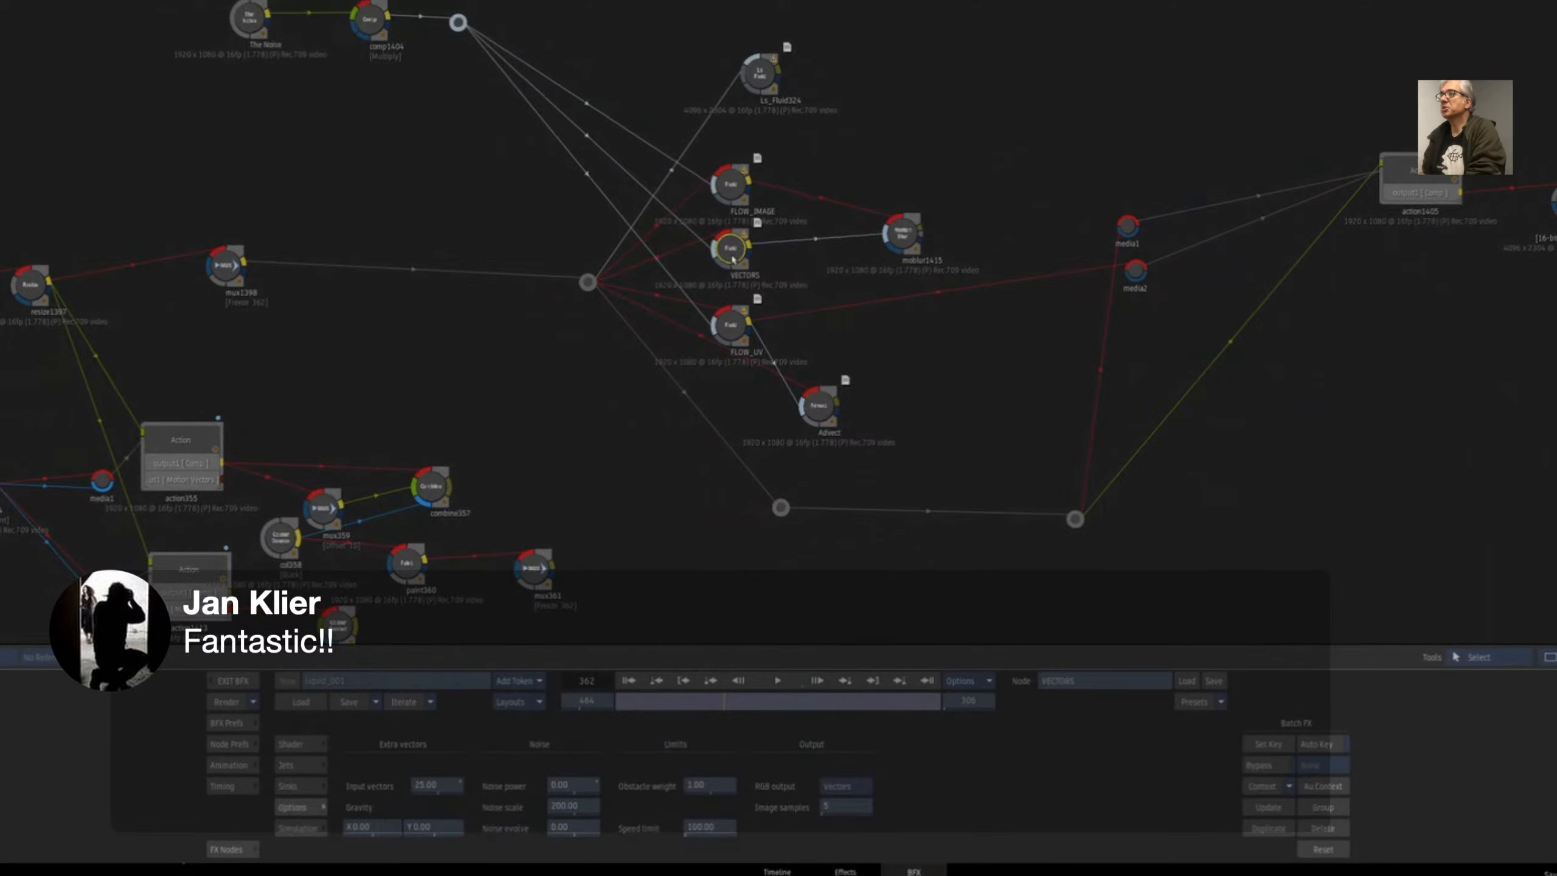
left_click_drag(736, 325, 737, 310)
left_click_drag(733, 205, 739, 203)
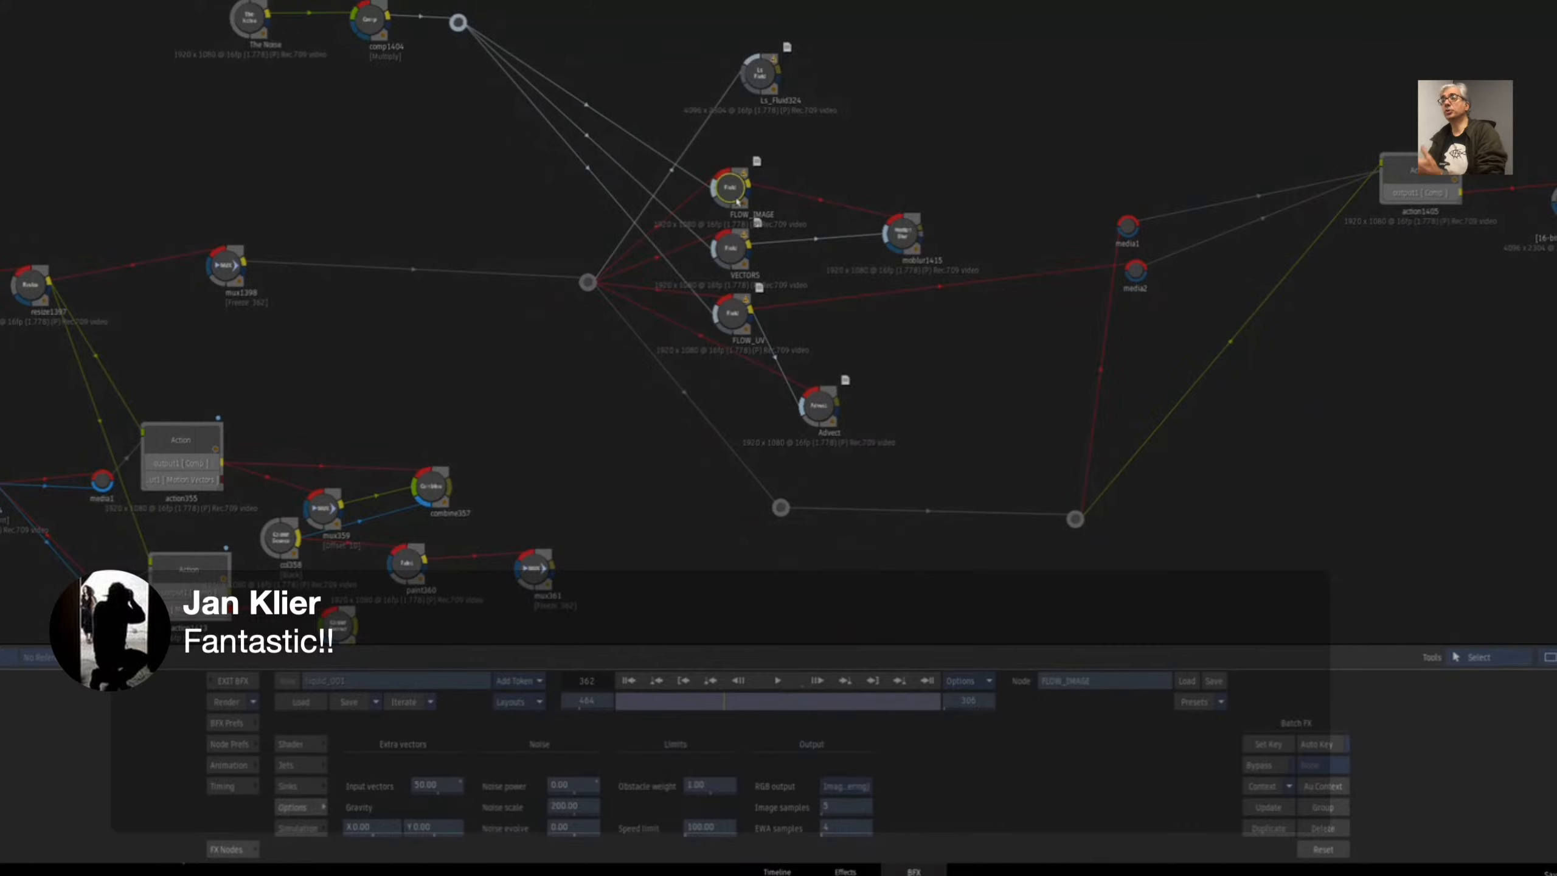
- Play FLOW_IMAGE's filtered image result, rewind to the first frame and return to the schematic
key("F4")
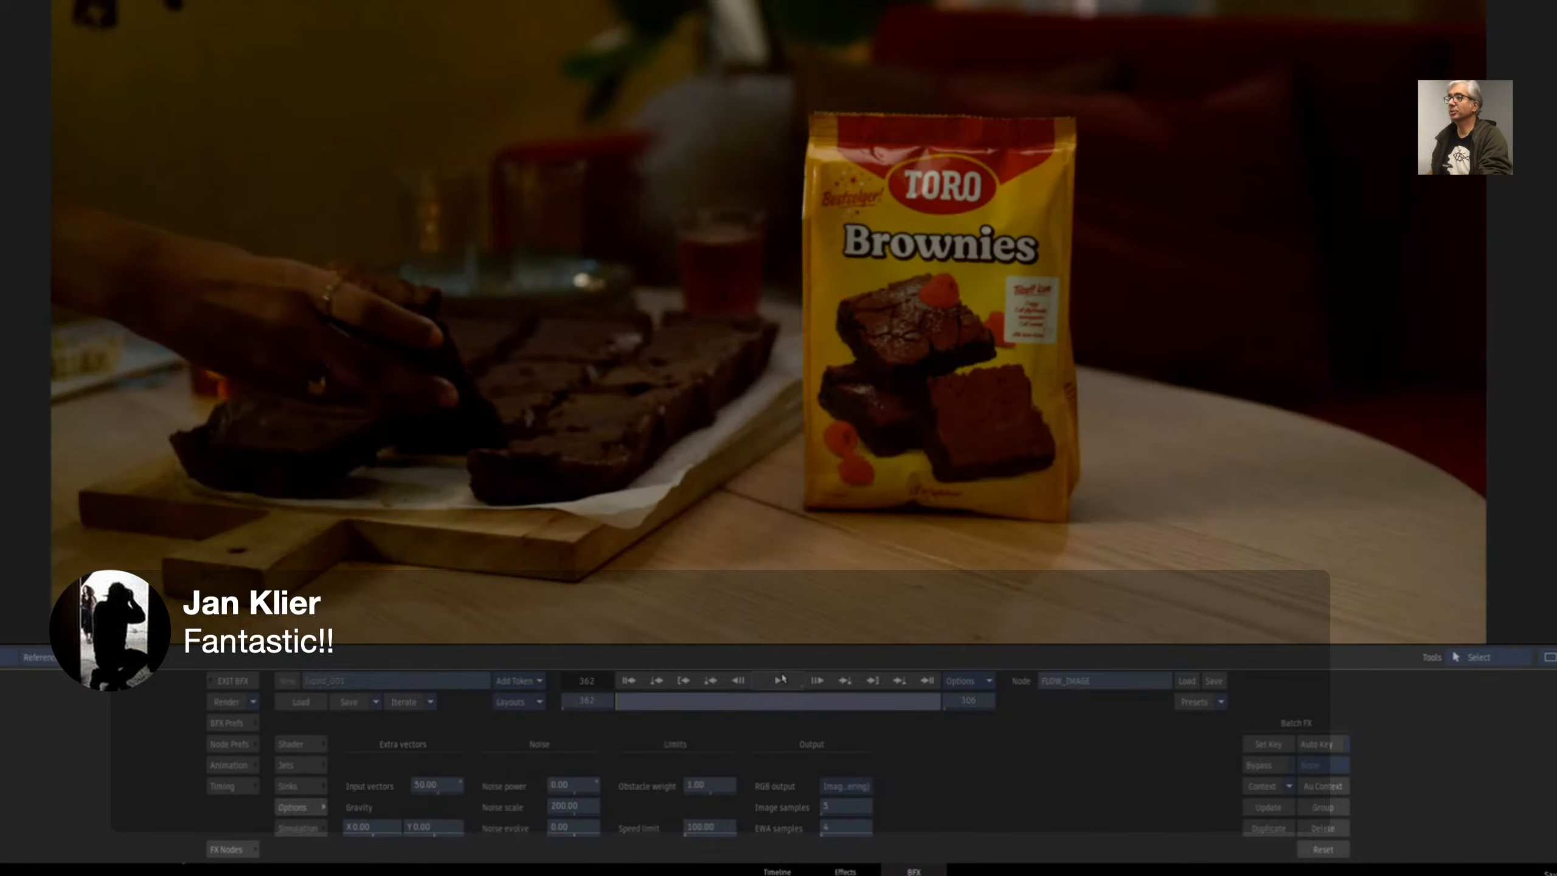
left_click(777, 682)
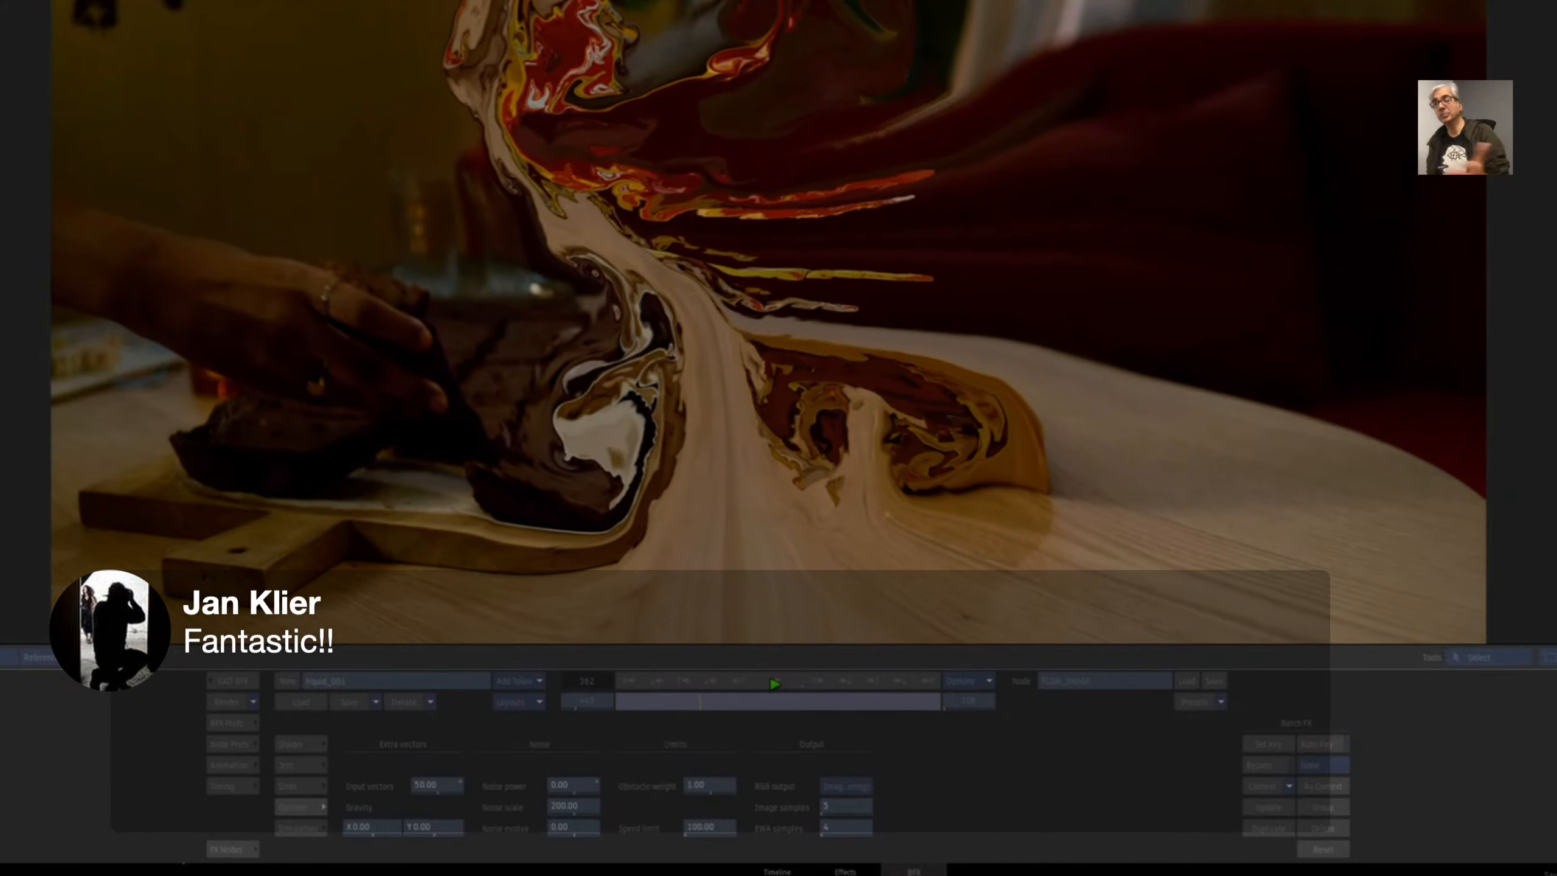
left_click(775, 681)
left_click(629, 680)
key("Escape")
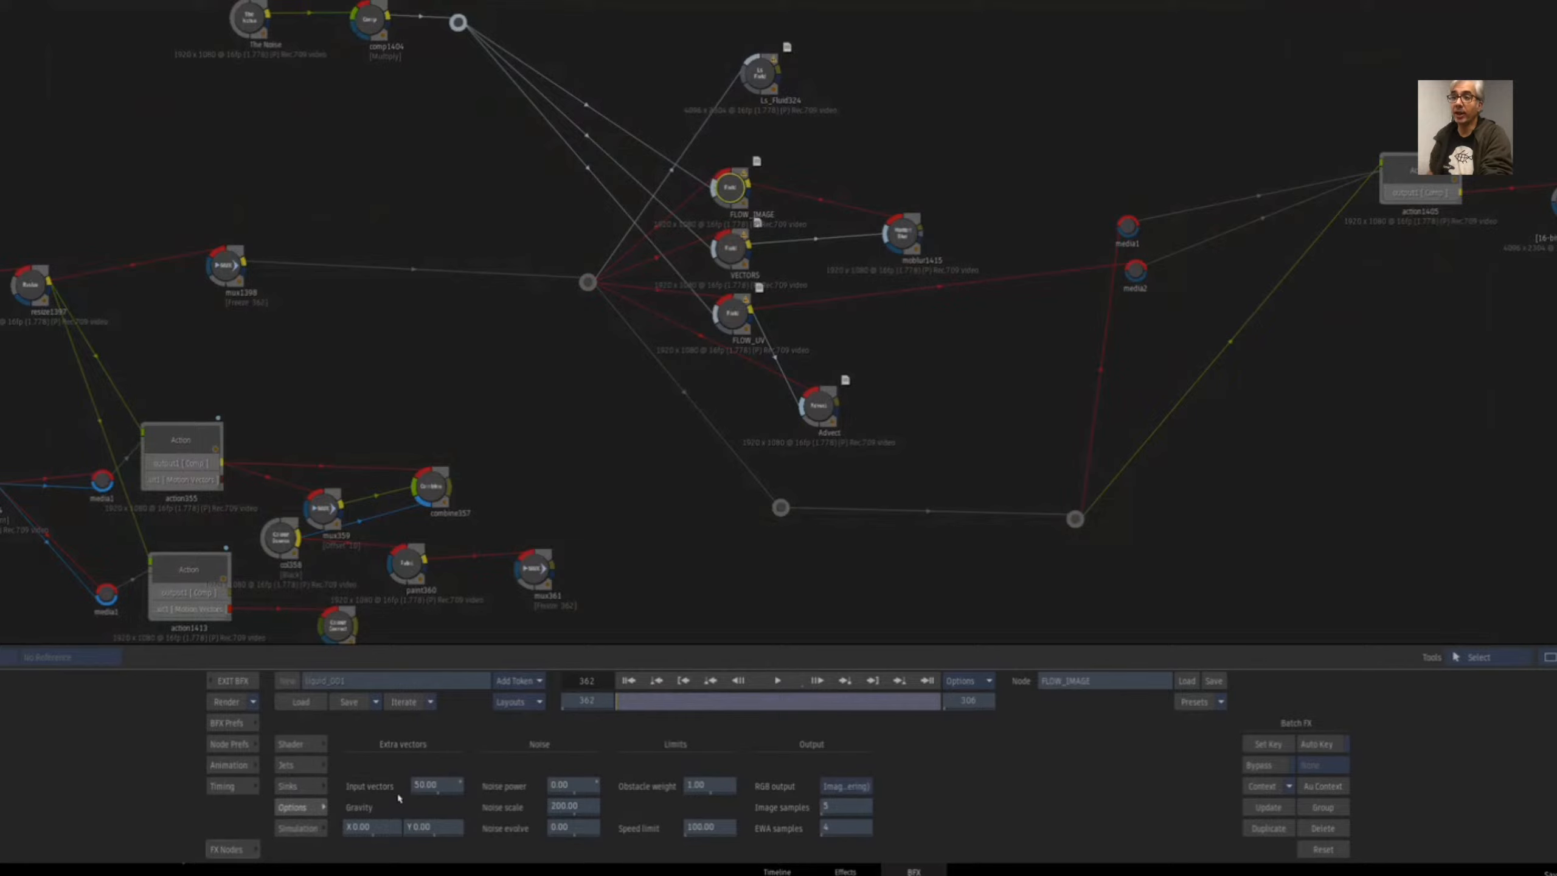
- Add a Paint node in the empty space before the fluid nodes and open its settings
left_click(233, 849)
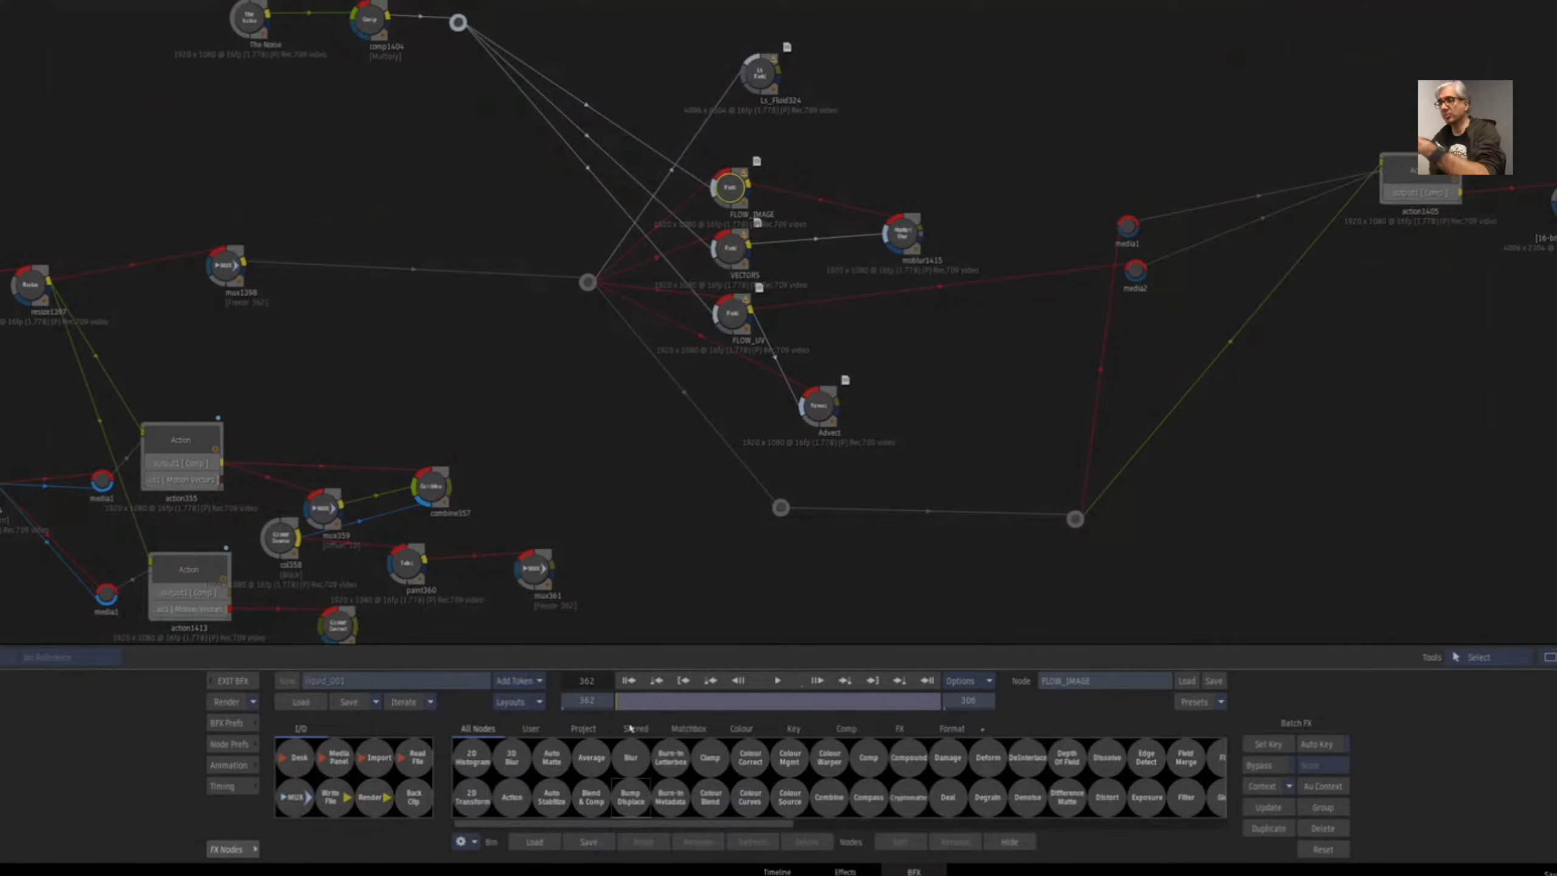
key("c")
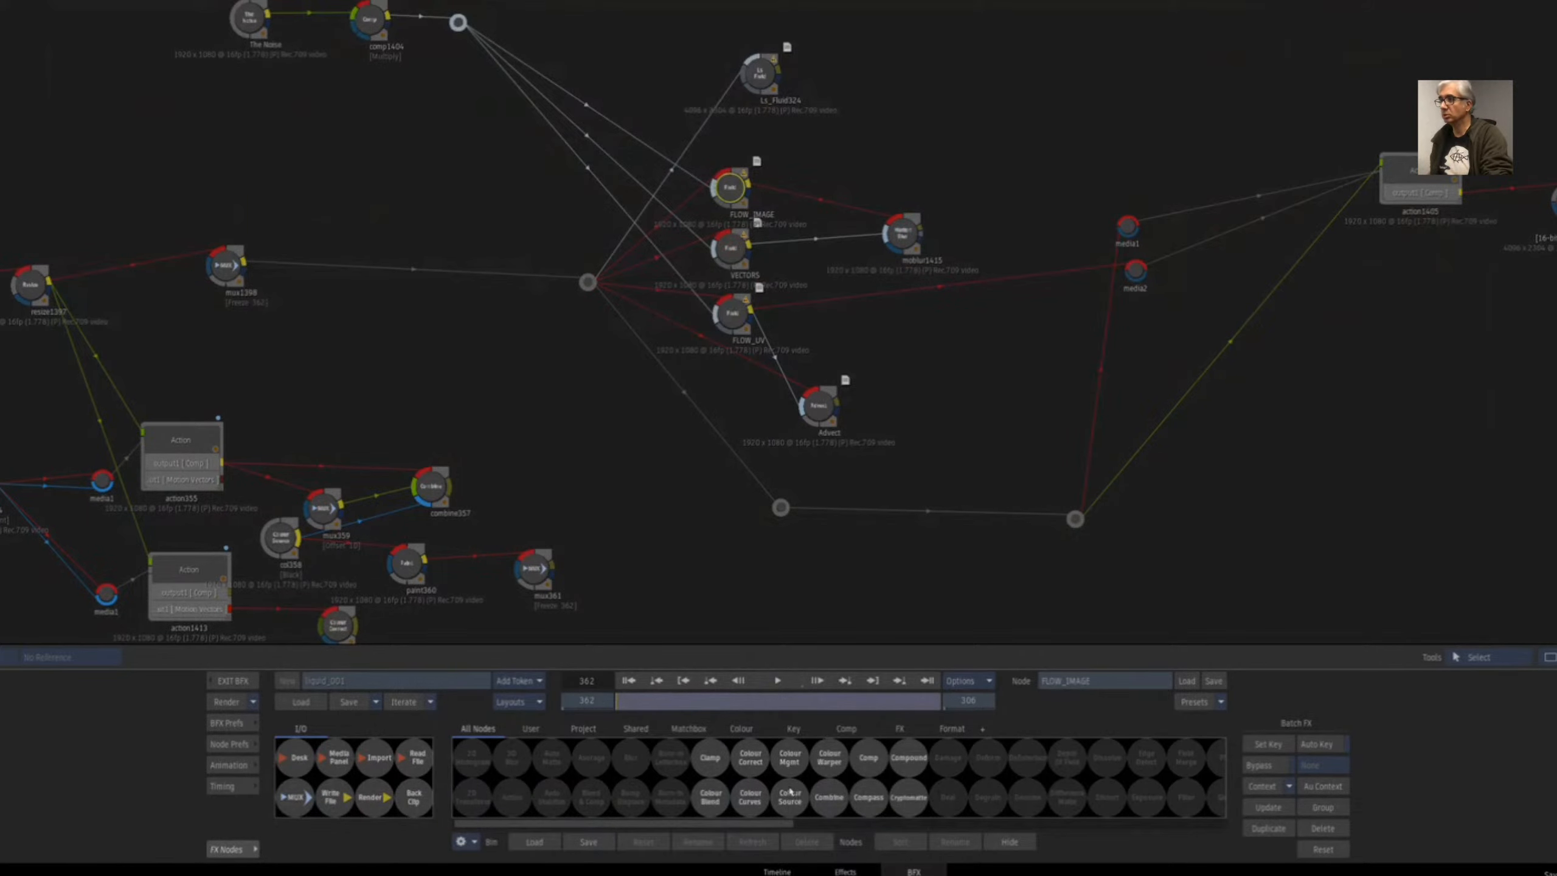
left_click_drag(394, 138, 449, 259)
key("p")
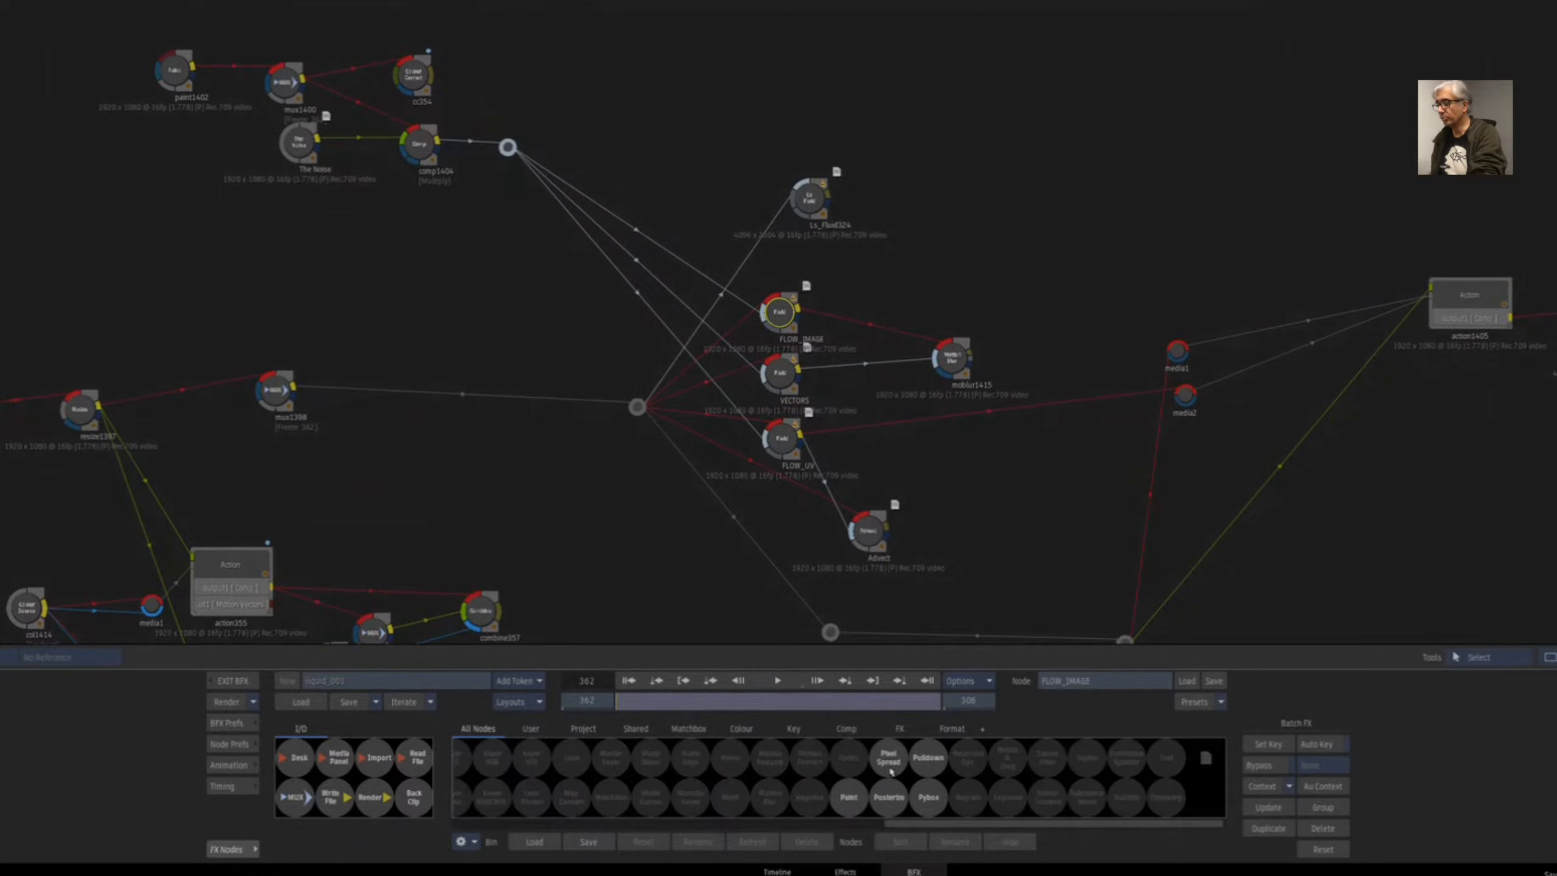
left_click_drag(849, 798, 565, 309)
double_click(562, 305)
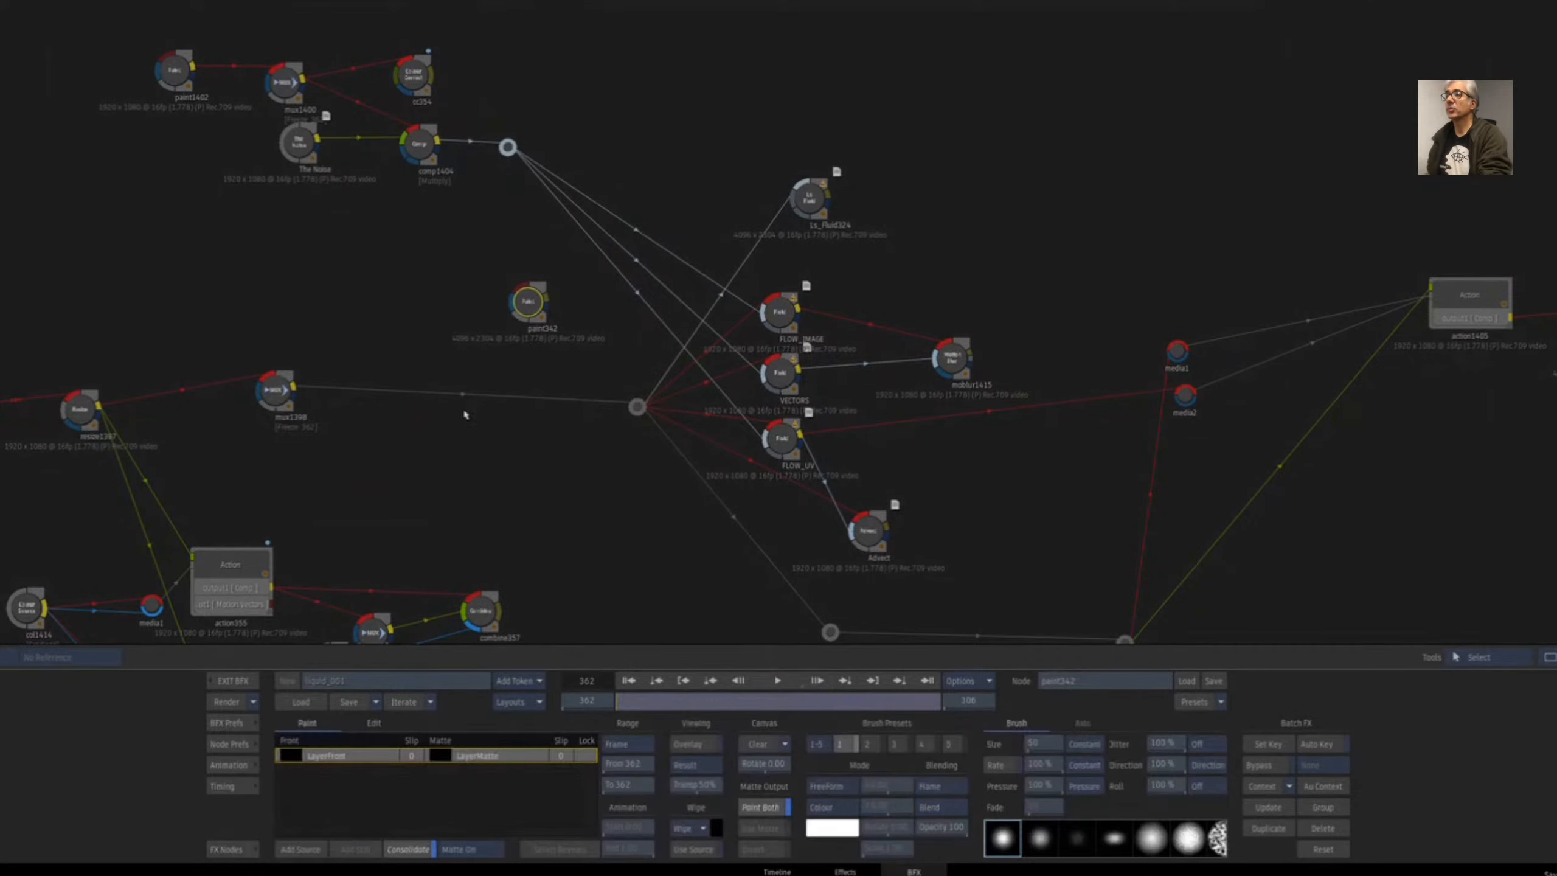
- Paint five white crossing strokes around the upper middle of the black canvas with the solid round brush at size 48
left_click_drag(756, 232, 795, 229)
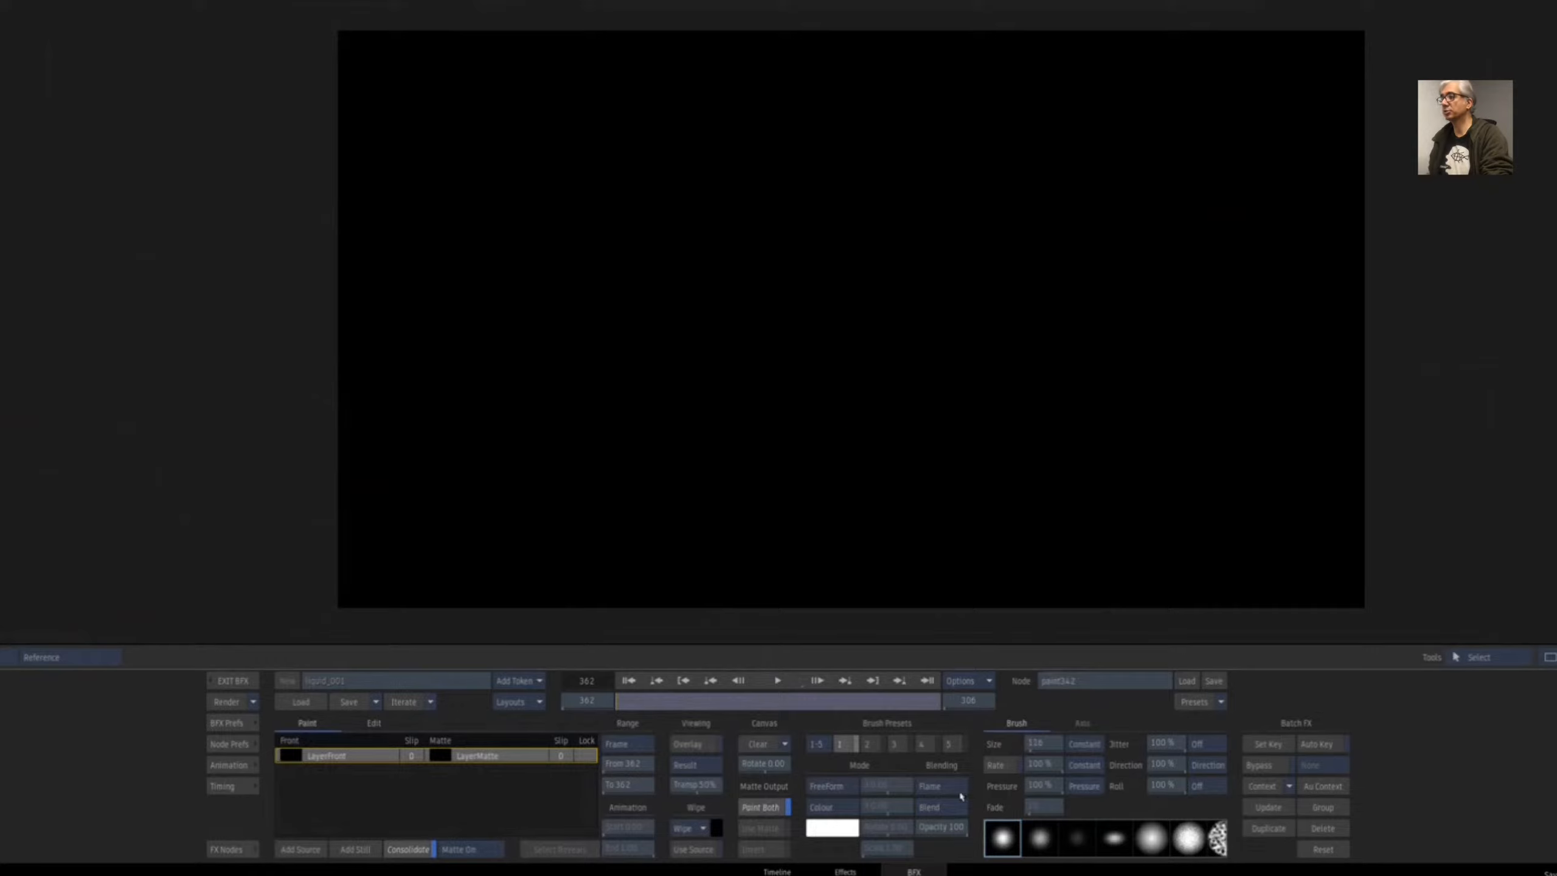
scroll(1073, 840, "down", 5)
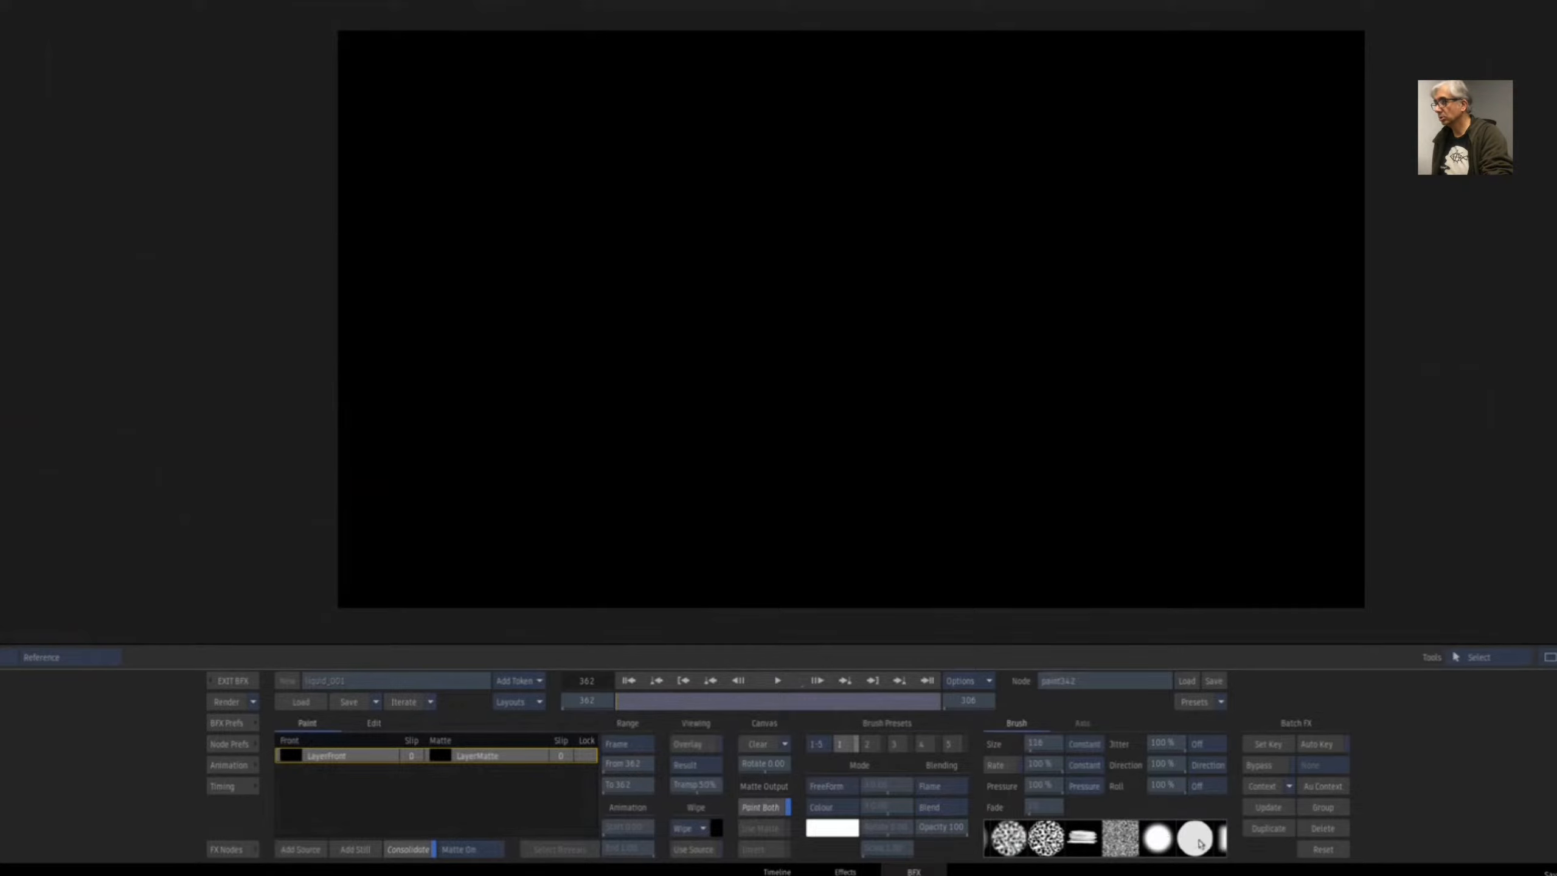
left_click(1199, 843)
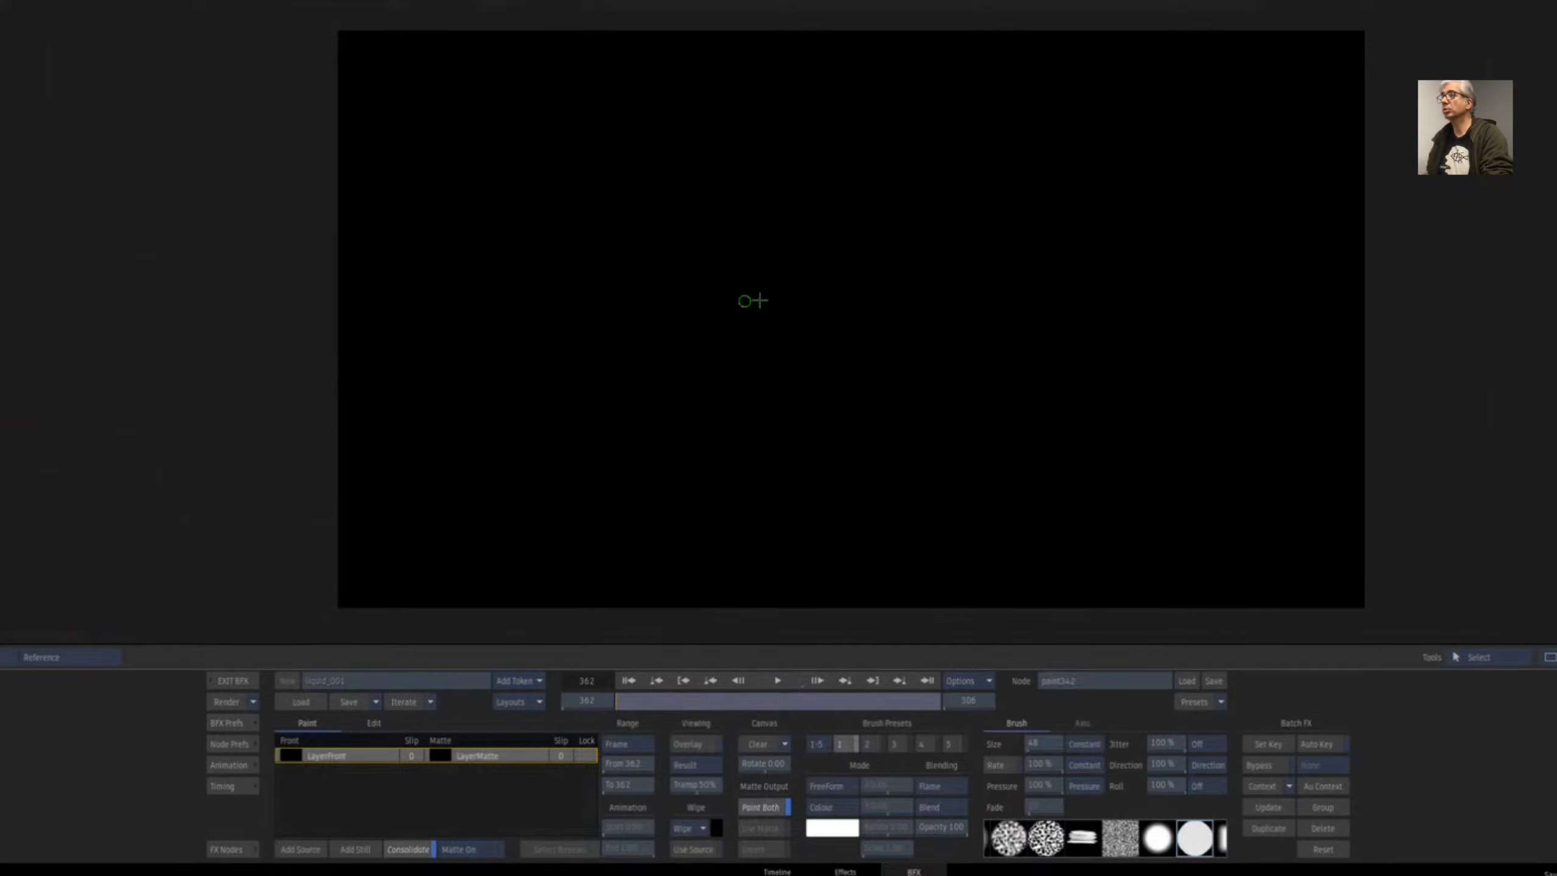
left_click_drag(652, 351, 845, 268)
left_click_drag(782, 171, 1026, 296)
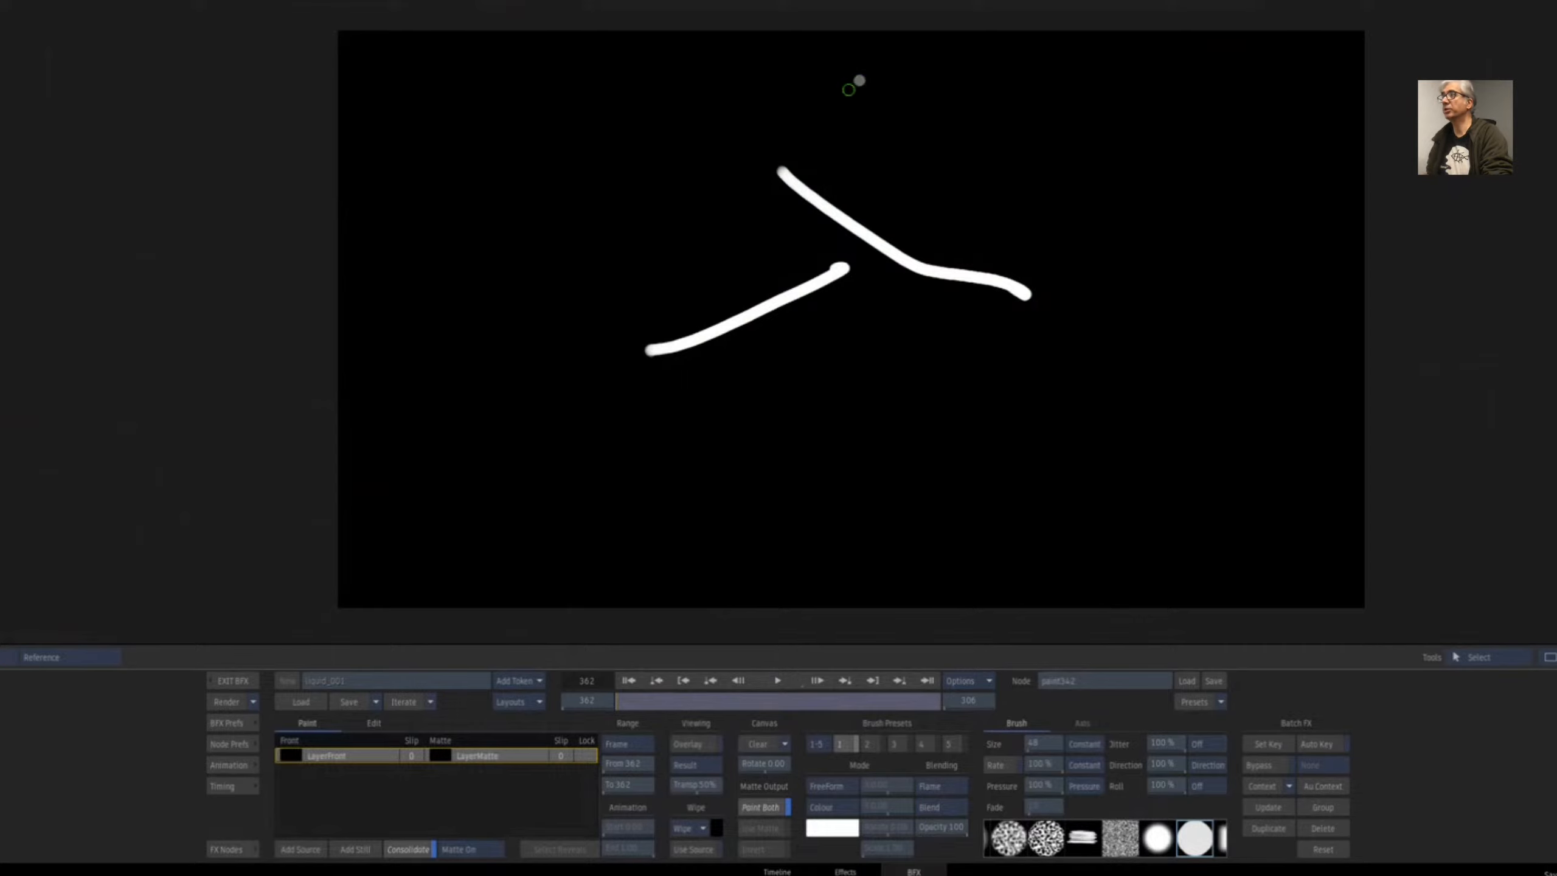
left_click_drag(859, 80, 649, 172)
left_click_drag(699, 250, 794, 381)
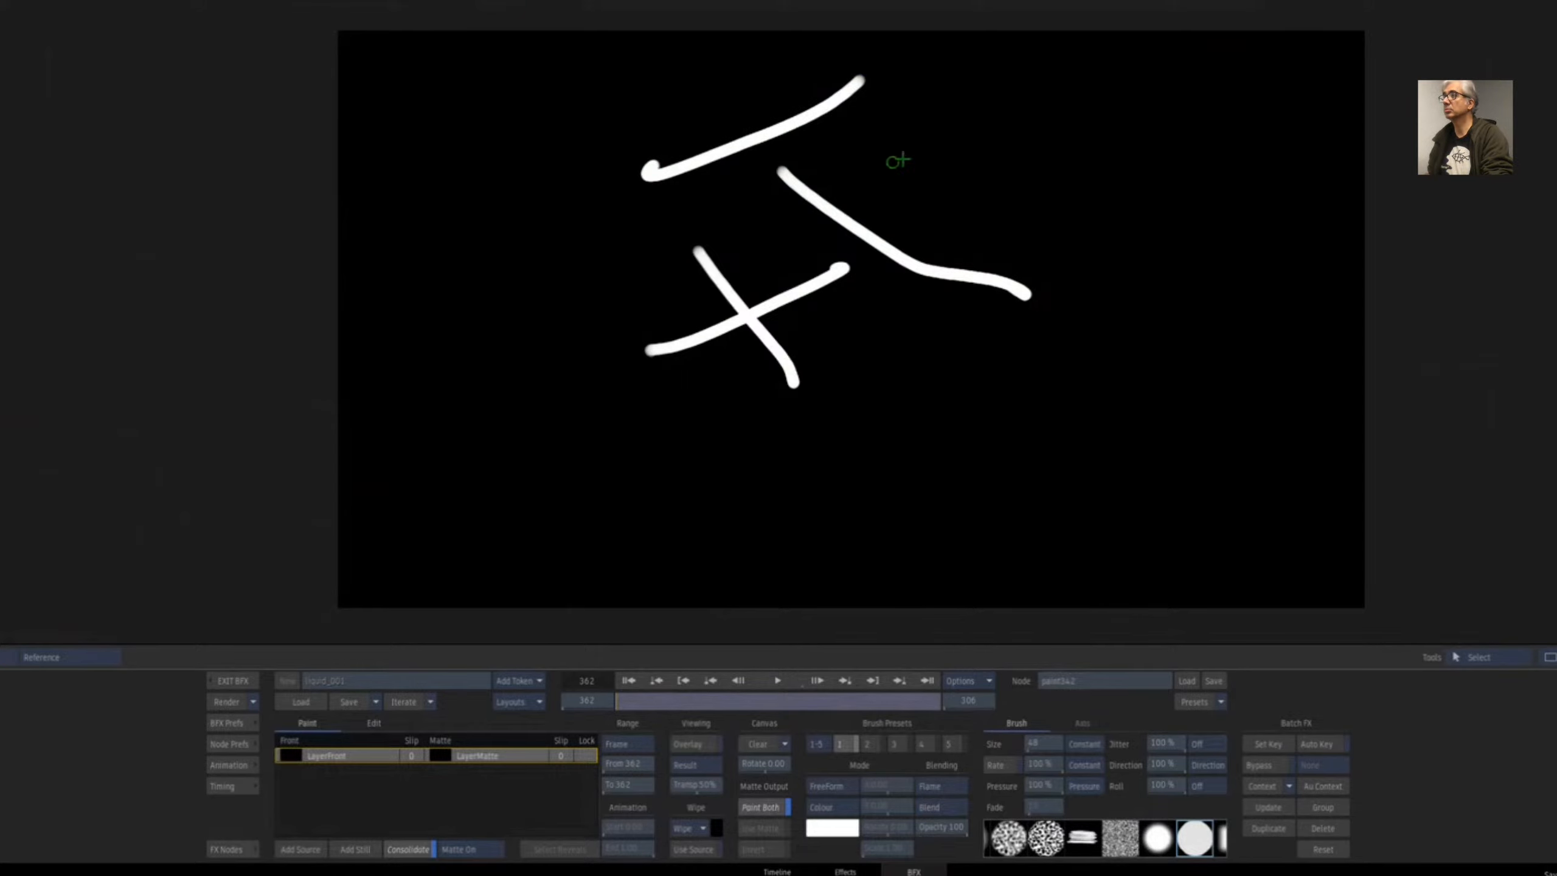
left_click_drag(904, 159, 779, 247)
key("Escape")
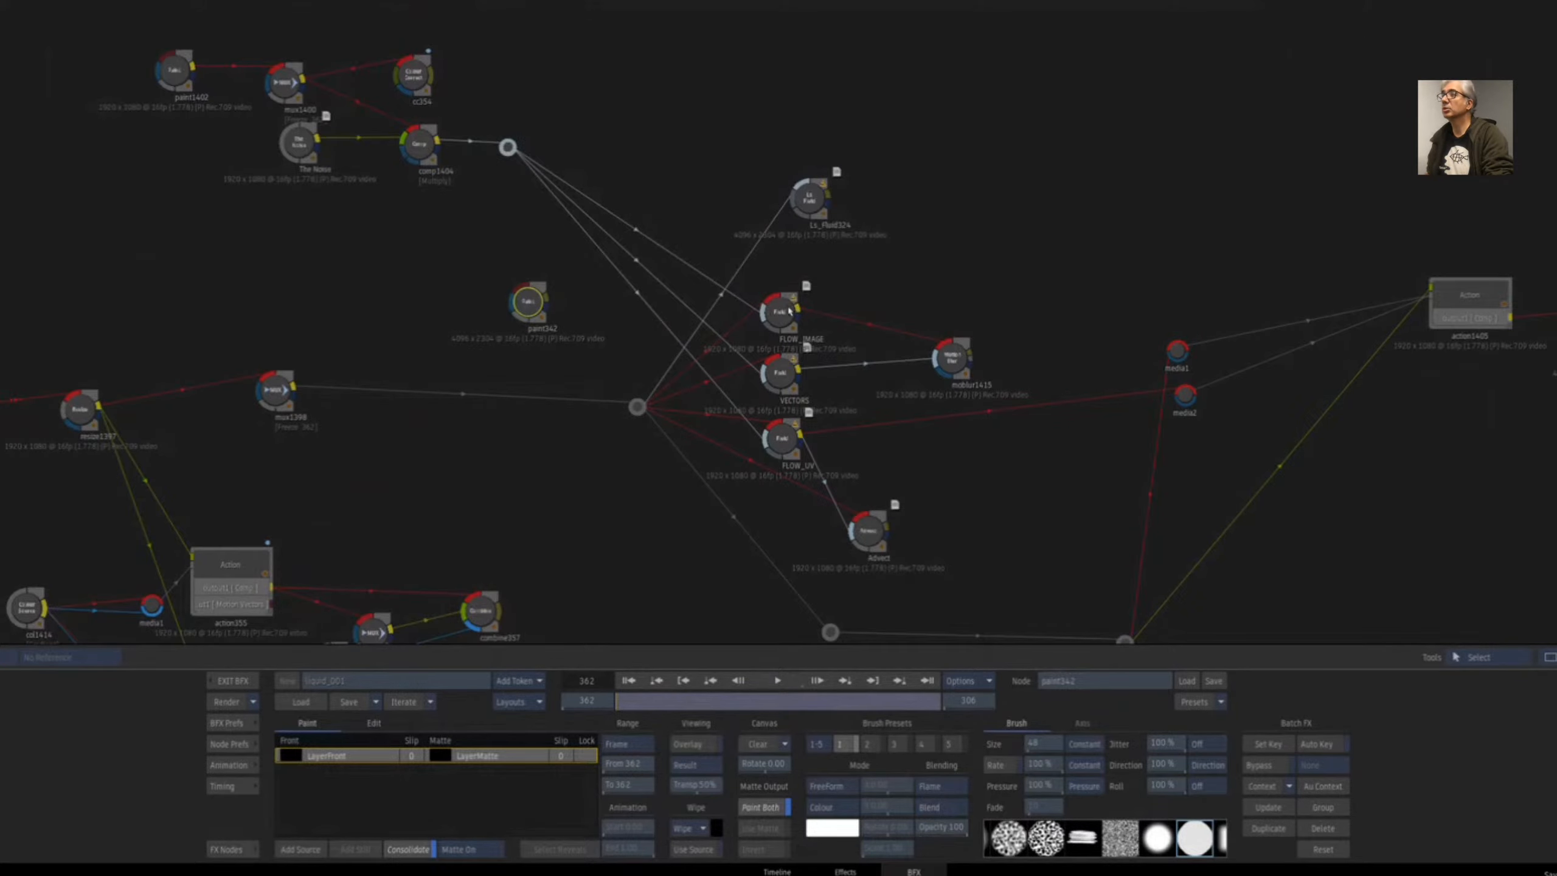
- Connect the Paint node to FLOW_IMAGE's lower input and insert a MUX node between them, frozen at the current frame
mouse_move(786, 314)
left_mouse_down()
mouse_move(718, 212)
mouse_move(667, 226)
mouse_move(699, 261)
mouse_move(797, 295)
left_mouse_up()
left_click_drag(556, 322, 508, 327)
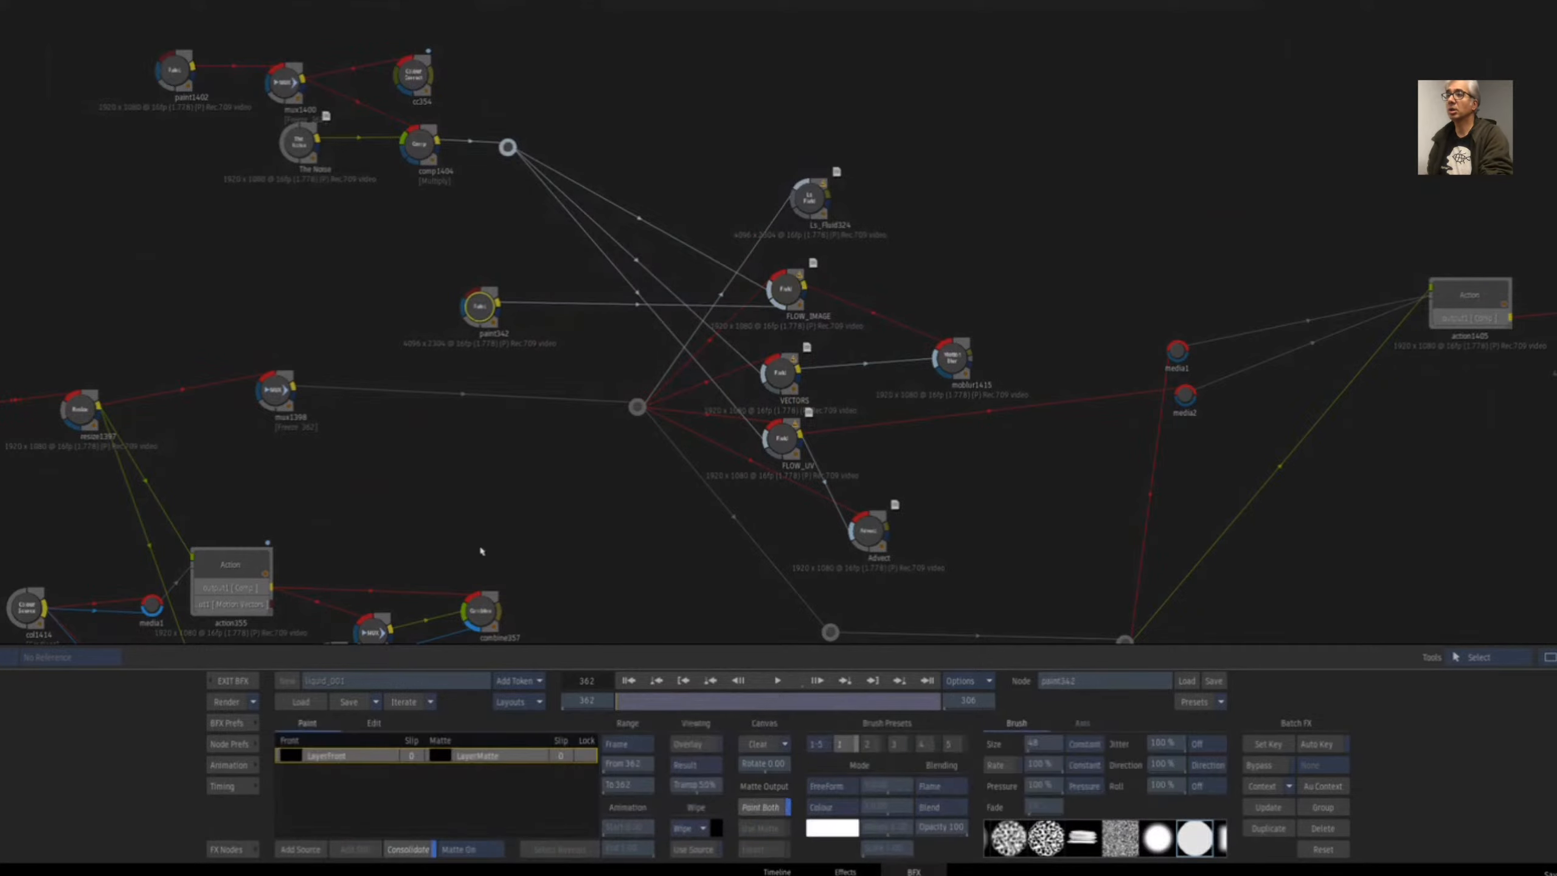
left_click(238, 851)
left_click_drag(295, 798, 564, 312)
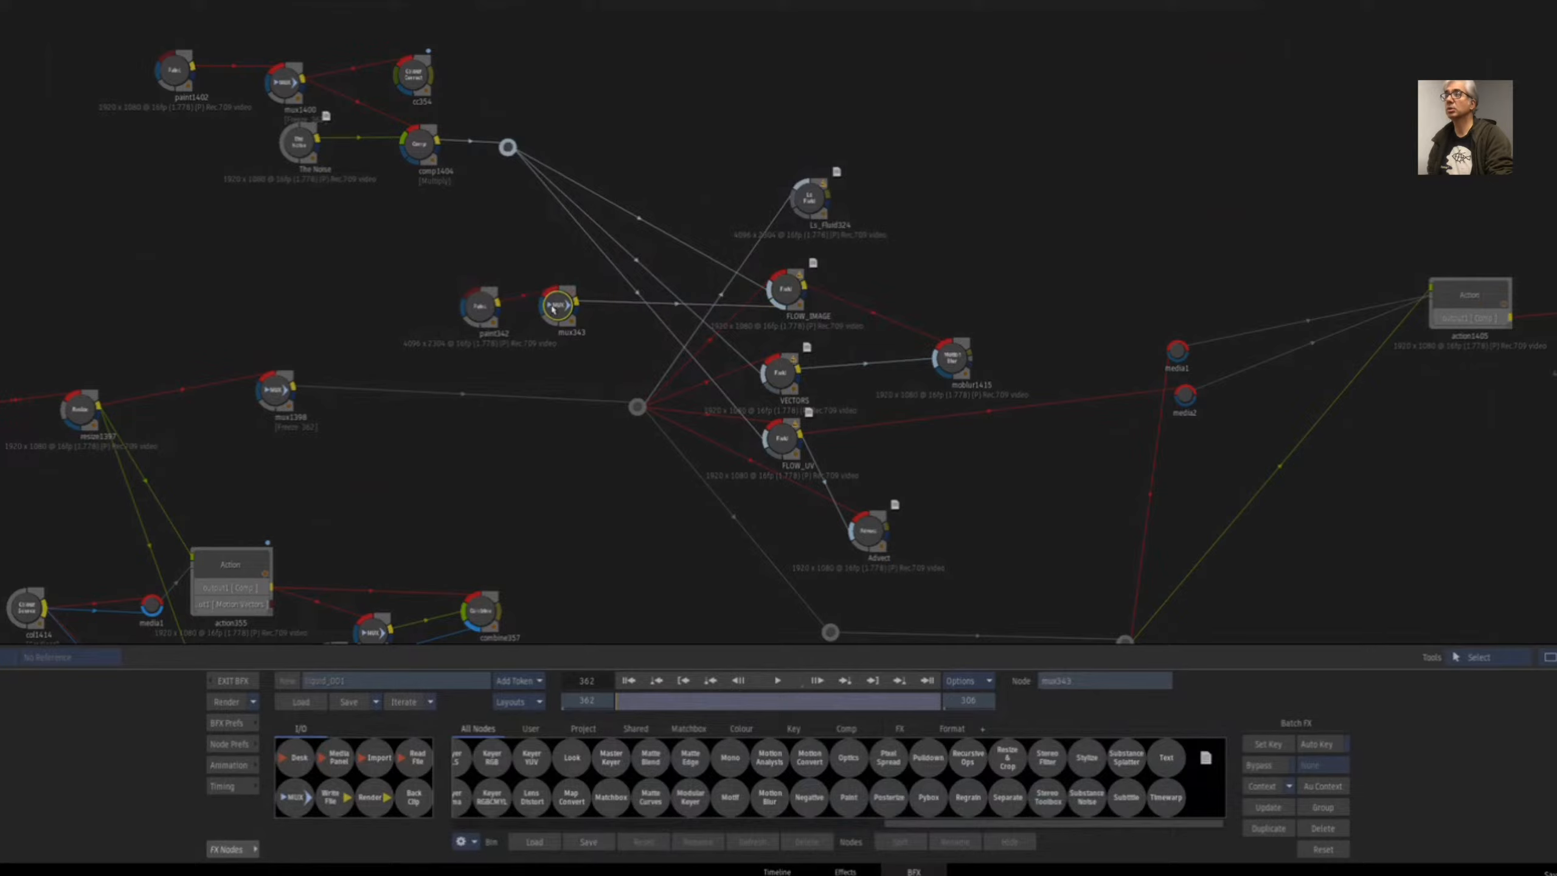
double_click(553, 310)
left_click(919, 829)
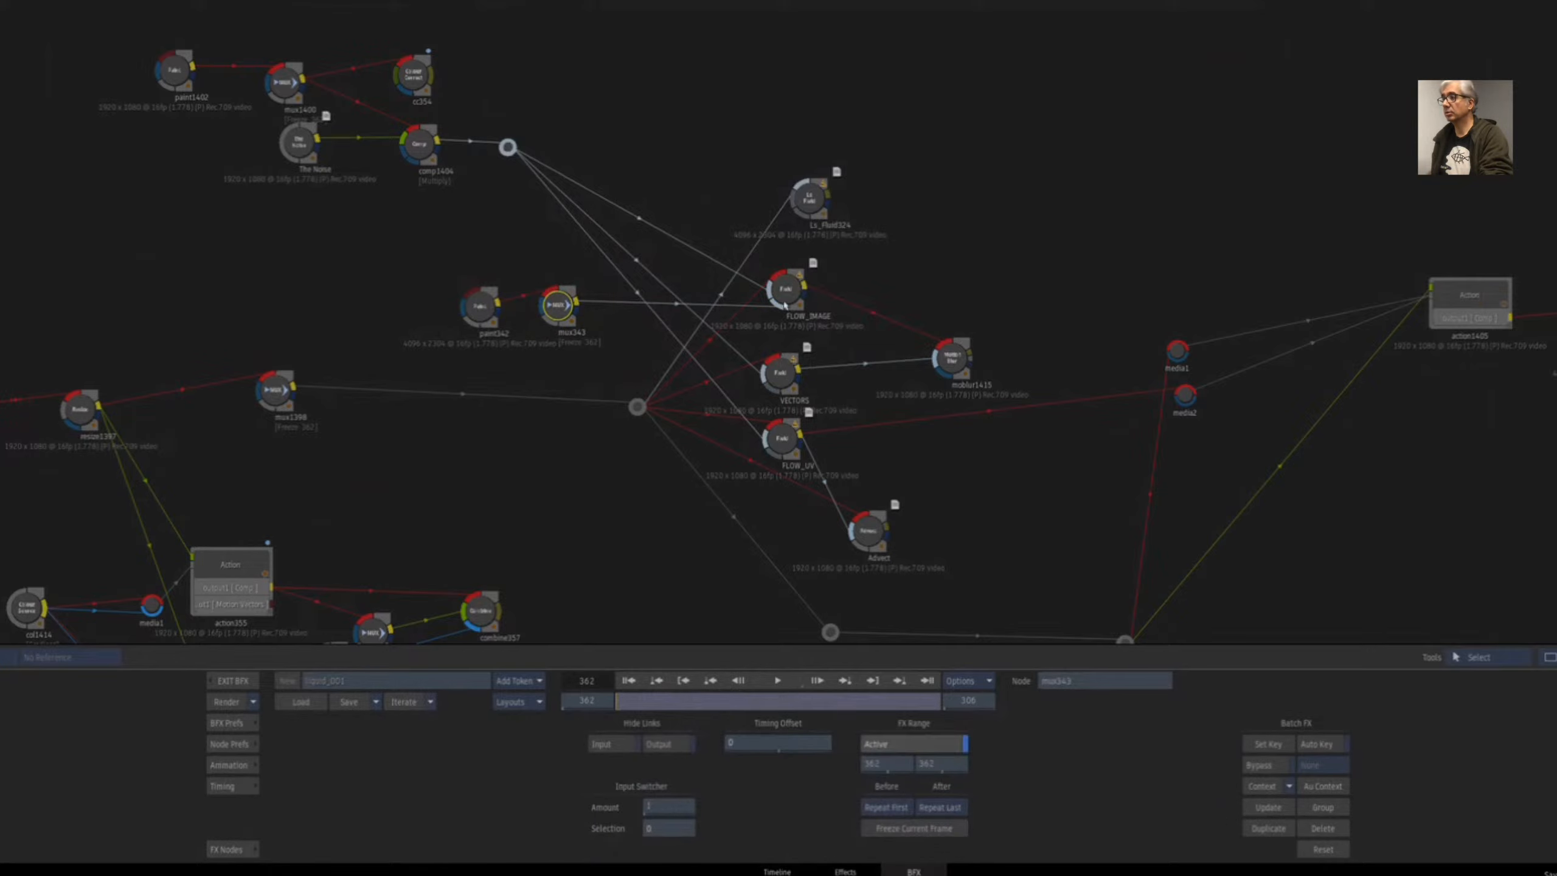
- Play FLOW_IMAGE's result with the painted strokes connected, comparing it with the view of the strokes
left_click(785, 297)
key("F4")
left_click(767, 681)
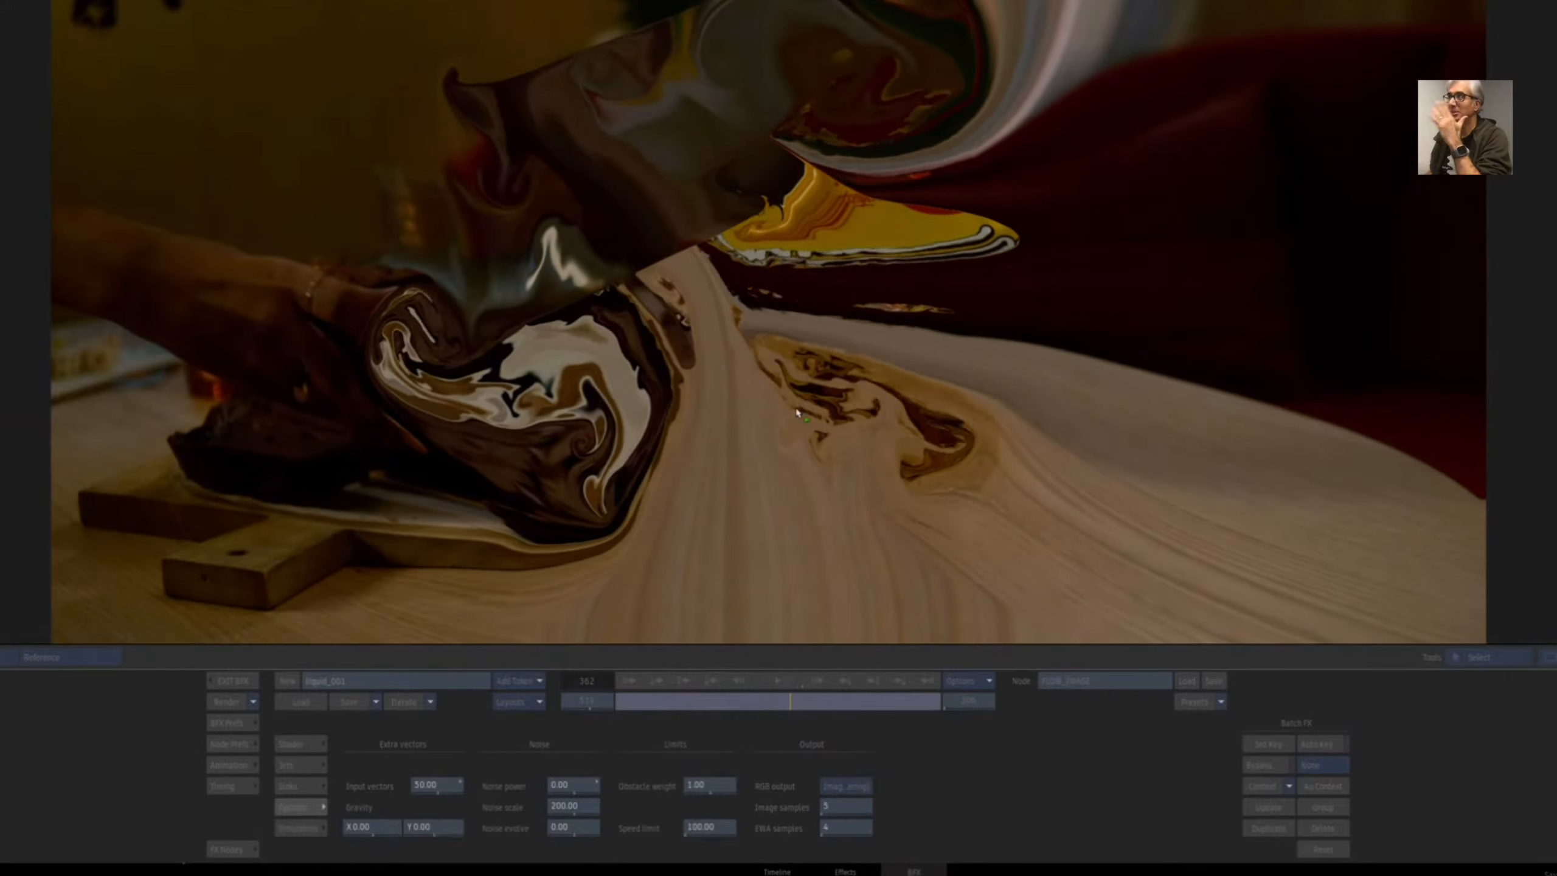
key("F3")
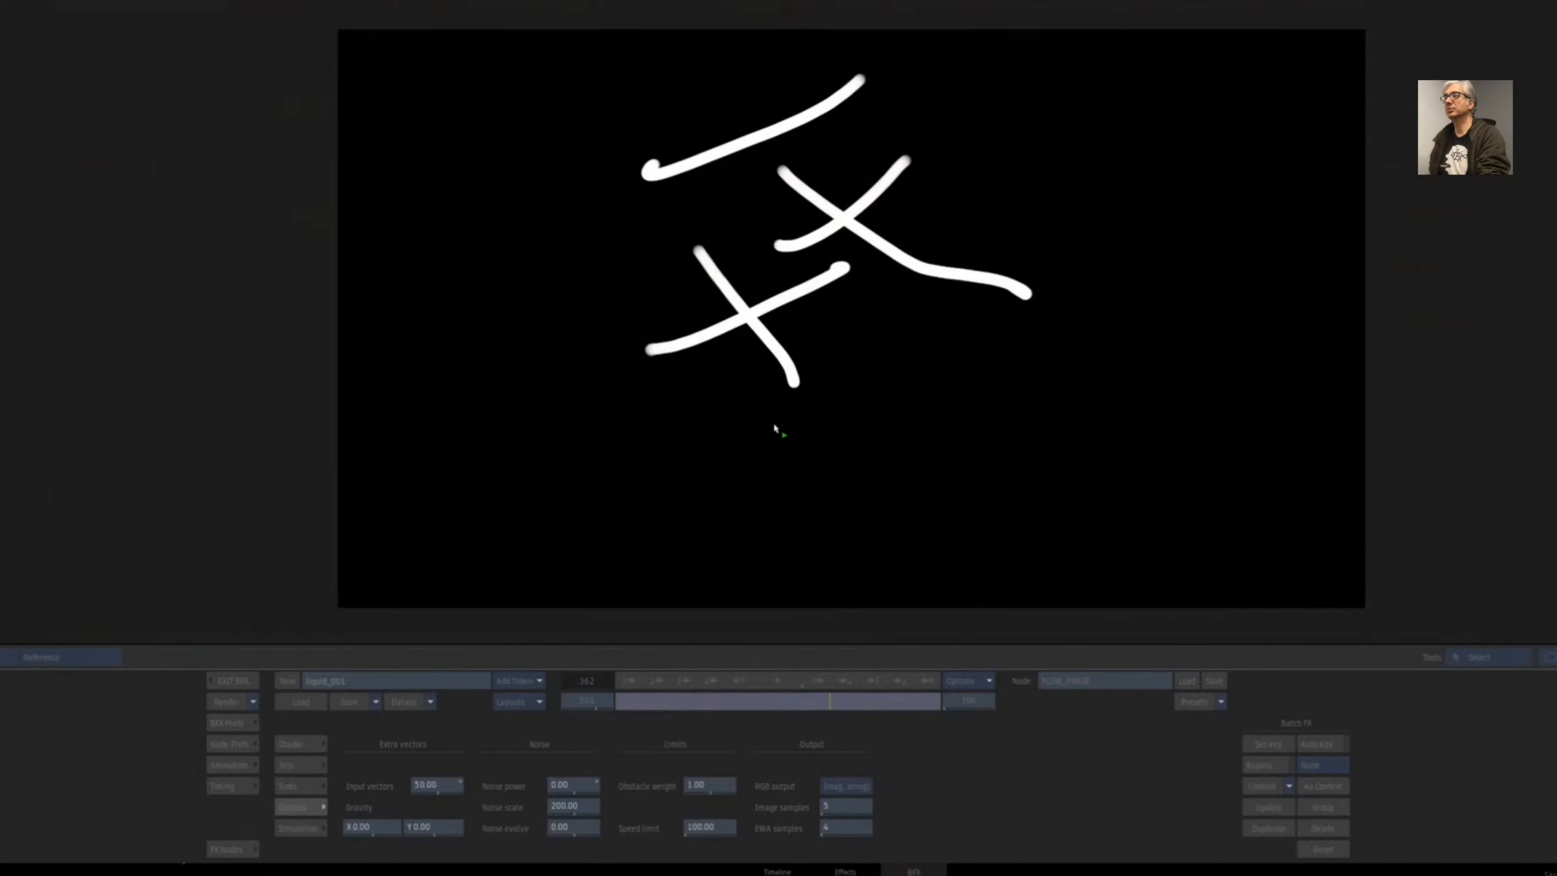
key("F4")
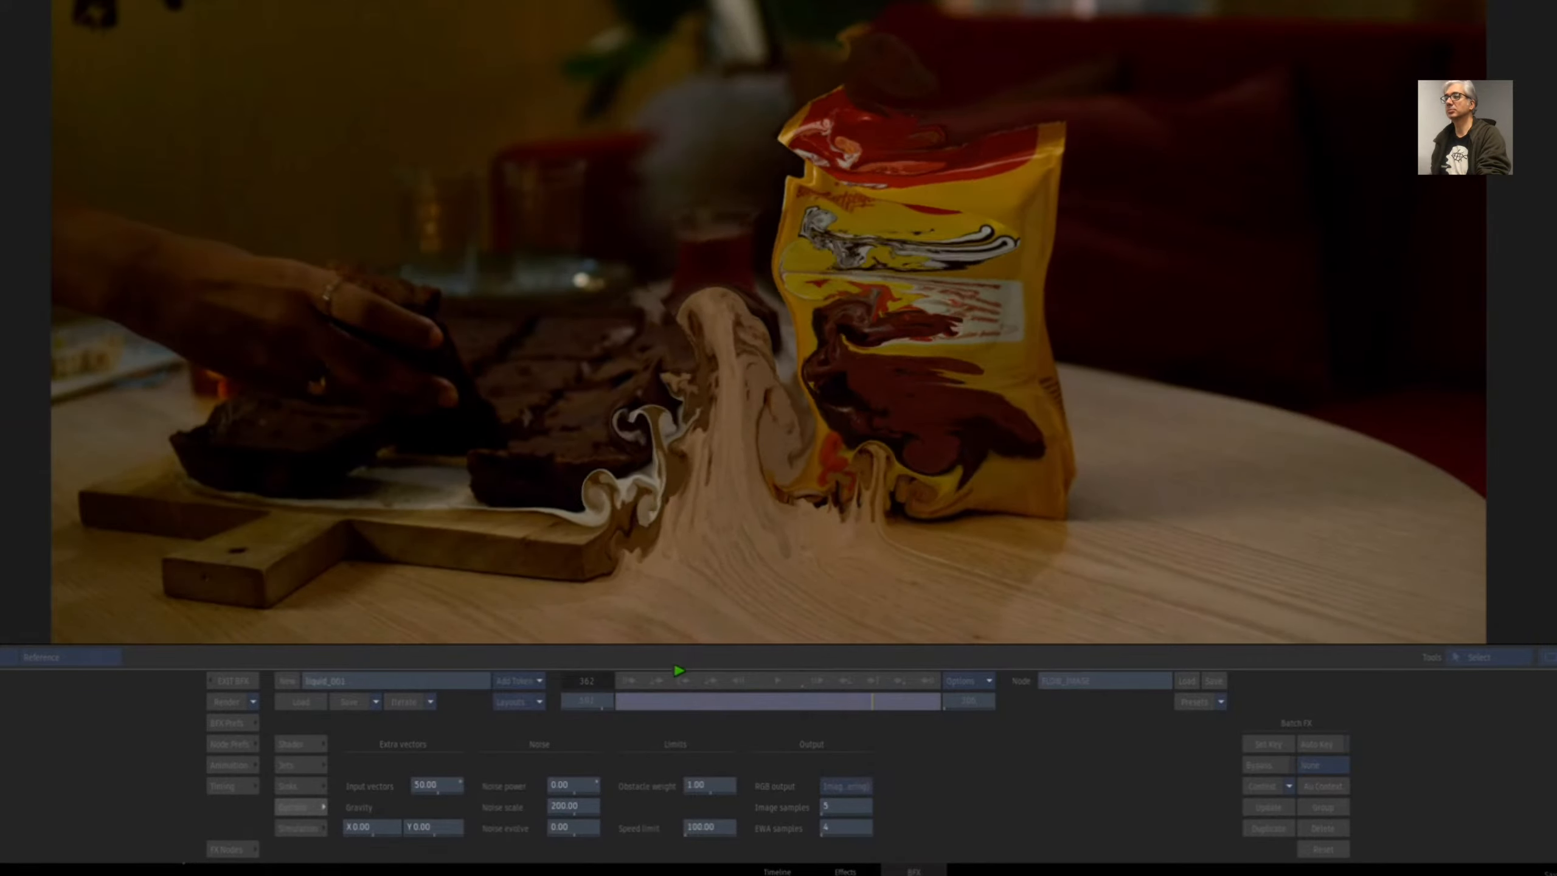
- Replay the FLOW_IMAGE result from the first frame, stop it and rewind to the start
left_click(634, 679)
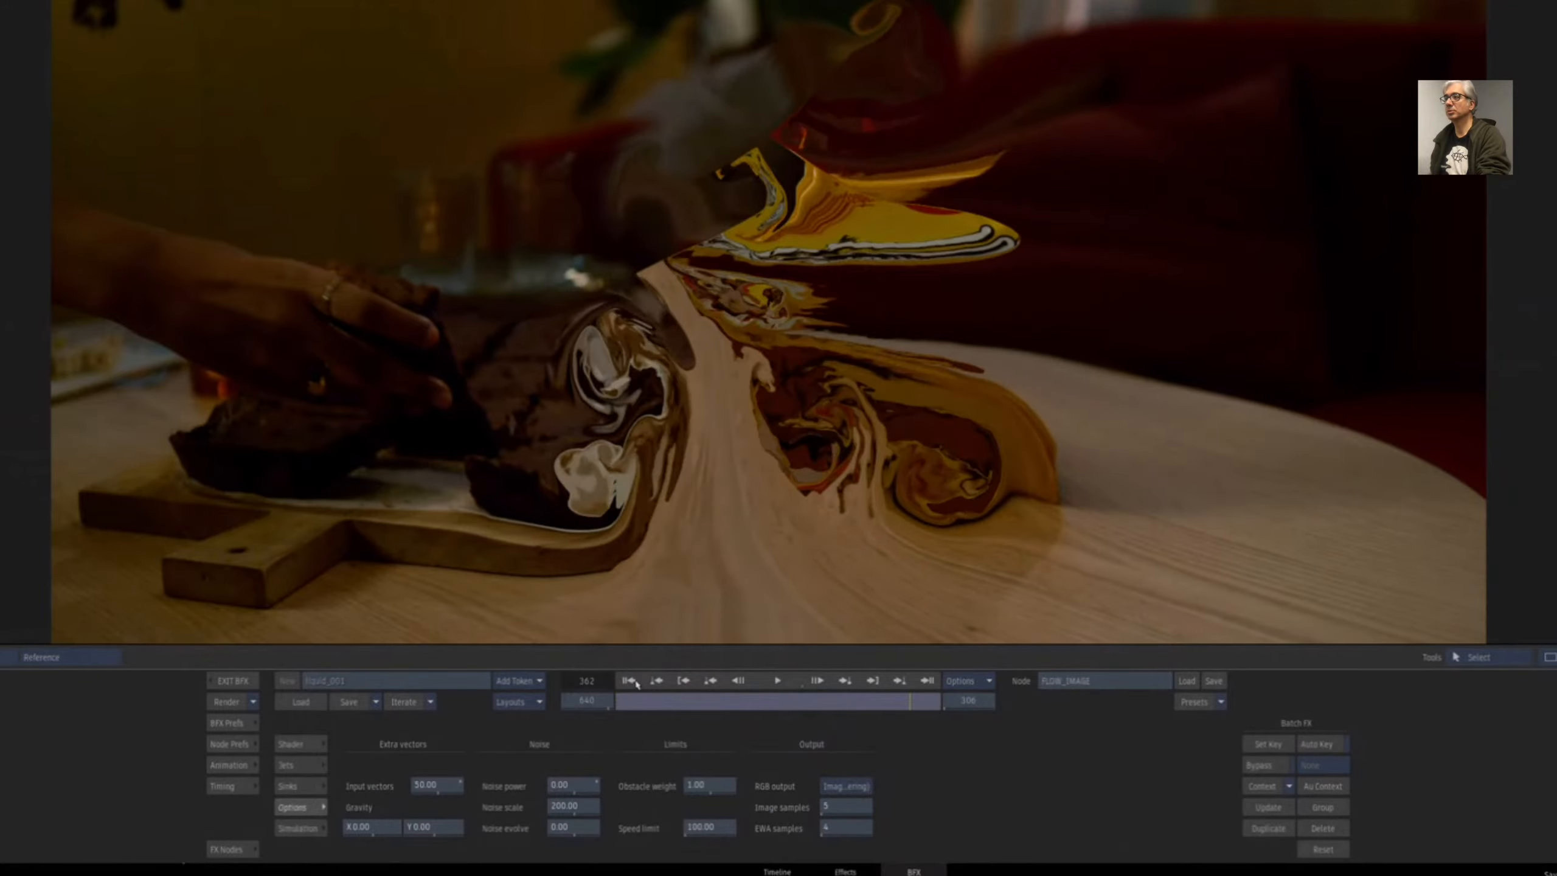
left_click(630, 681)
left_click(777, 681)
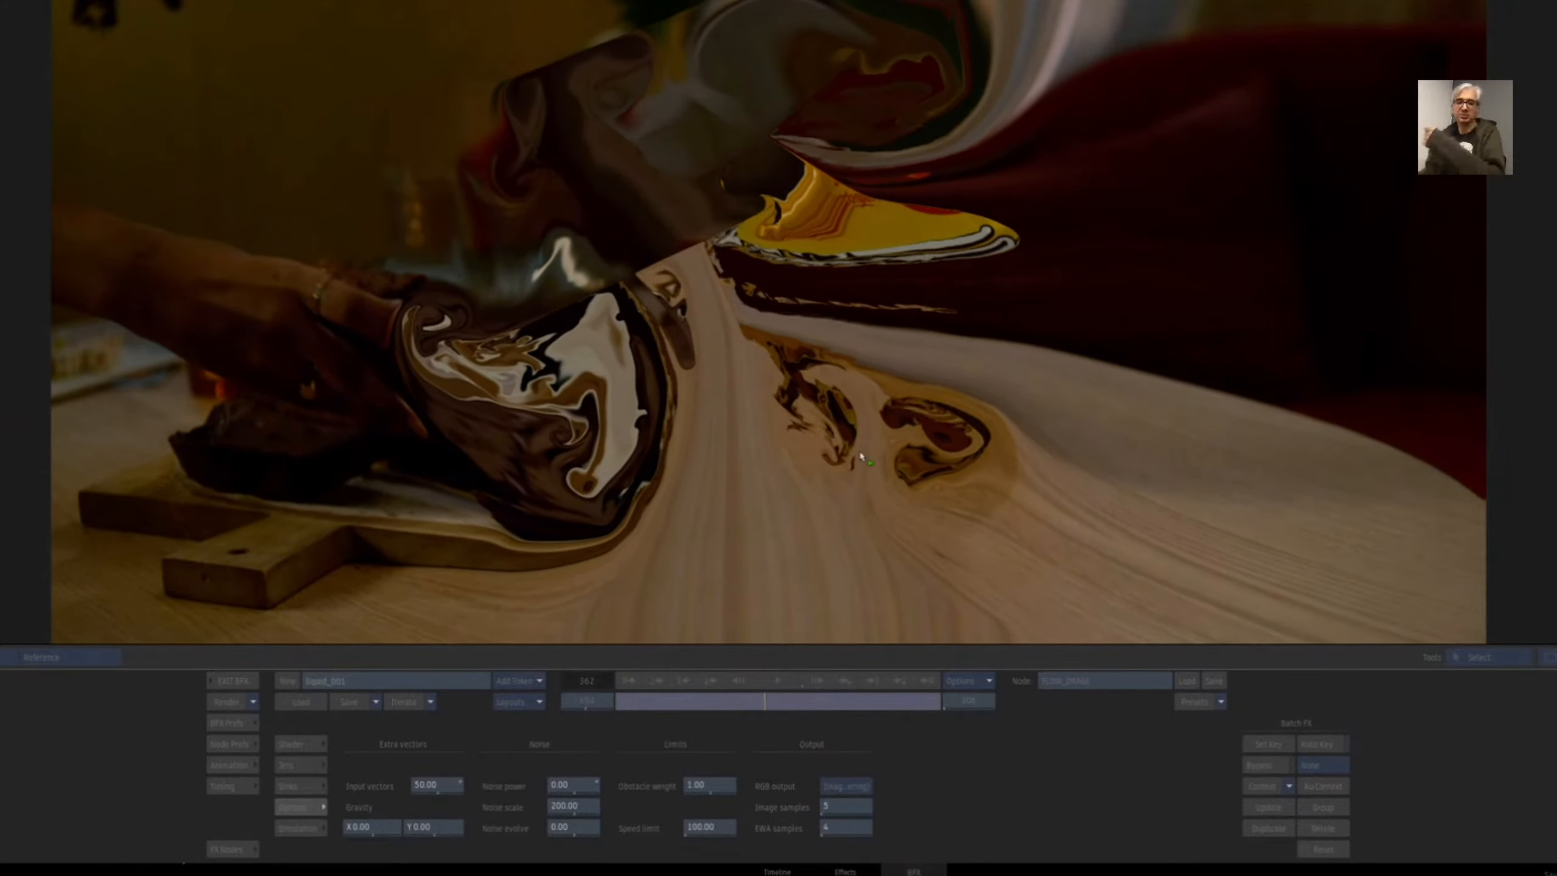
left_click(761, 581)
left_click(631, 683)
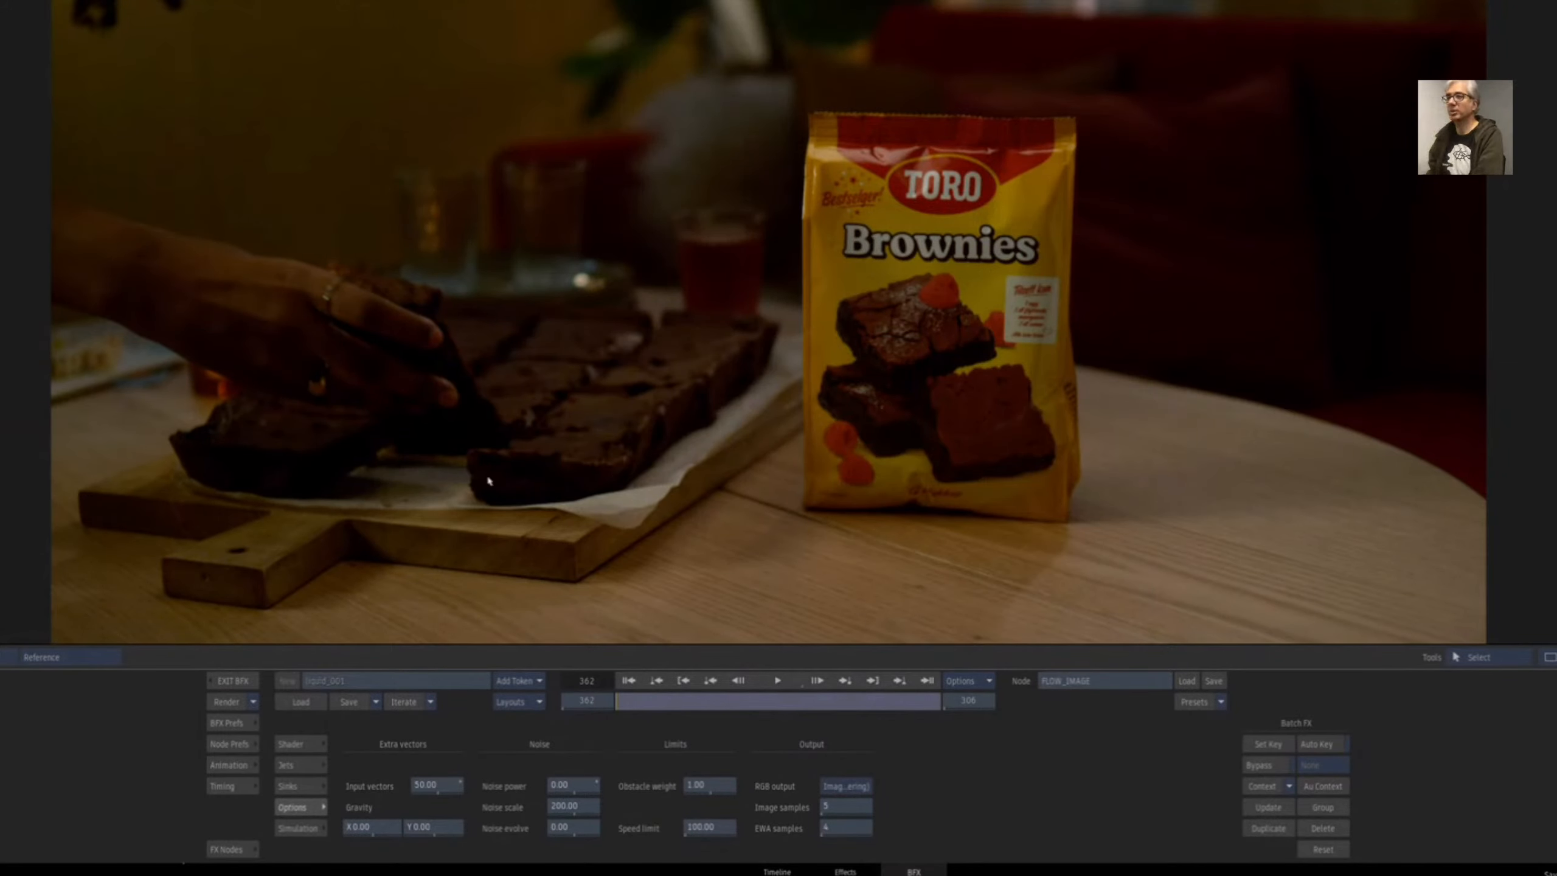
- Show the sink settings of the FLOW_IMAGE node
left_click(303, 786)
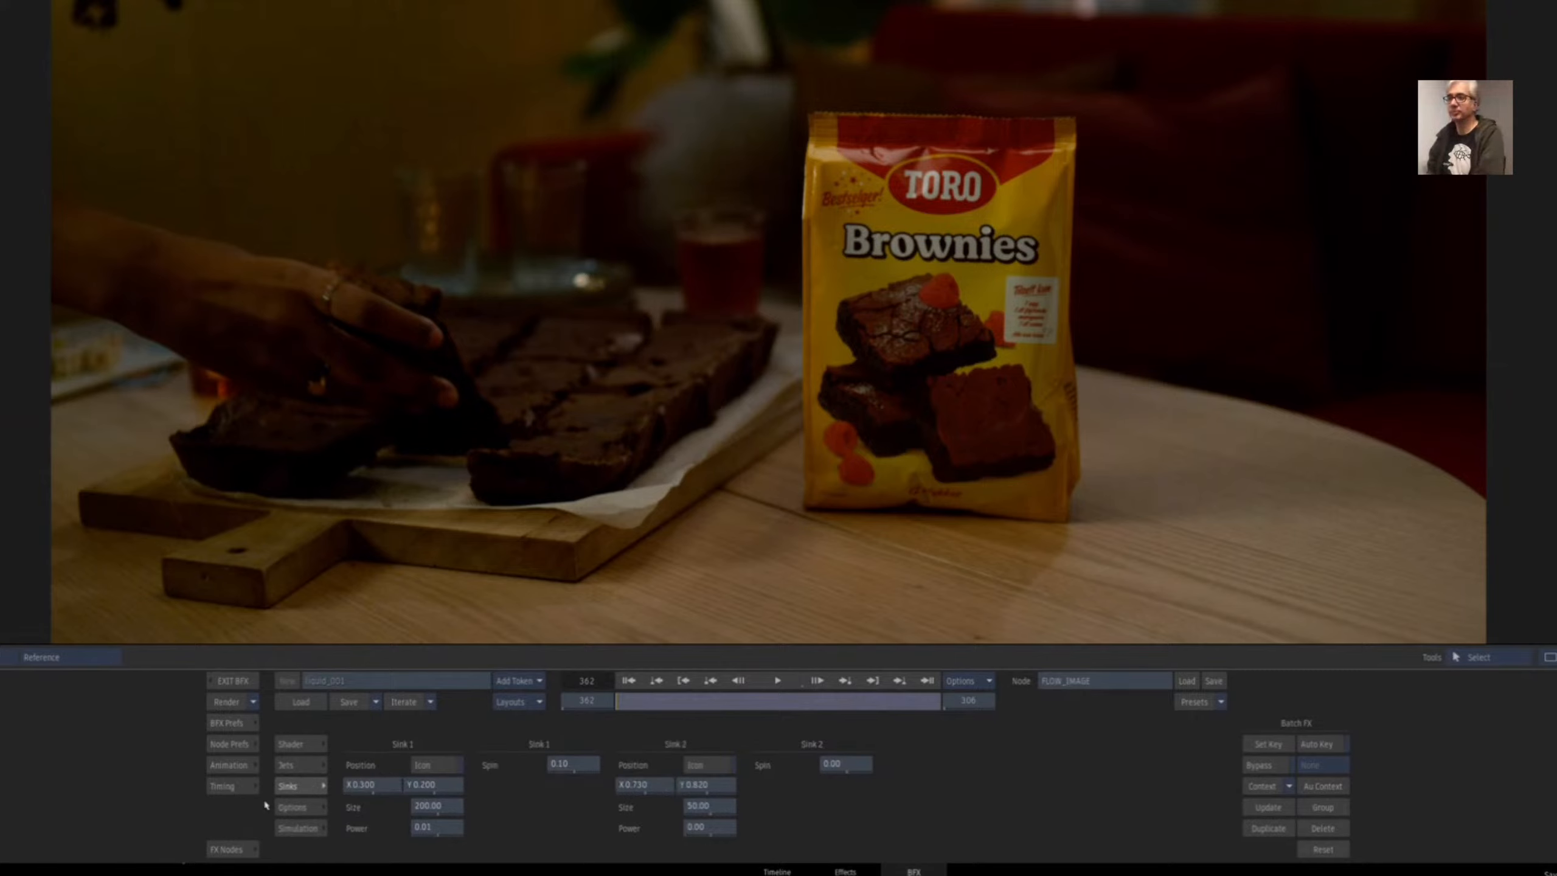
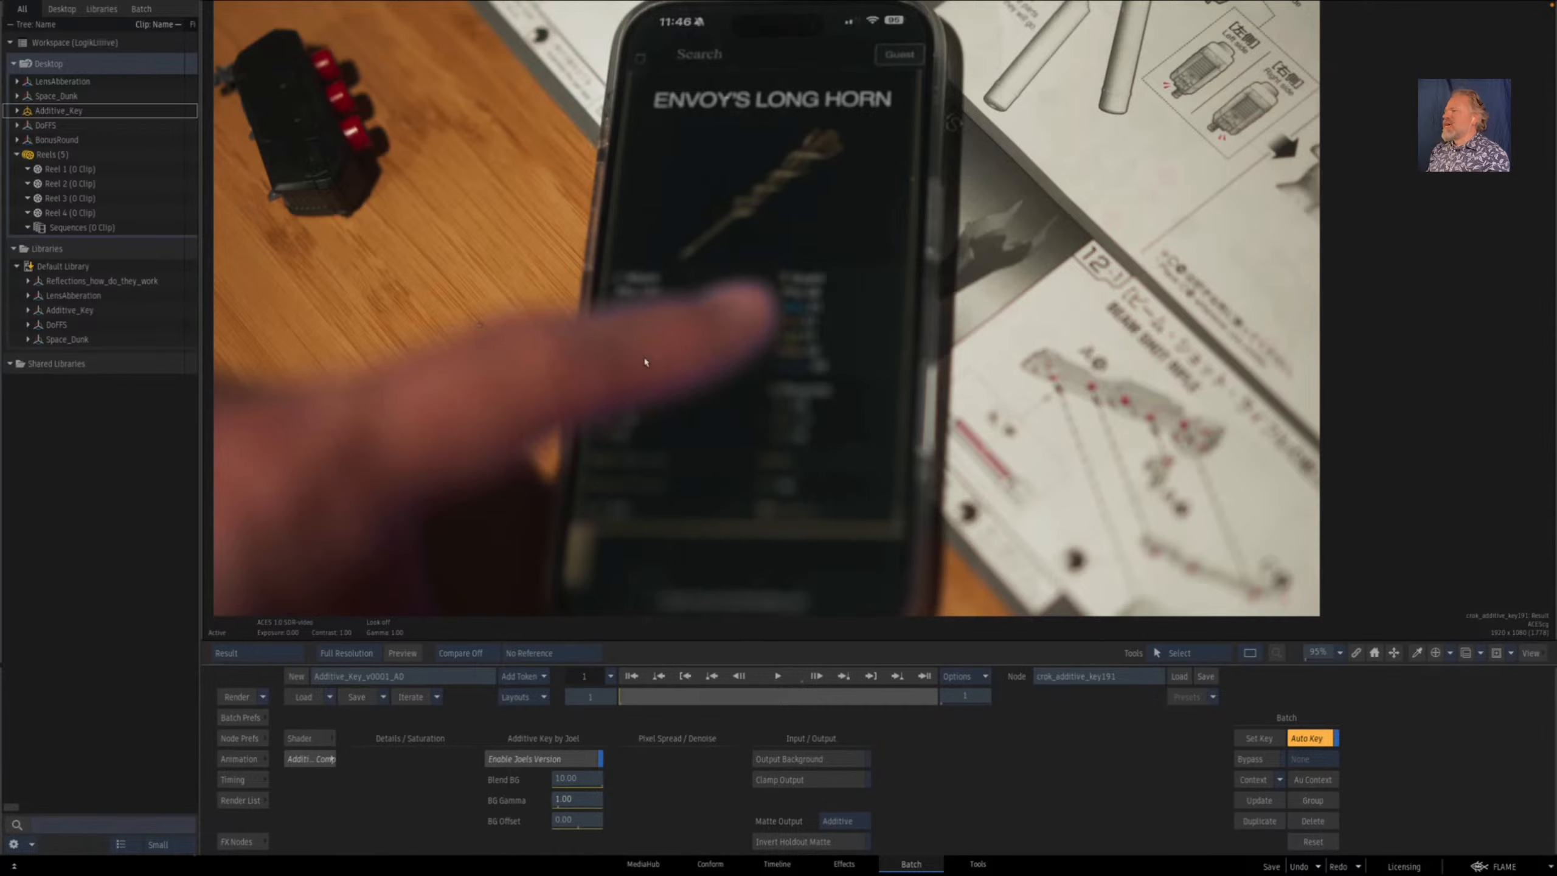
- Try a different BG Offset on crok_additive_key191, reset it to 0.00 and return to the schematic
left_click_drag(576, 820, 609, 818)
left_click(570, 820, "ctrl")
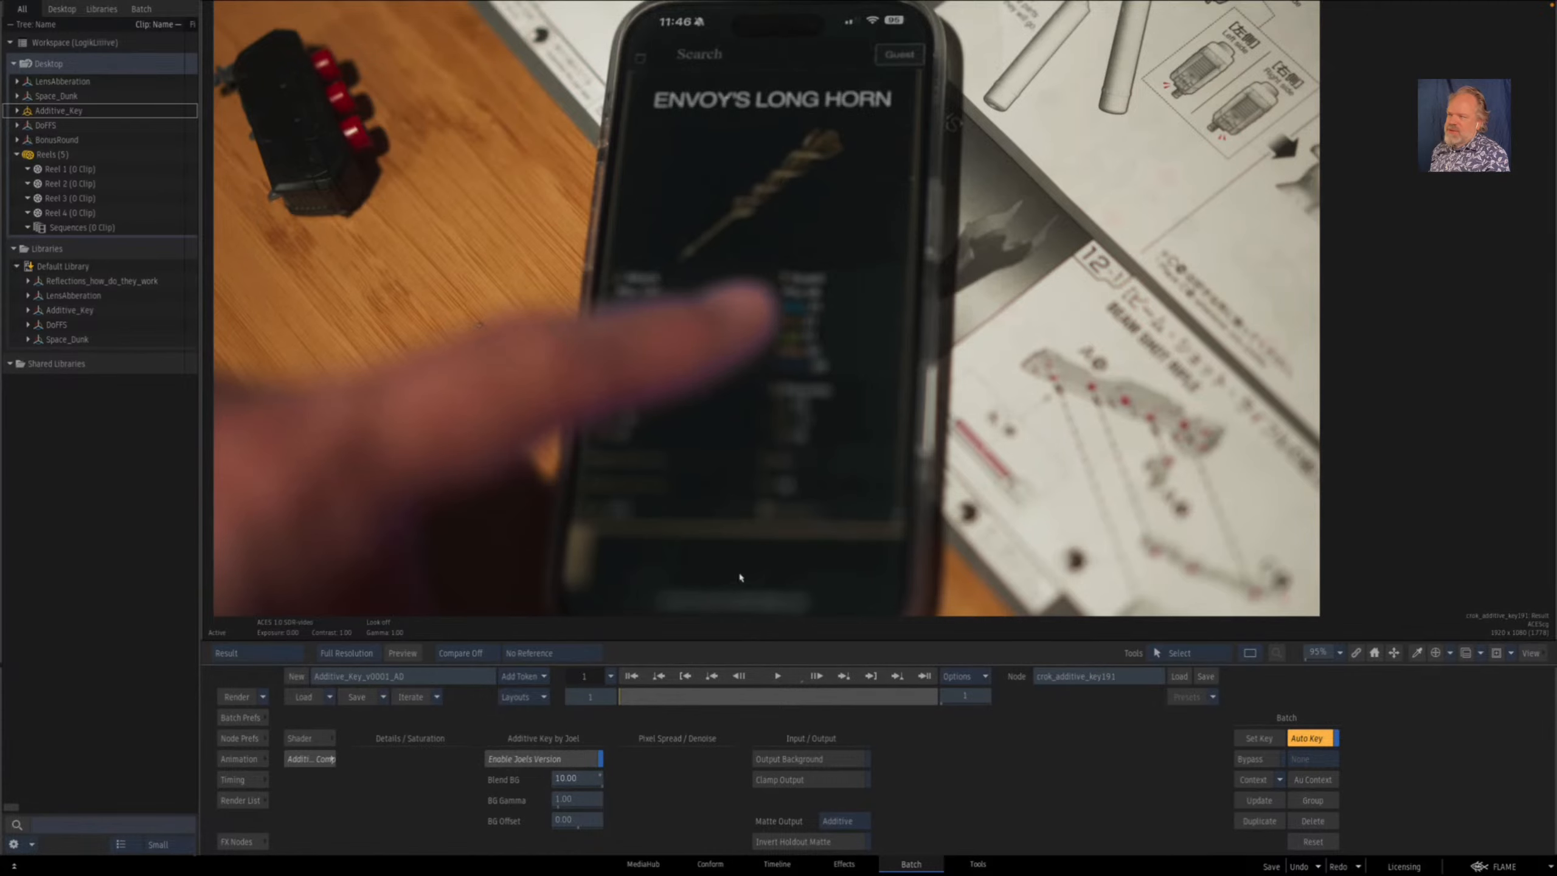
key("Escape")
- Select the chain of Look and Colour Curves nodes above the Master Keyer, and clear the selection
left_click_drag(1183, 206, 874, 442)
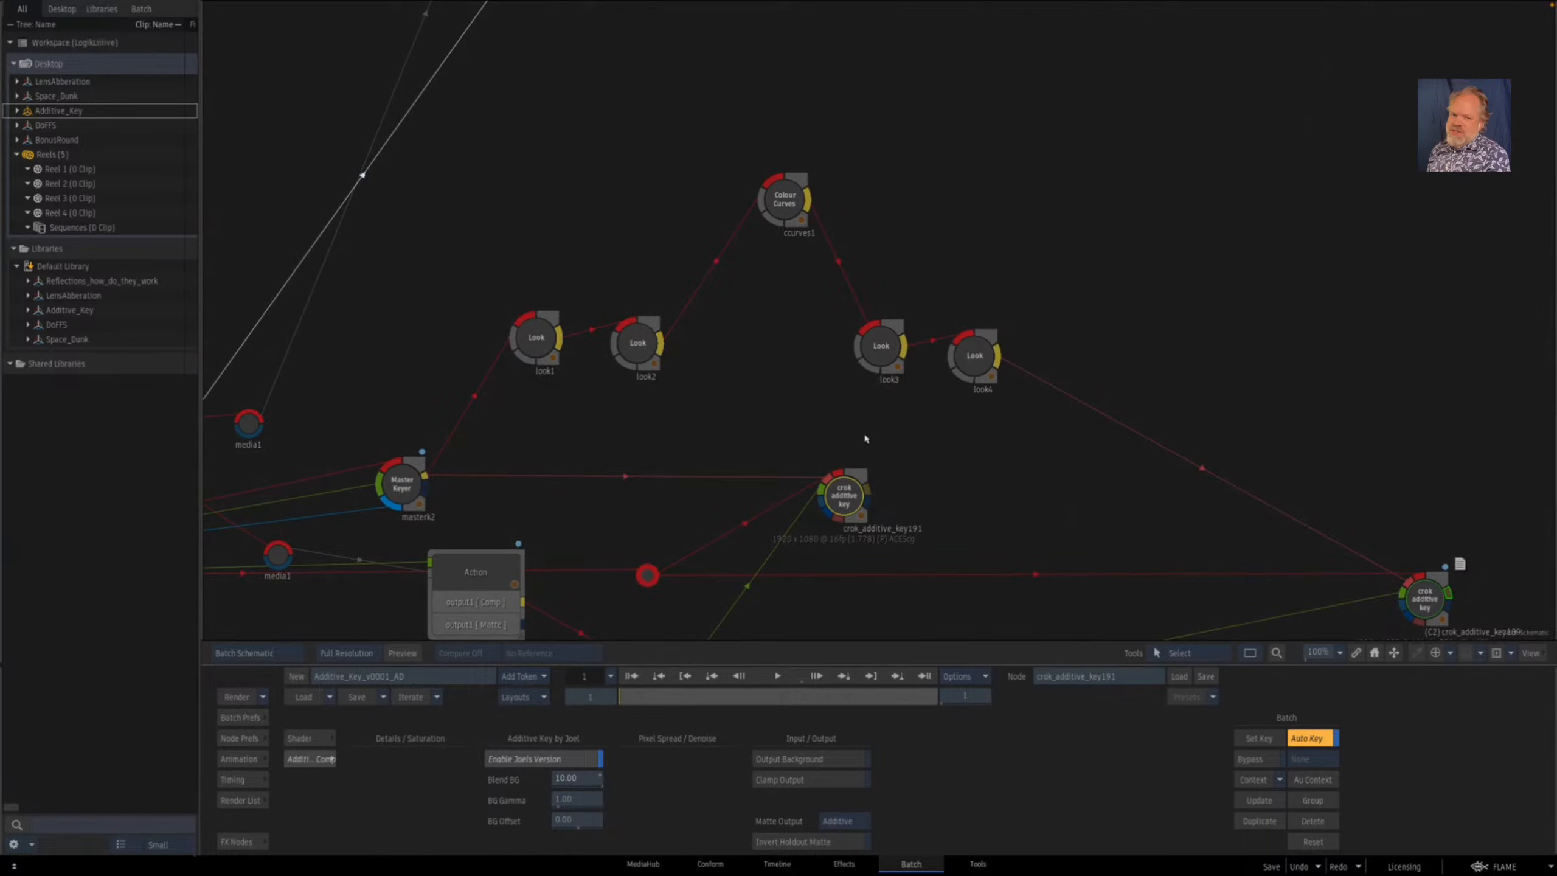
left_click(624, 421)
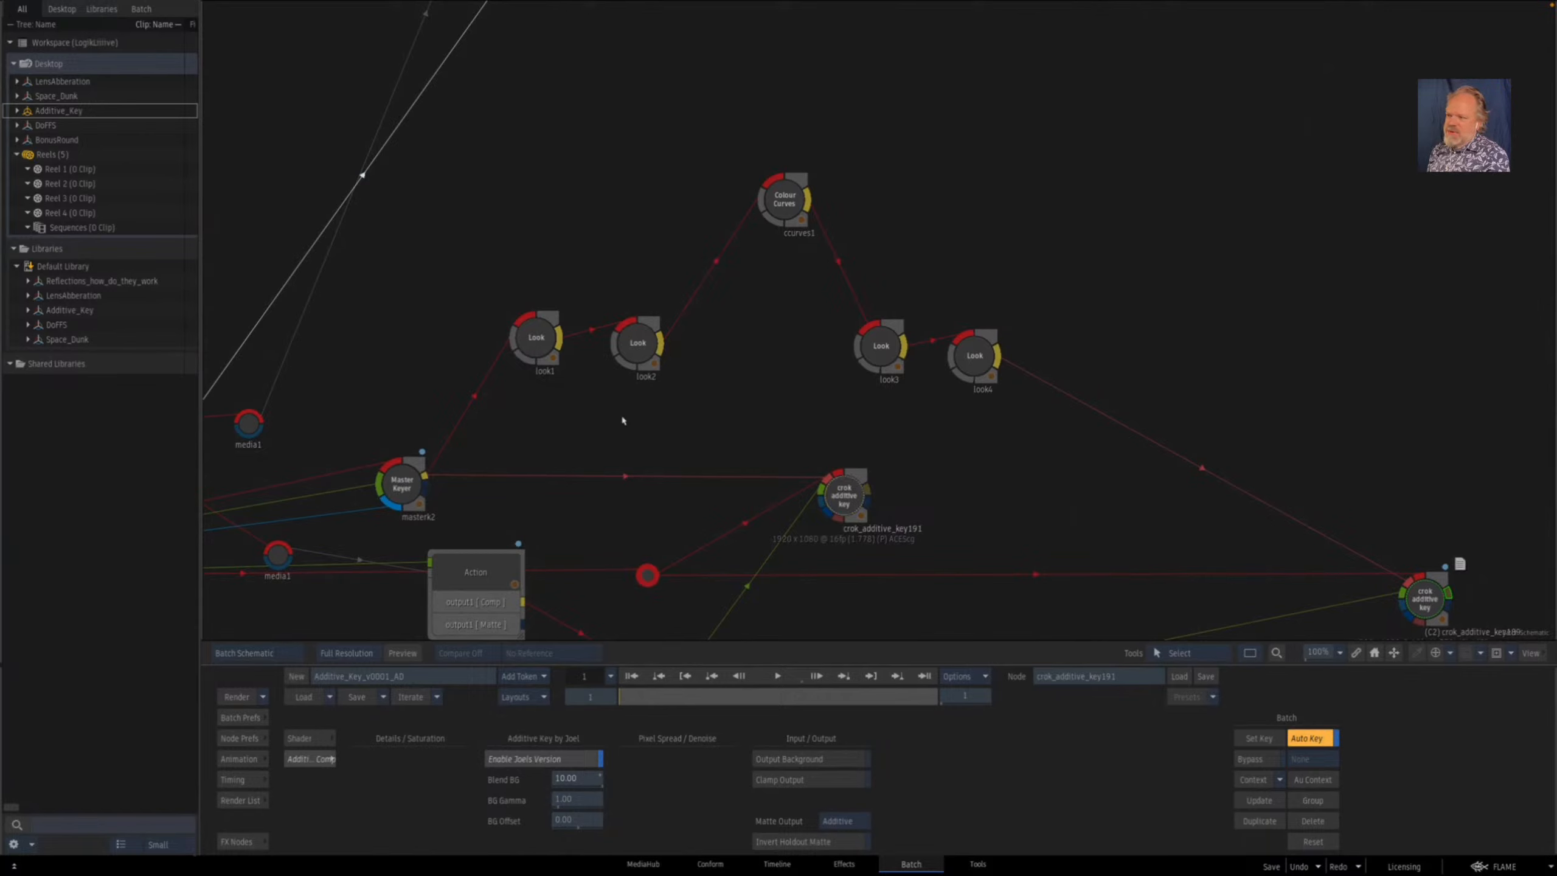
left_click(535, 338)
left_click_drag(489, 139, 1089, 398)
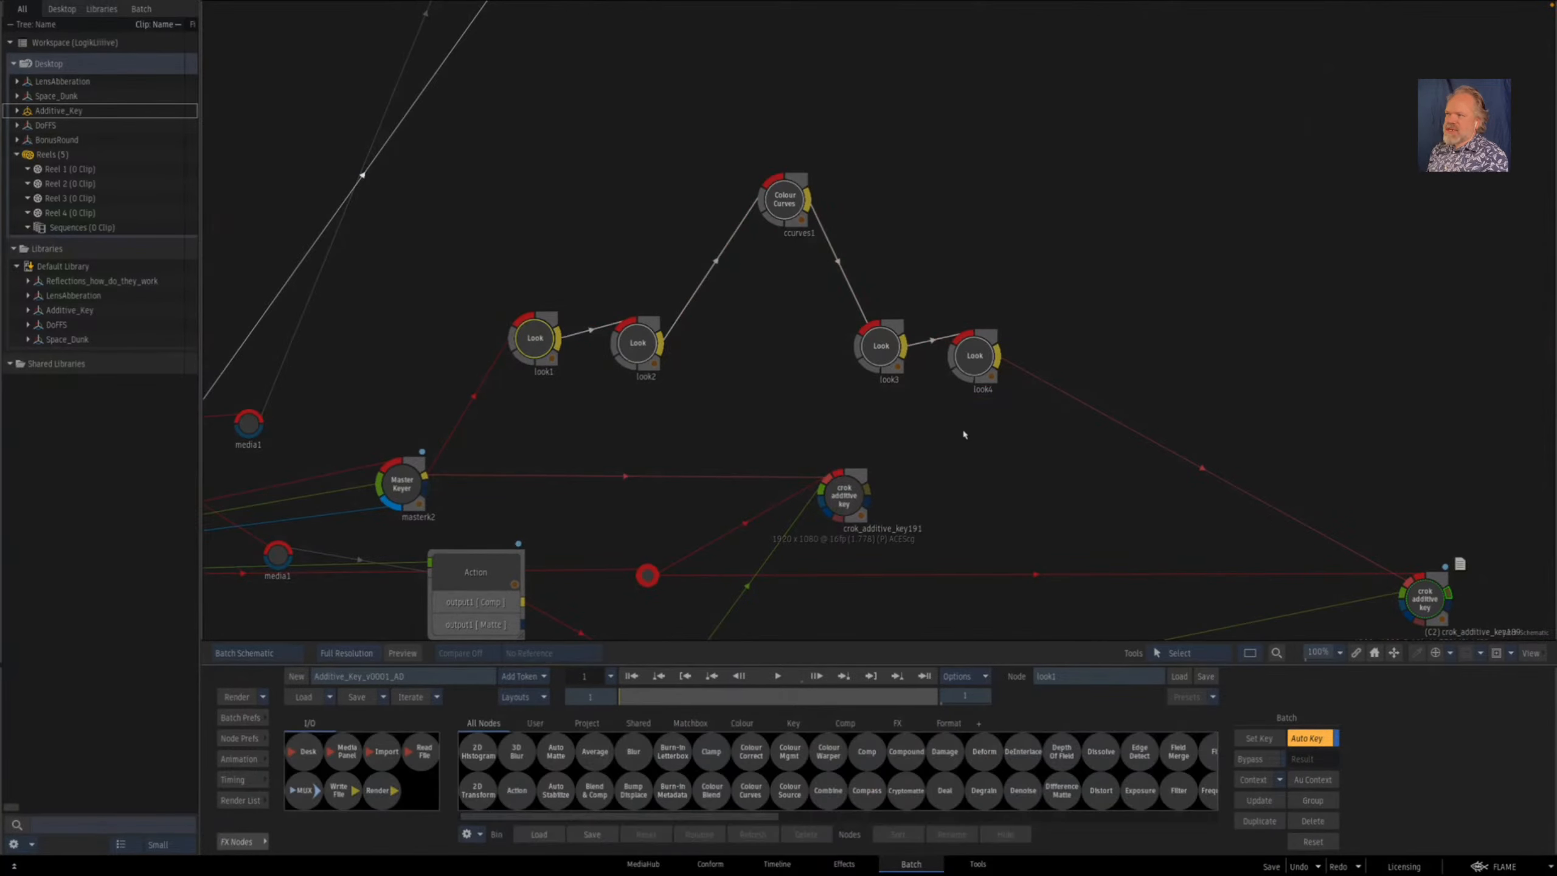
left_click(706, 421)
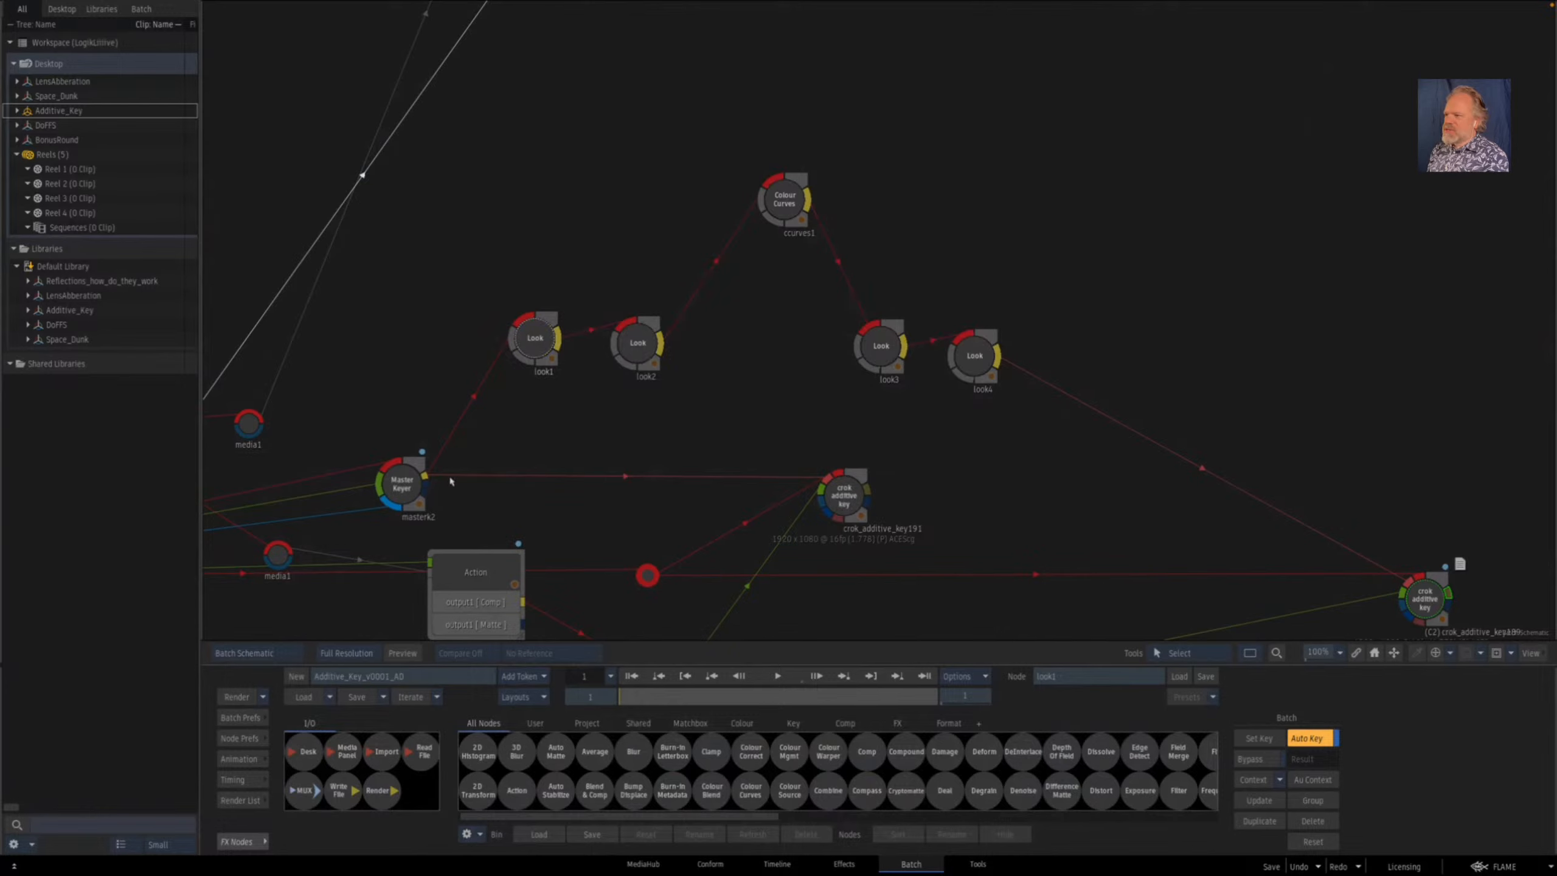
- Compare the result of crok_additive_key189 with that of crok_additive_key191, examining the fingertip edges up close
left_click(1408, 592)
key("F4")
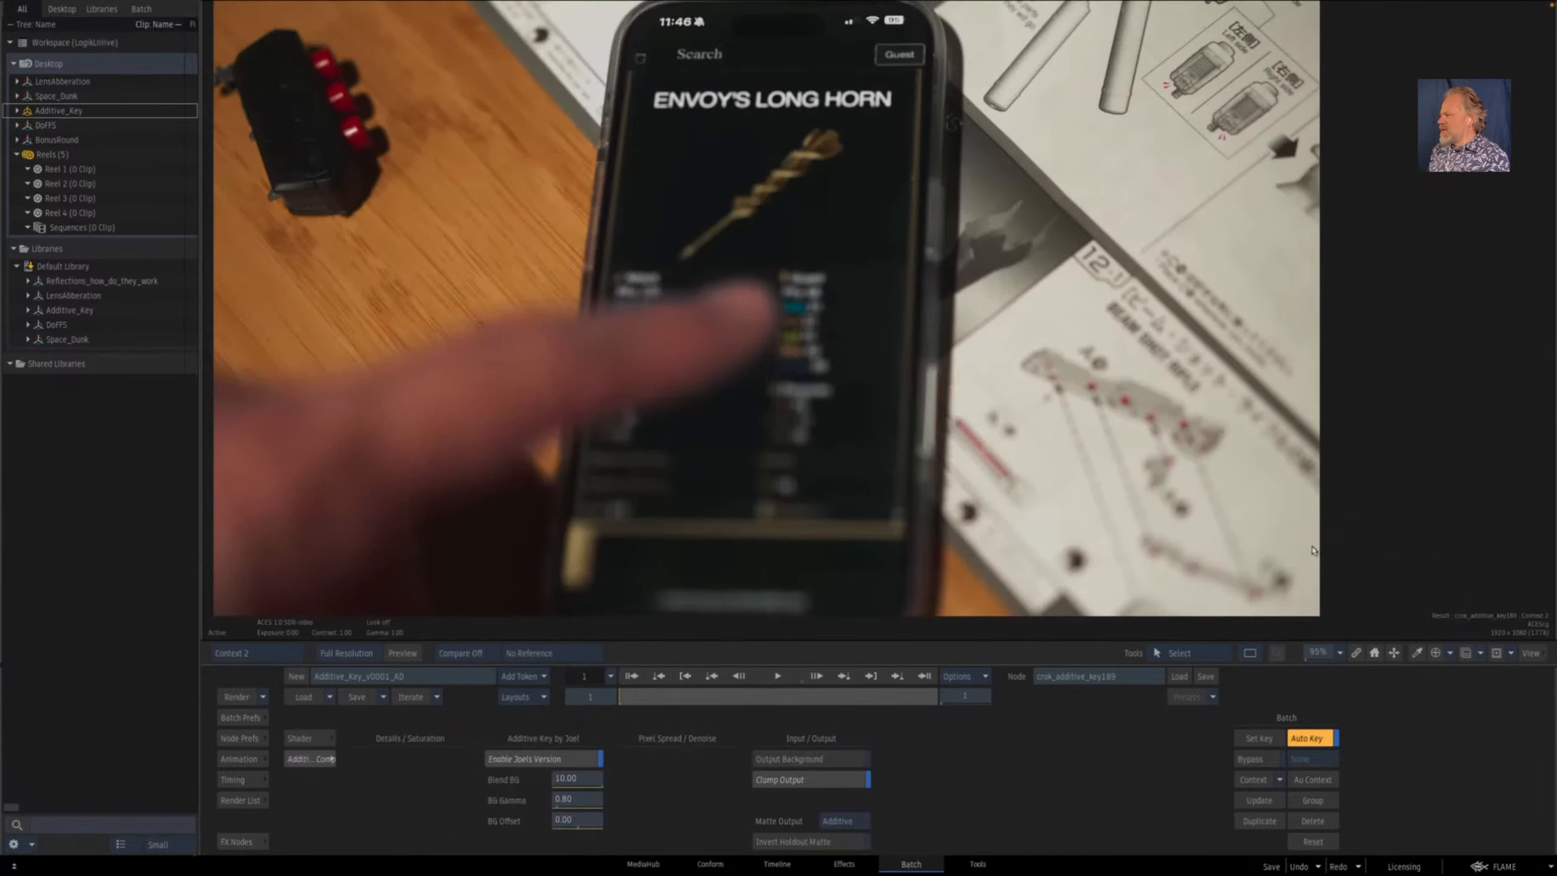
key("Escape")
left_click(822, 479)
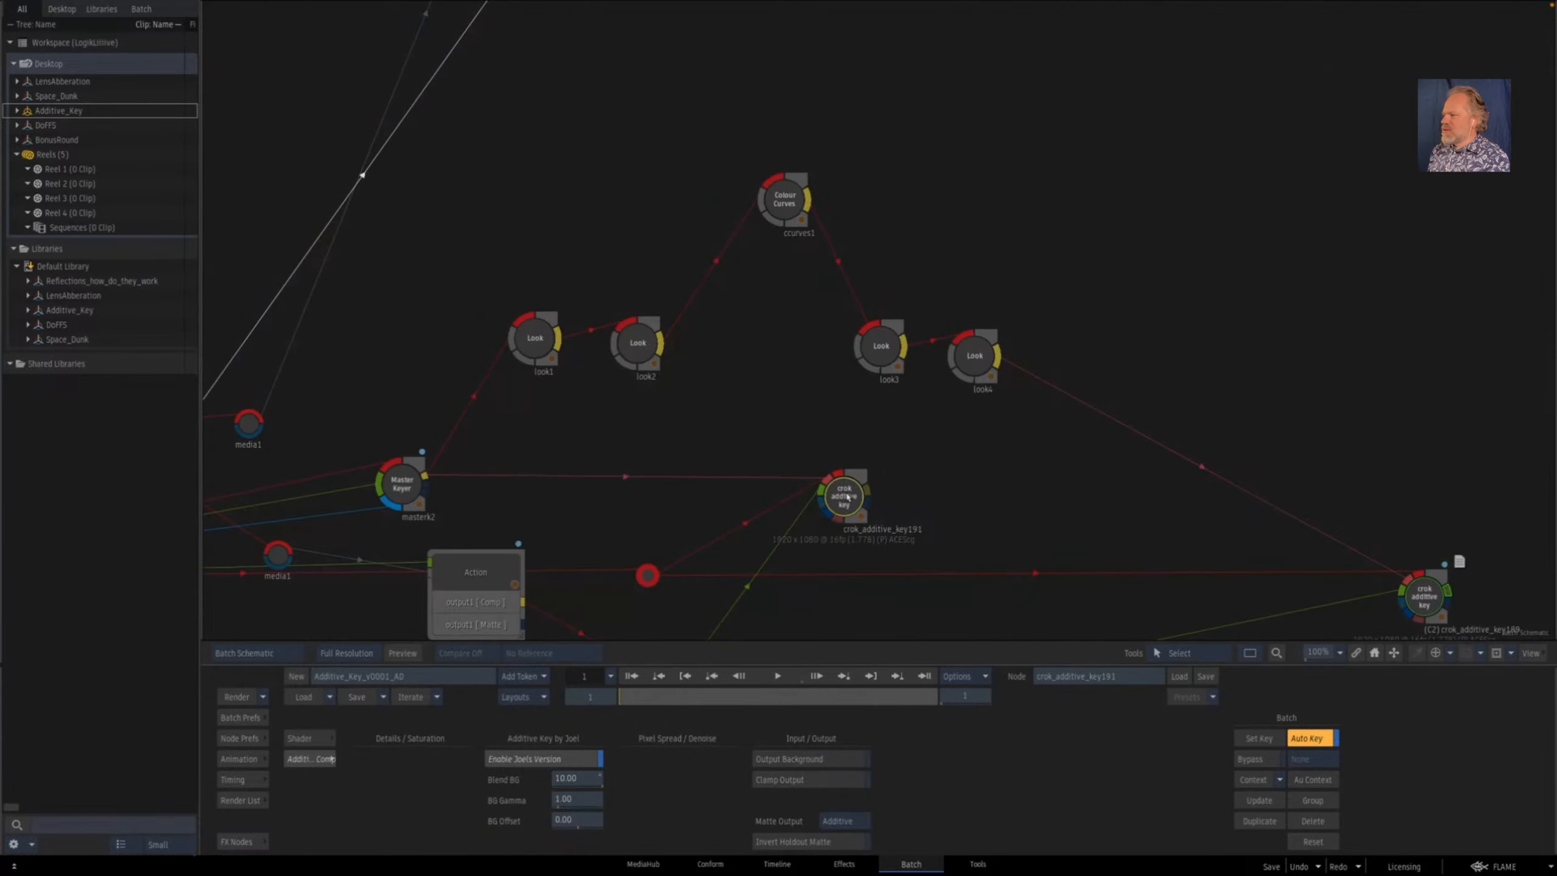
key("F4")
left_click_drag(577, 361, 751, 362)
left_click_drag(711, 389, 954, 334)
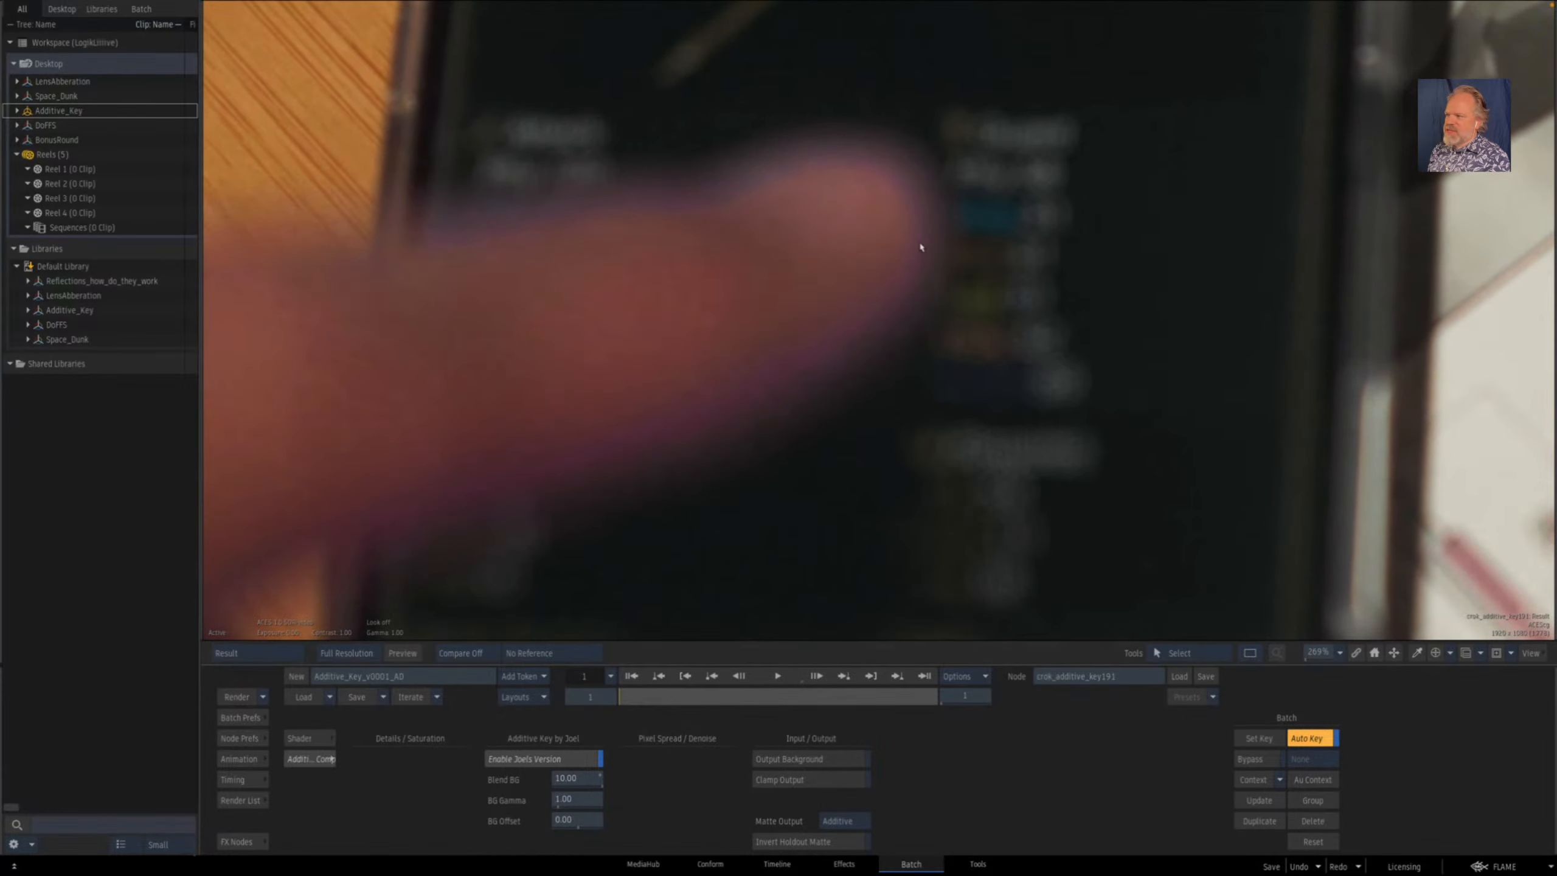
key("F4")
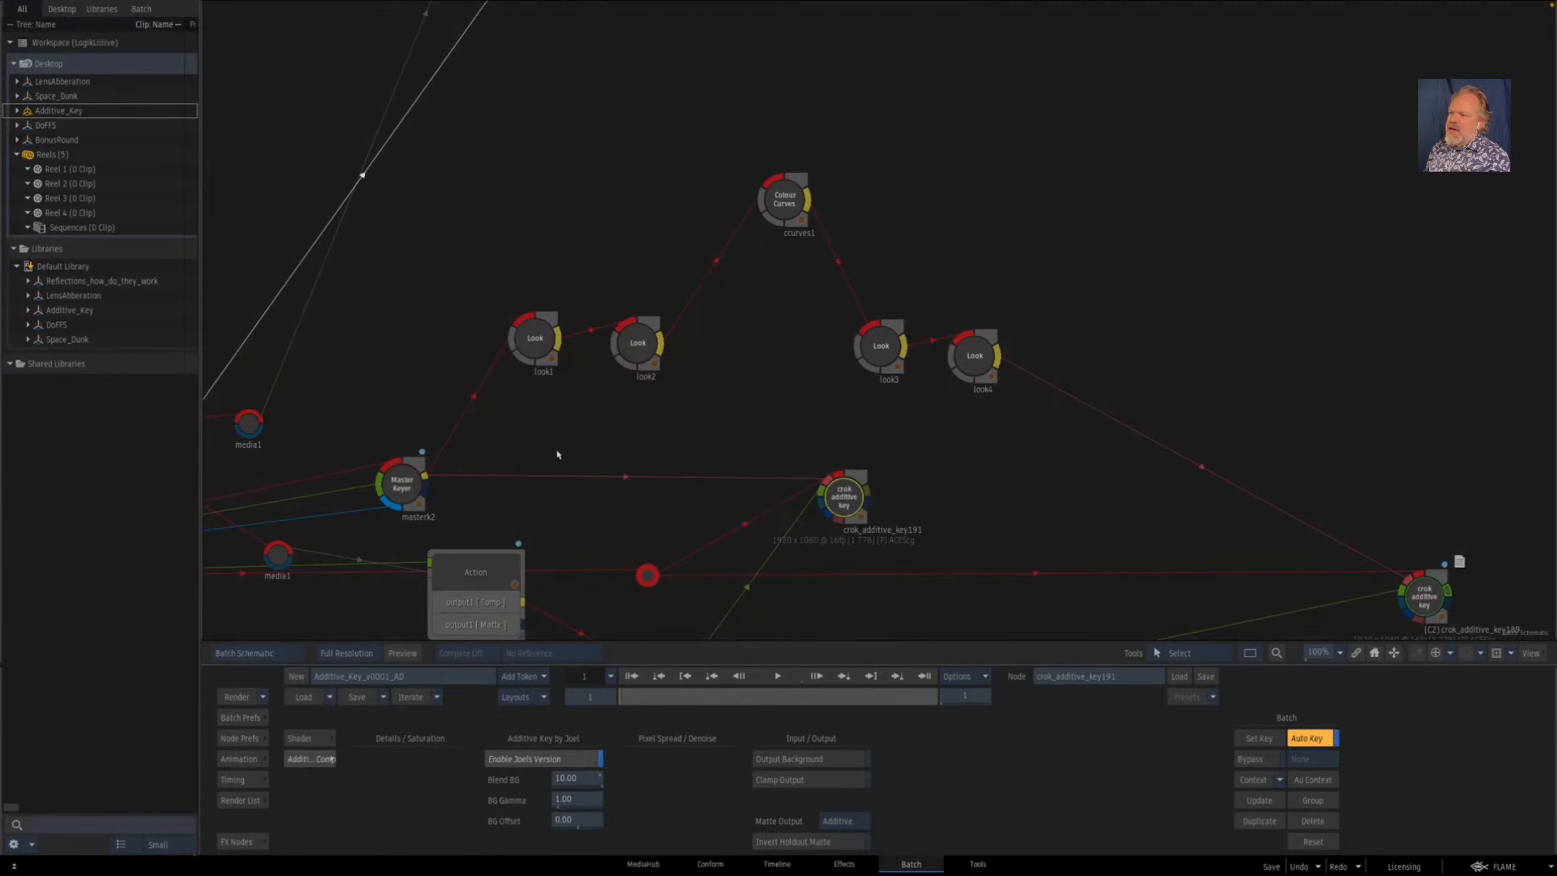
- View the Master Keyer's despilled result around the fingertip and return to the schematic
left_click(409, 488)
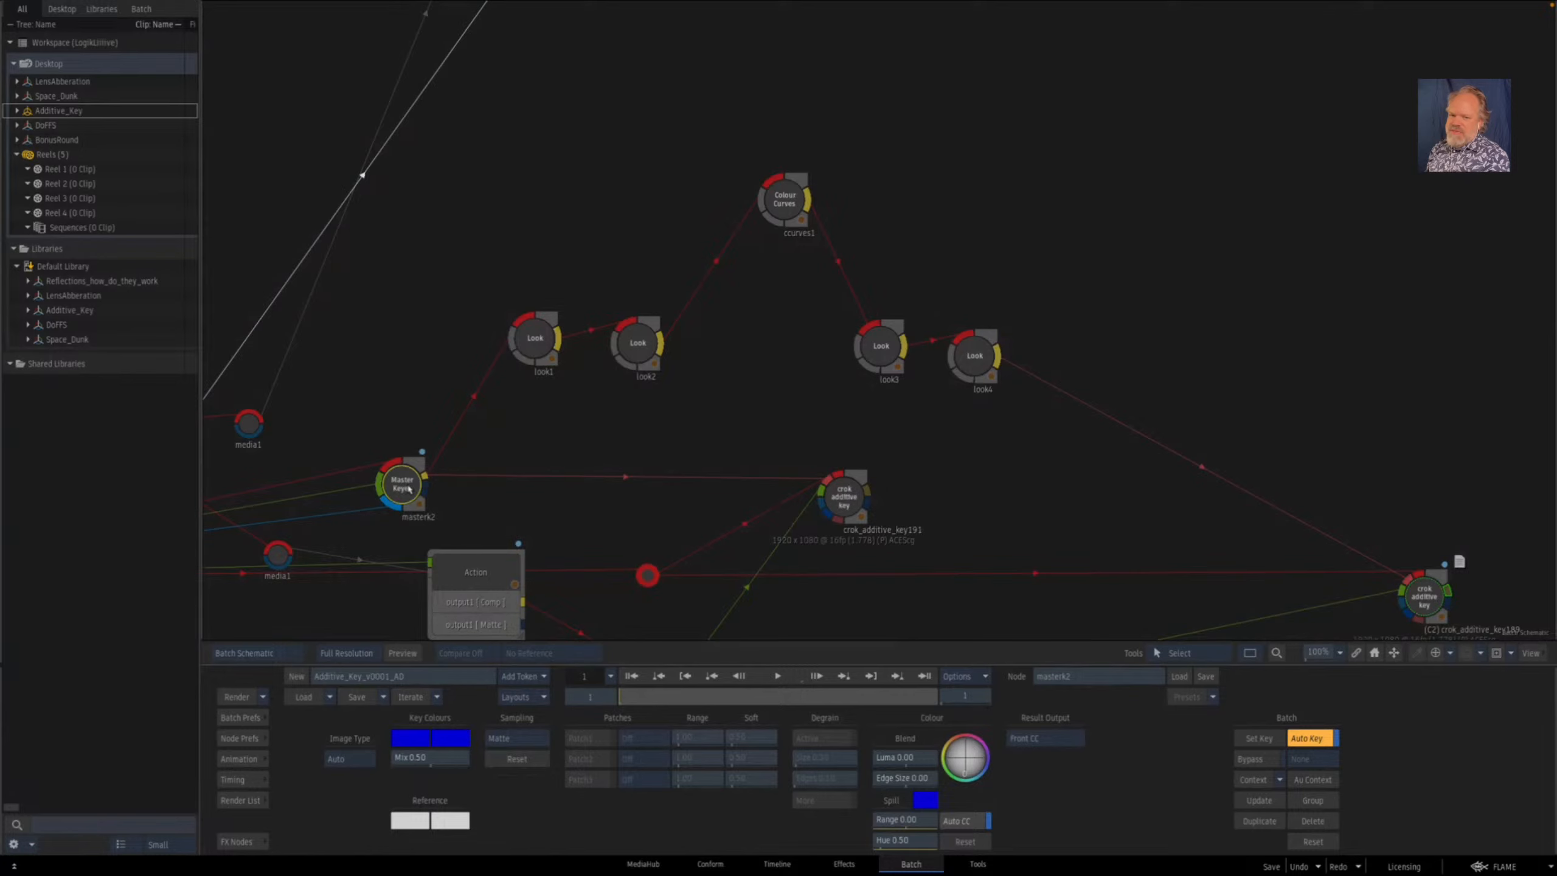
key("F4")
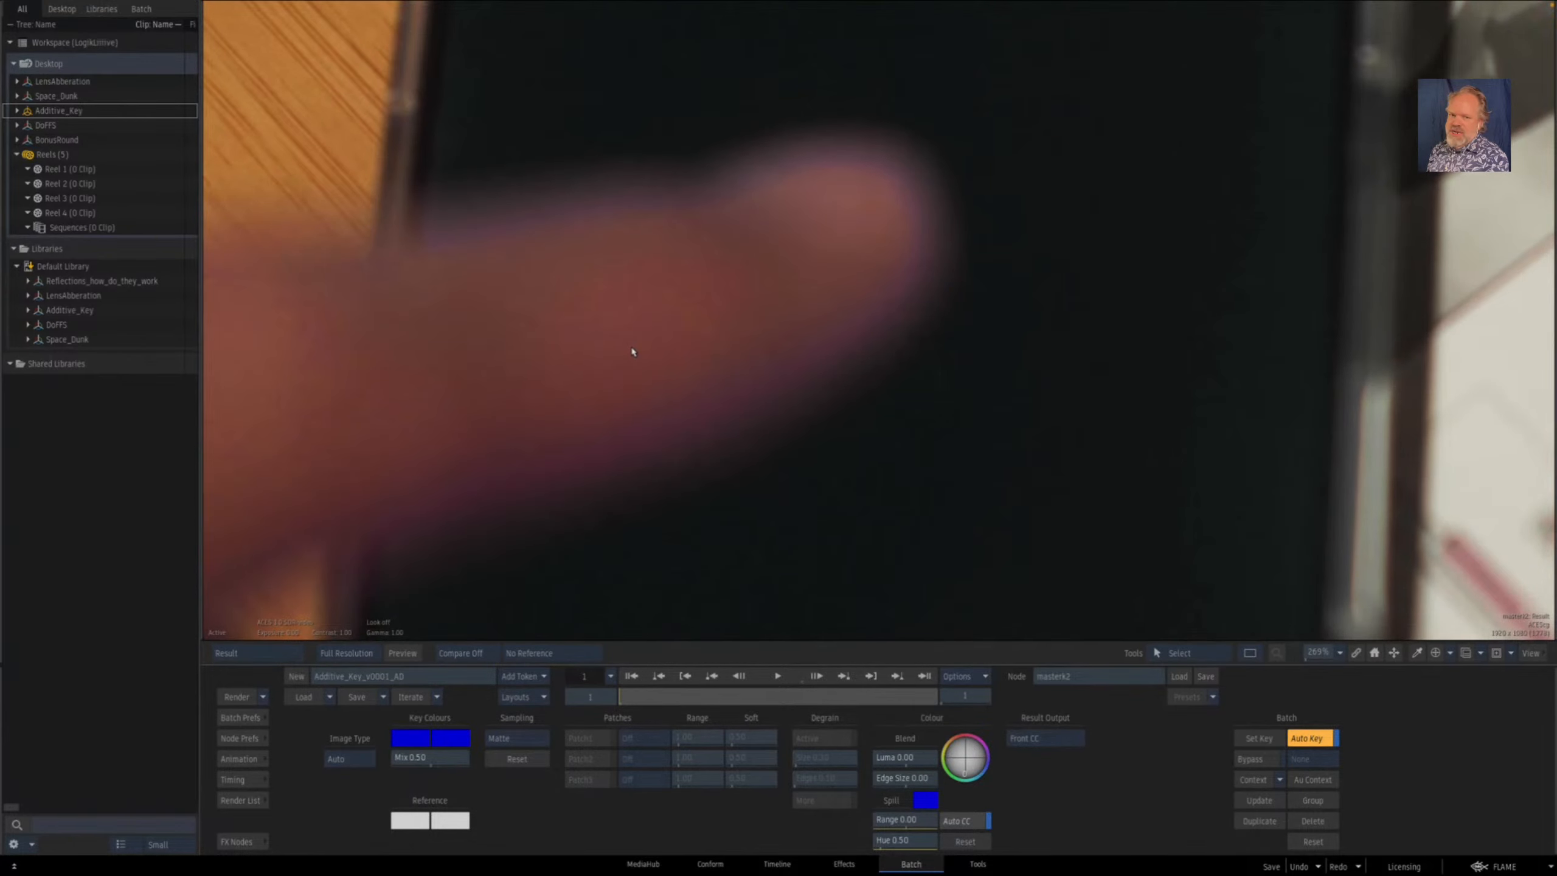
key("F4")
- View look1's result as an image, and display its waveform and vectorscope
left_click(545, 368)
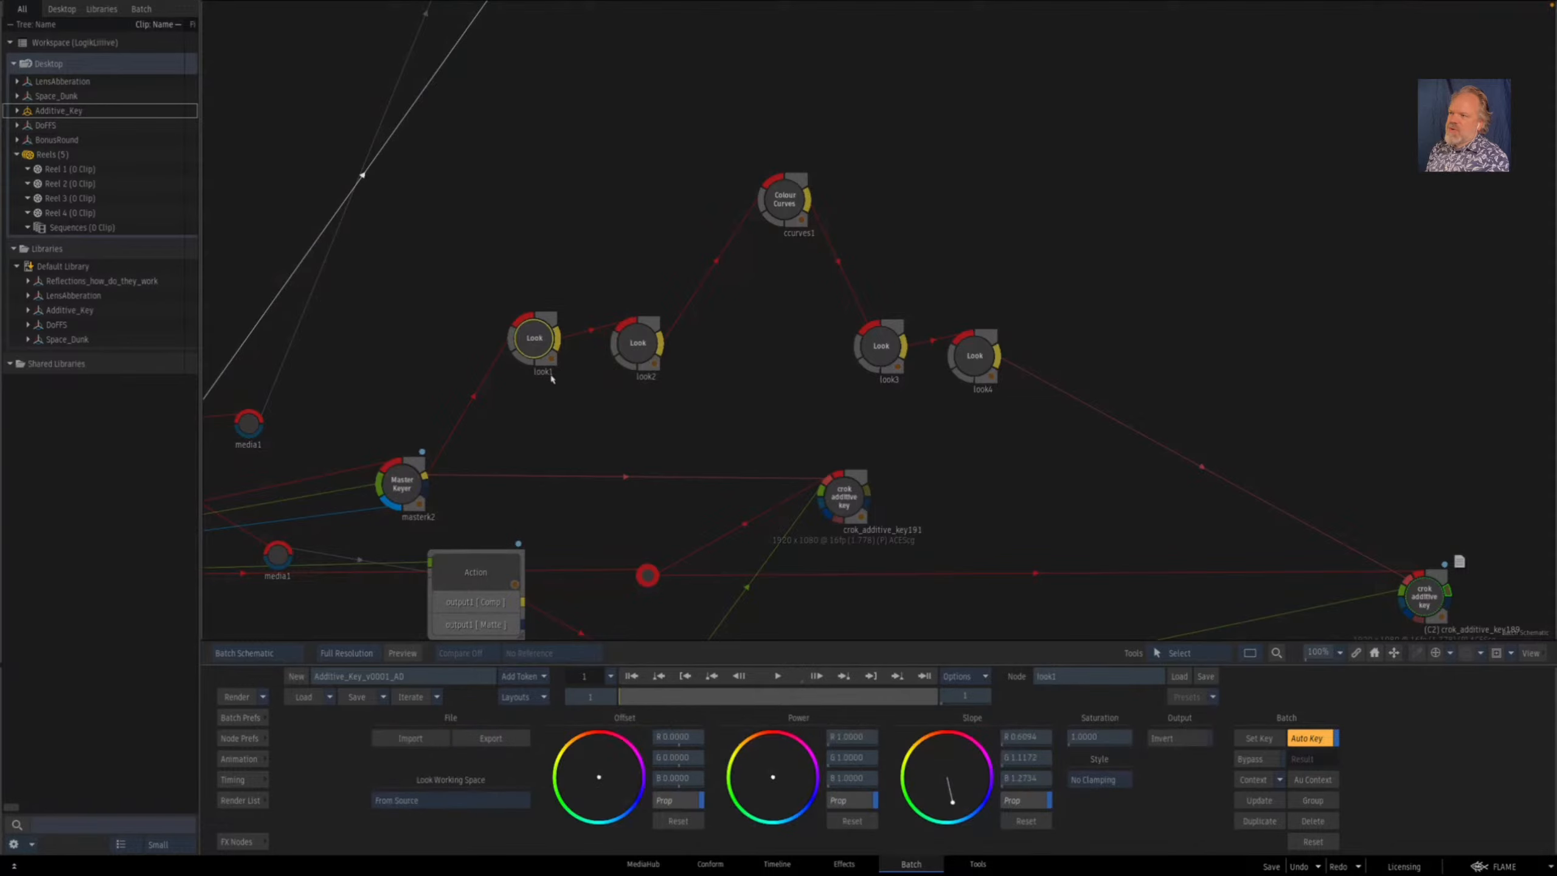
key("F1")
key("F4")
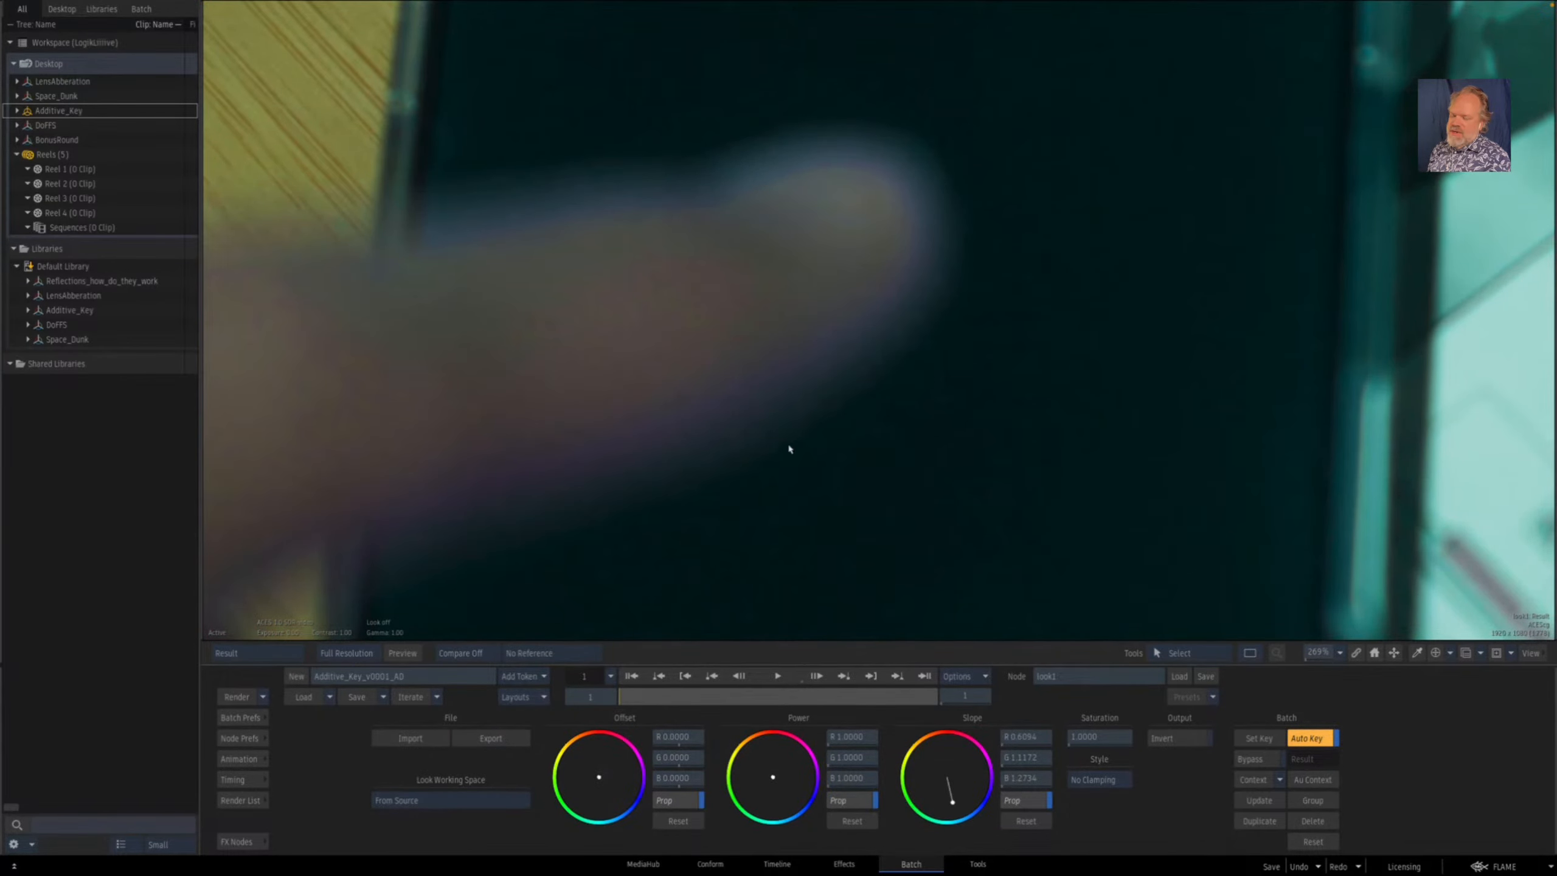
left_click(1436, 653)
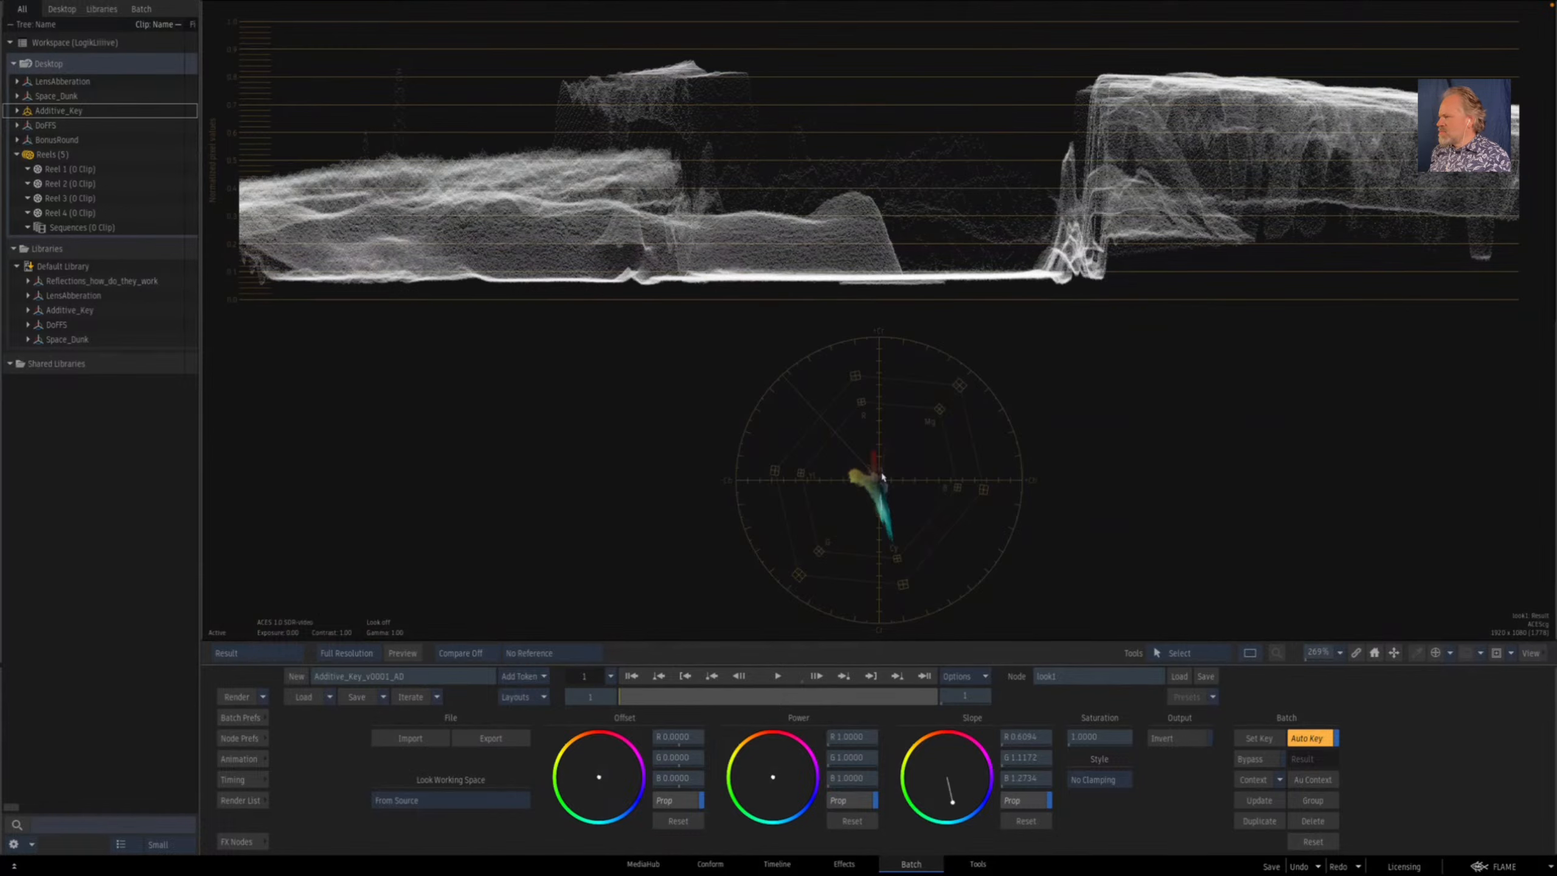
- Split the viewport into two views, with the look nodes in the schematic beside an enlarged vectorscope
key("alt+2")
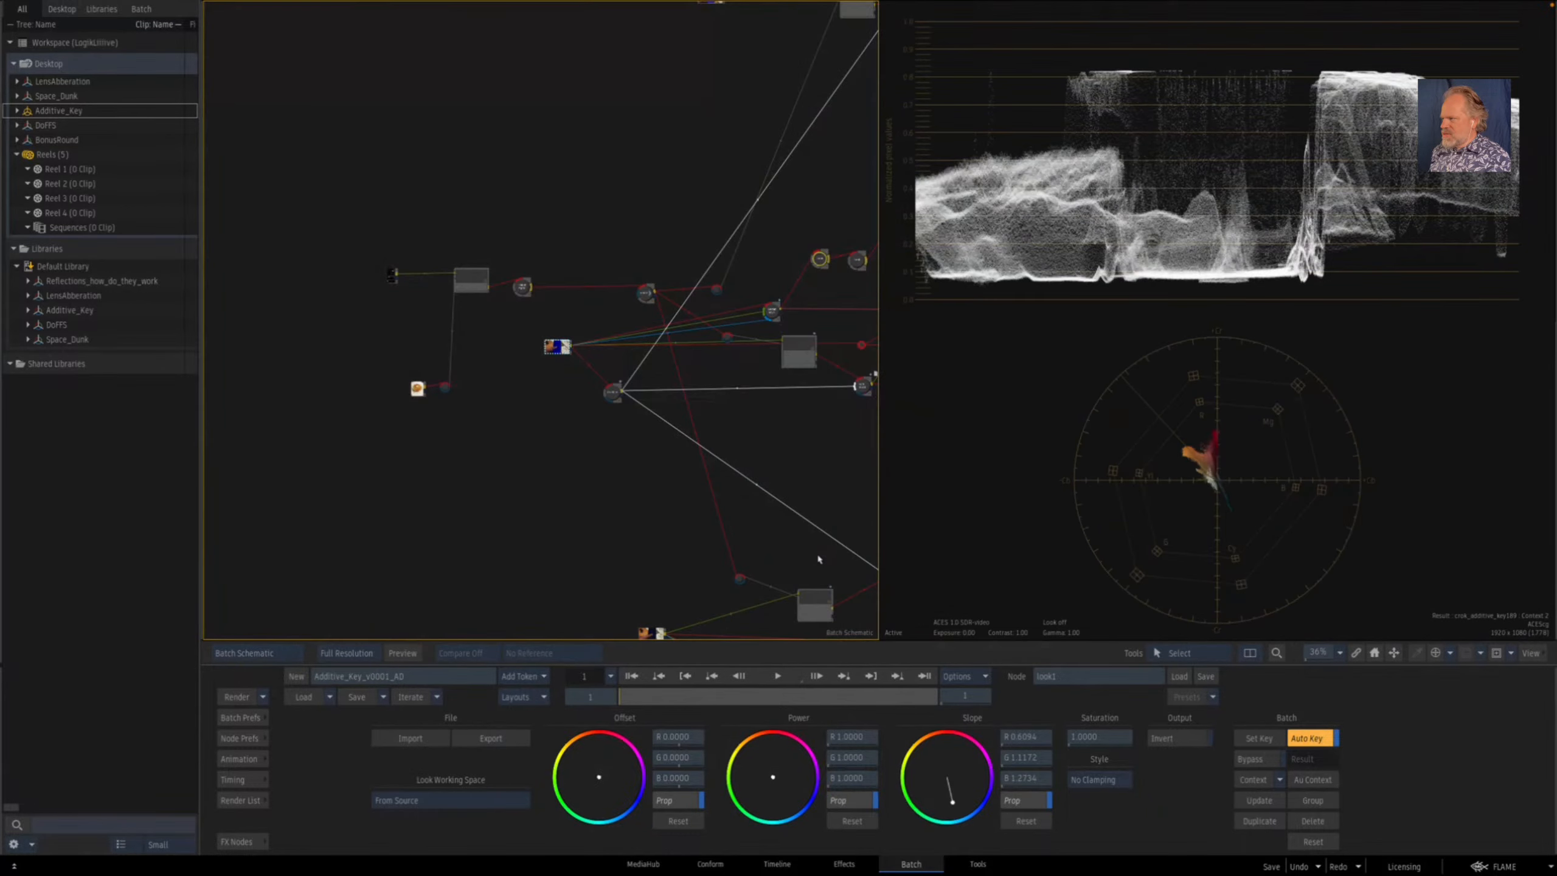
left_click_drag(808, 390, 349, 409)
left_click_drag(515, 427, 647, 390)
left_click_drag(438, 472, 589, 465)
left_click_drag(550, 470, 658, 447)
left_click_drag(1198, 477, 1293, 460)
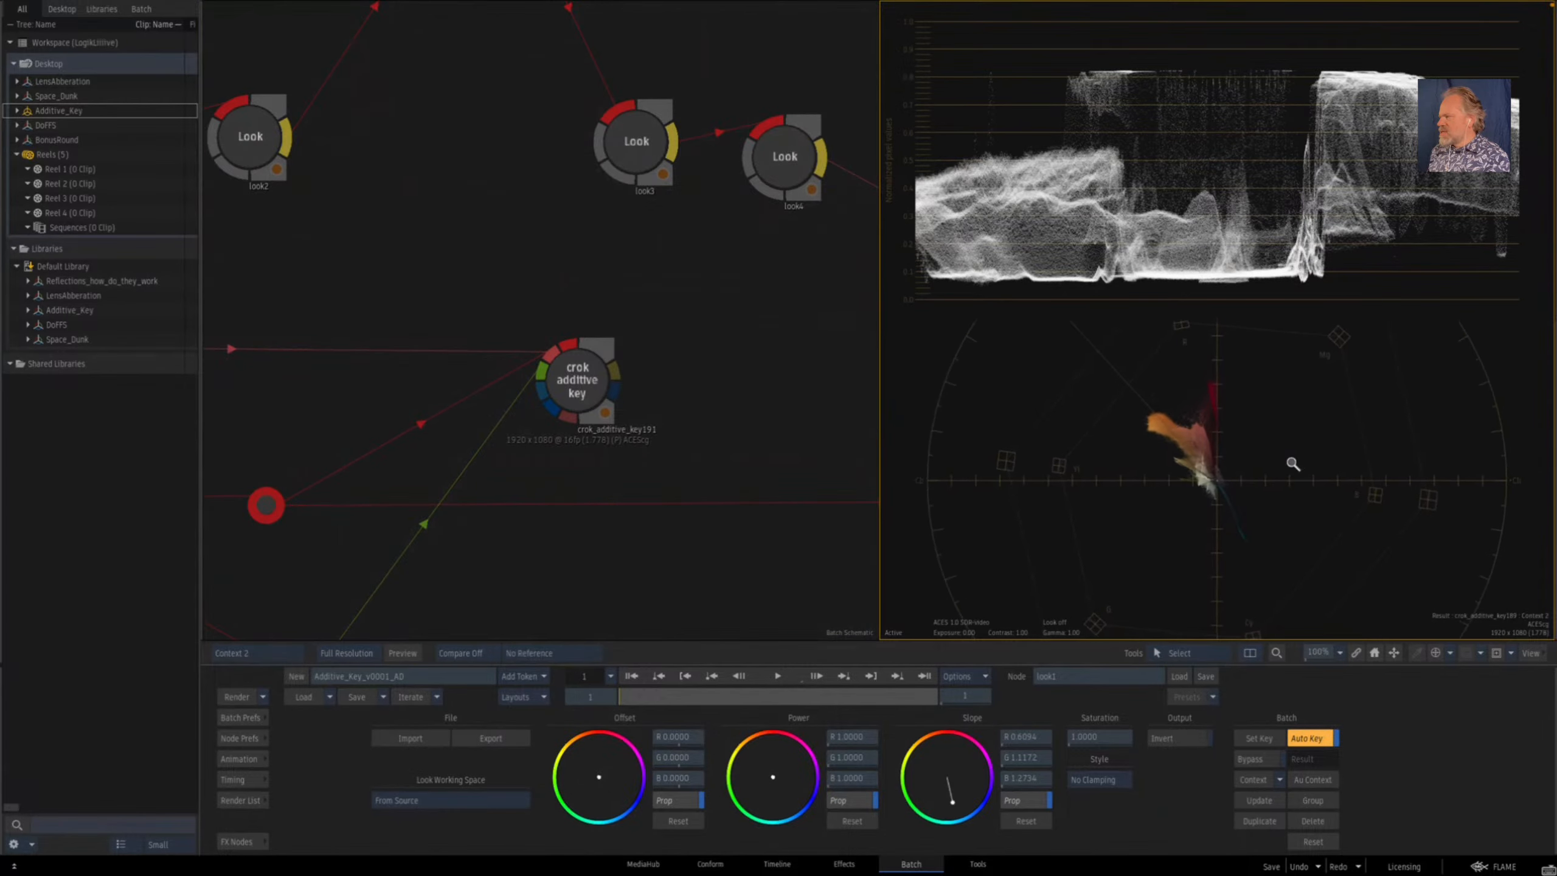
left_click_drag(498, 244, 836, 354)
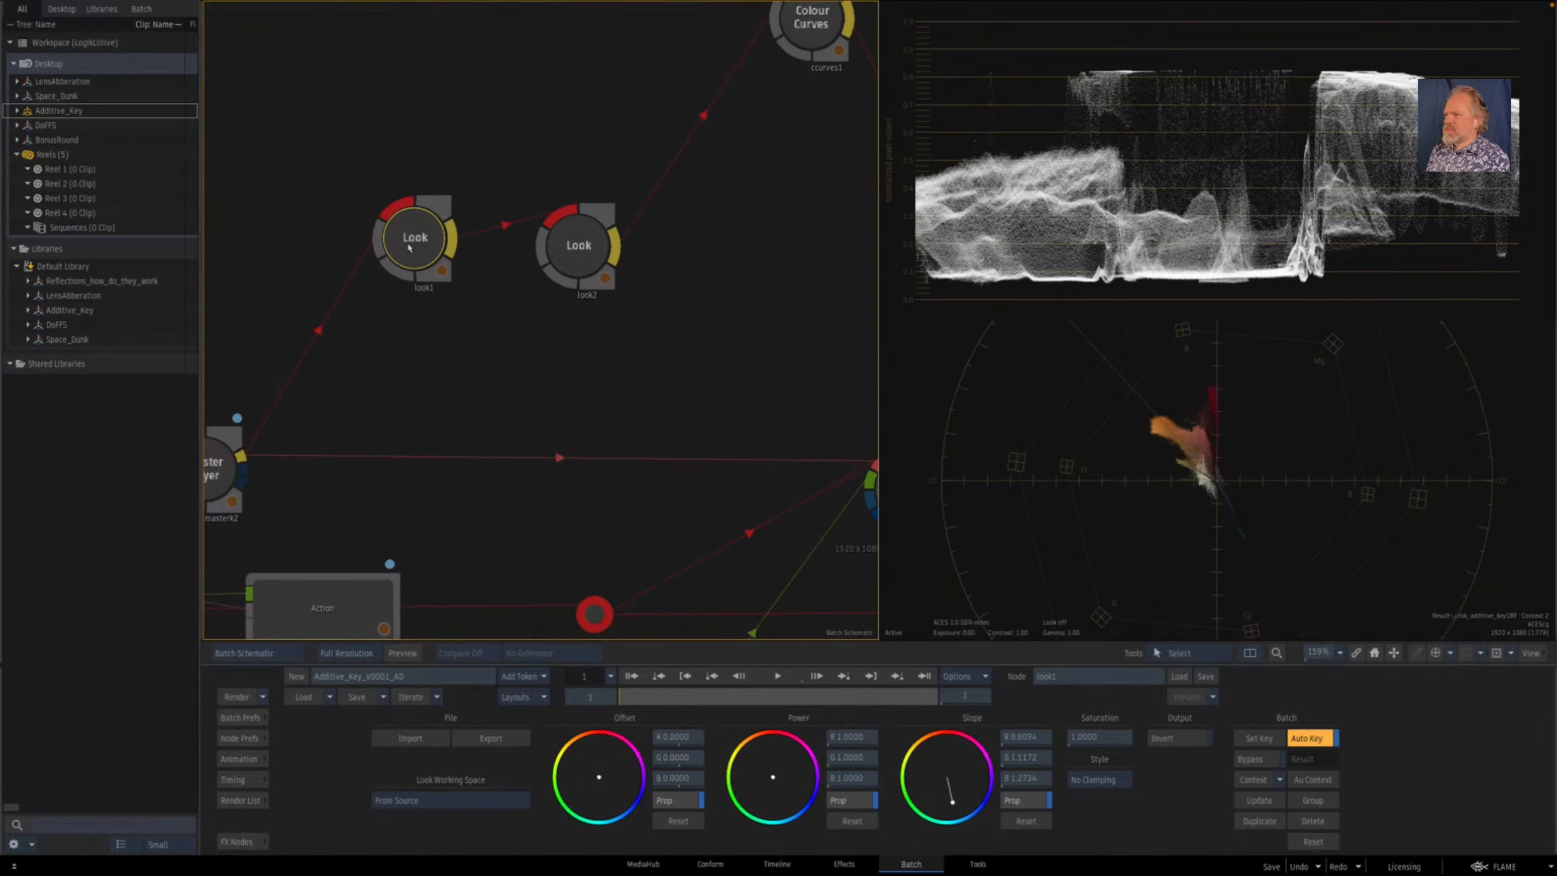
- Show look1's result as an image in the schematic's view, beside its scopes
double_click(412, 243)
left_click(1432, 655)
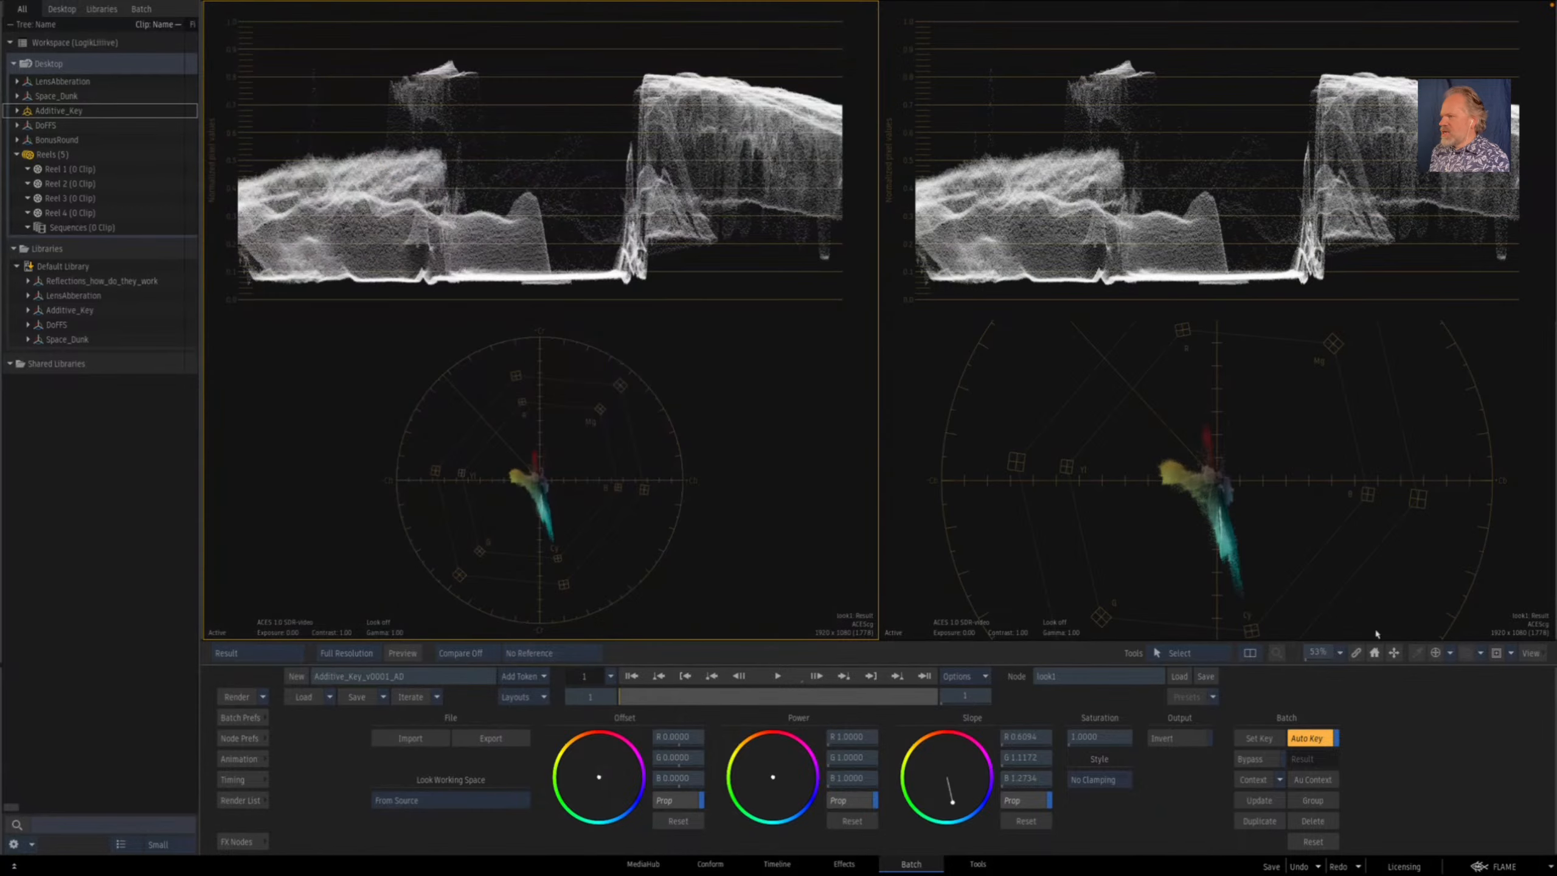
left_click(1435, 653)
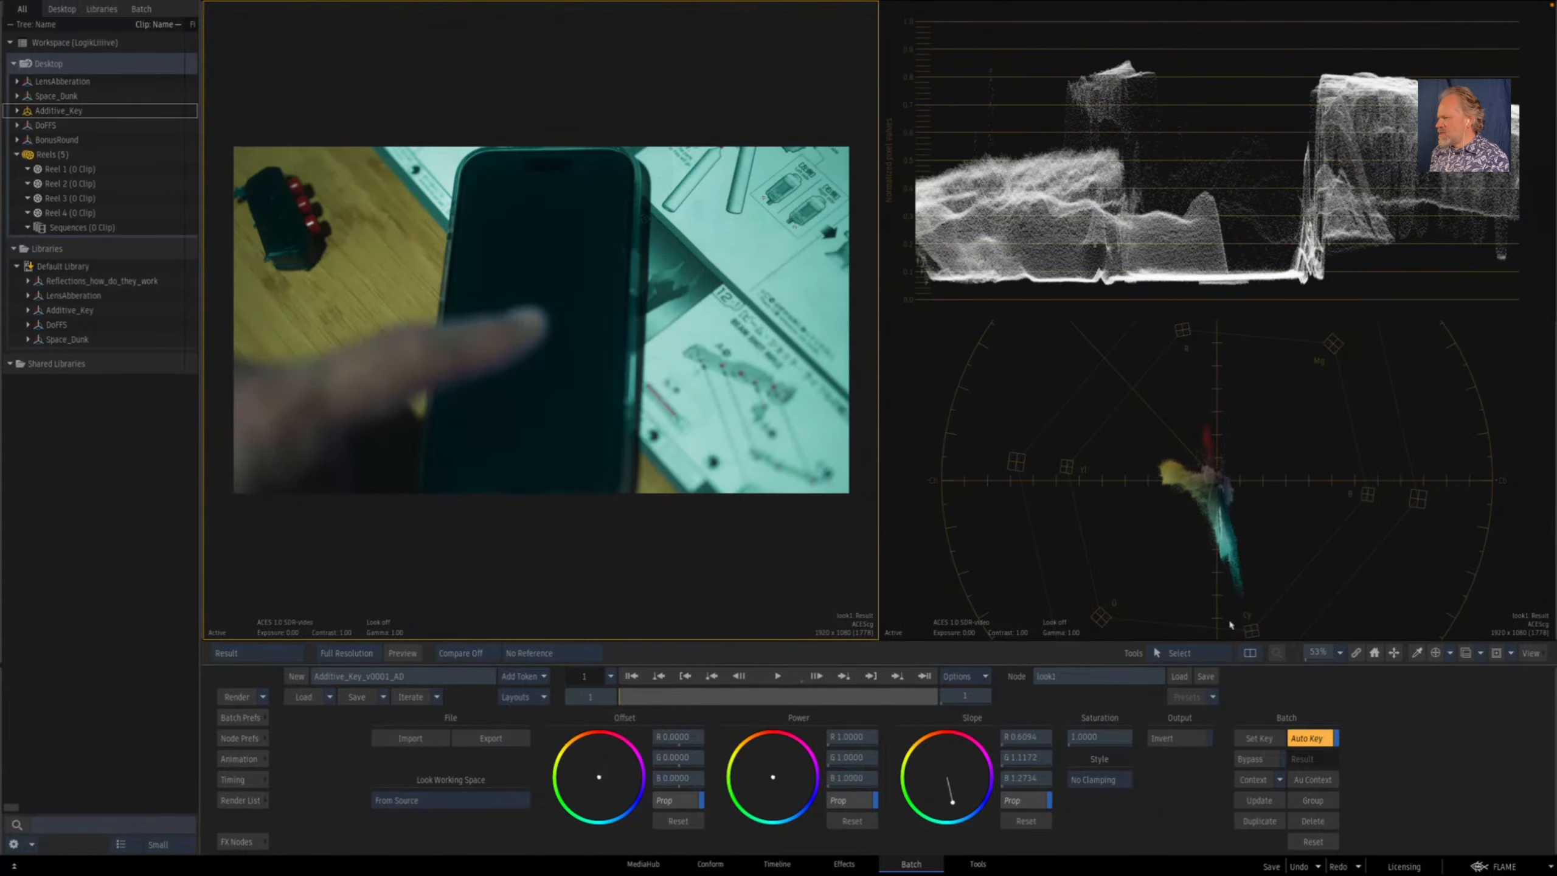
- Sample the finger's colour in look1's result with the Colour Sampler and compare its place in the scopes
left_click(1417, 653)
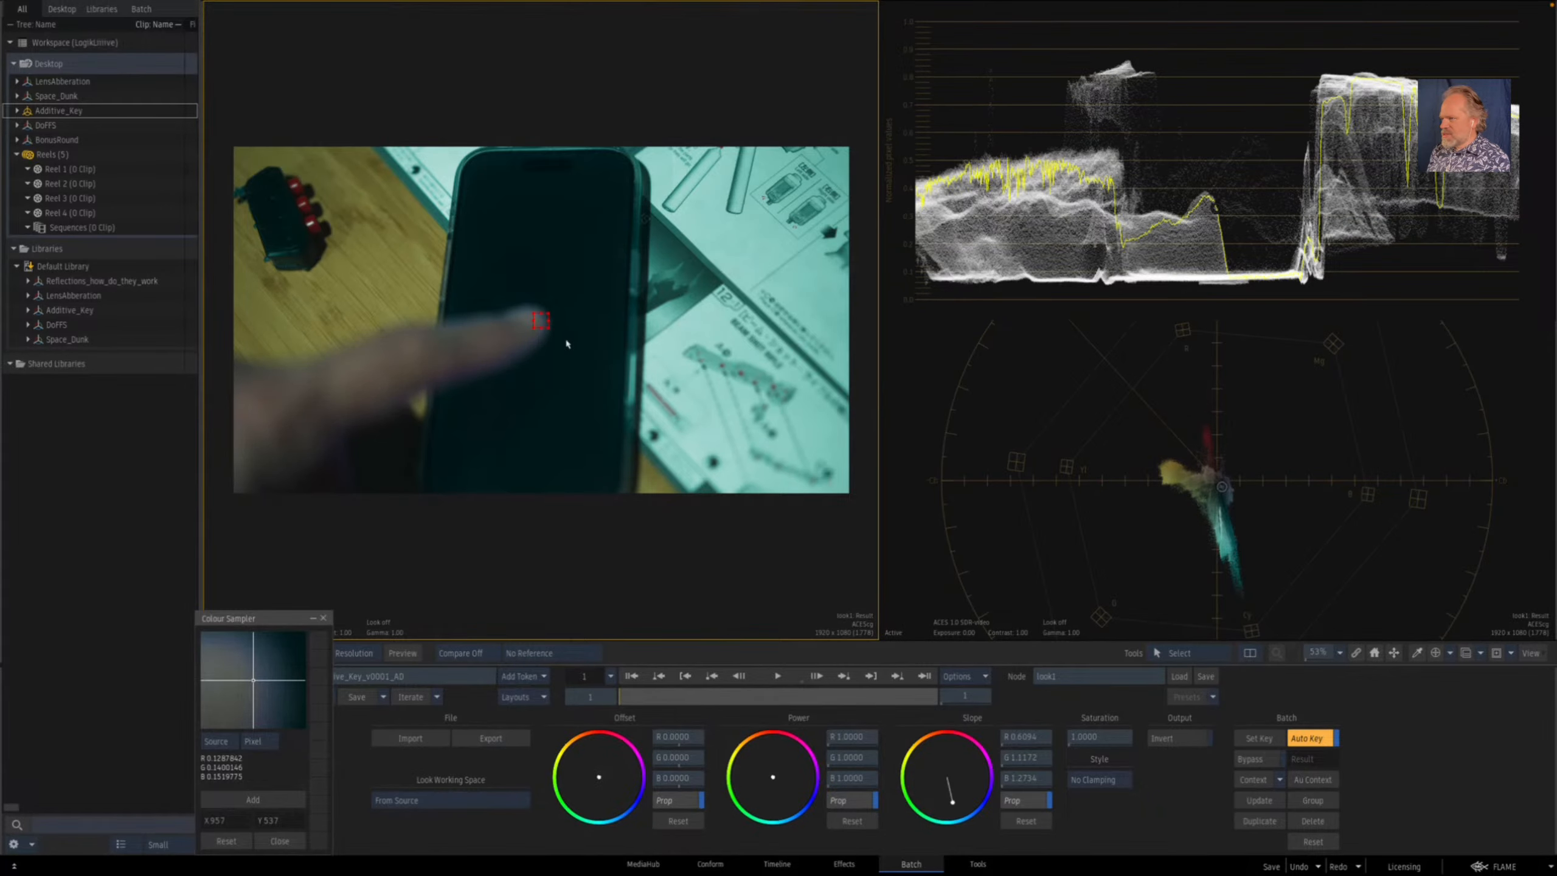
left_click(499, 335)
mouse_move(500, 337)
left_mouse_down()
mouse_move(479, 340)
mouse_move(494, 359)
left_mouse_up()
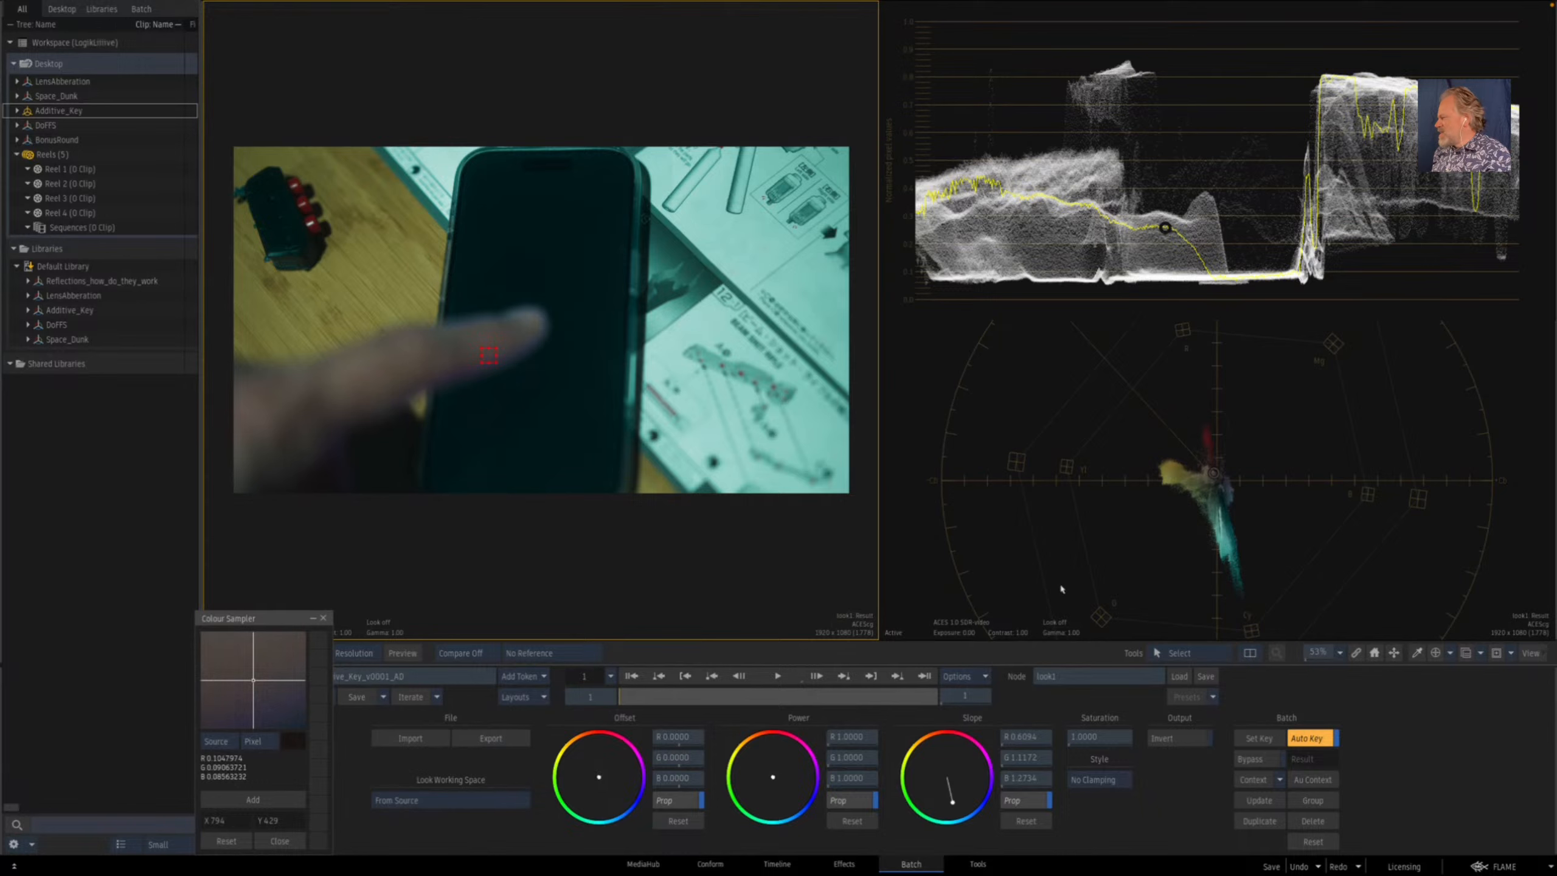
- Bypass and re-enable look1 to compare the sampled colour, resample higher on the finger and return to the schematic
left_click(1261, 759)
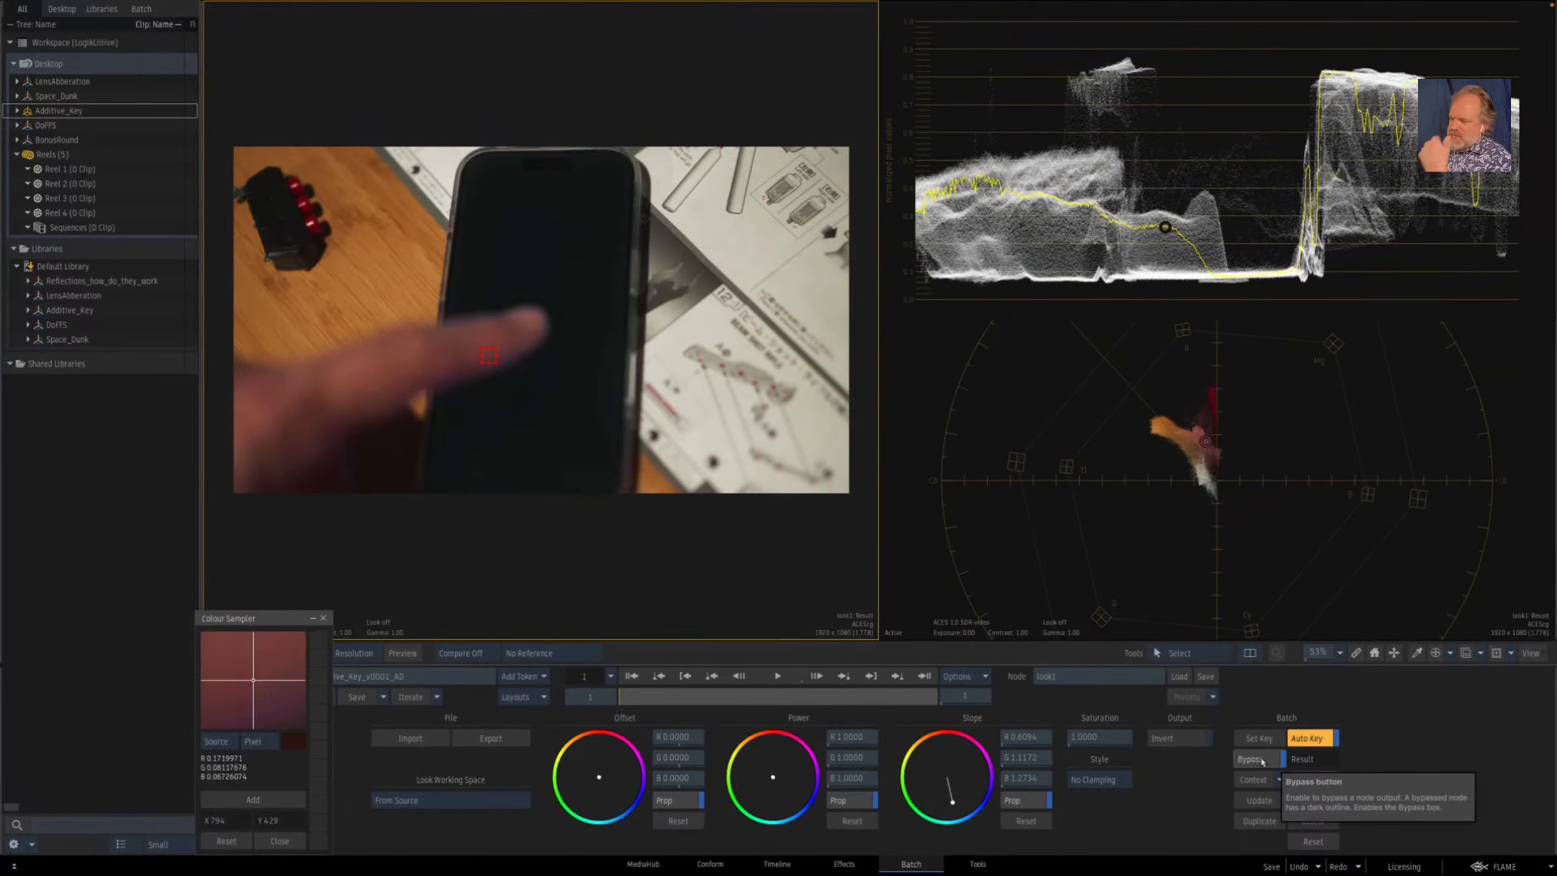
left_click(1262, 760)
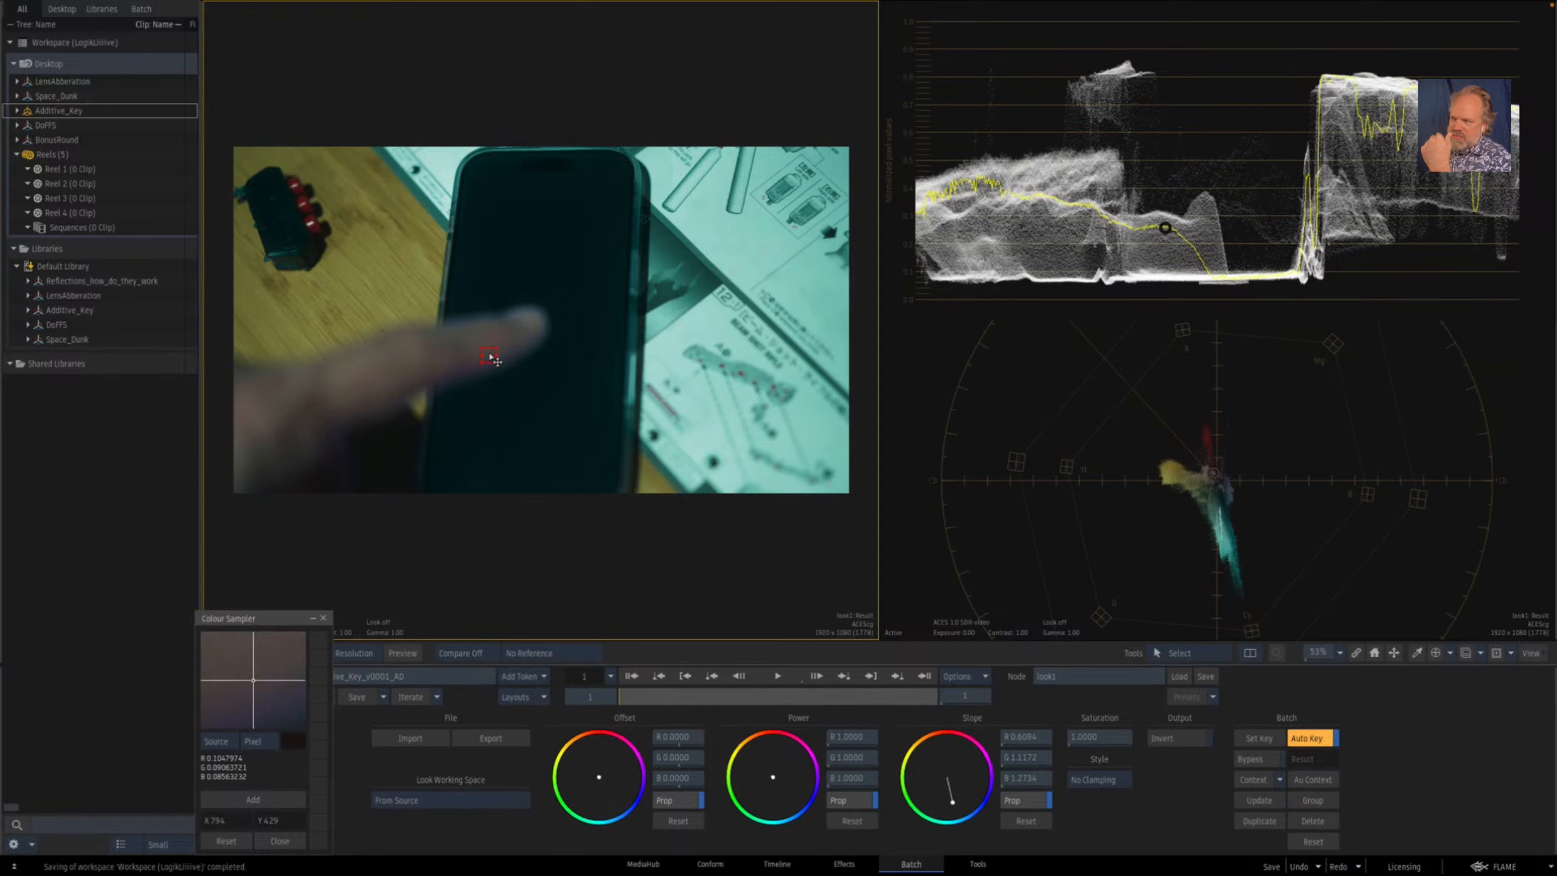
left_click_drag(495, 361, 497, 344)
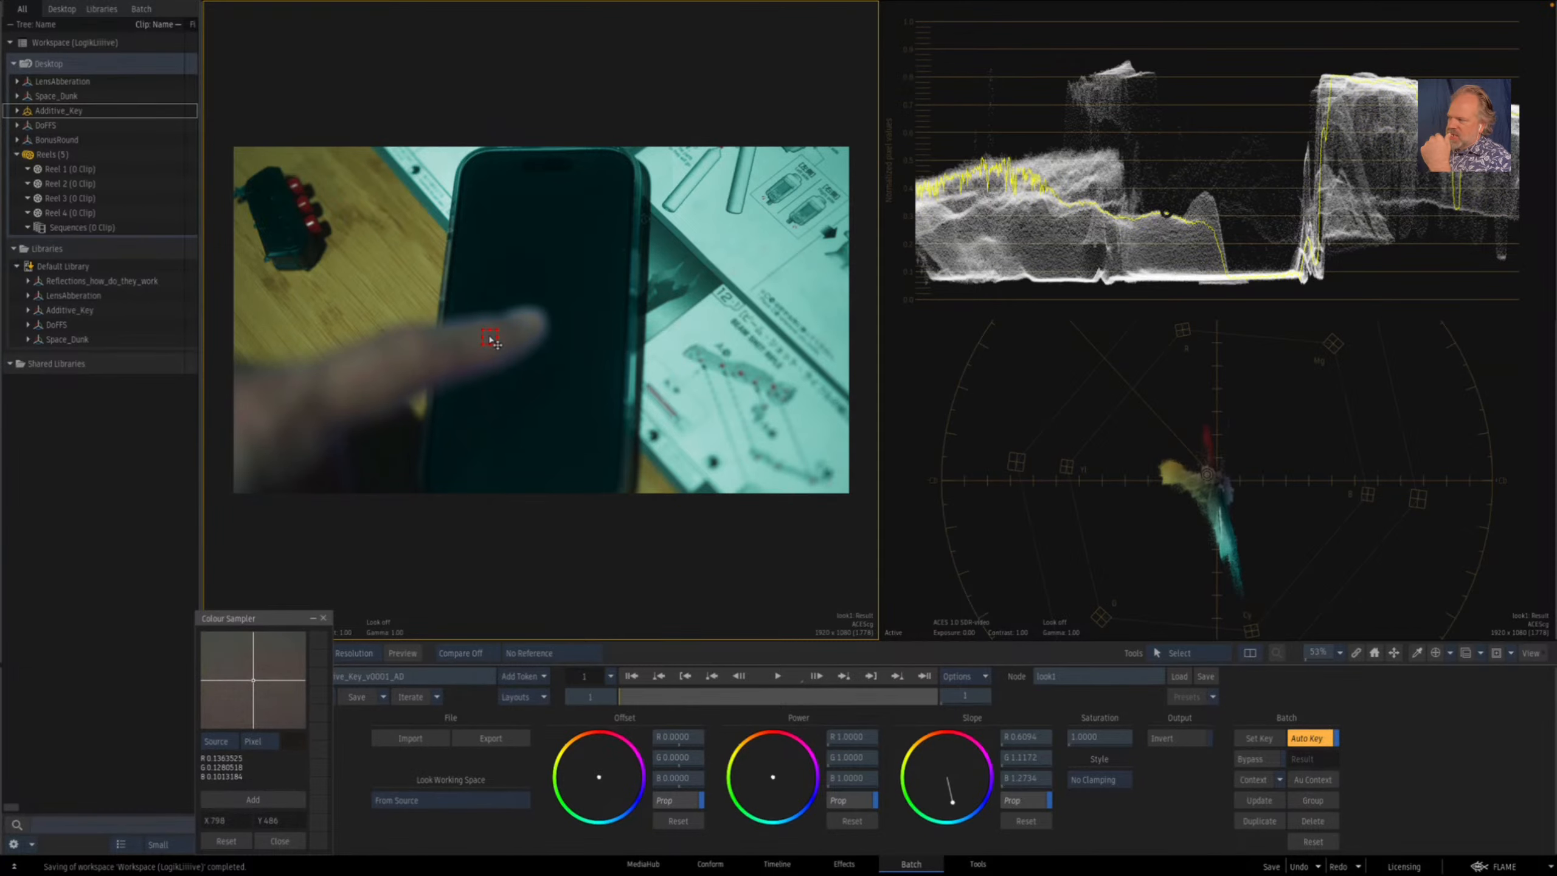
key("Escape")
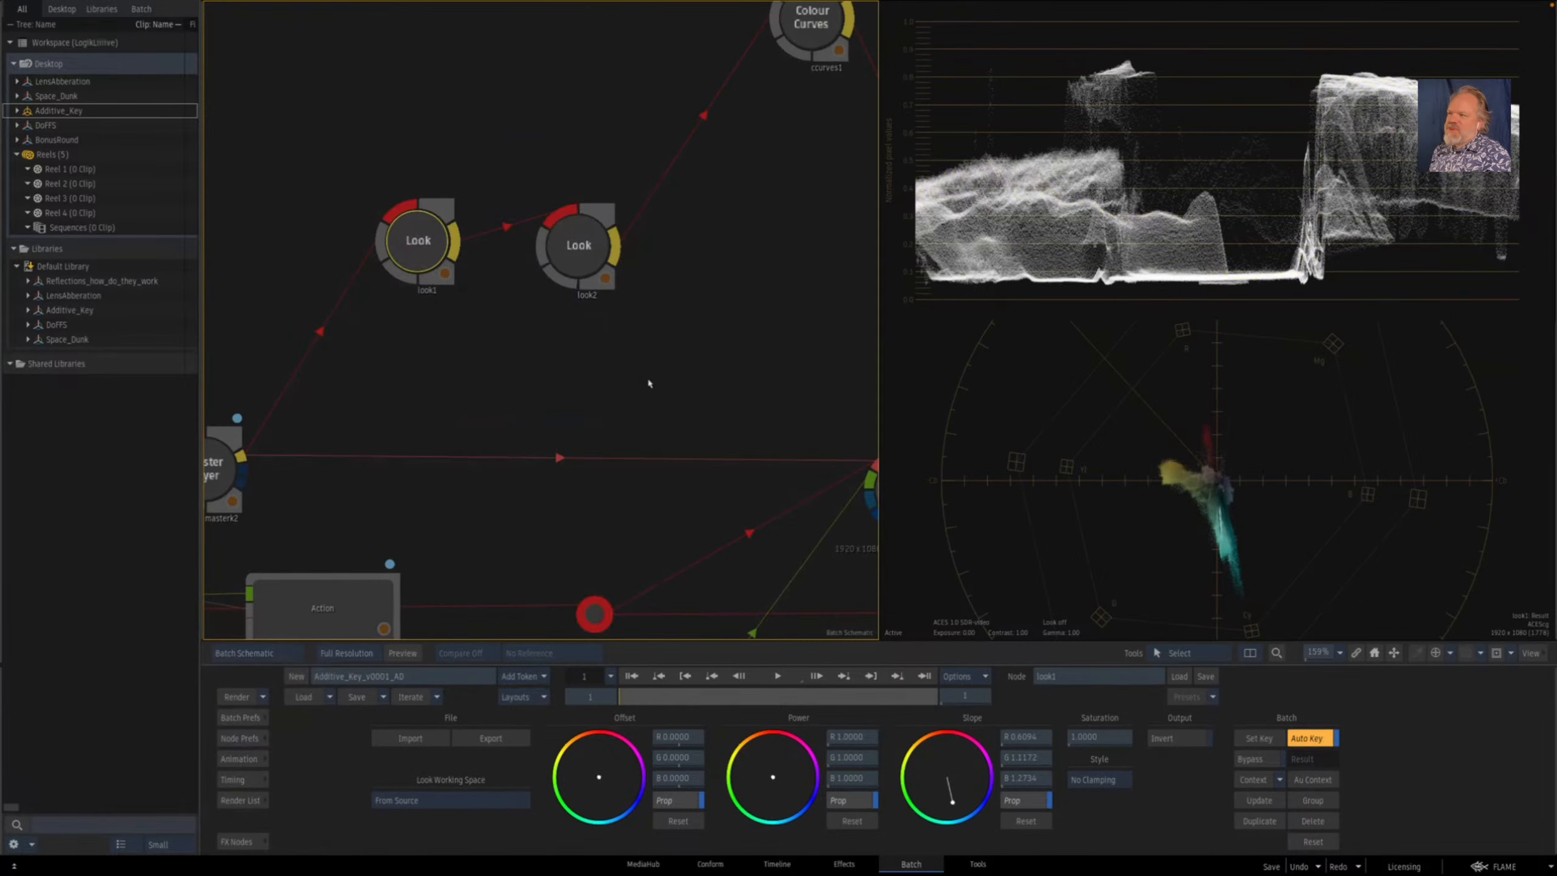
- View look2's saturated result beside the scopes, examining the coloured fringe around the fingertip up close
left_click_drag(735, 307, 585, 471)
left_click(453, 424)
key("F4")
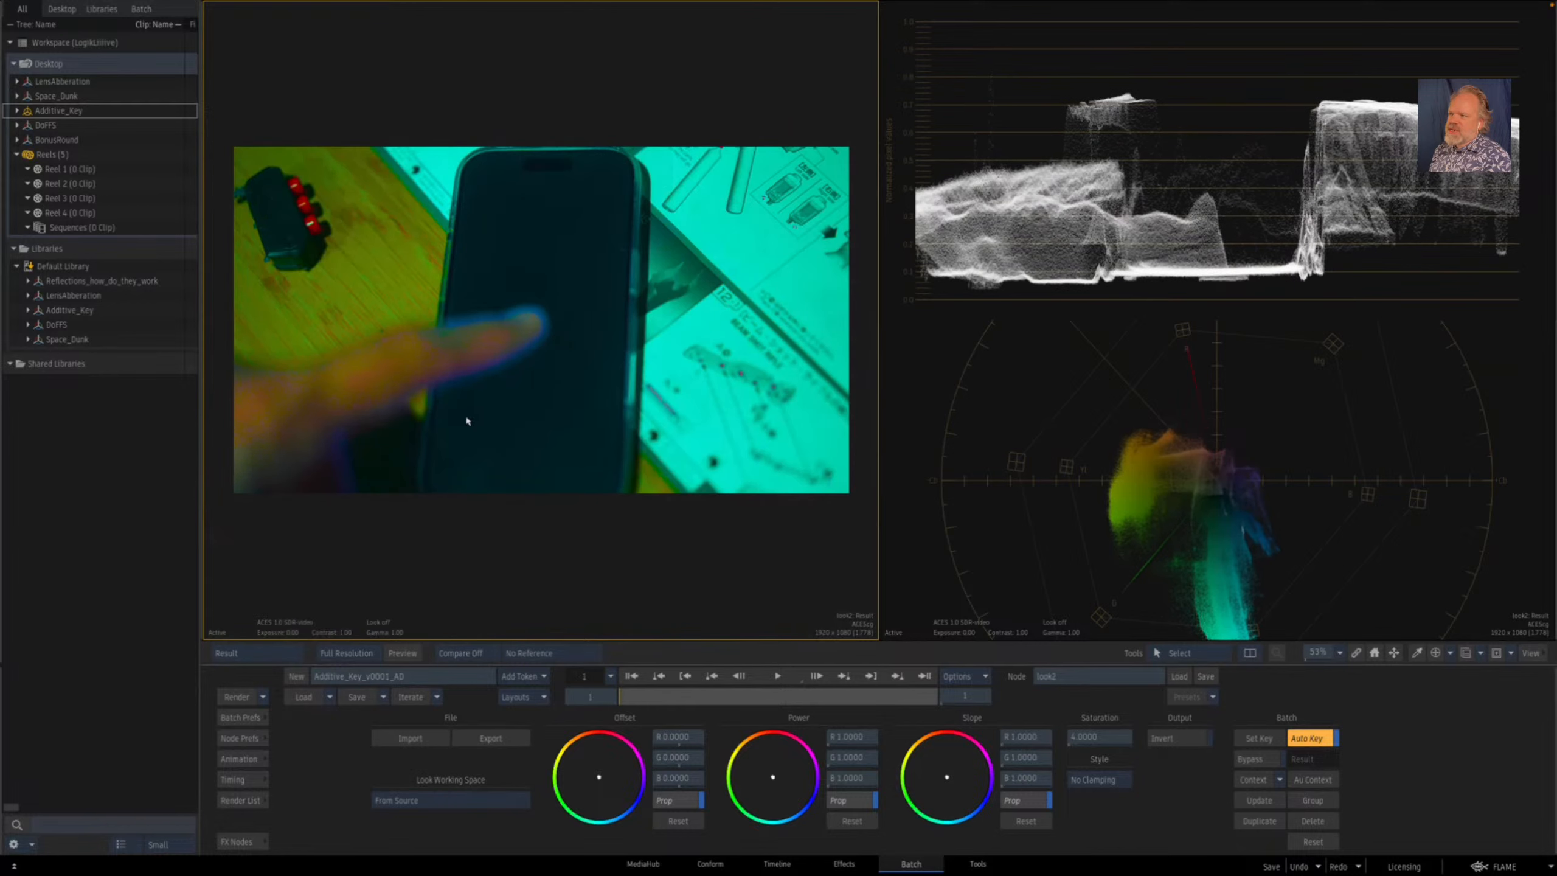
left_click_drag(439, 420, 554, 369)
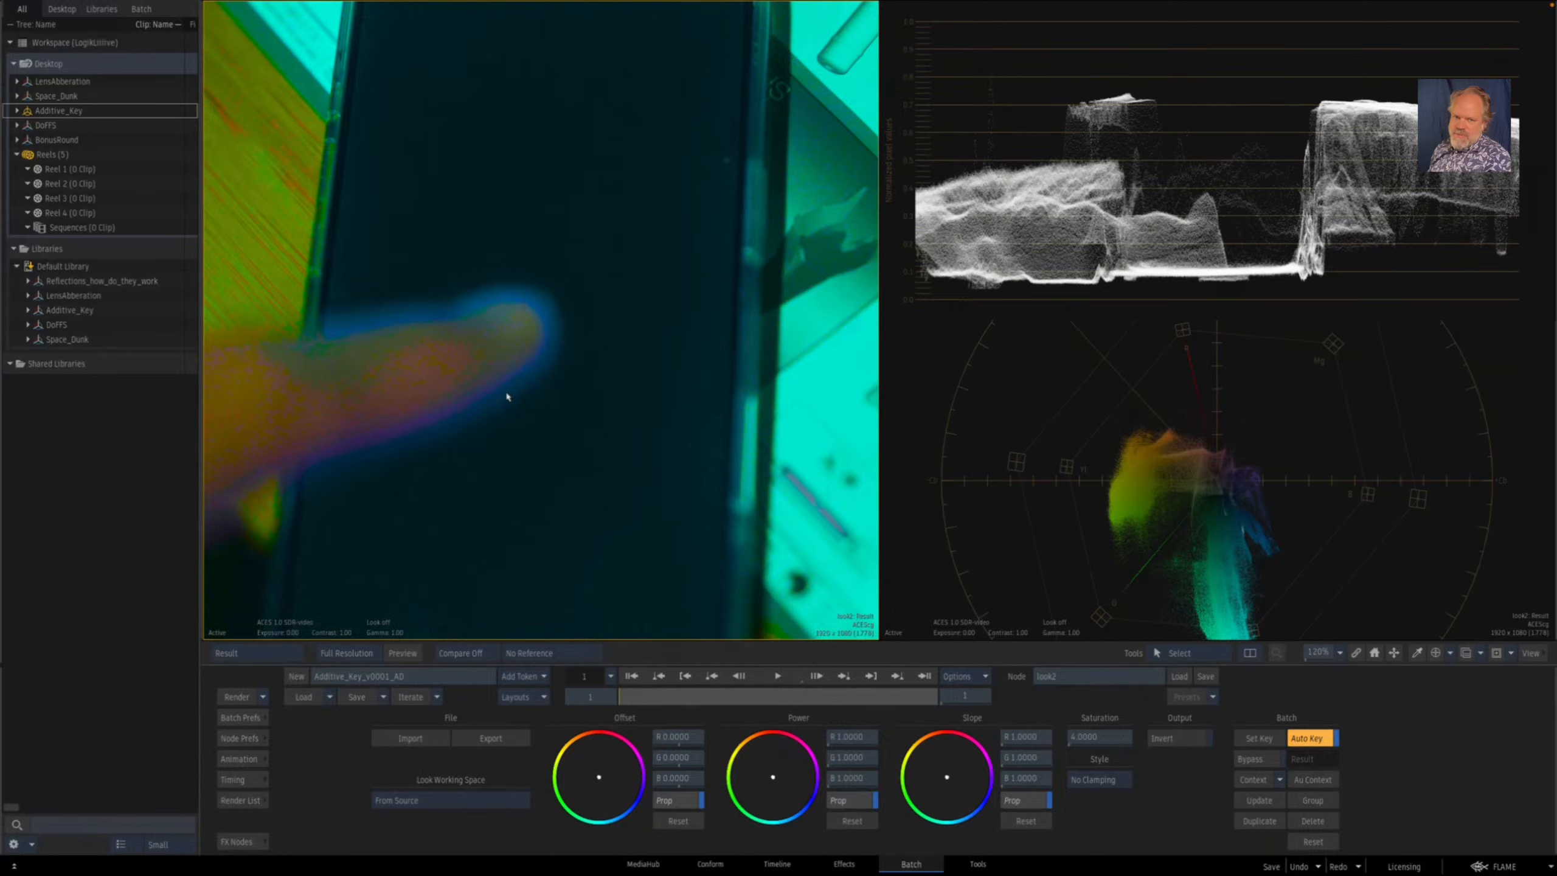
- View the Colour Curves node's result and examine how its curve treats the fringe around the finger
key("Escape")
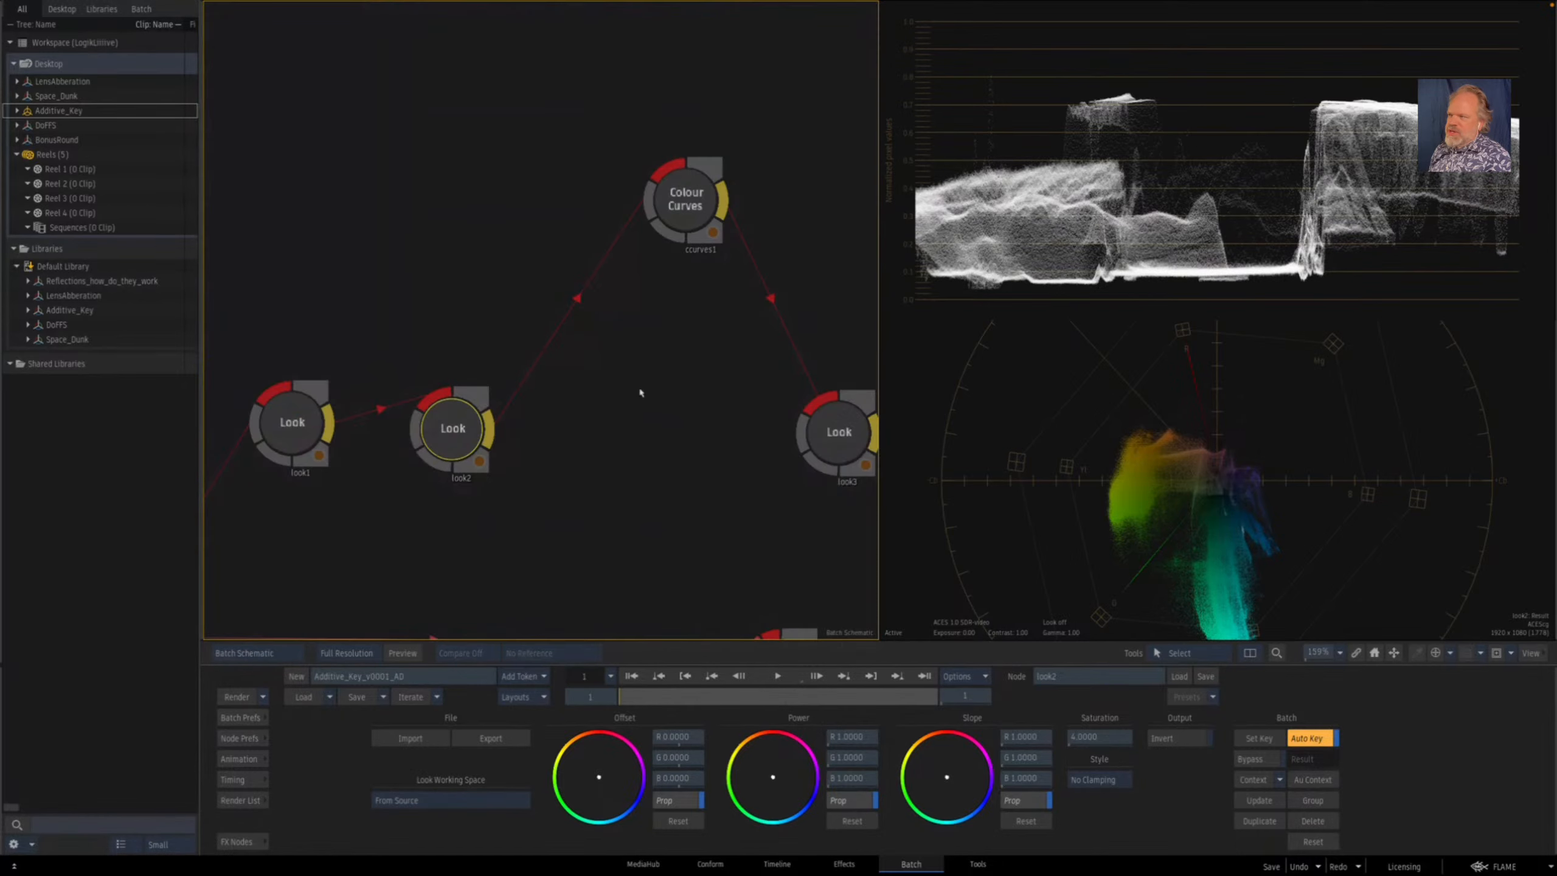
left_click_drag(711, 317, 639, 359)
double_click(613, 246)
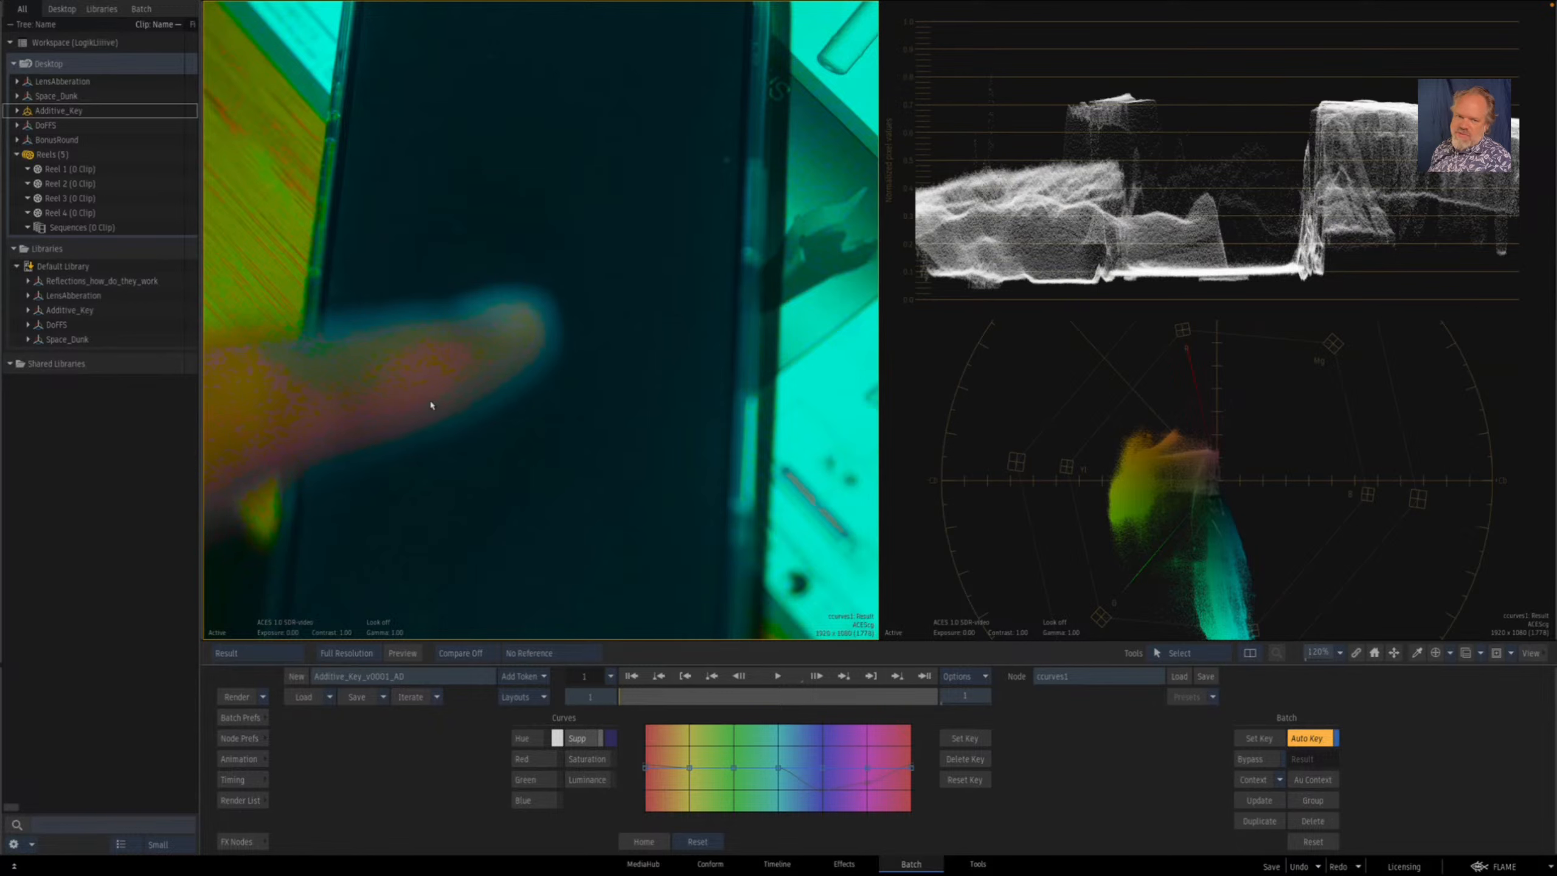
- View look3's inverted-saturation result beside the scopes to check the finger's edges
key("Escape")
left_click_drag(649, 496, 429, 459)
double_click(527, 451)
key("F4")
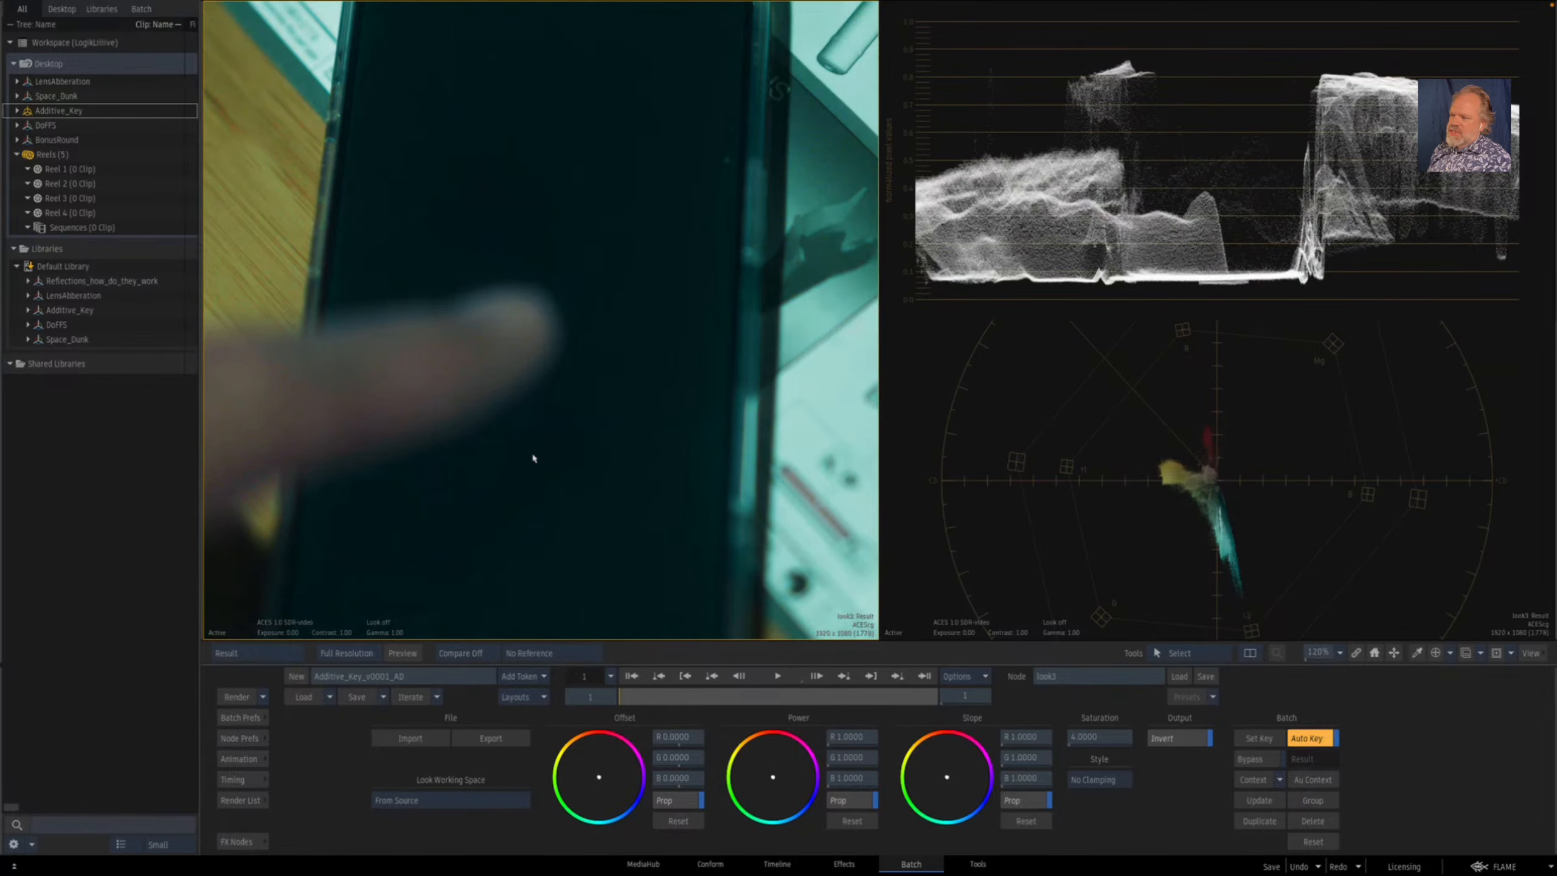
- Return to a single view, check look3's scopes at full width and go back to the schematic
key("Escape")
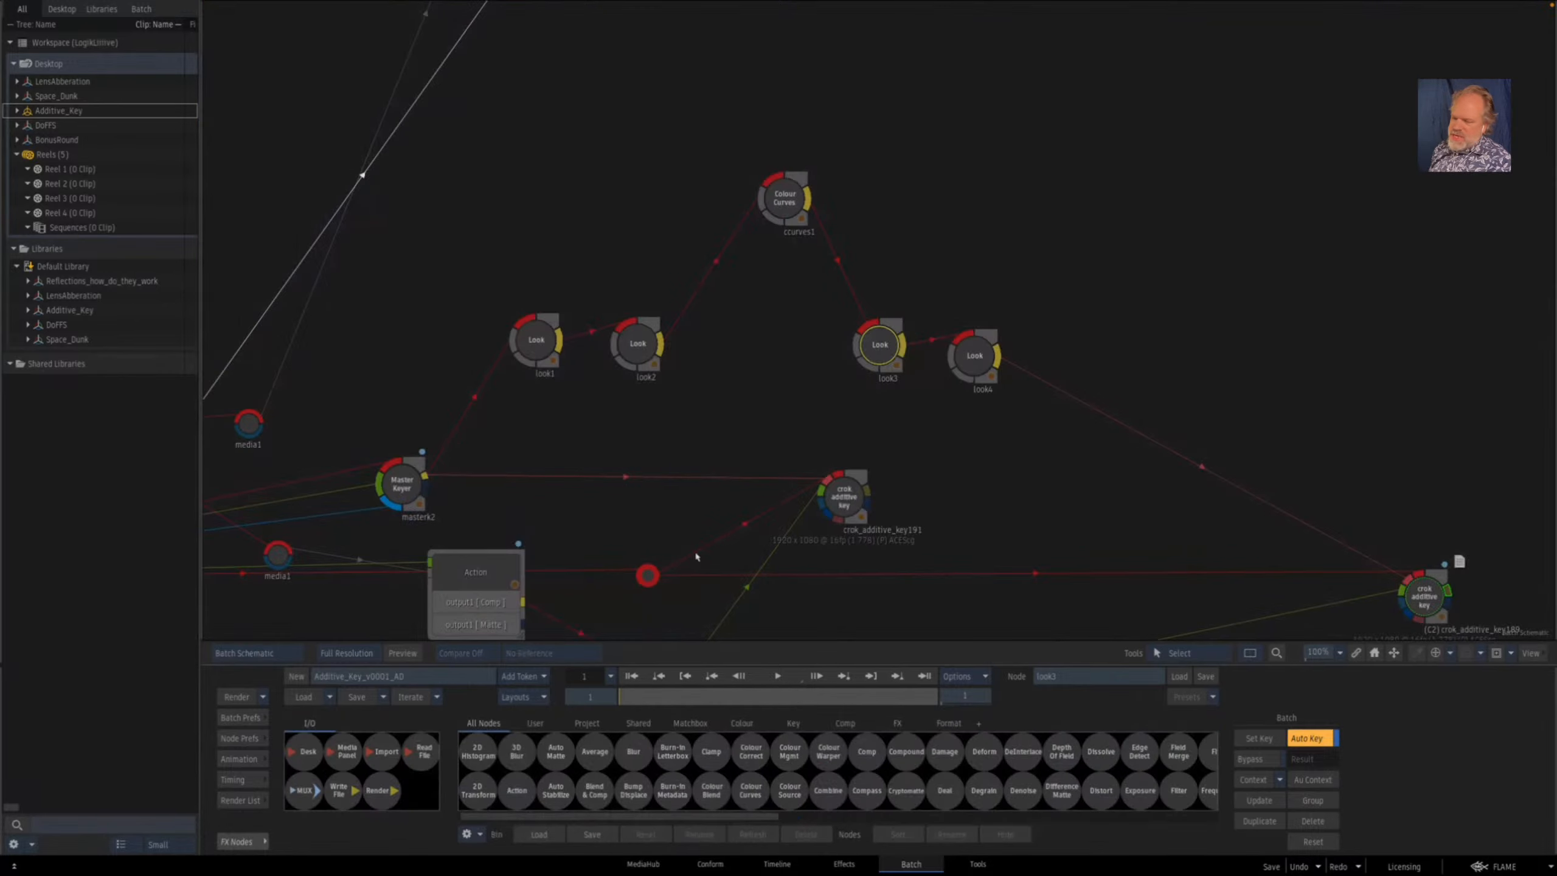
key("Escape")
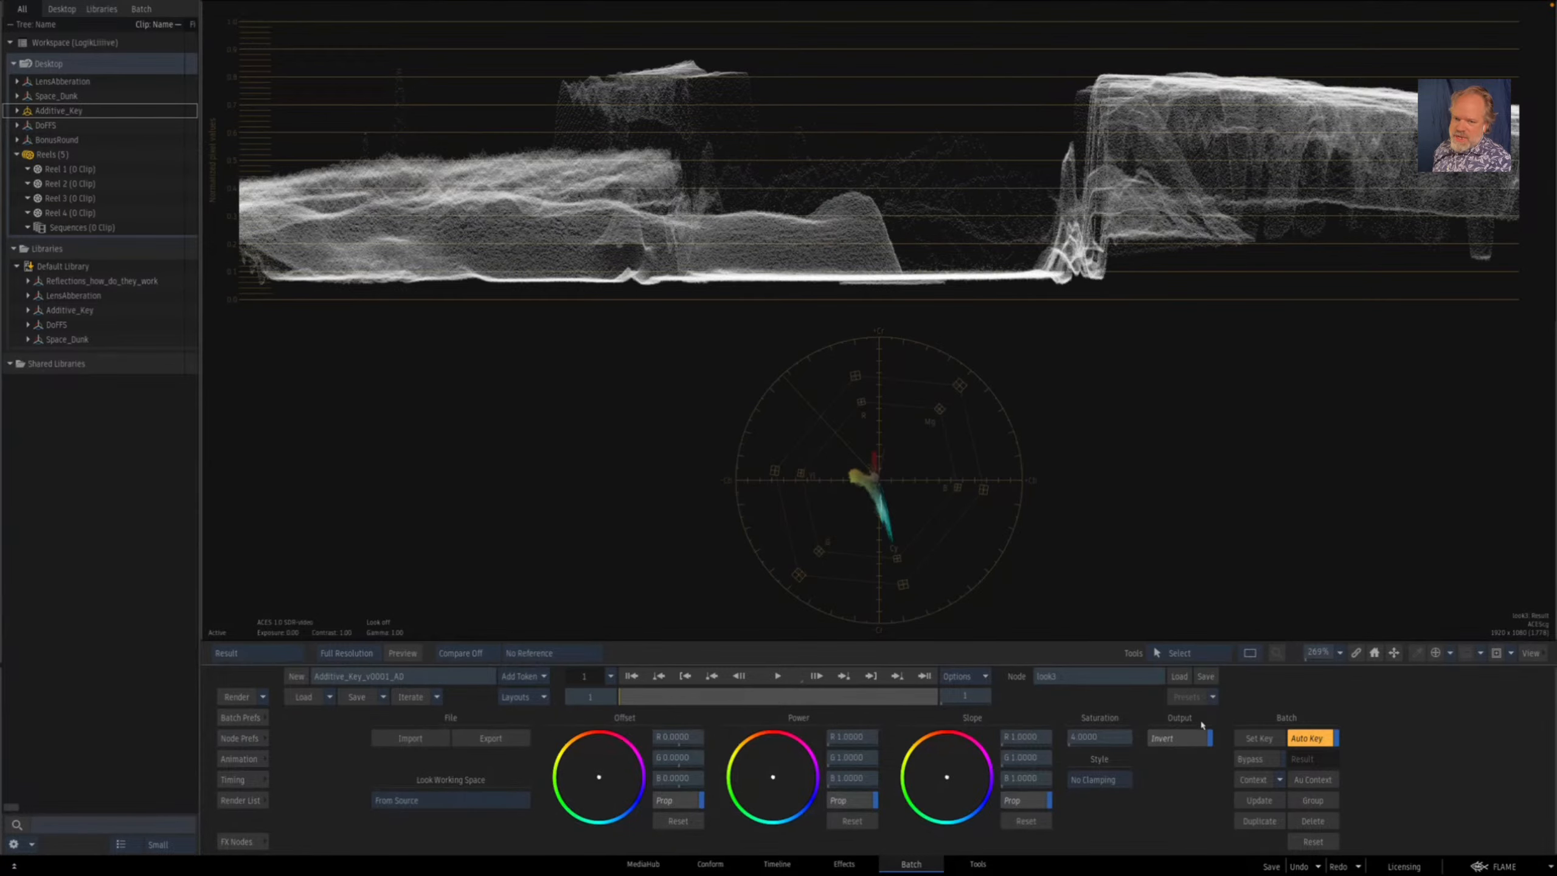
key("Escape")
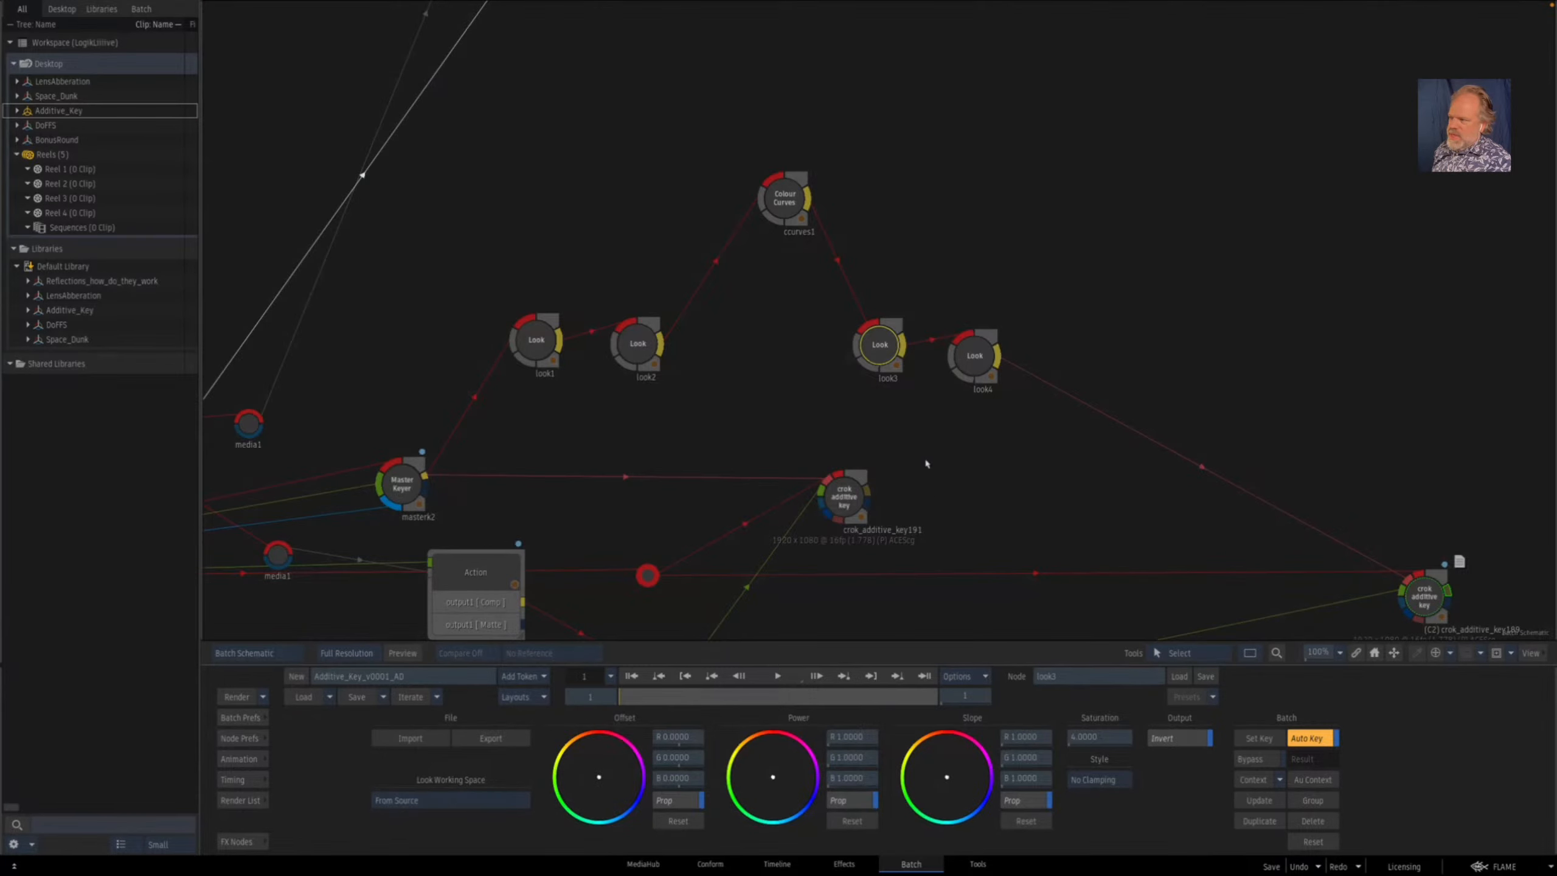
- View look4's result without the scopes and examine the despilled fingertip against the dark phone screen
left_click(975, 355)
key("F4")
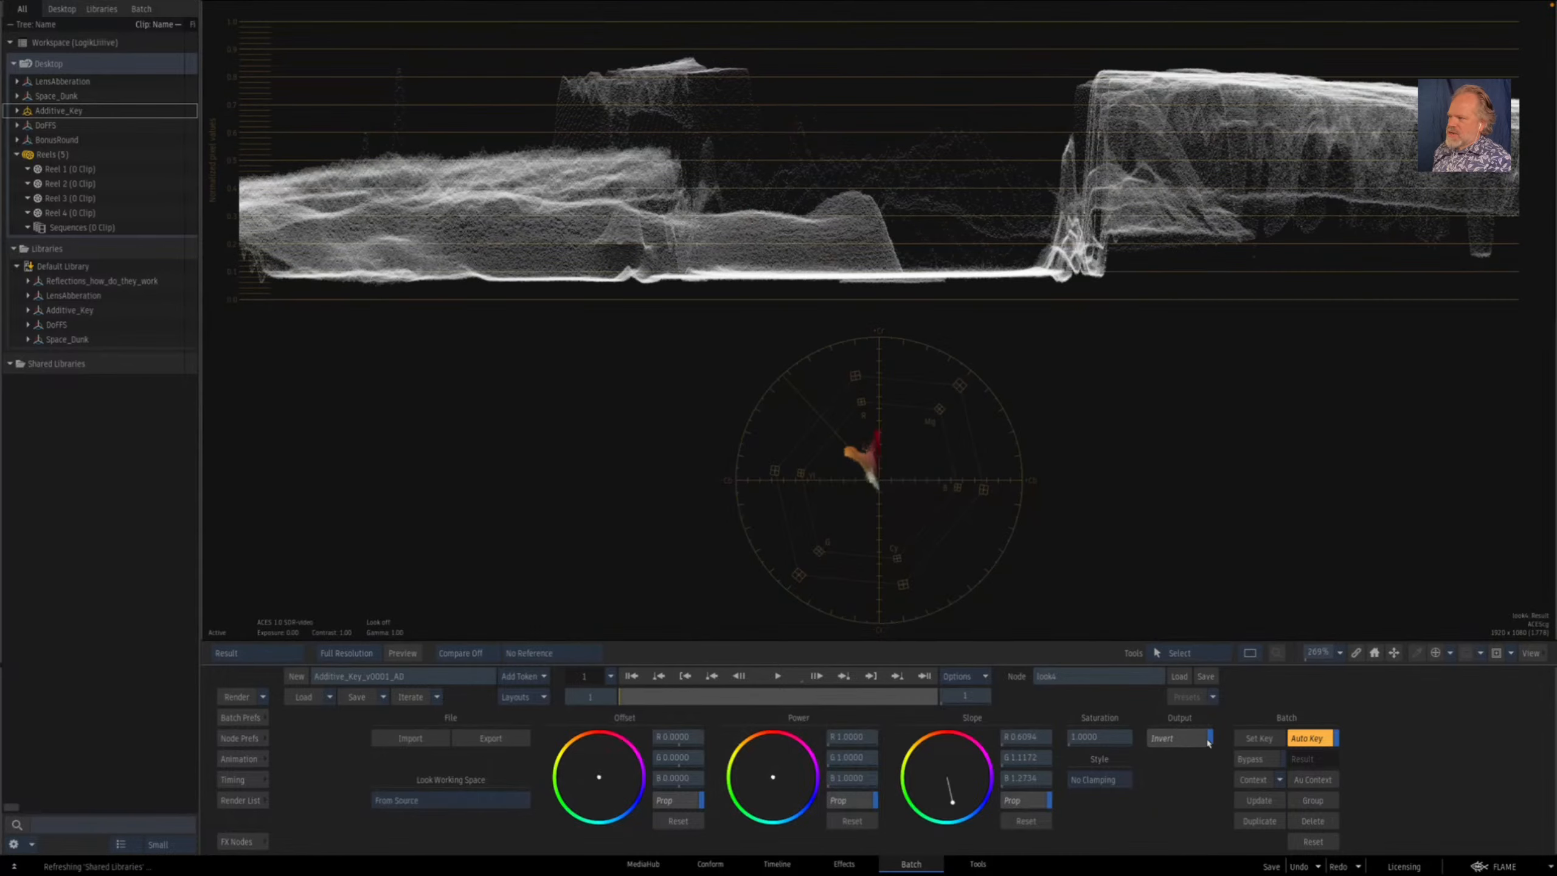
left_click(1436, 654)
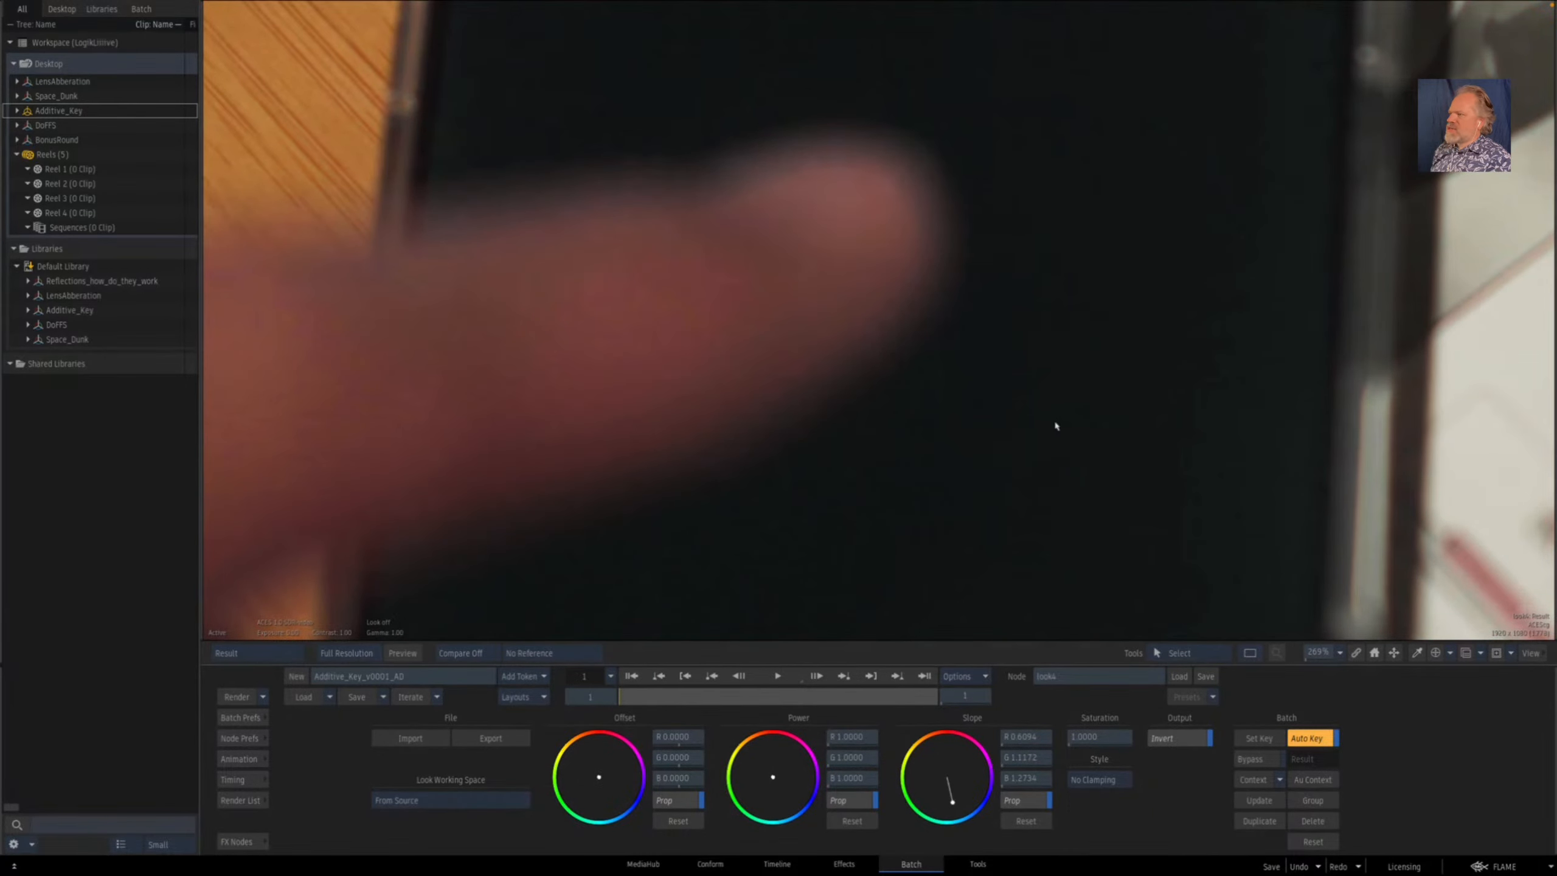
scroll(1042, 435, "down", 4)
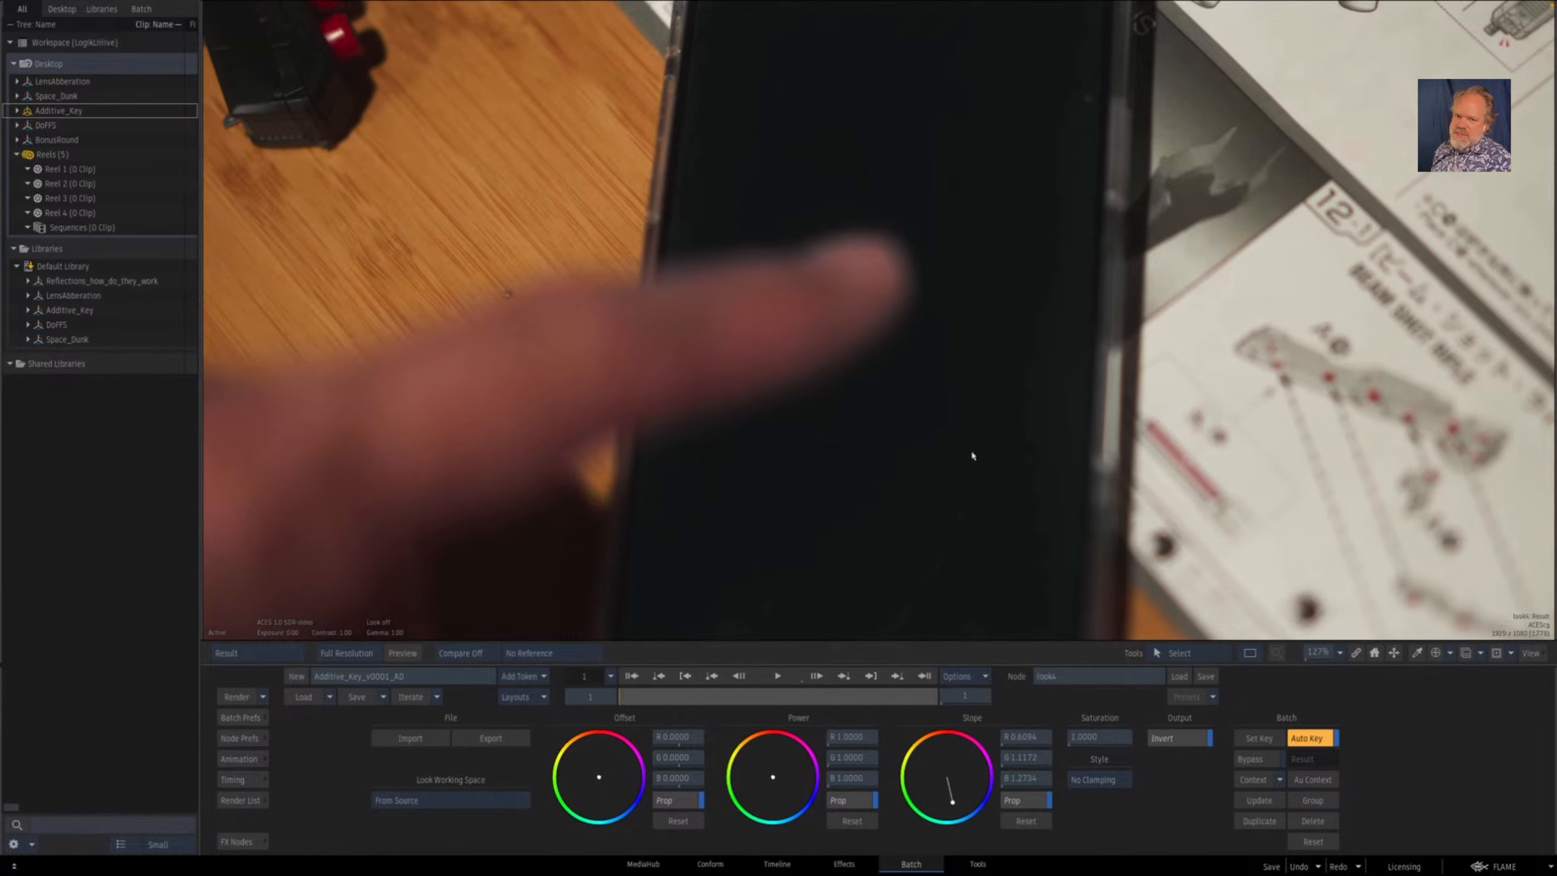
left_click_drag(859, 460, 925, 462)
key("Escape")
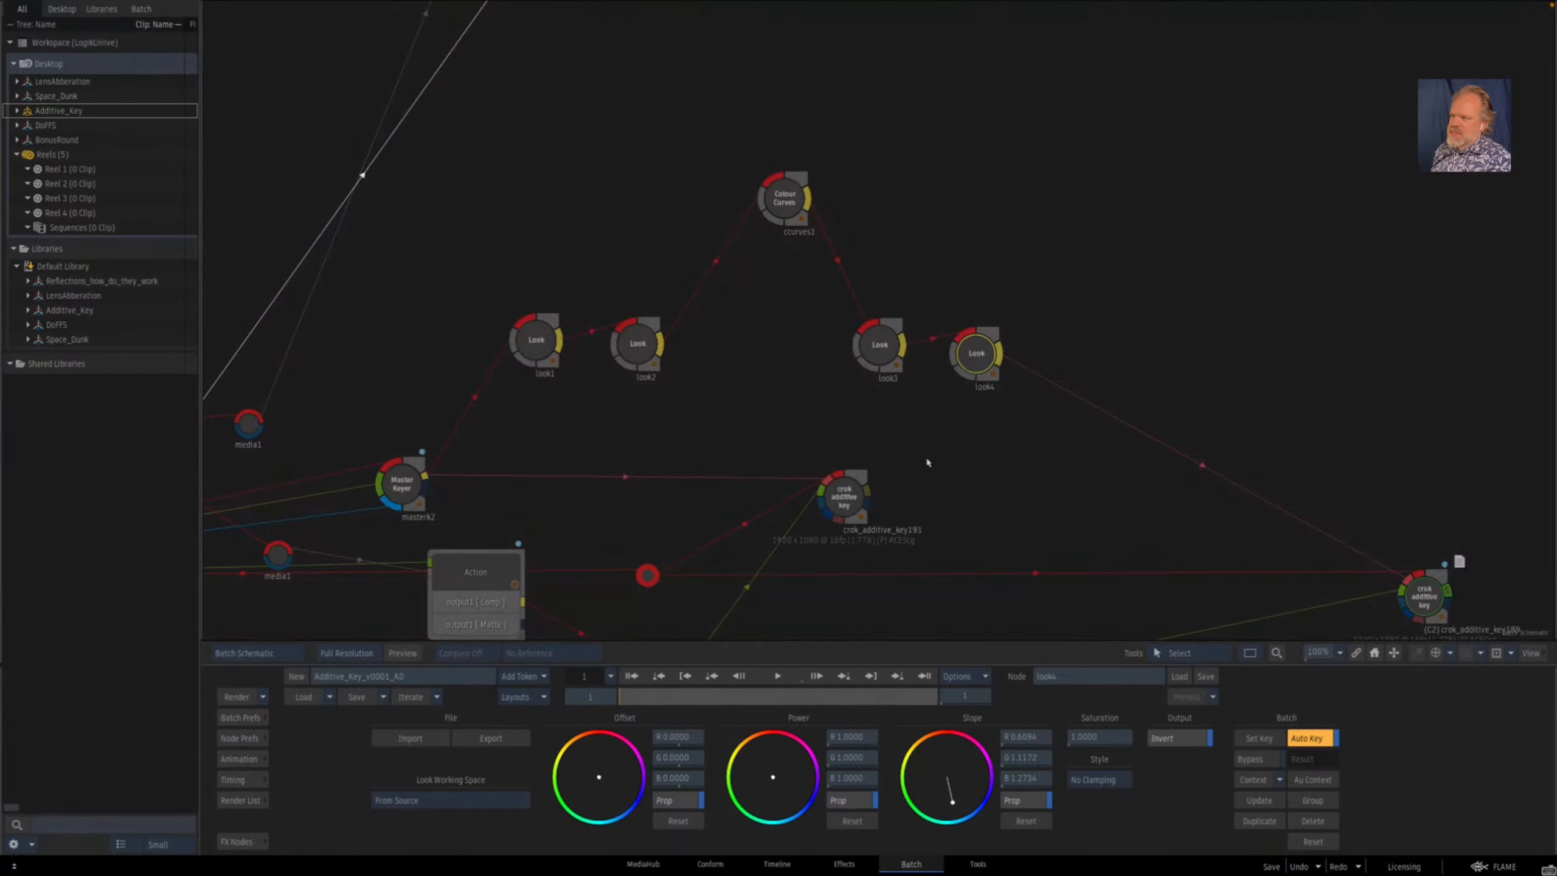
- Assign the Master Keyer masterk2 to Context 4 and the look4 node to Context 5
key("c")
left_click(402, 488)
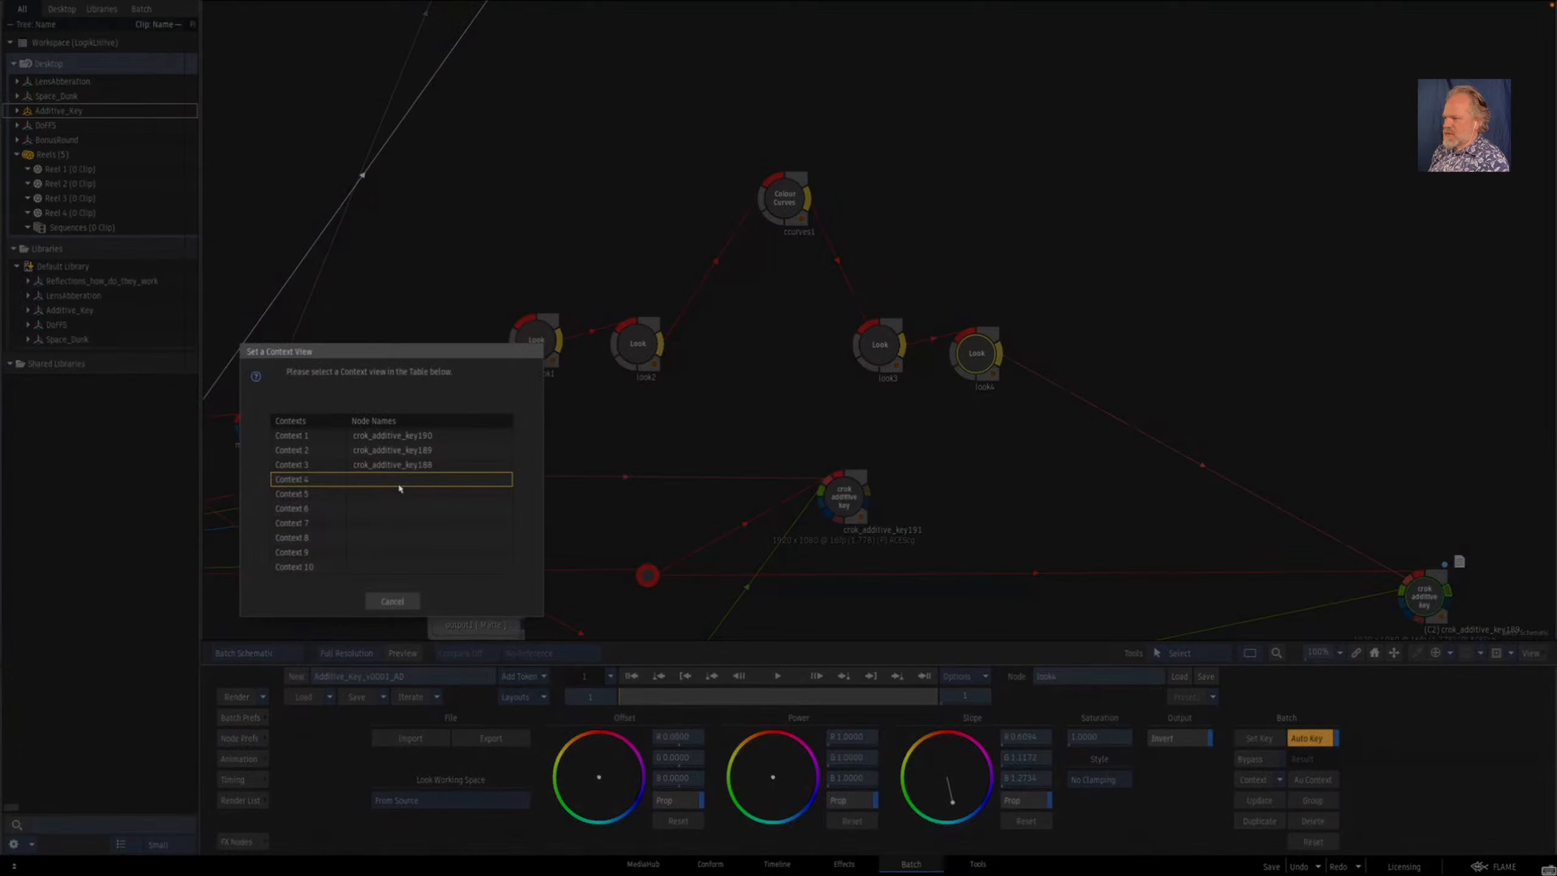
left_click(421, 477)
key("c")
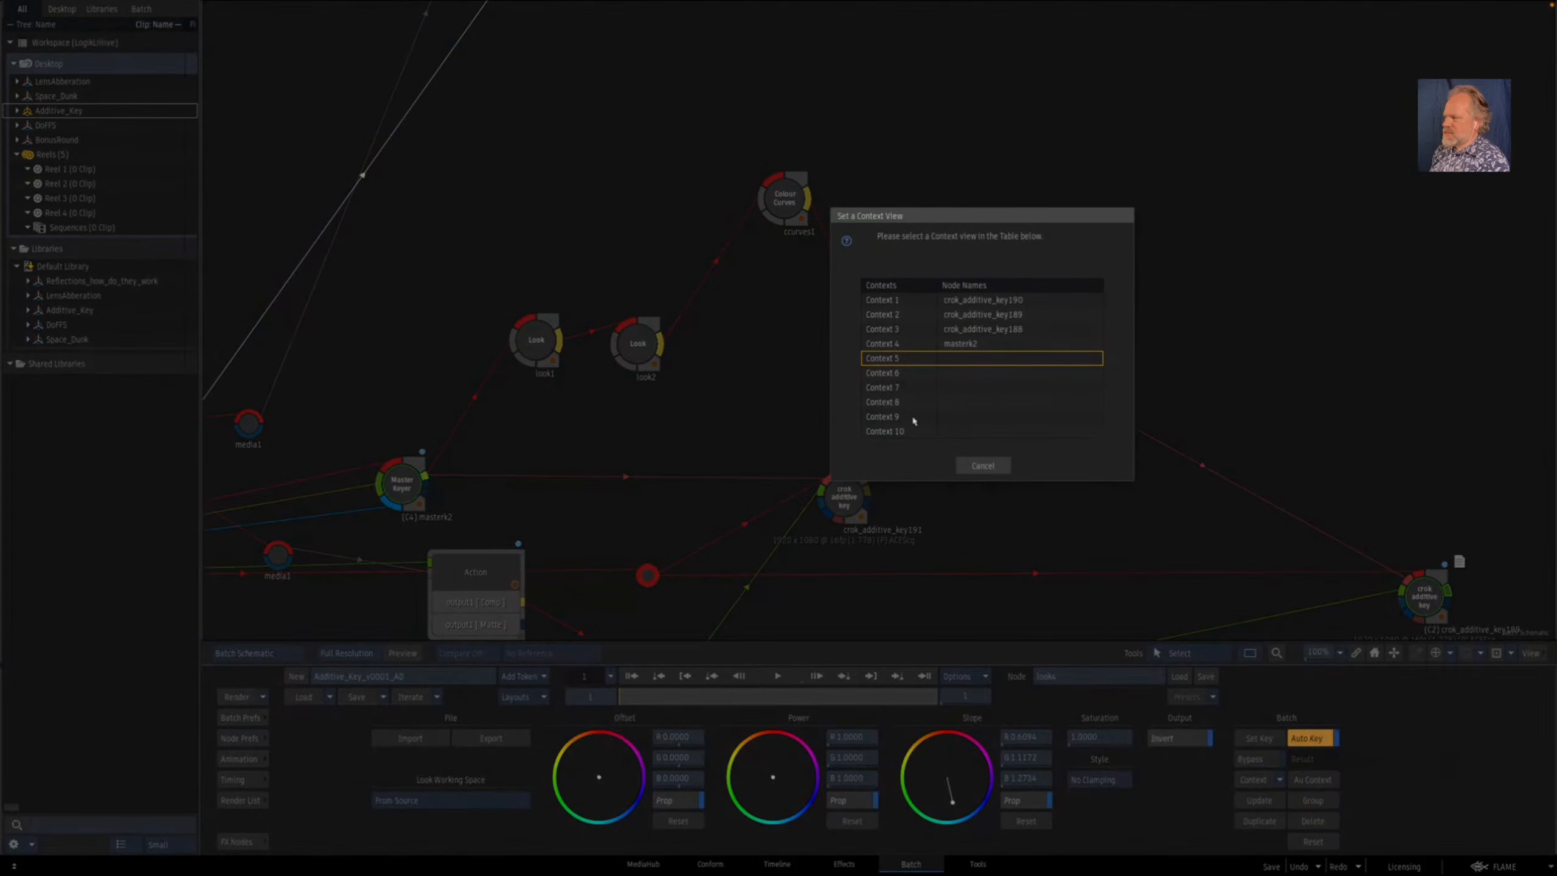
left_click(975, 359)
- Compare Context 5 with Context 4 around the finger's edges and return to the schematic
key("5")
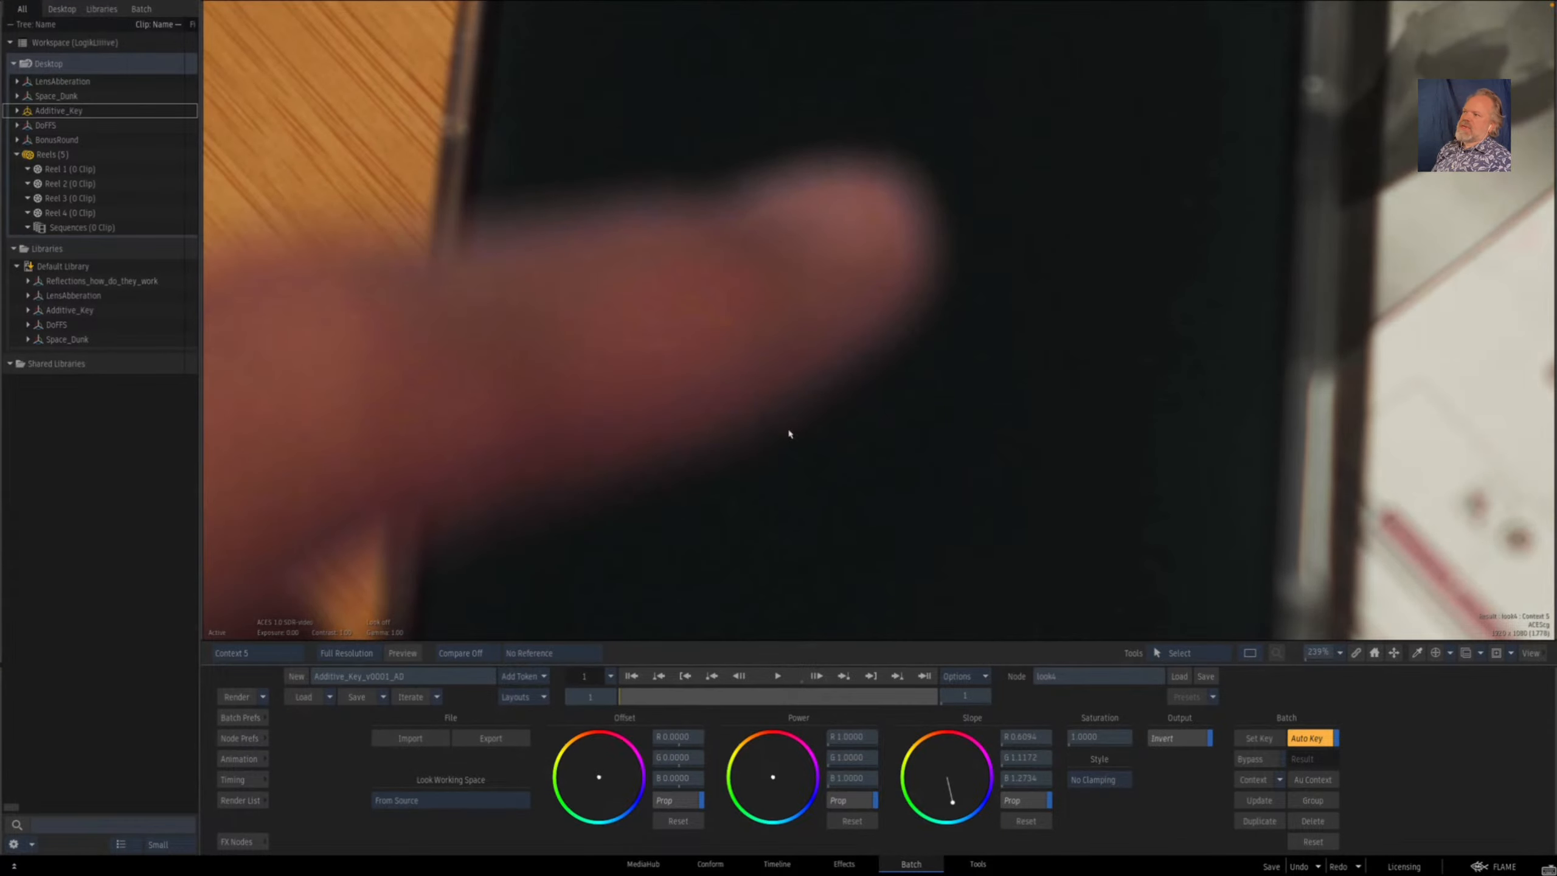
key("4")
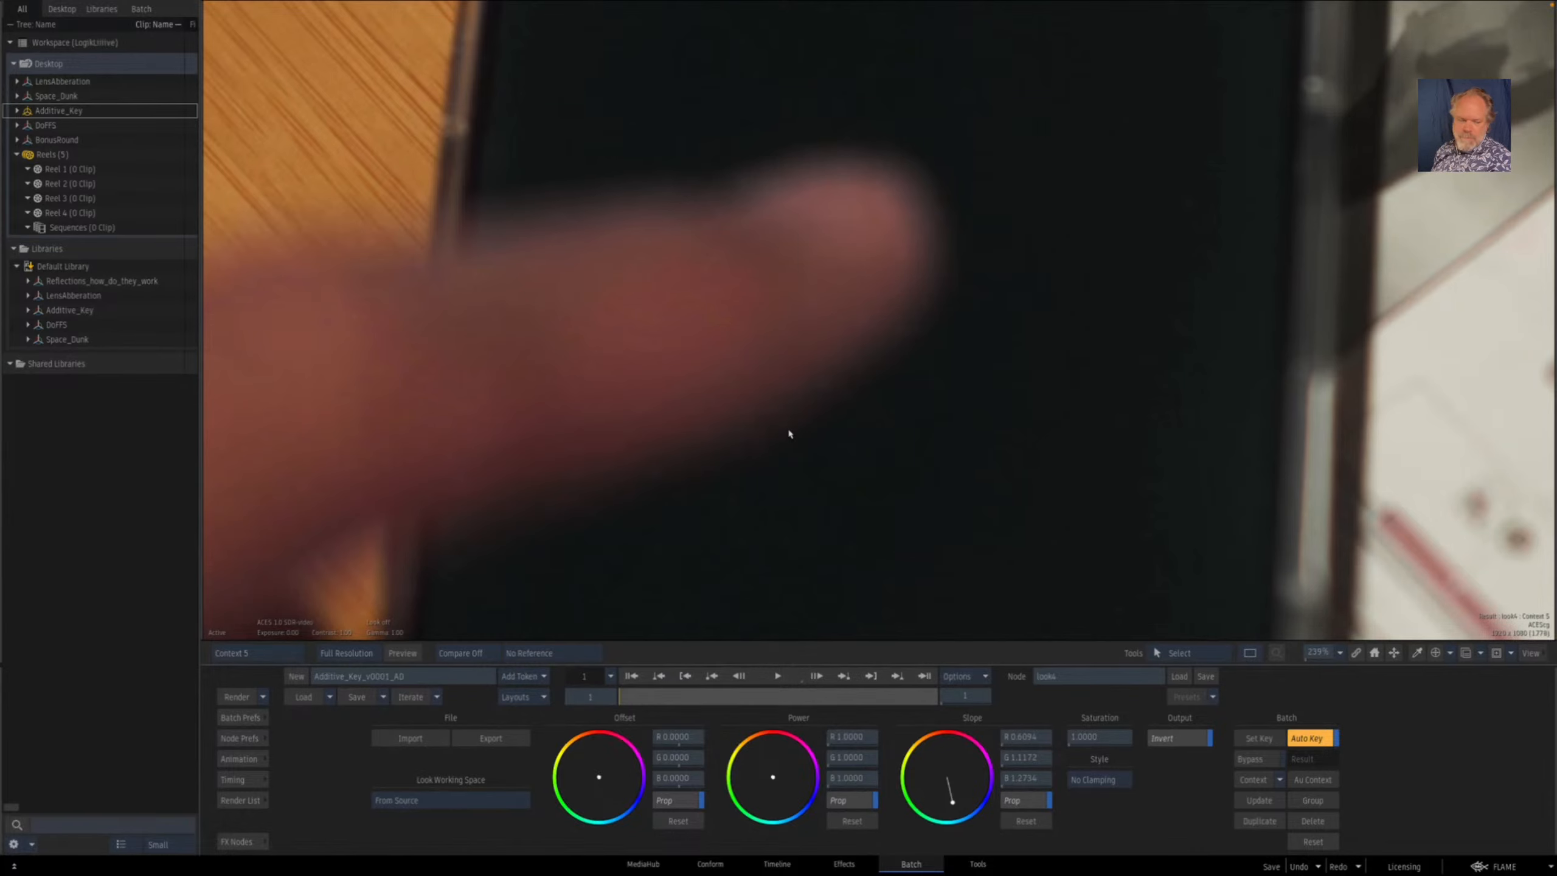
key("grave")
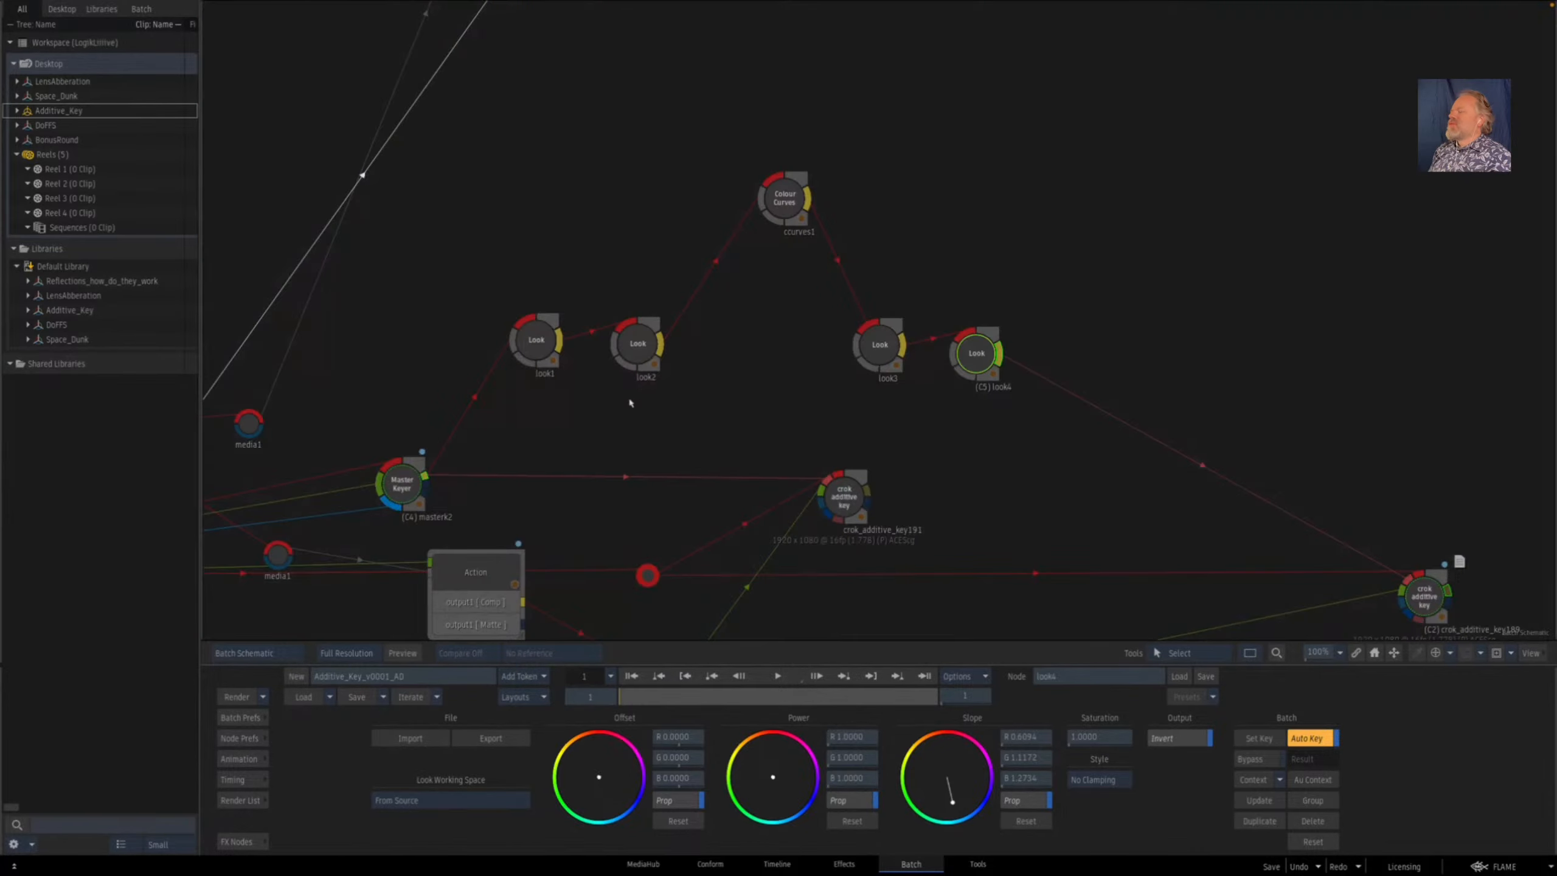
left_click_drag(641, 425, 658, 424)
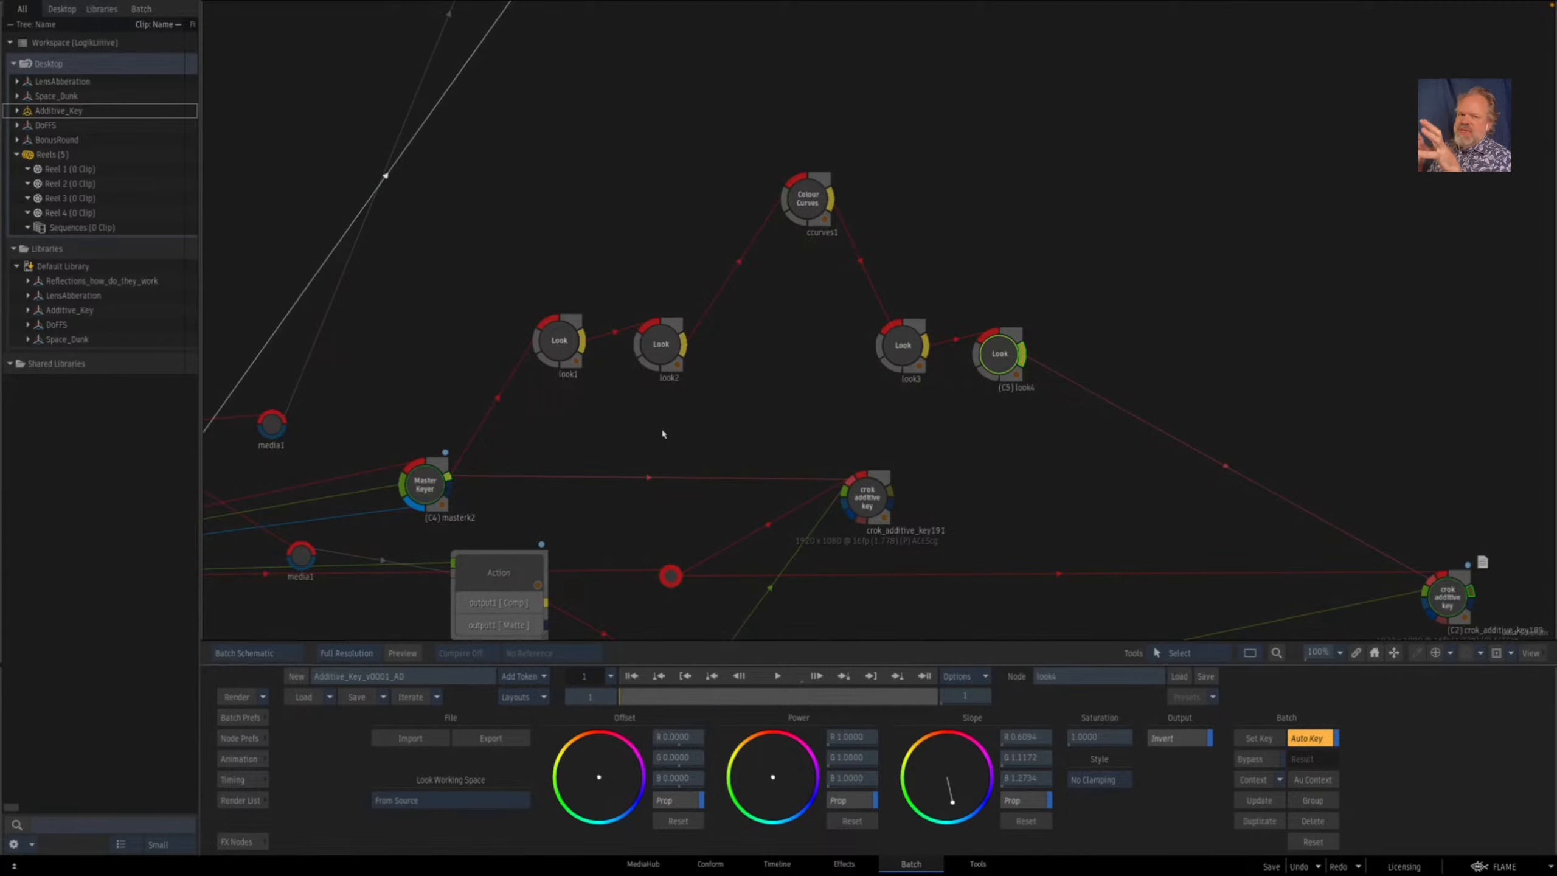
left_click_drag(562, 341, 568, 330)
left_click_drag(1024, 356, 1030, 354)
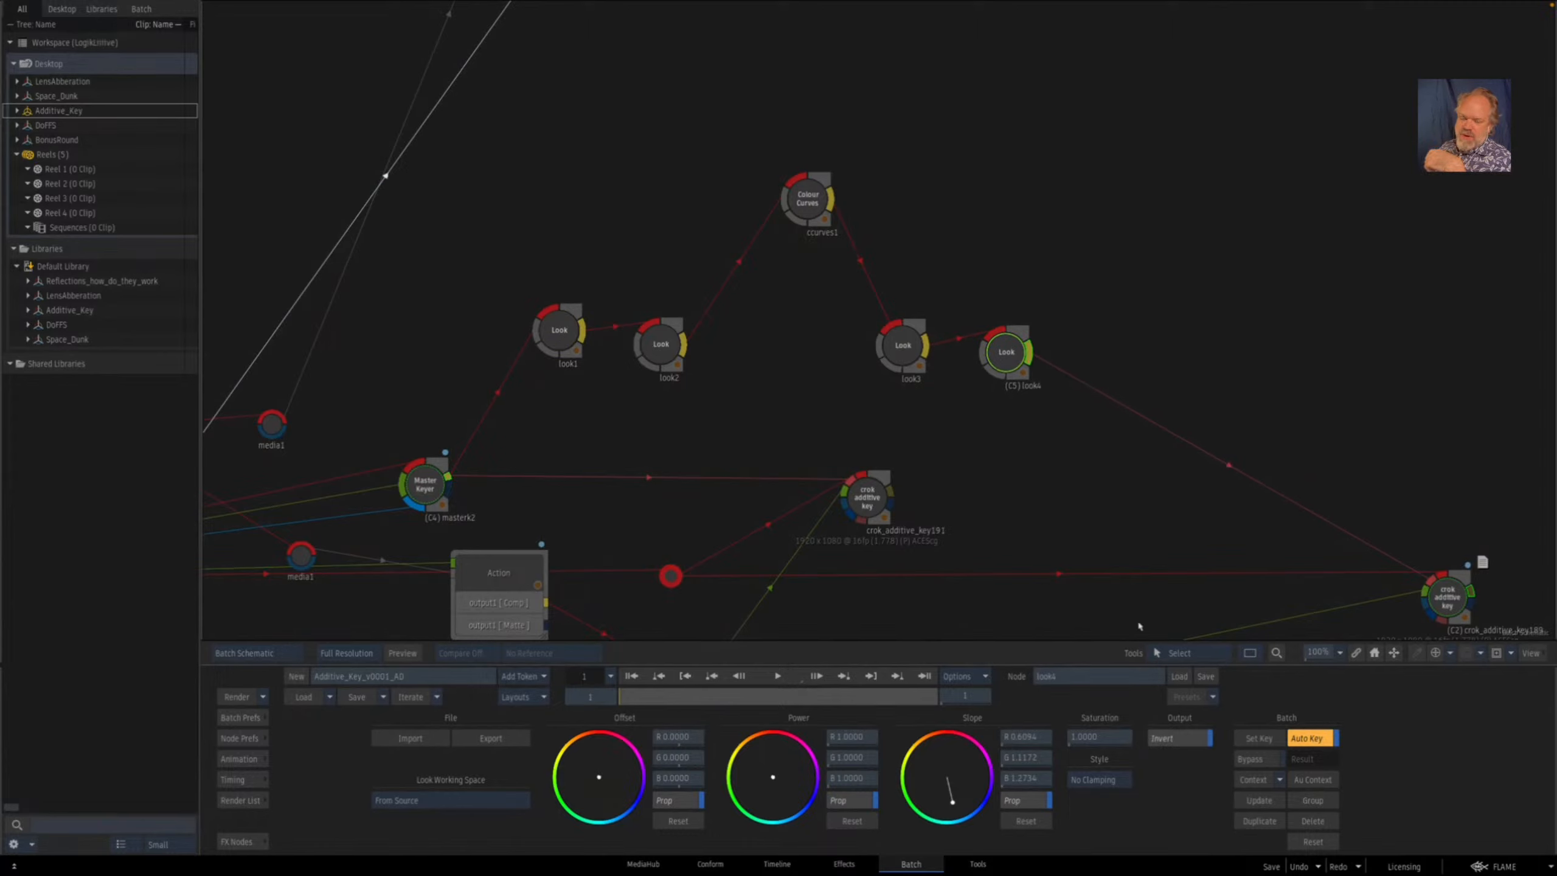
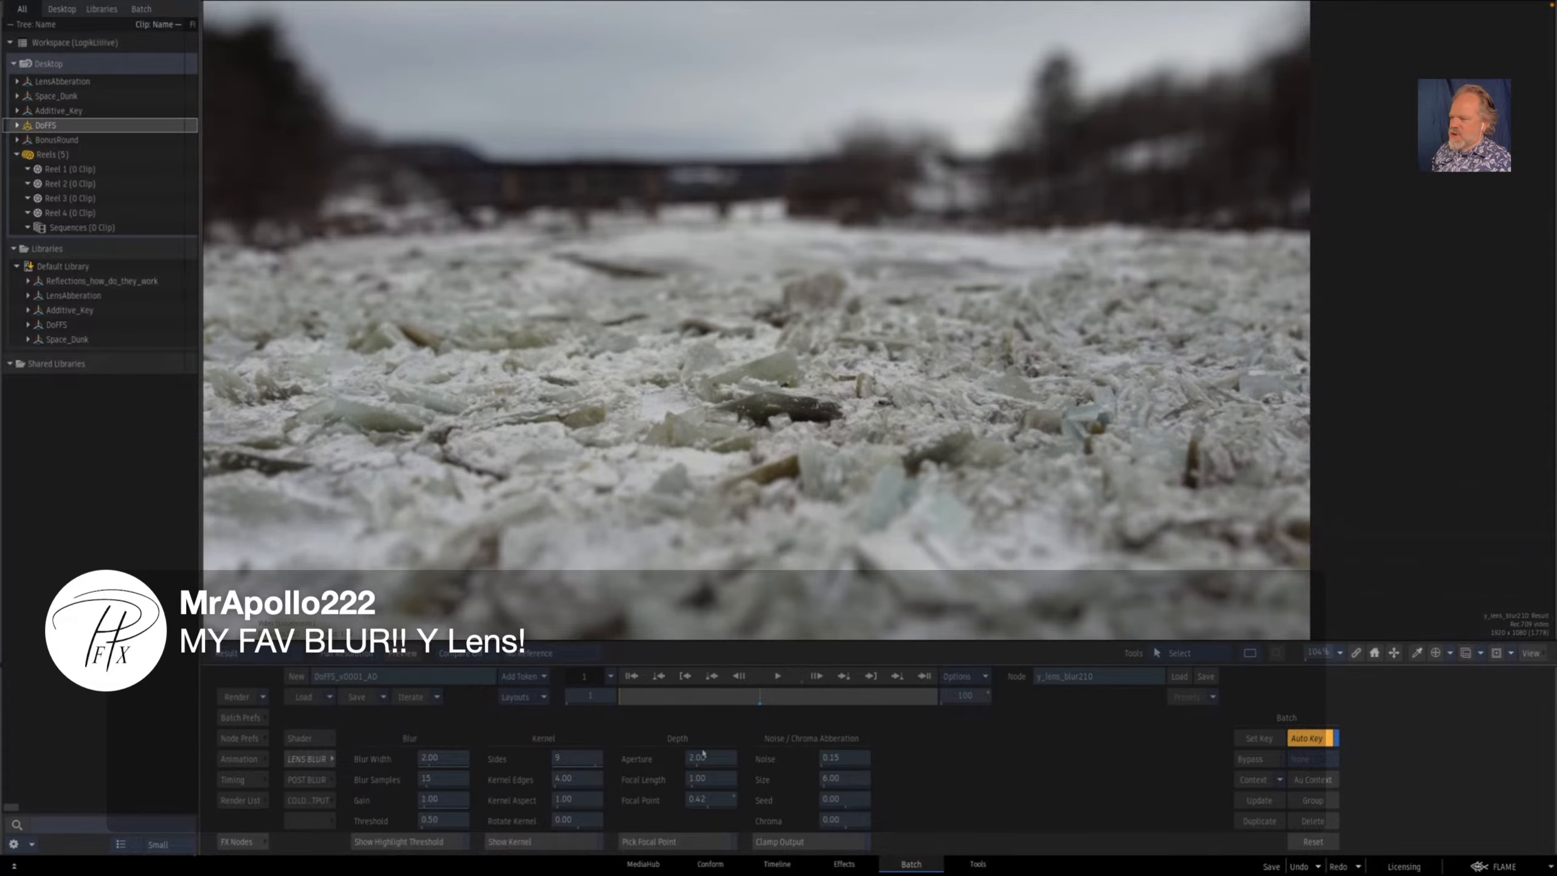
- Set the Focal Point of the IceRiver lens blur y_lens_blur210 to 0.31 and return to the schematic
mouse_move(715, 798)
left_mouse_down()
mouse_move(730, 800)
mouse_move(708, 801)
left_mouse_up()
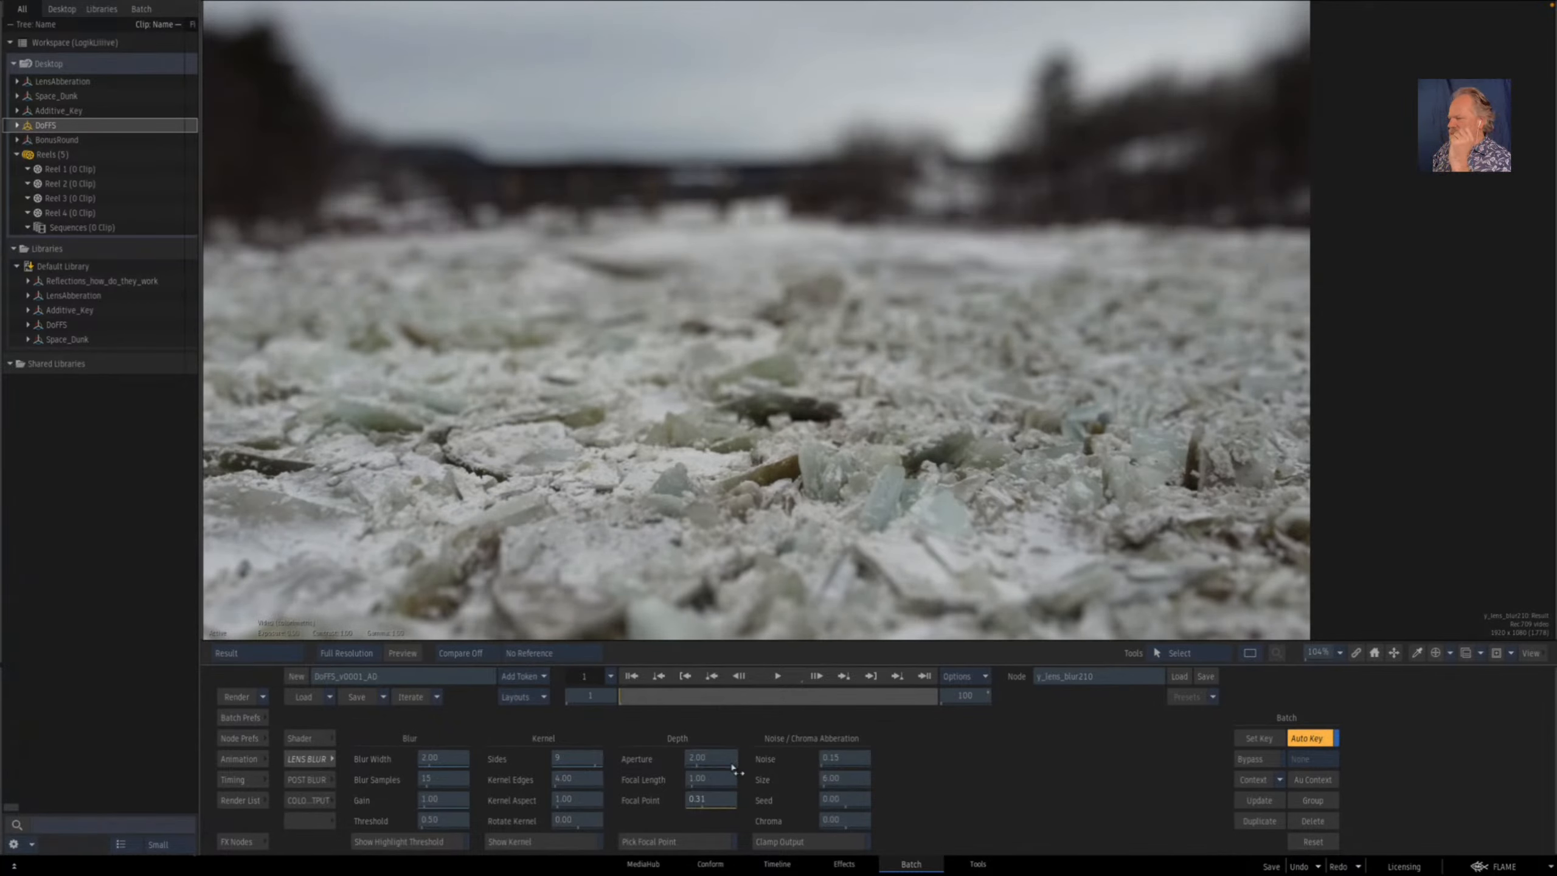
left_click_drag(853, 765, 852, 761)
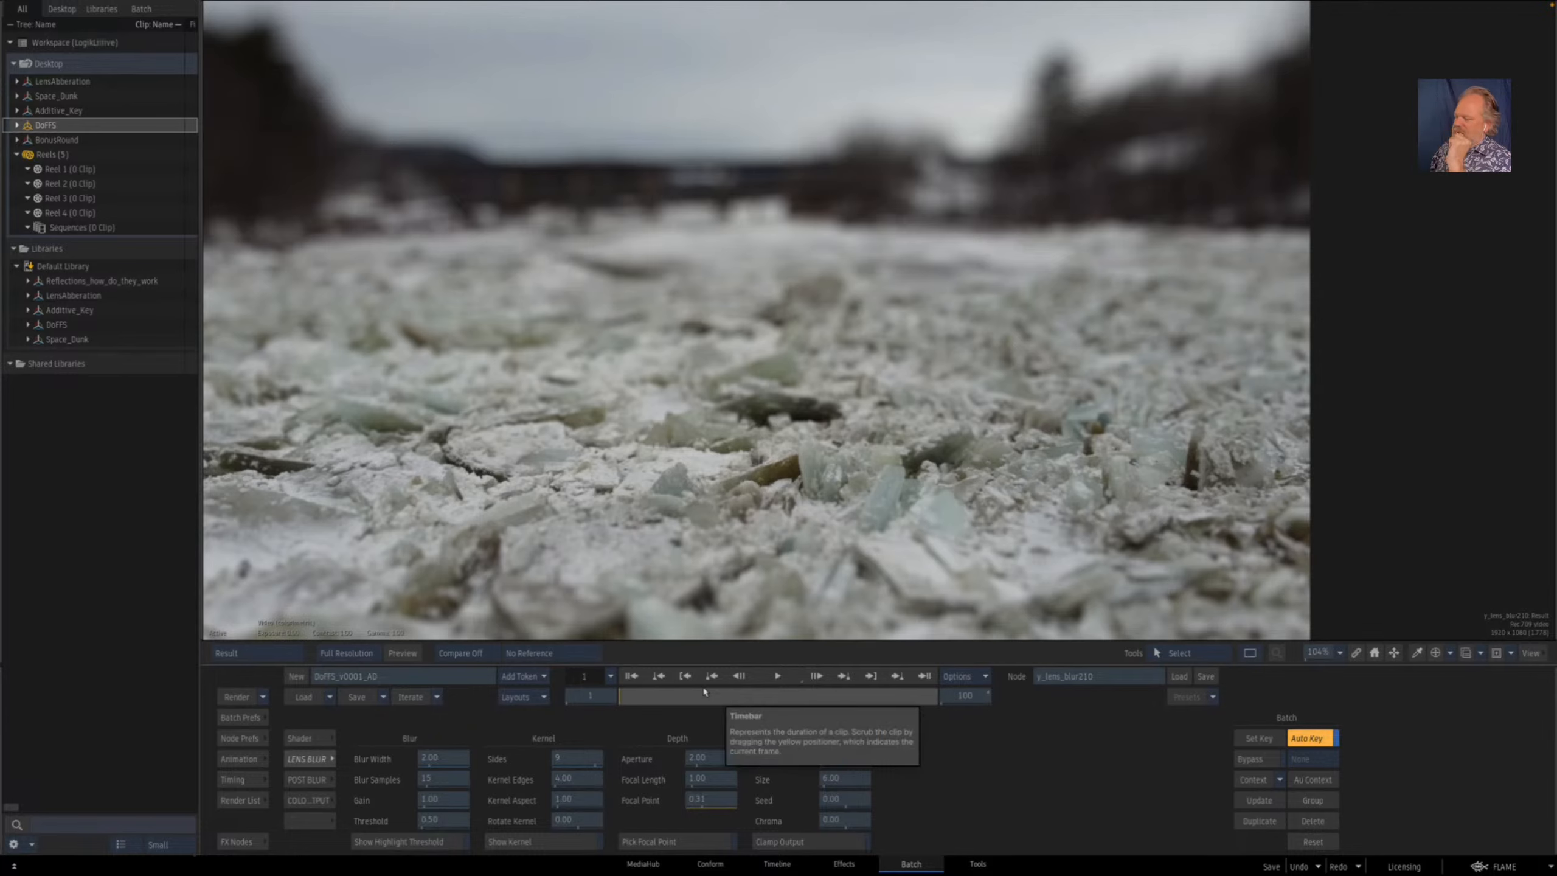
key("Escape")
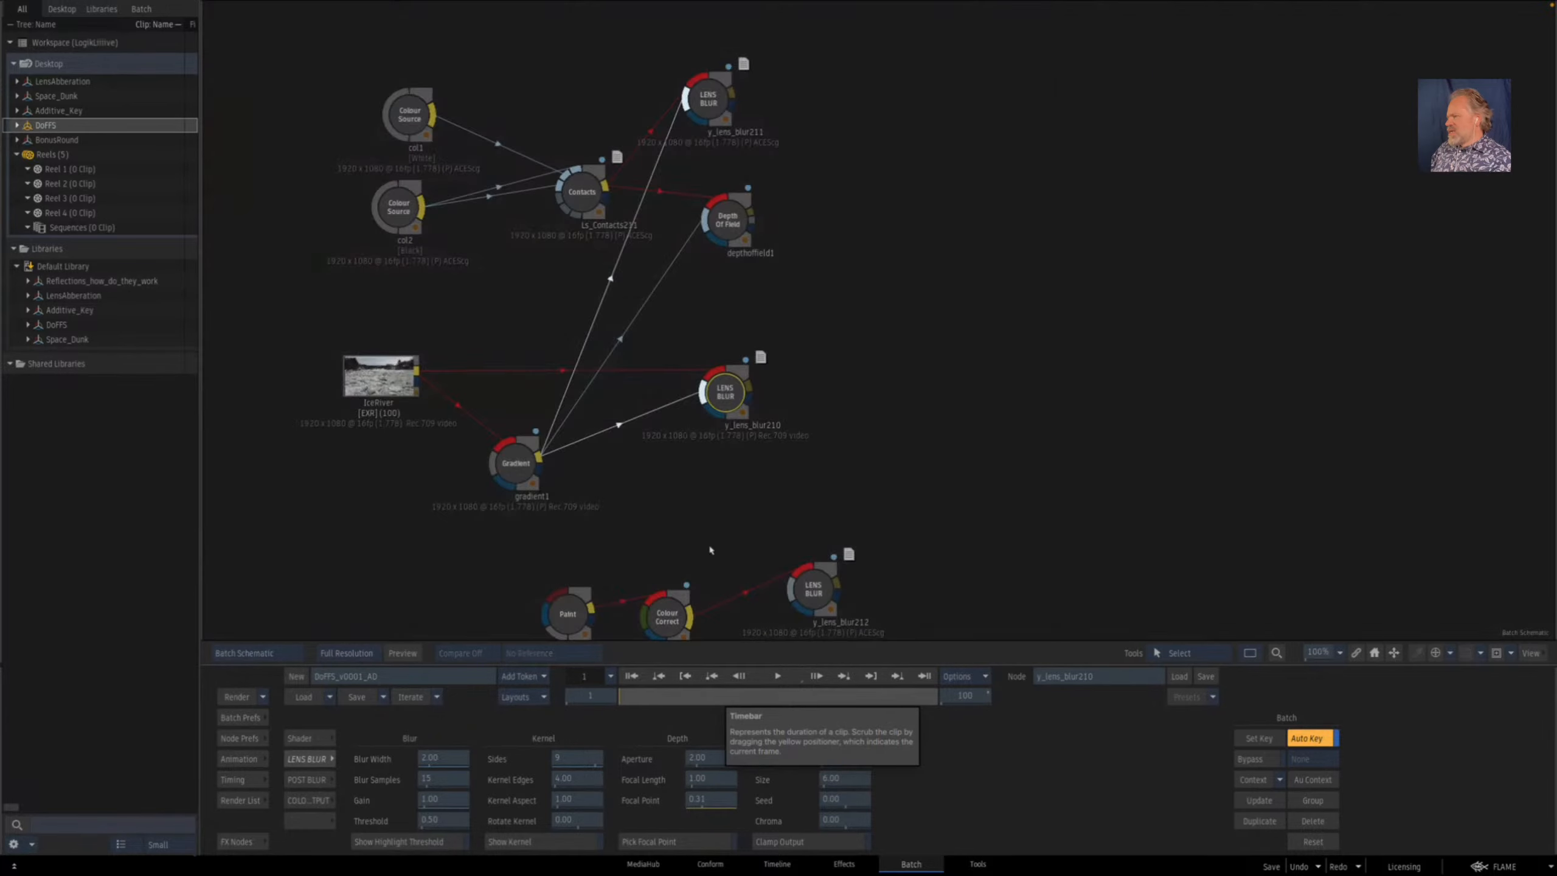
- Open y_lens_blur212 and view the painted stroke coming in on its first input
left_click_drag(780, 493, 815, 388)
scroll(735, 491, "down", 5)
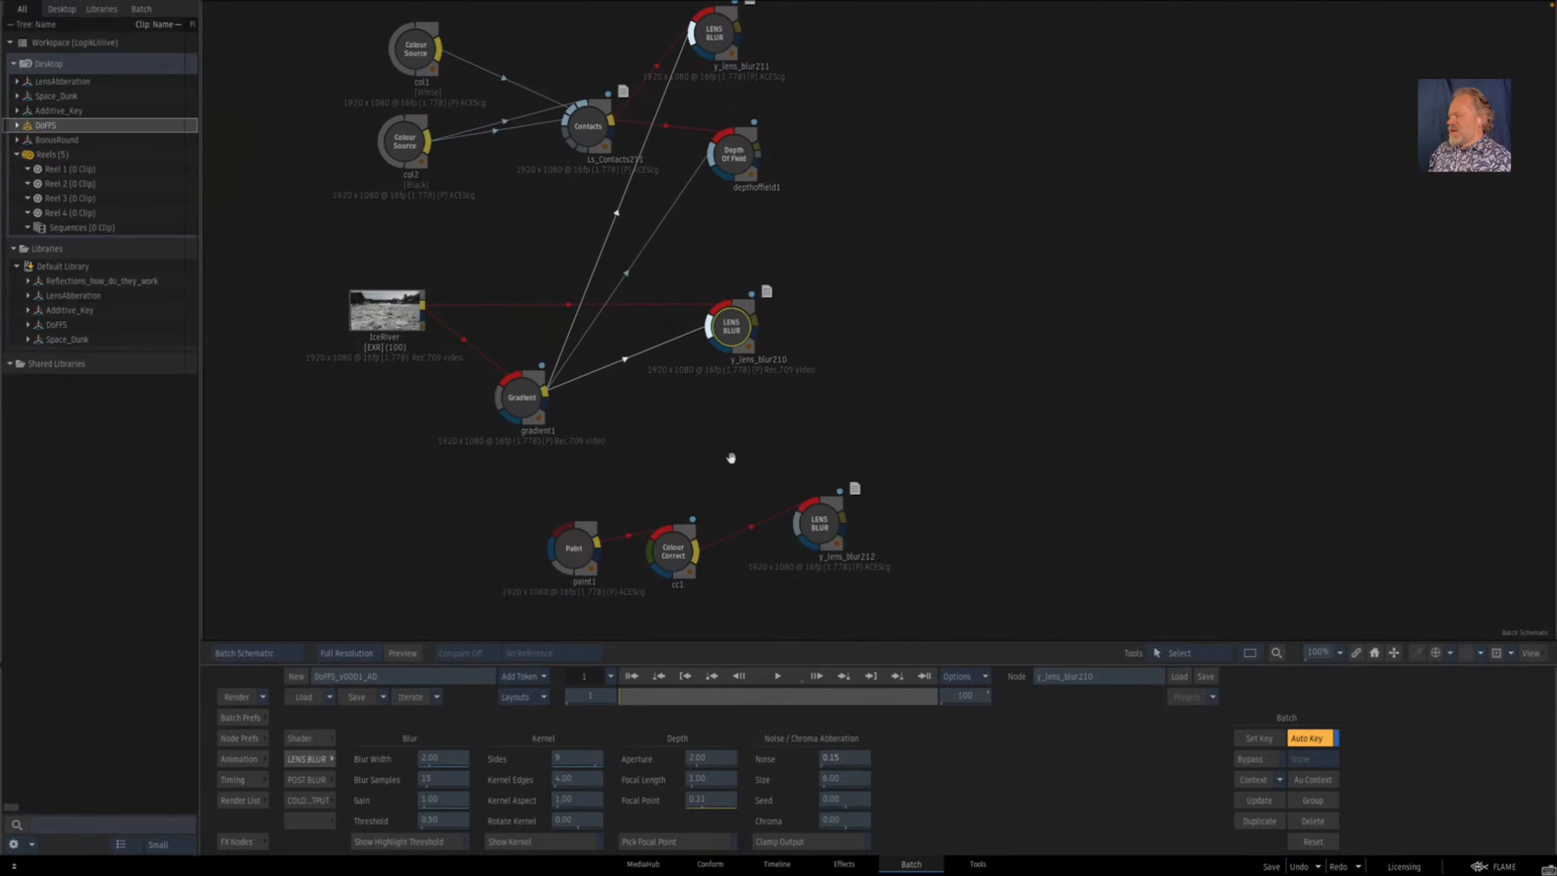
left_click(877, 402)
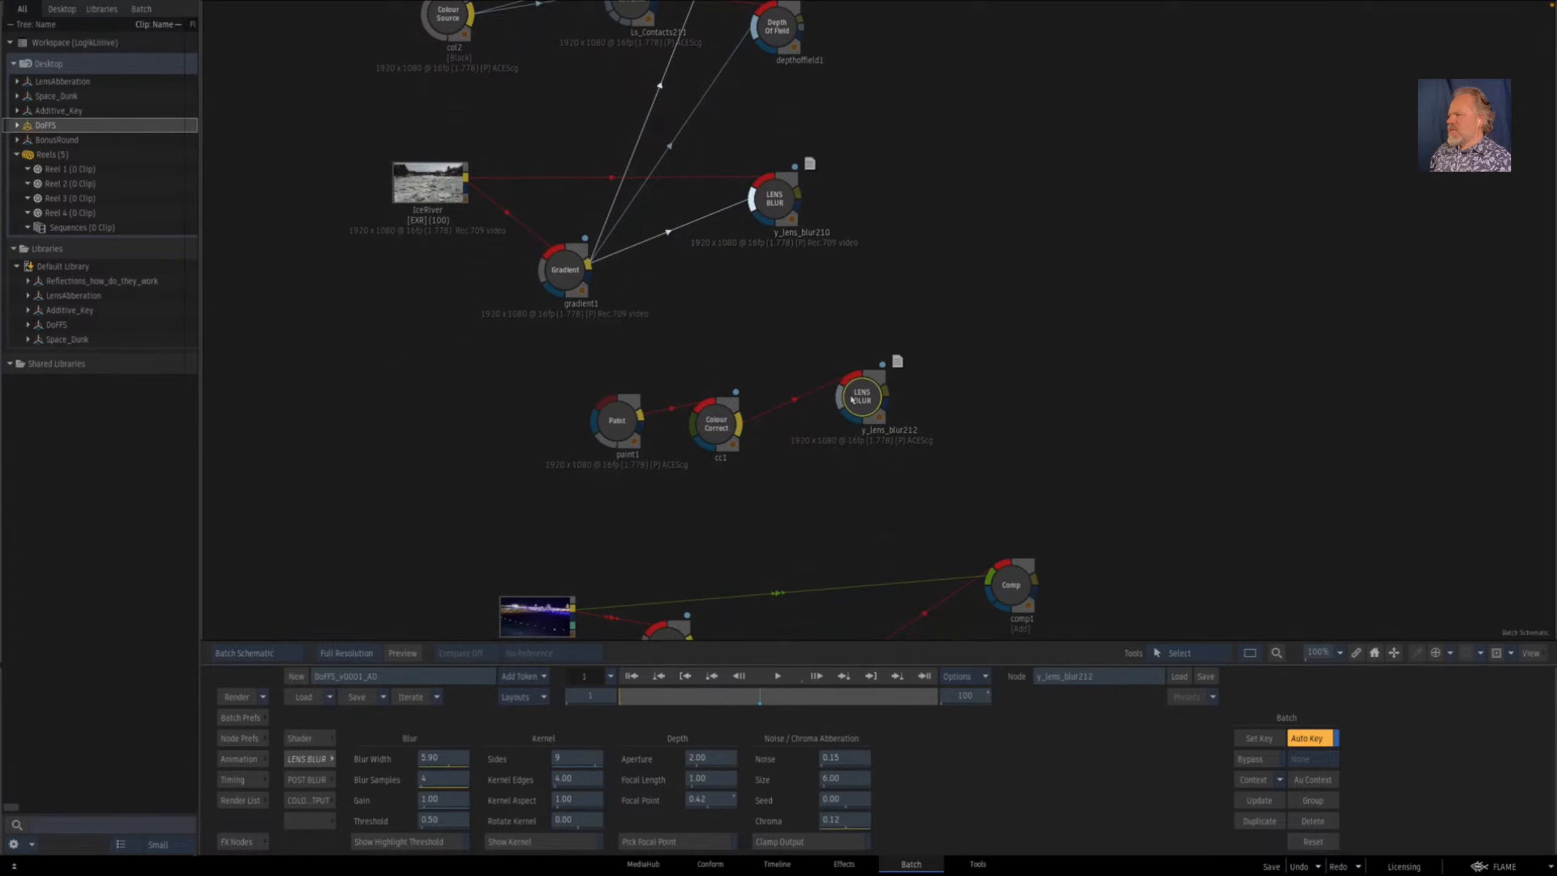
key("F4")
key("F1")
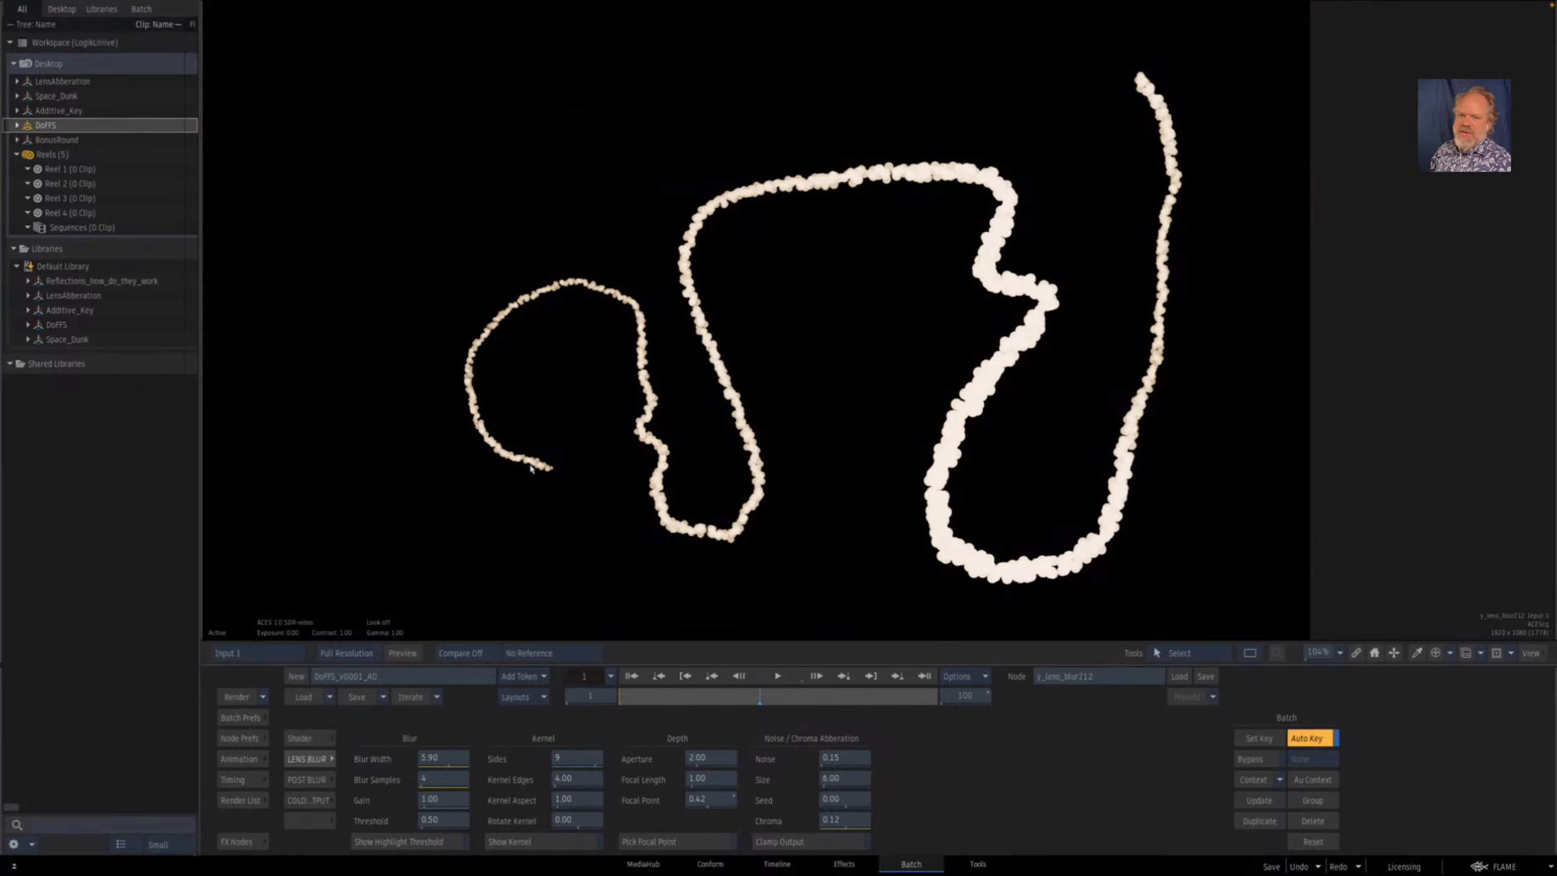
key("Escape")
- Replace the Paint node ahead of cc1 with a fresh Paint node feeding the Colour Correct
left_click_drag(618, 419, 435, 775)
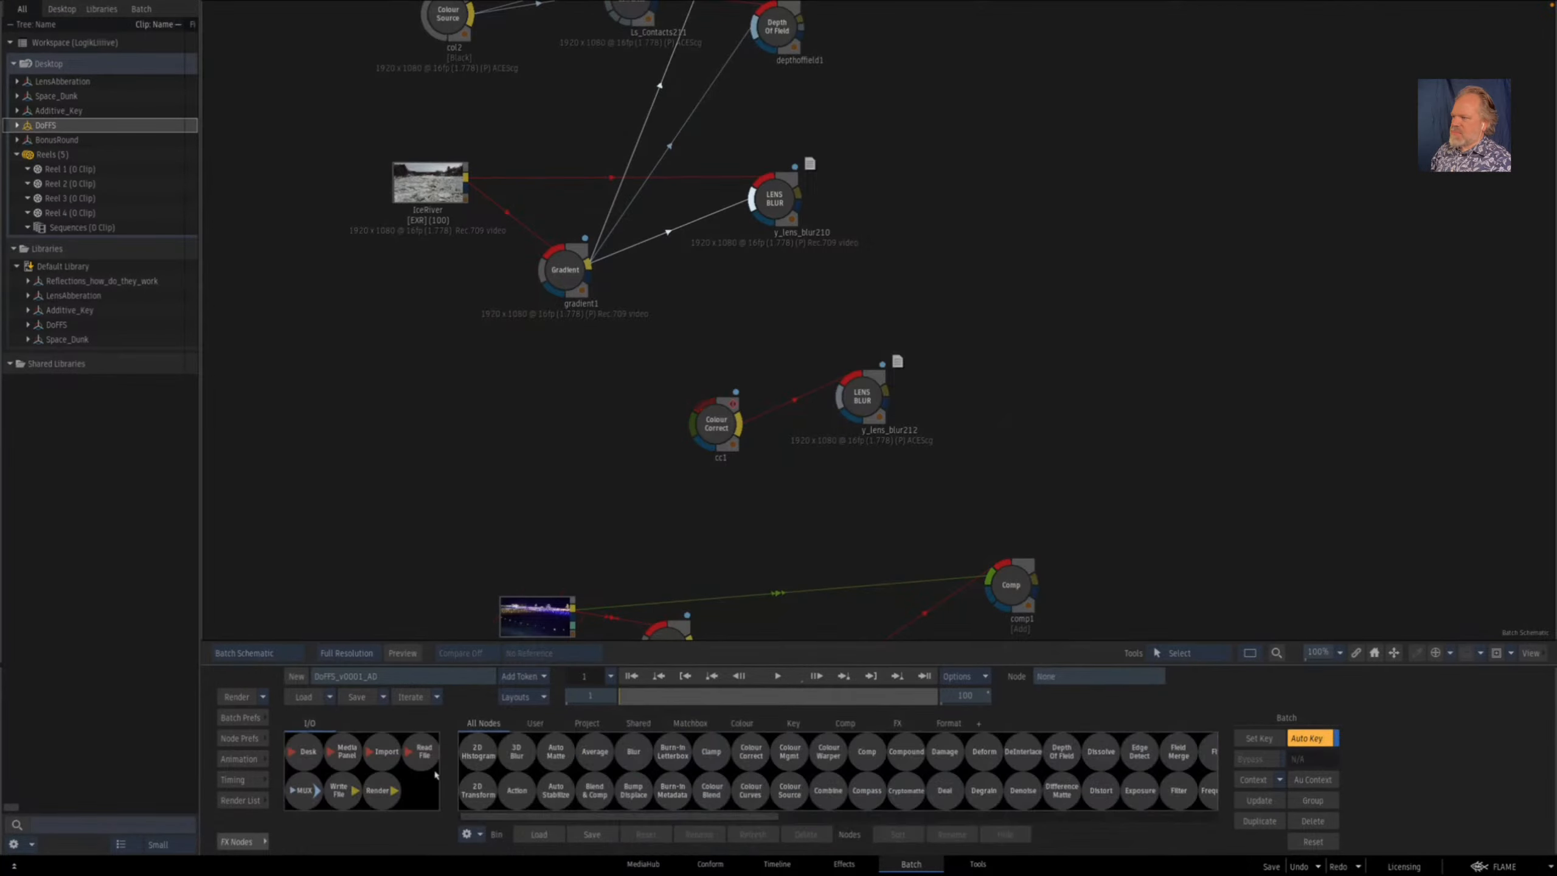
key("p")
mouse_move(848, 752)
left_mouse_down()
mouse_move(741, 605)
mouse_move(578, 457)
left_mouse_up()
mouse_move(729, 420)
left_mouse_down()
mouse_move(638, 484)
mouse_move(721, 453)
left_mouse_up()
- In the new Paint node, make brush size follow Pressure and paint one winding white stroke across the black frame
double_click(578, 457)
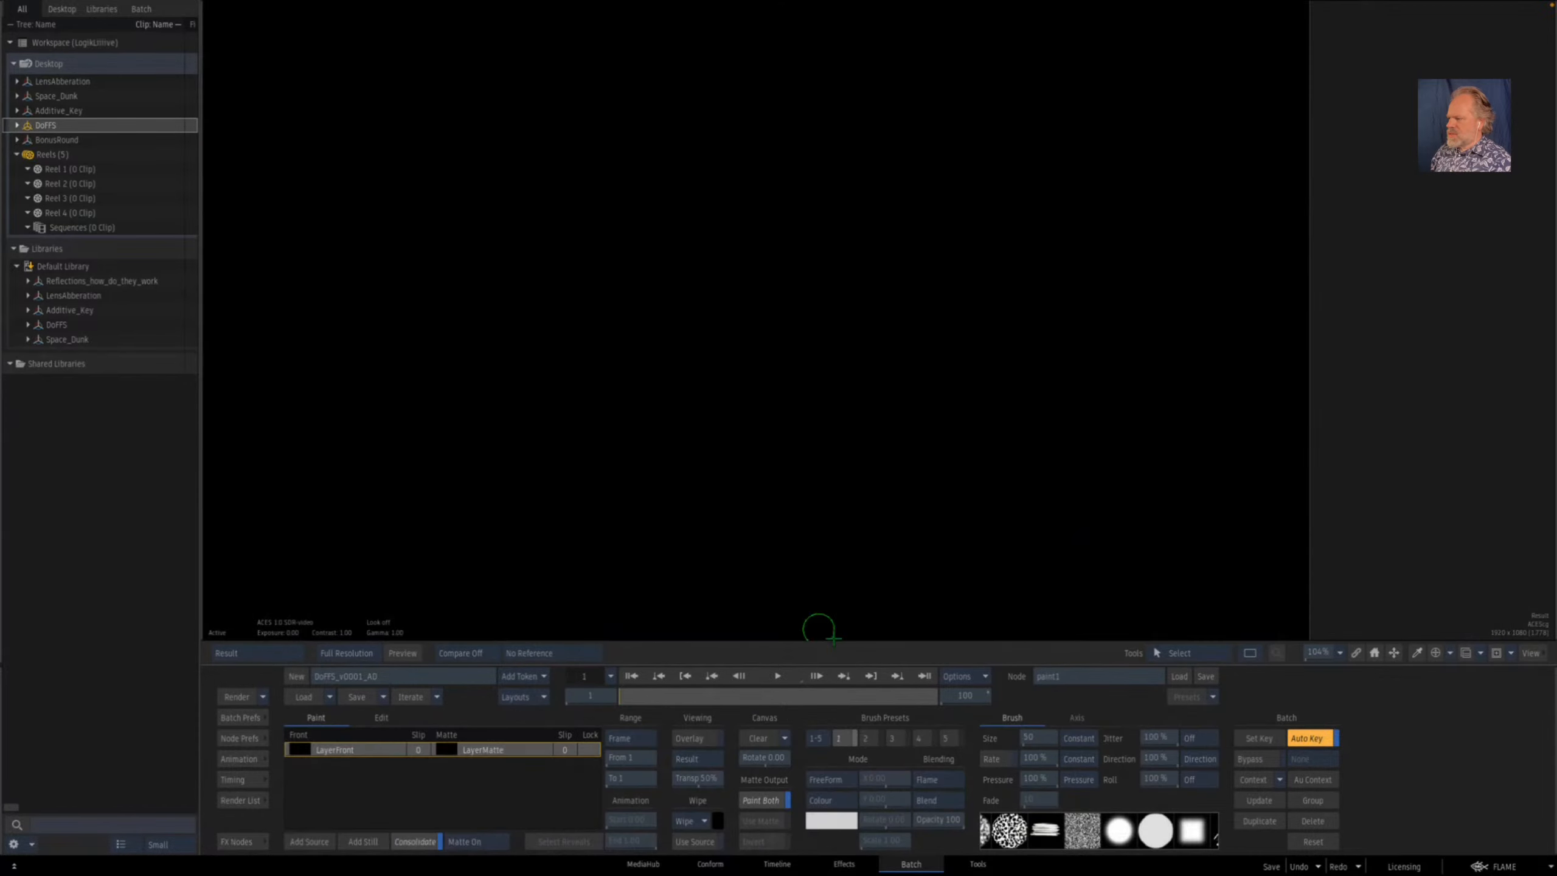
left_click(1079, 738)
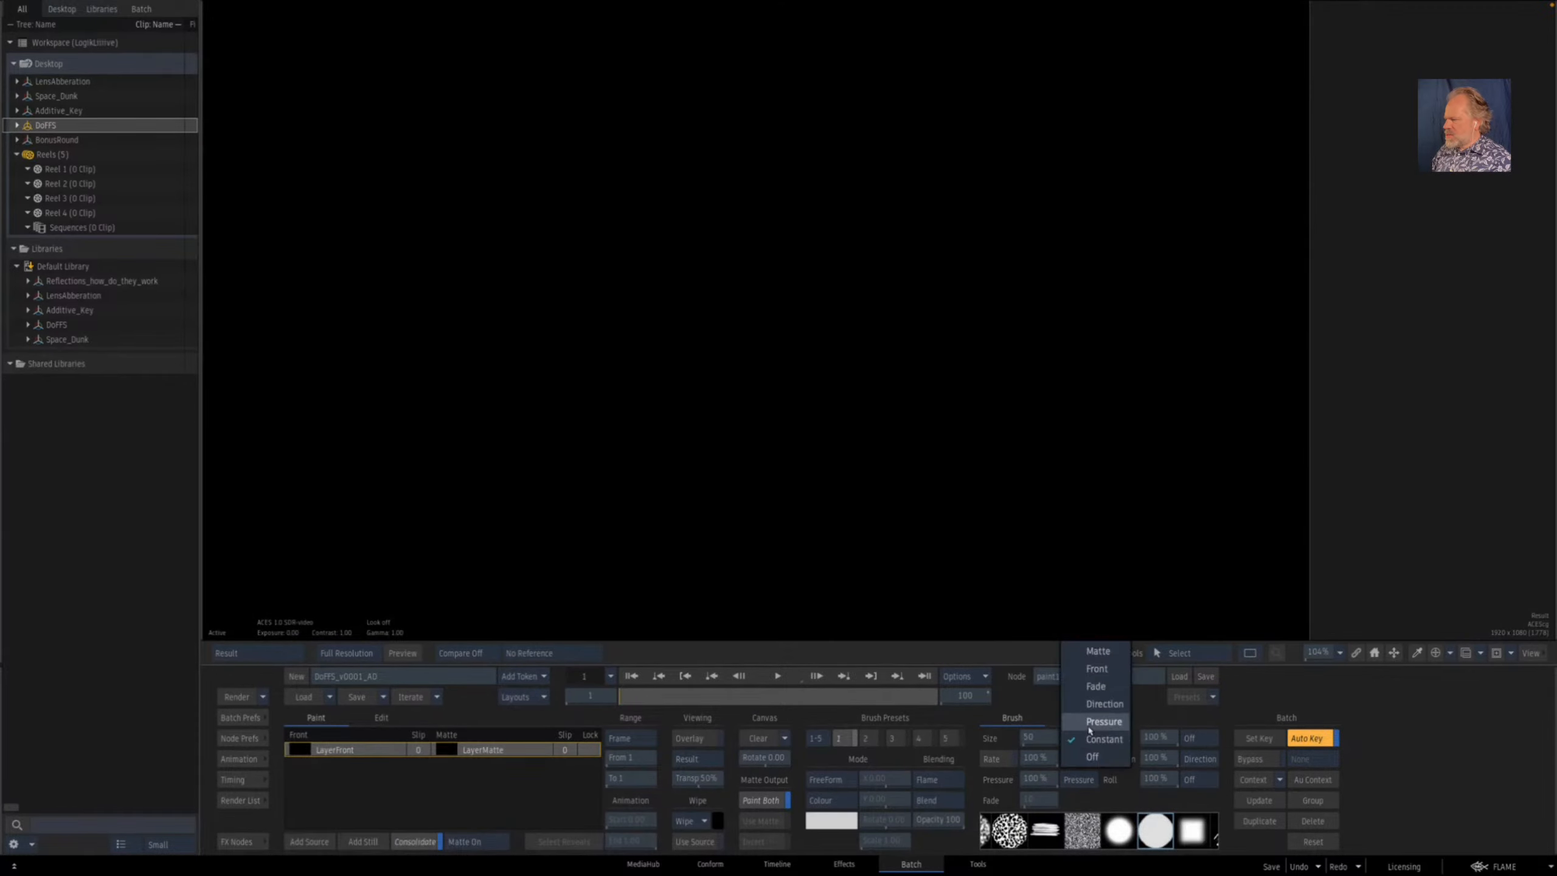
left_click(1094, 724)
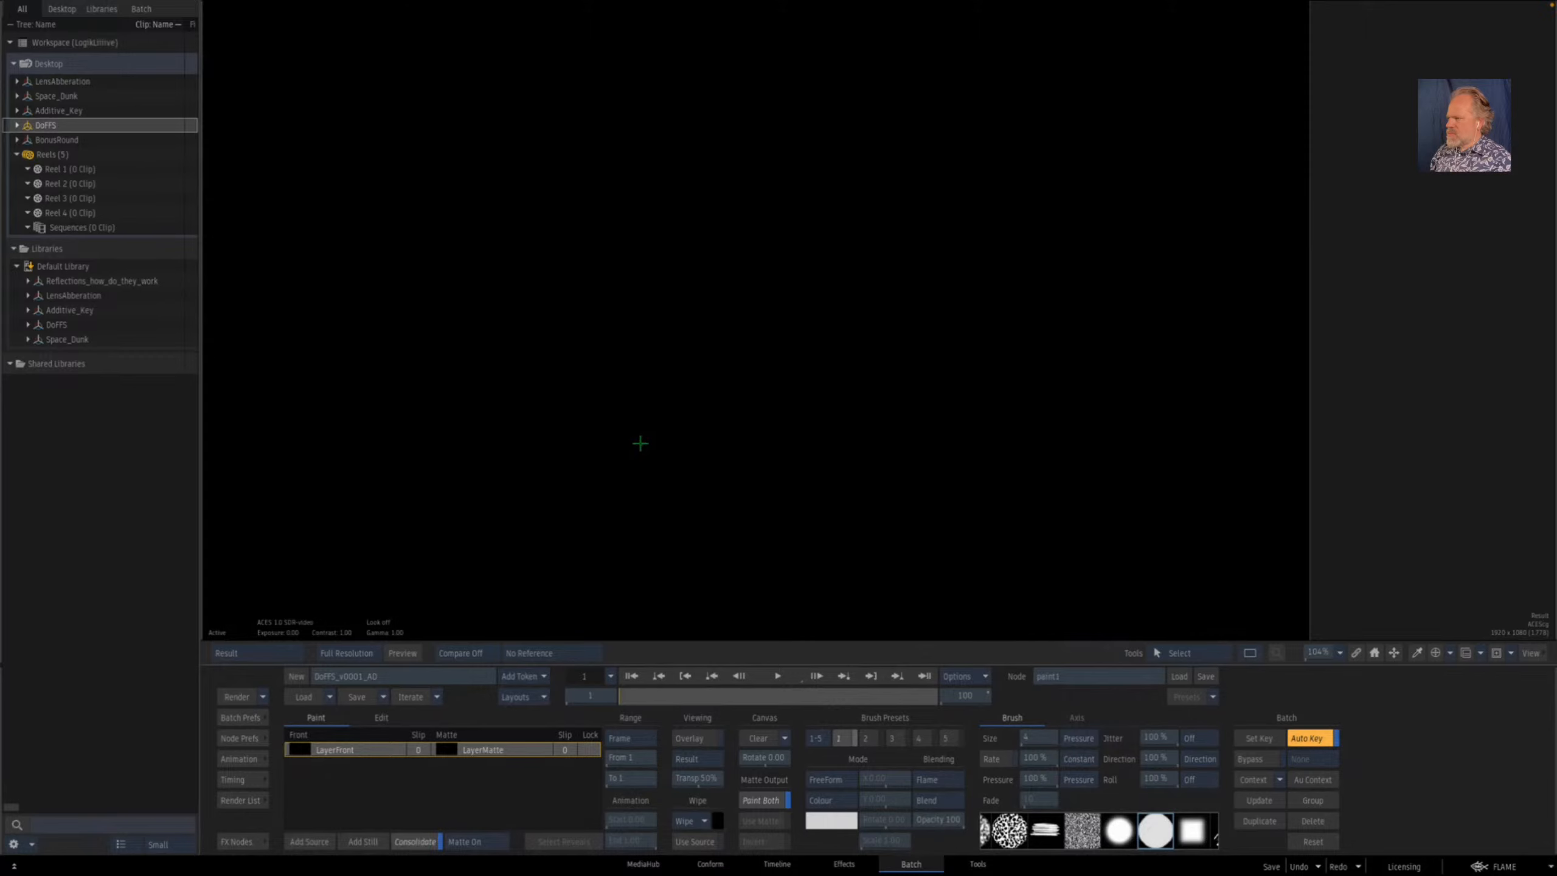
mouse_move(639, 441)
left_mouse_down()
mouse_move(623, 294)
mouse_move(811, 294)
mouse_move(887, 463)
mouse_move(1024, 439)
mouse_move(956, 87)
mouse_move(1051, 79)
mouse_move(1132, 121)
mouse_move(1093, 157)
mouse_move(1124, 211)
mouse_move(1200, 266)
mouse_move(1164, 289)
left_mouse_up()
key("Escape")
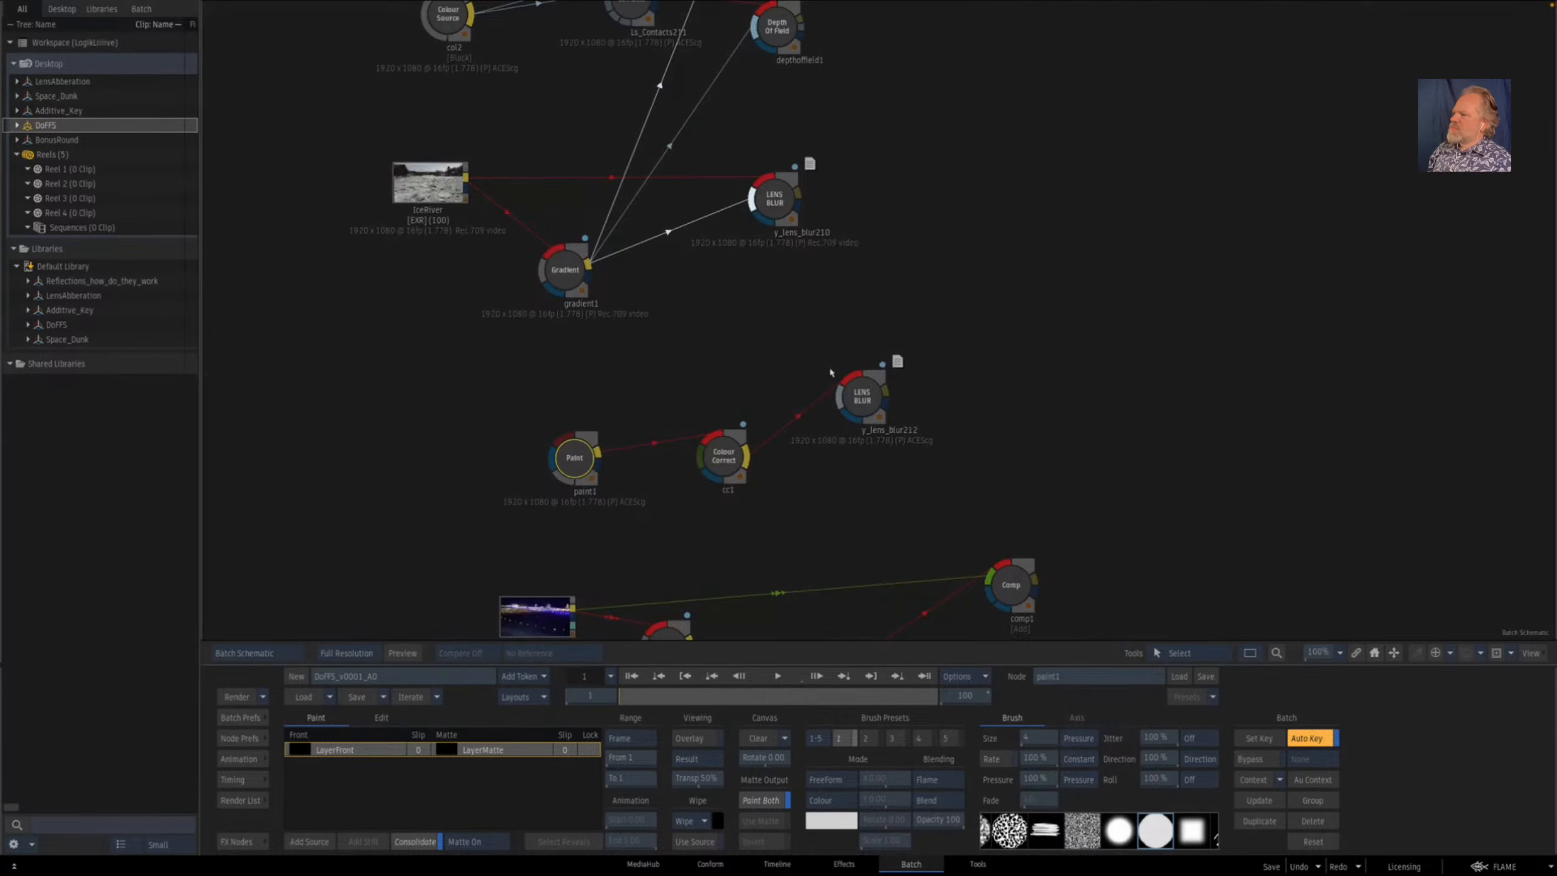
- View y_lens_blur212's result on the new stroke and set its Blur Width to 5.70 and Blur Samples to 2
left_click(860, 395)
key("F4")
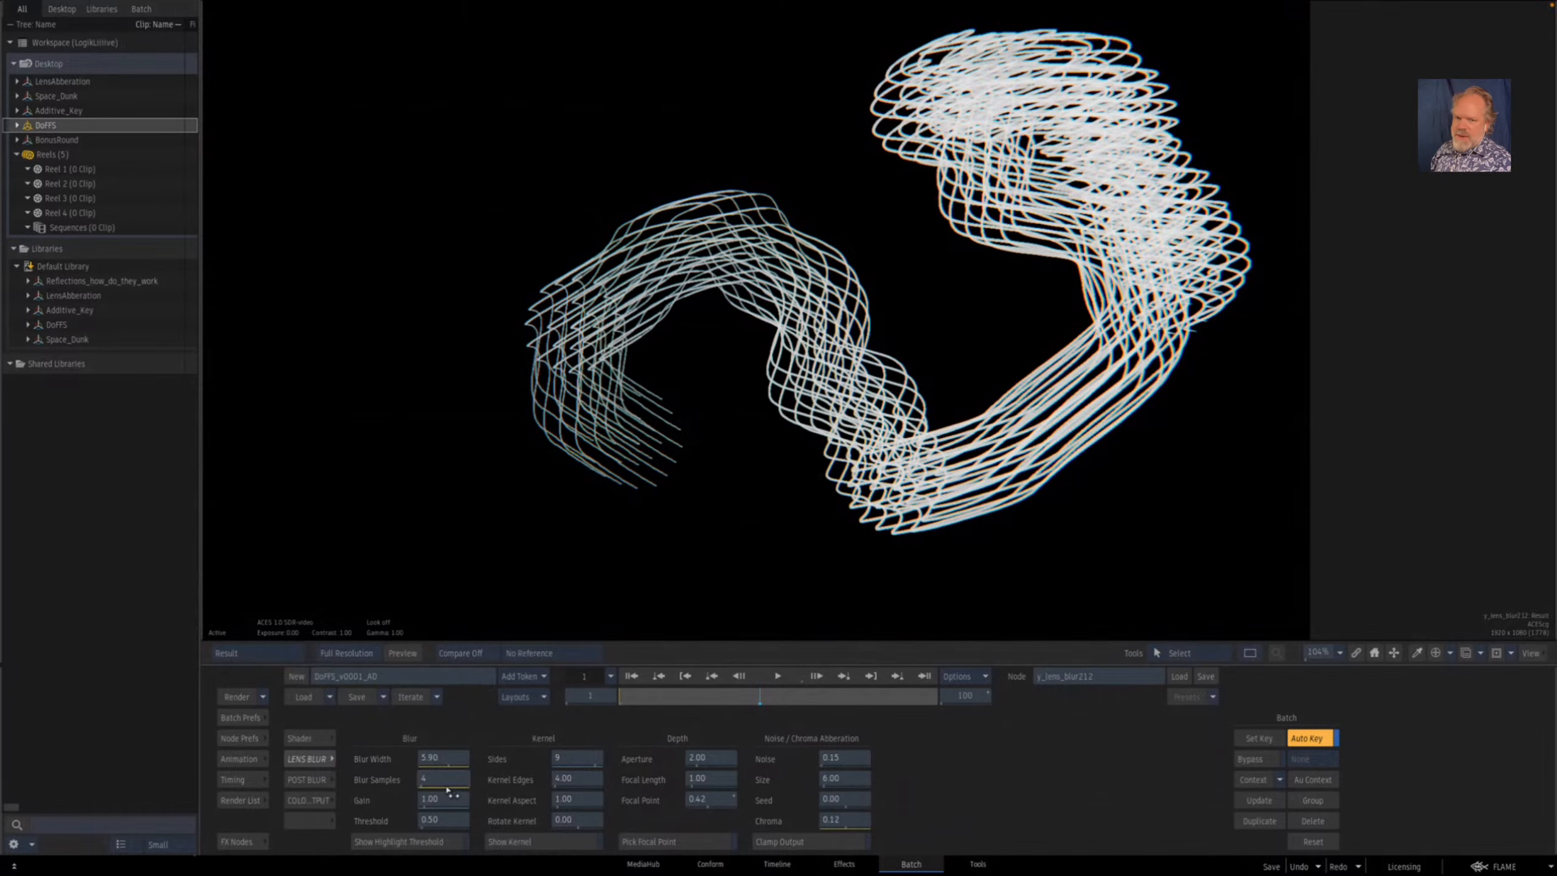
mouse_move(457, 760)
left_mouse_down()
mouse_move(419, 759)
mouse_move(457, 762)
mouse_move(438, 782)
mouse_move(466, 787)
mouse_move(437, 780)
left_mouse_up()
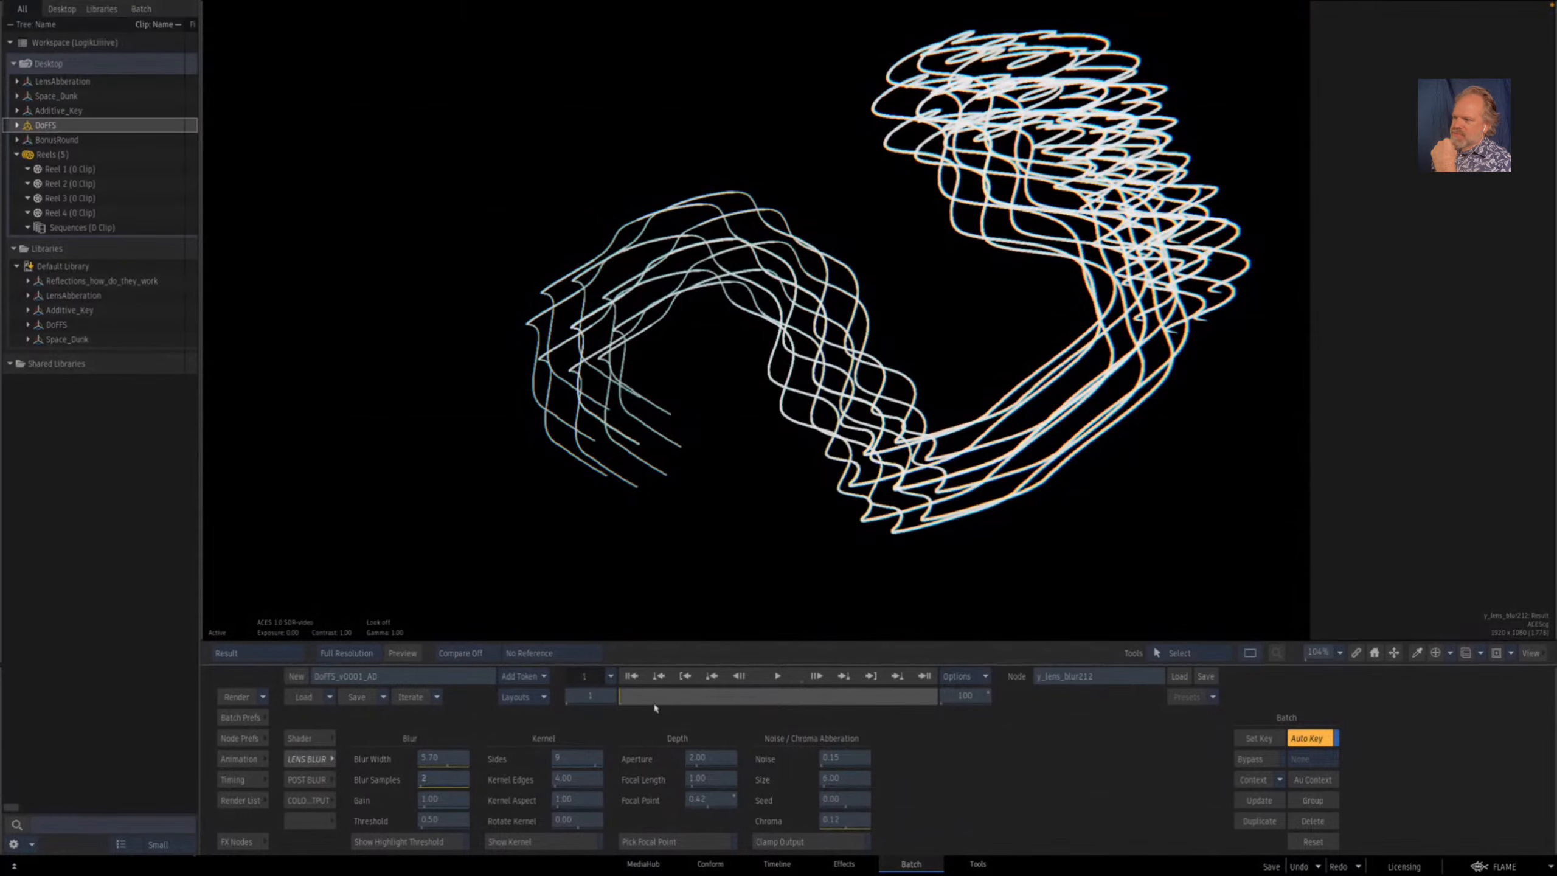
left_click_drag(630, 701, 617, 700)
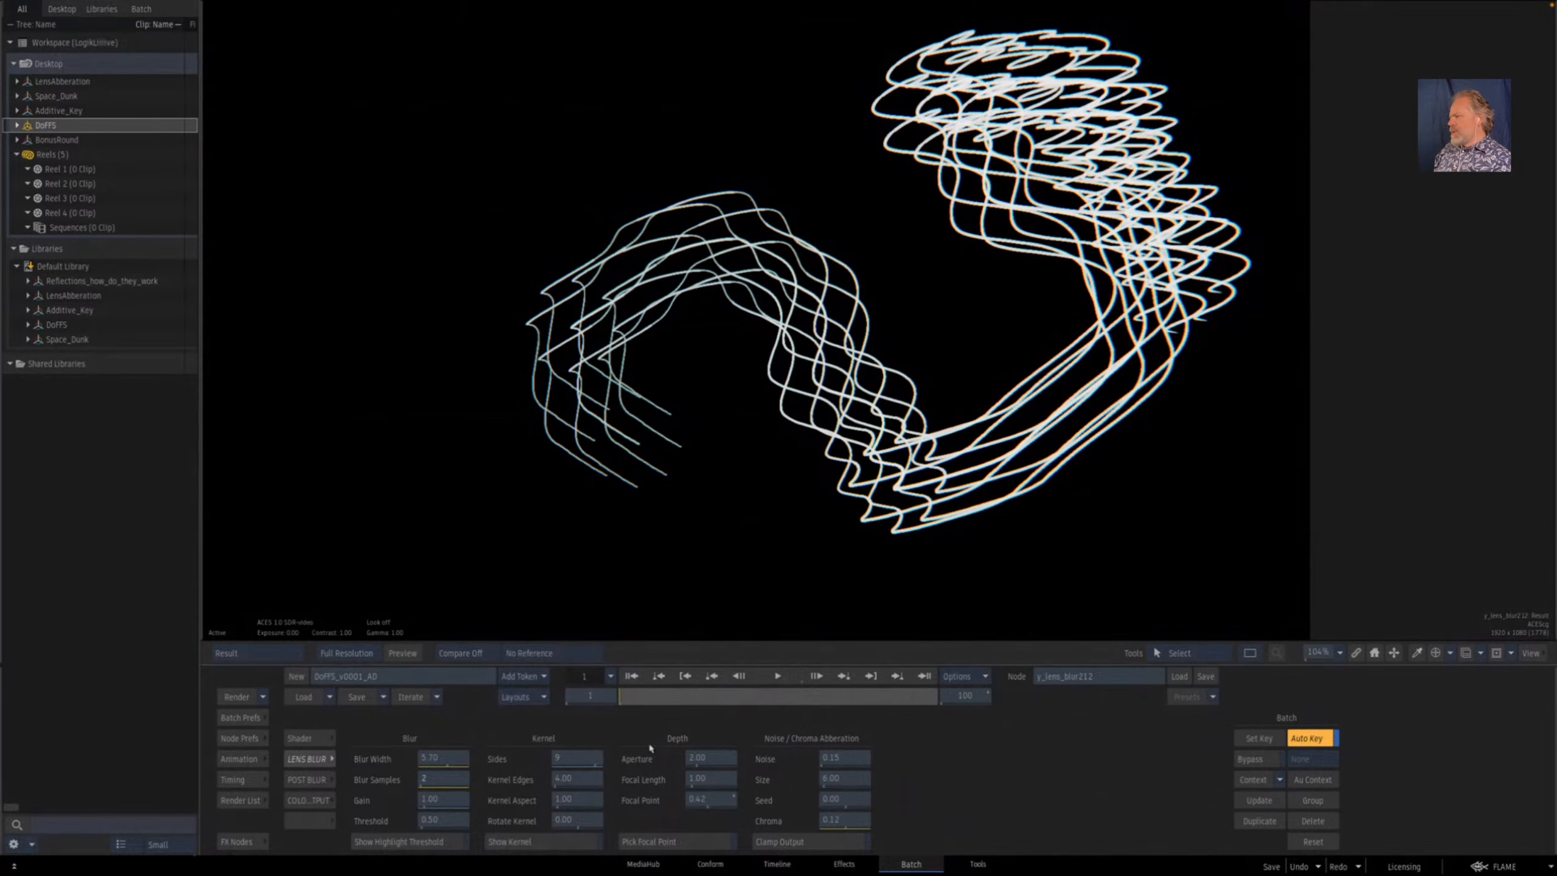
key("Escape")
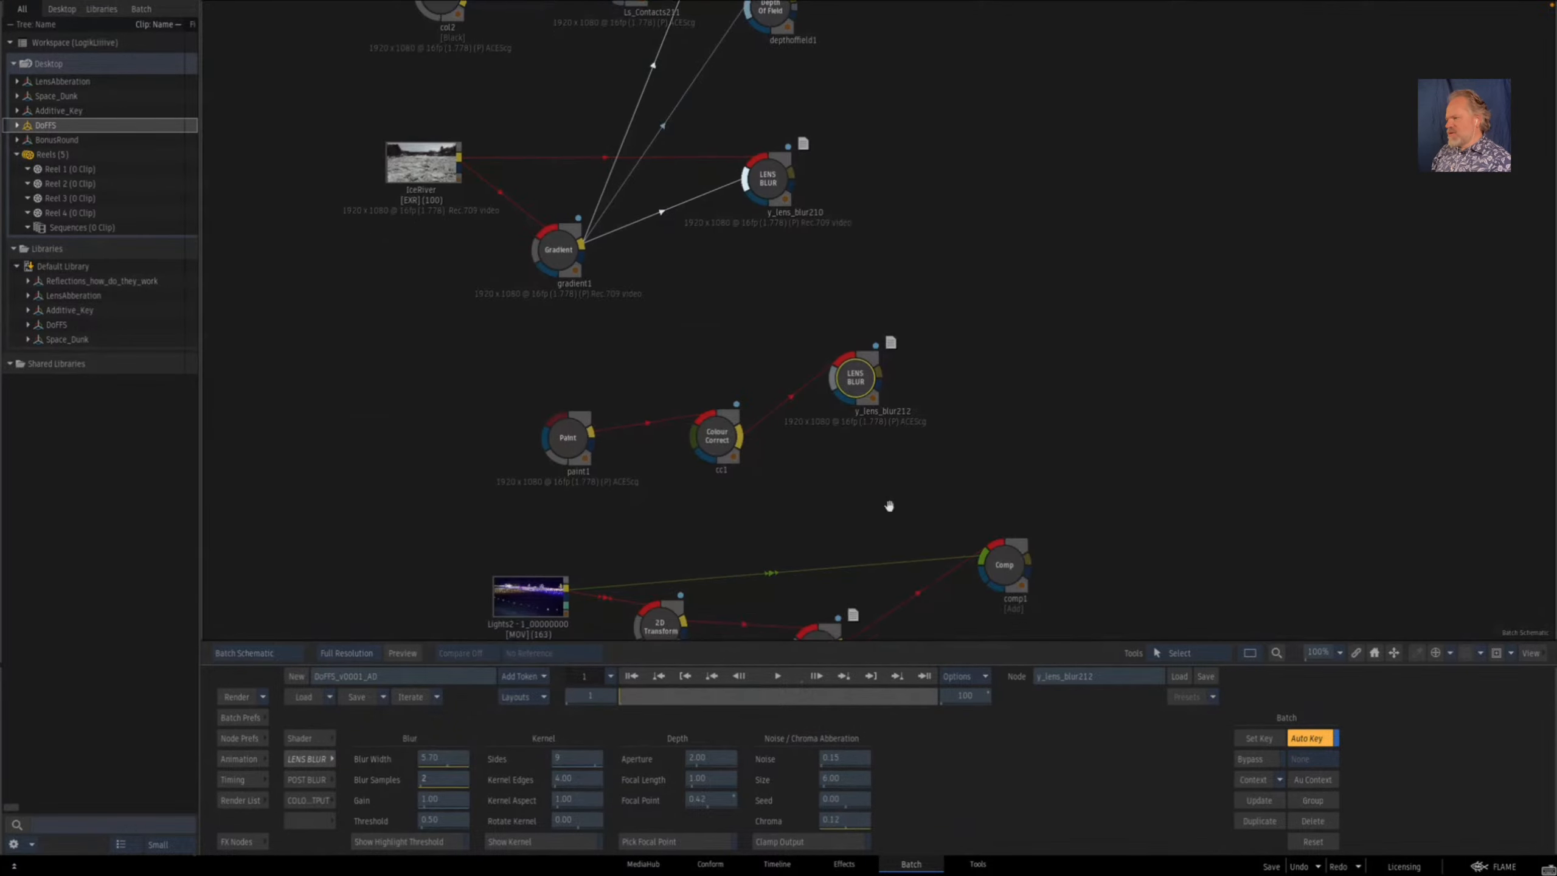
- Examine the Lights2 source clip up close, scrubbing through it to frame 20
left_click_drag(893, 508, 747, 395)
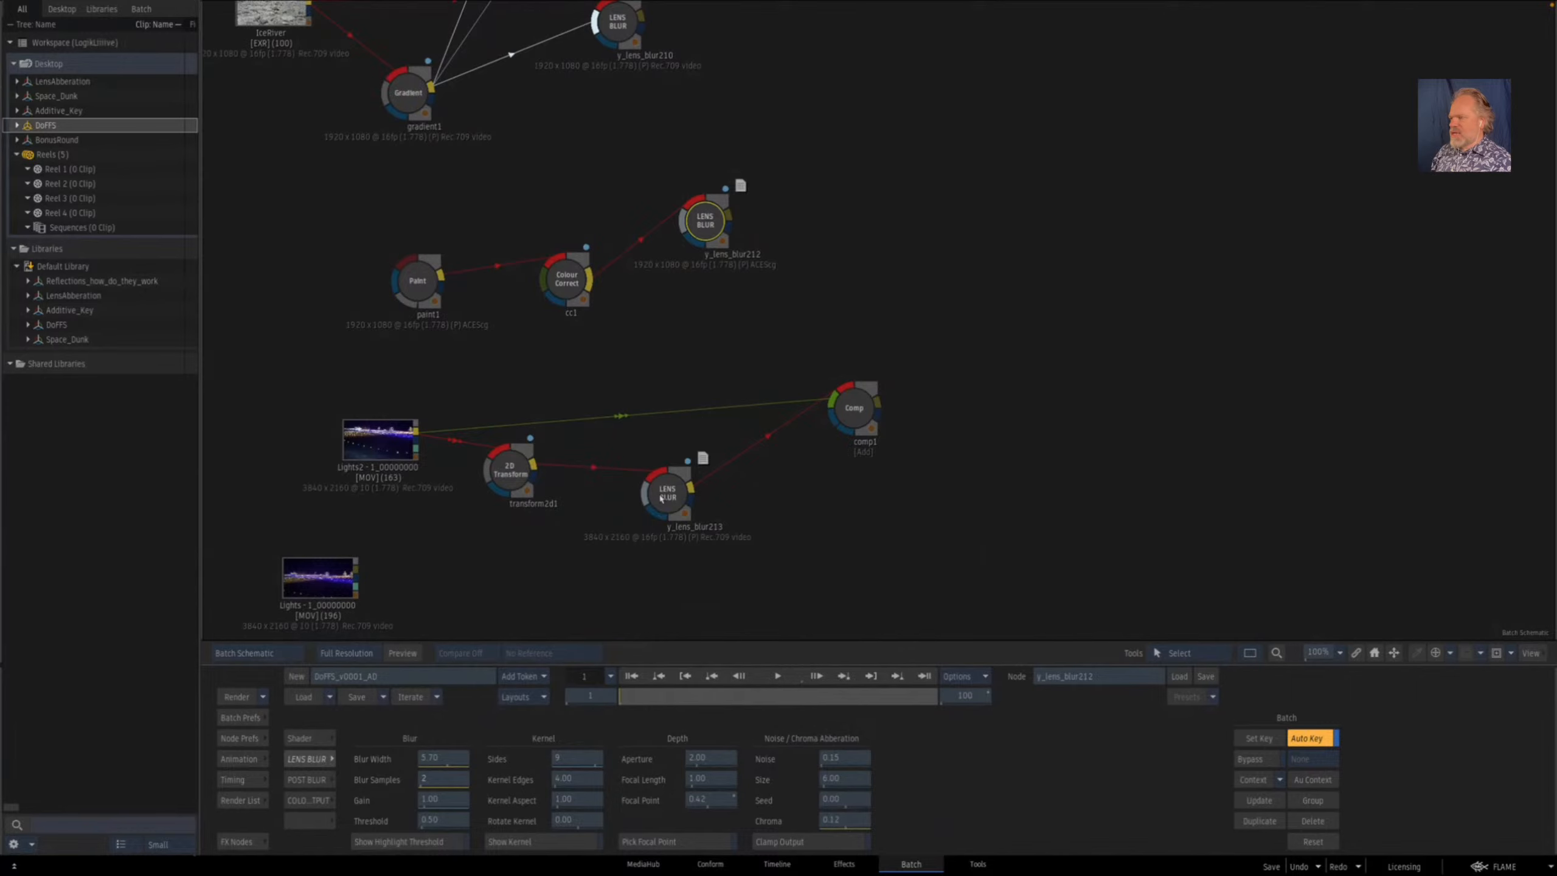
left_click_drag(667, 494, 664, 495)
double_click(389, 440)
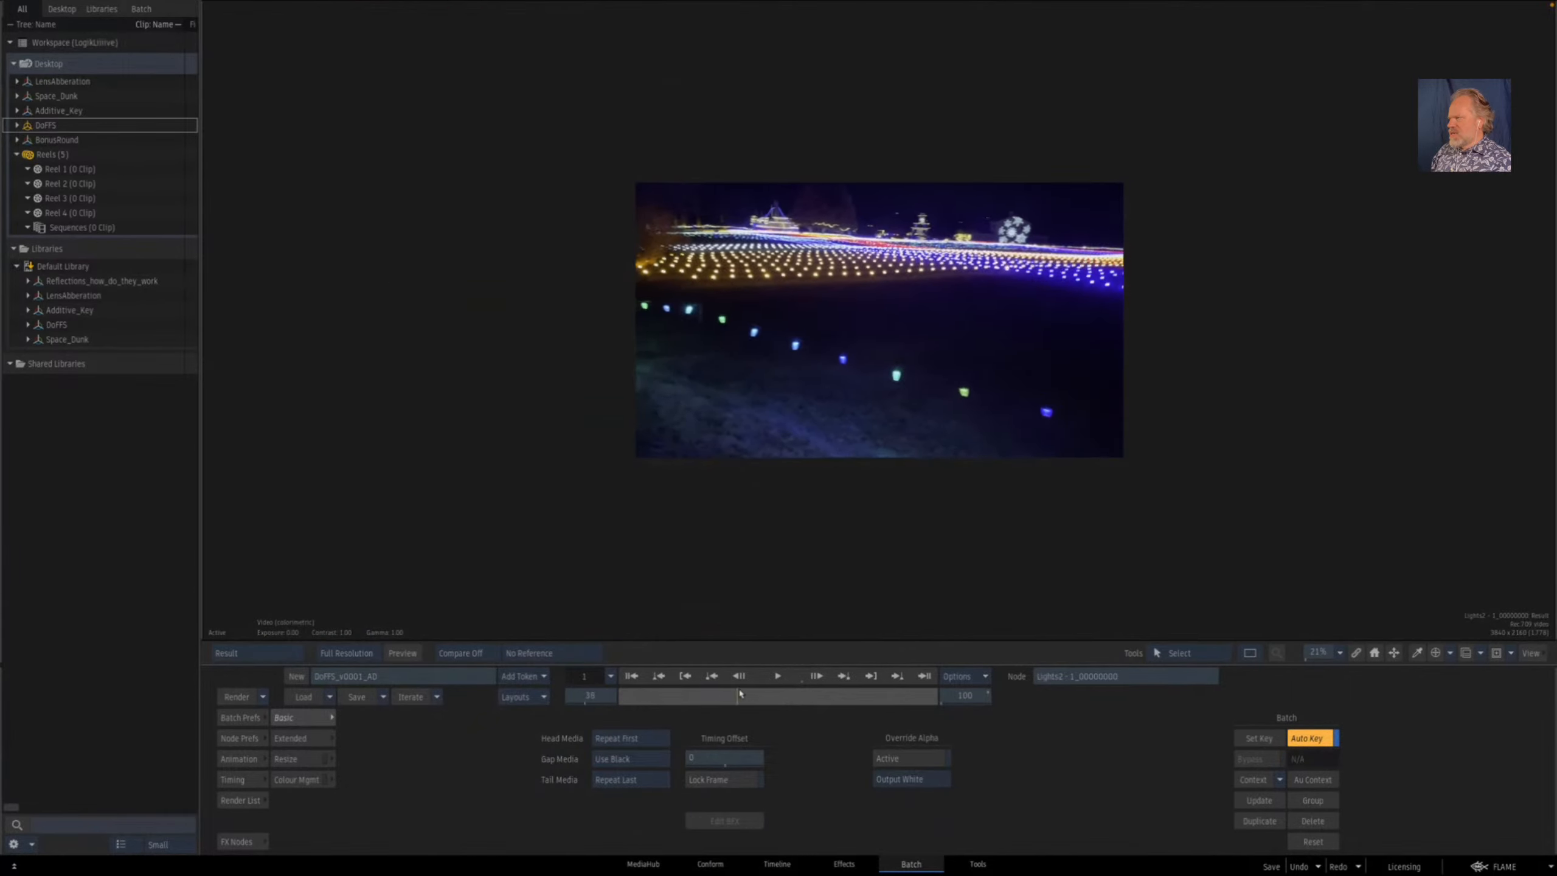
scroll(847, 538, "up", 5)
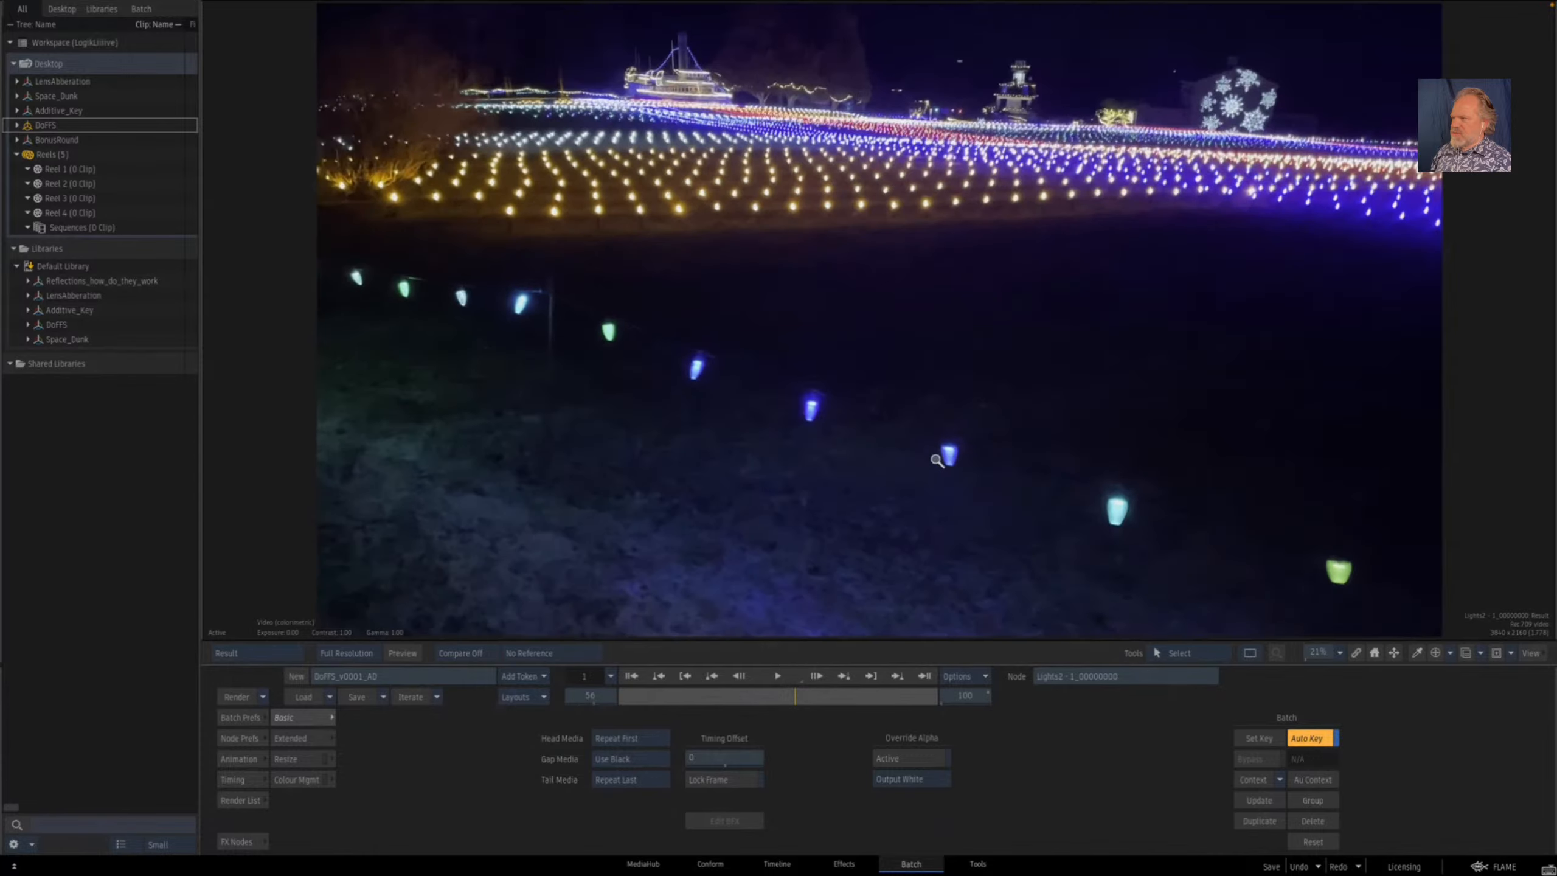
left_click_drag(679, 702, 682, 668)
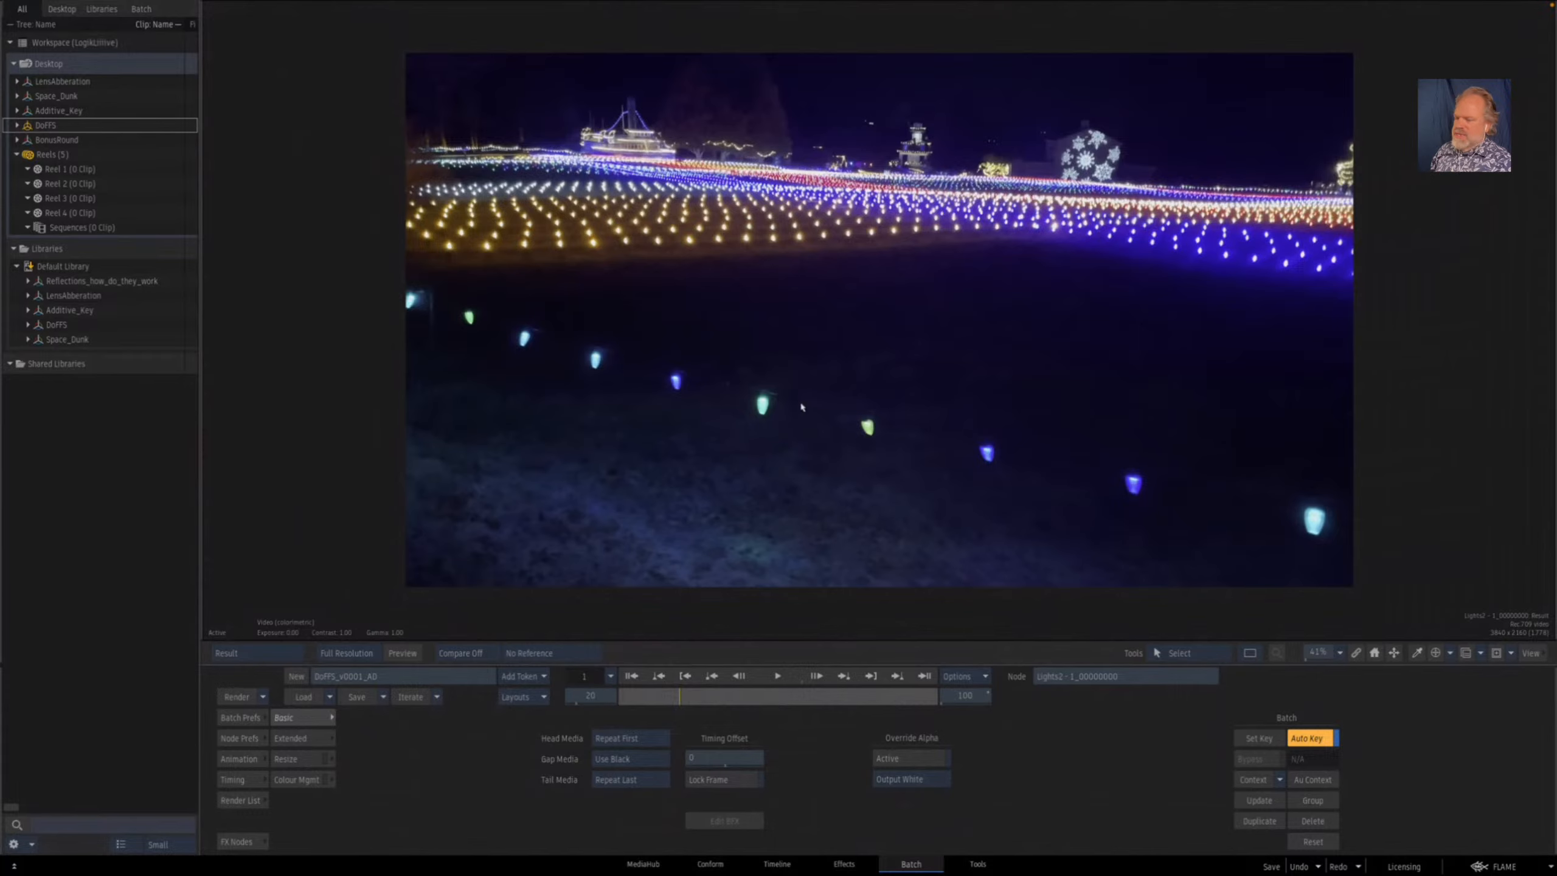
key("Escape")
- Trace the flare setup by viewing transform2d1, y_lens_blur213's blurred lights and the additive comp1 result
left_click(853, 409)
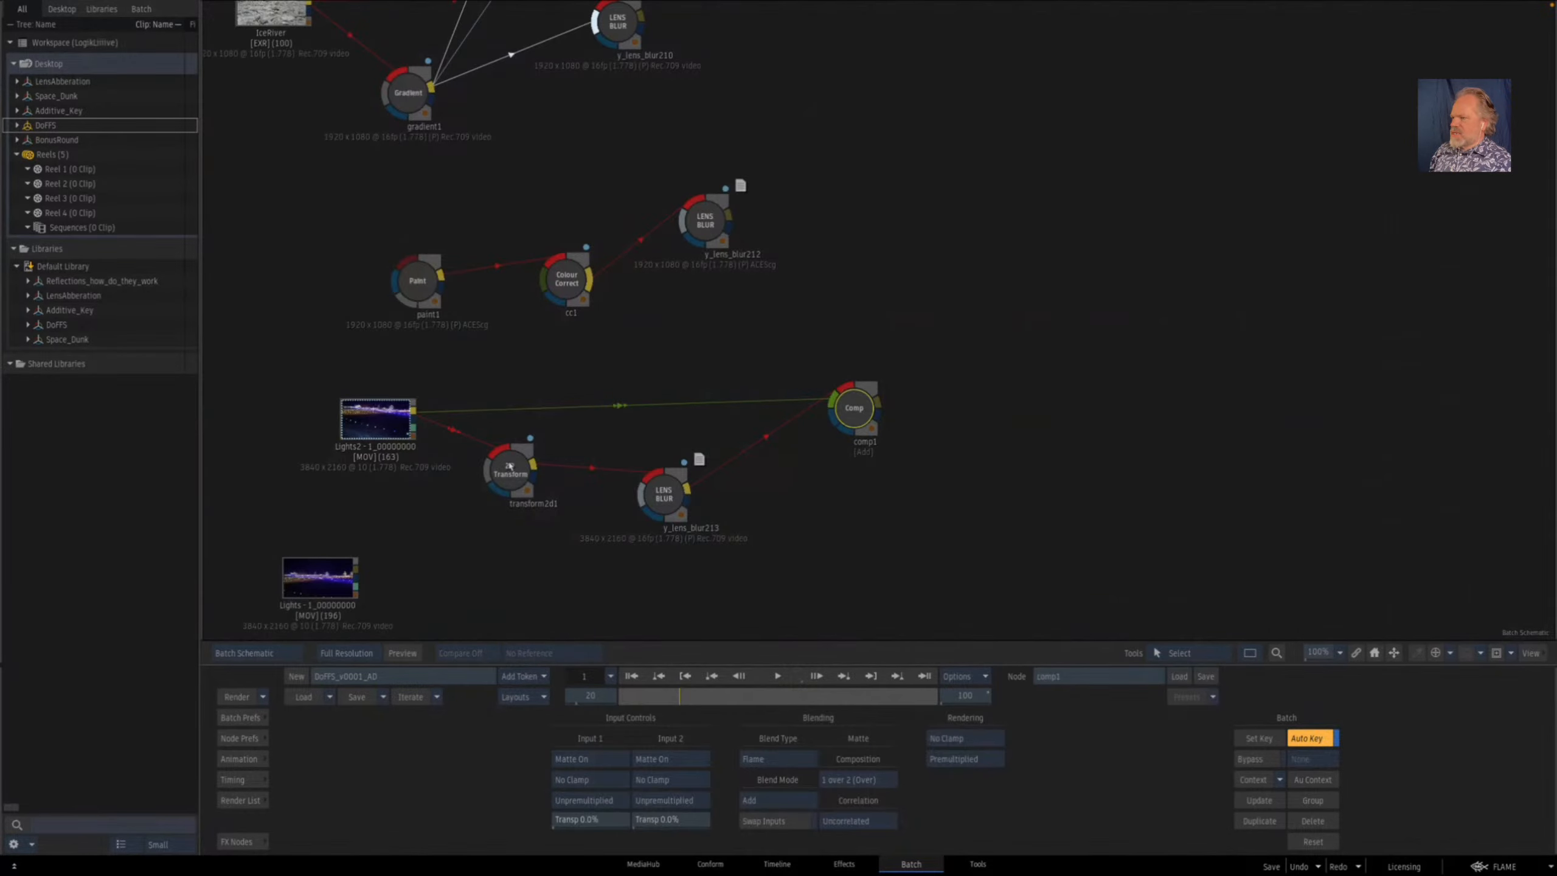
double_click(510, 467)
key("Escape")
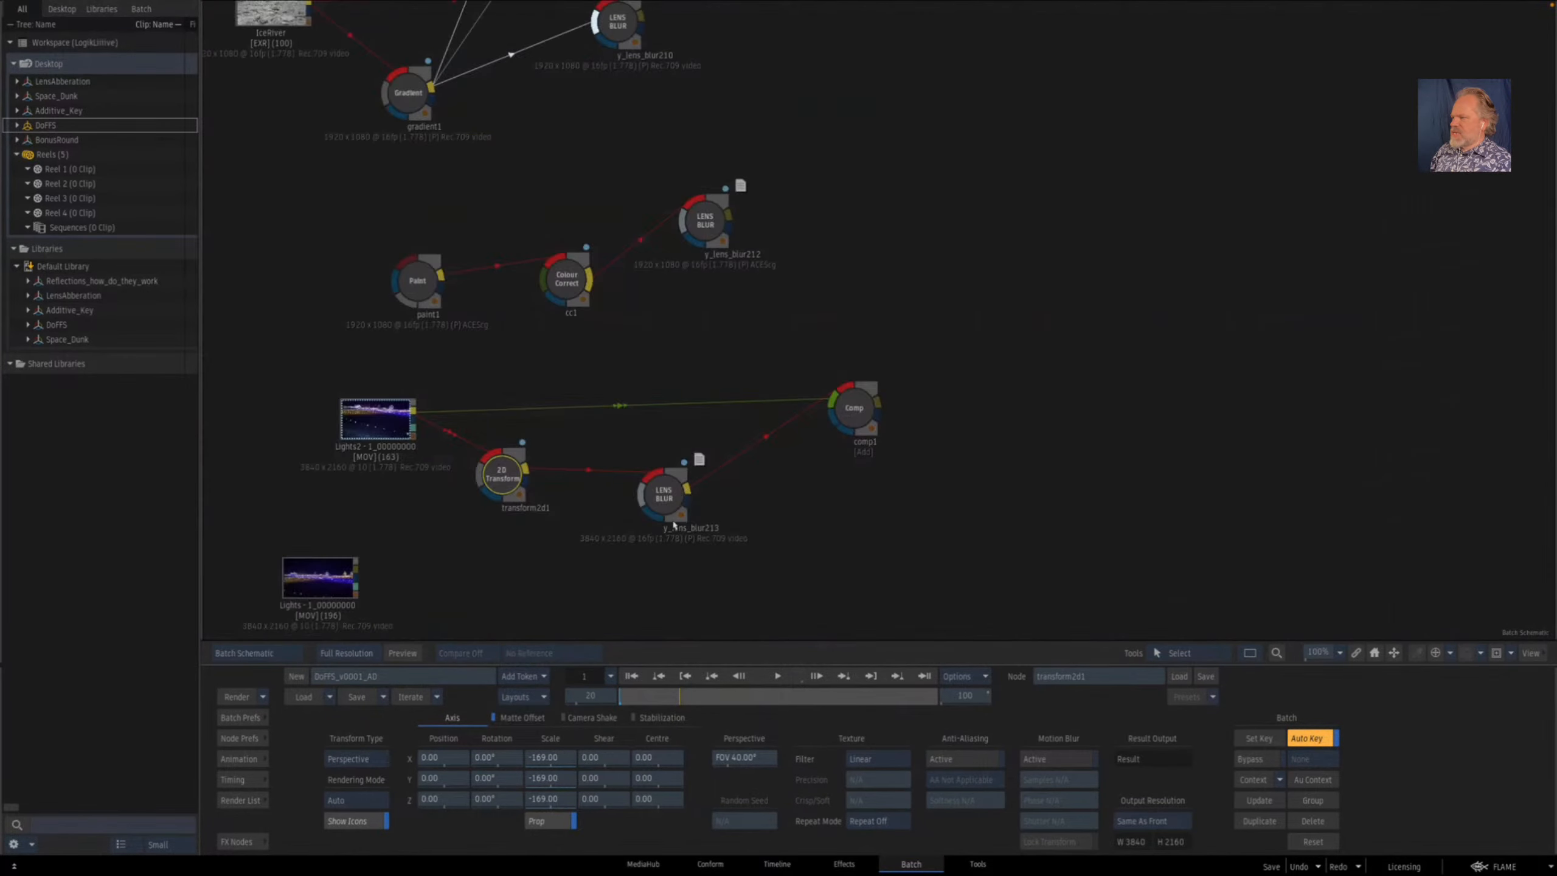
double_click(626, 477)
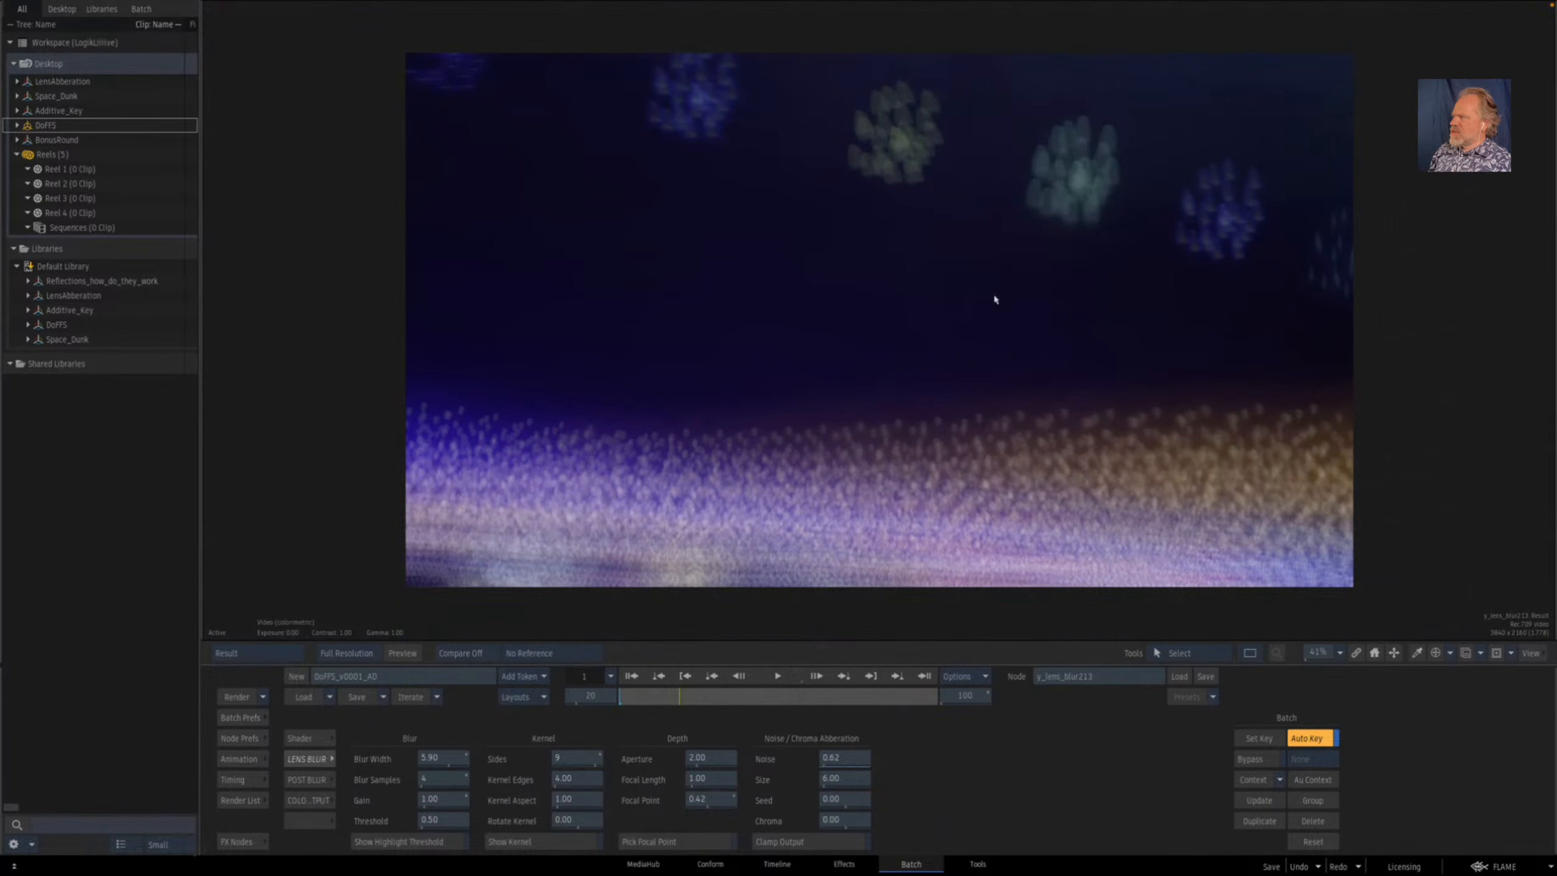
key("Escape")
double_click(849, 425)
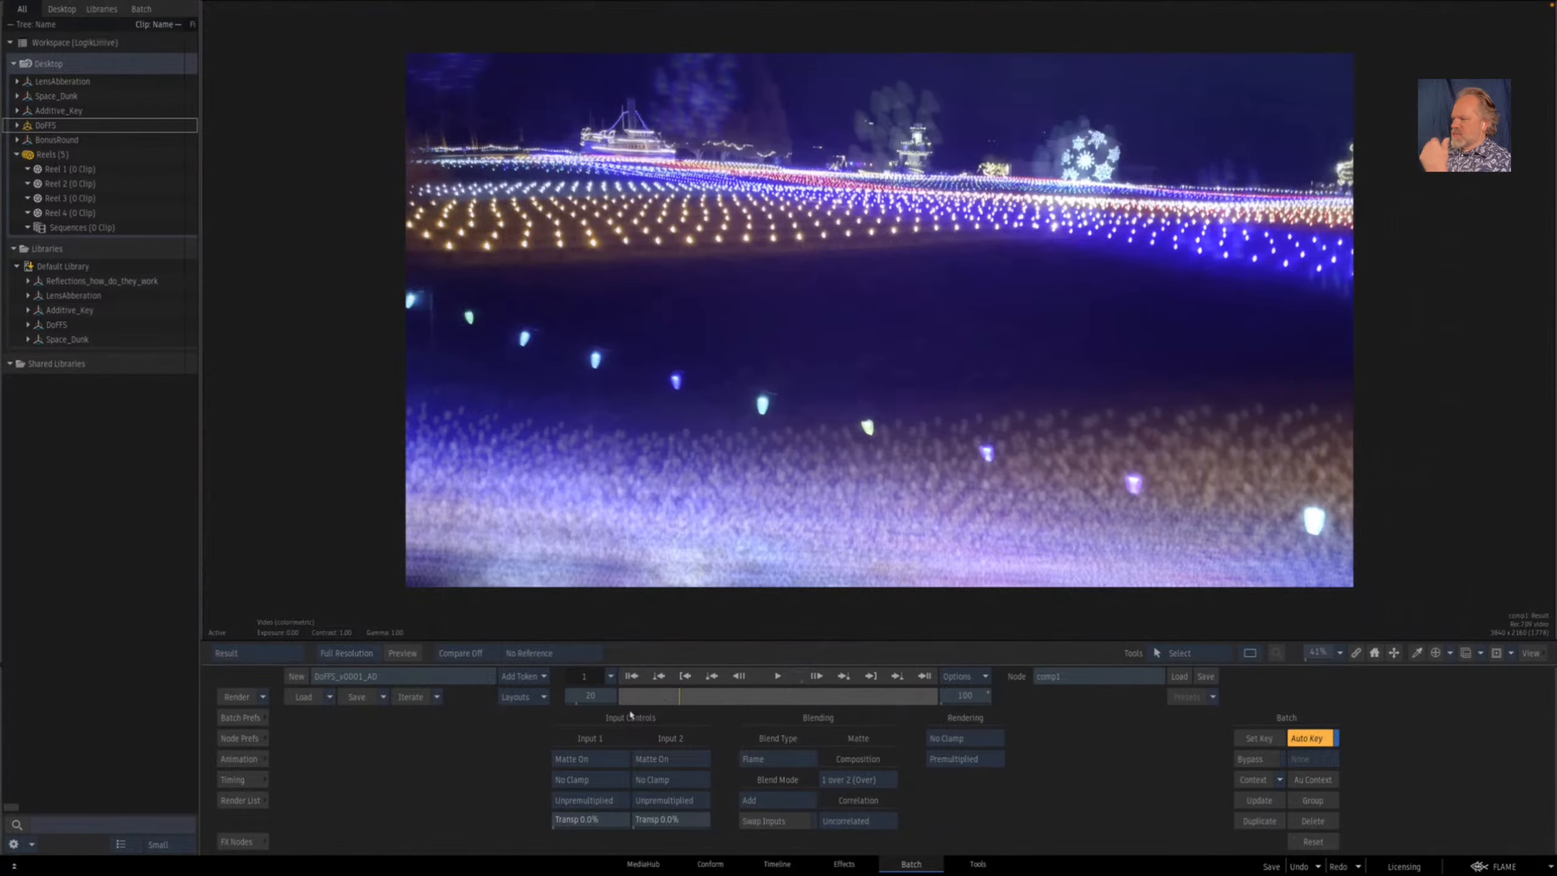
- Scrub back to the start of comp1's result and play it to review the added light flares in motion
left_click_drag(647, 697, 618, 696)
left_click(785, 677)
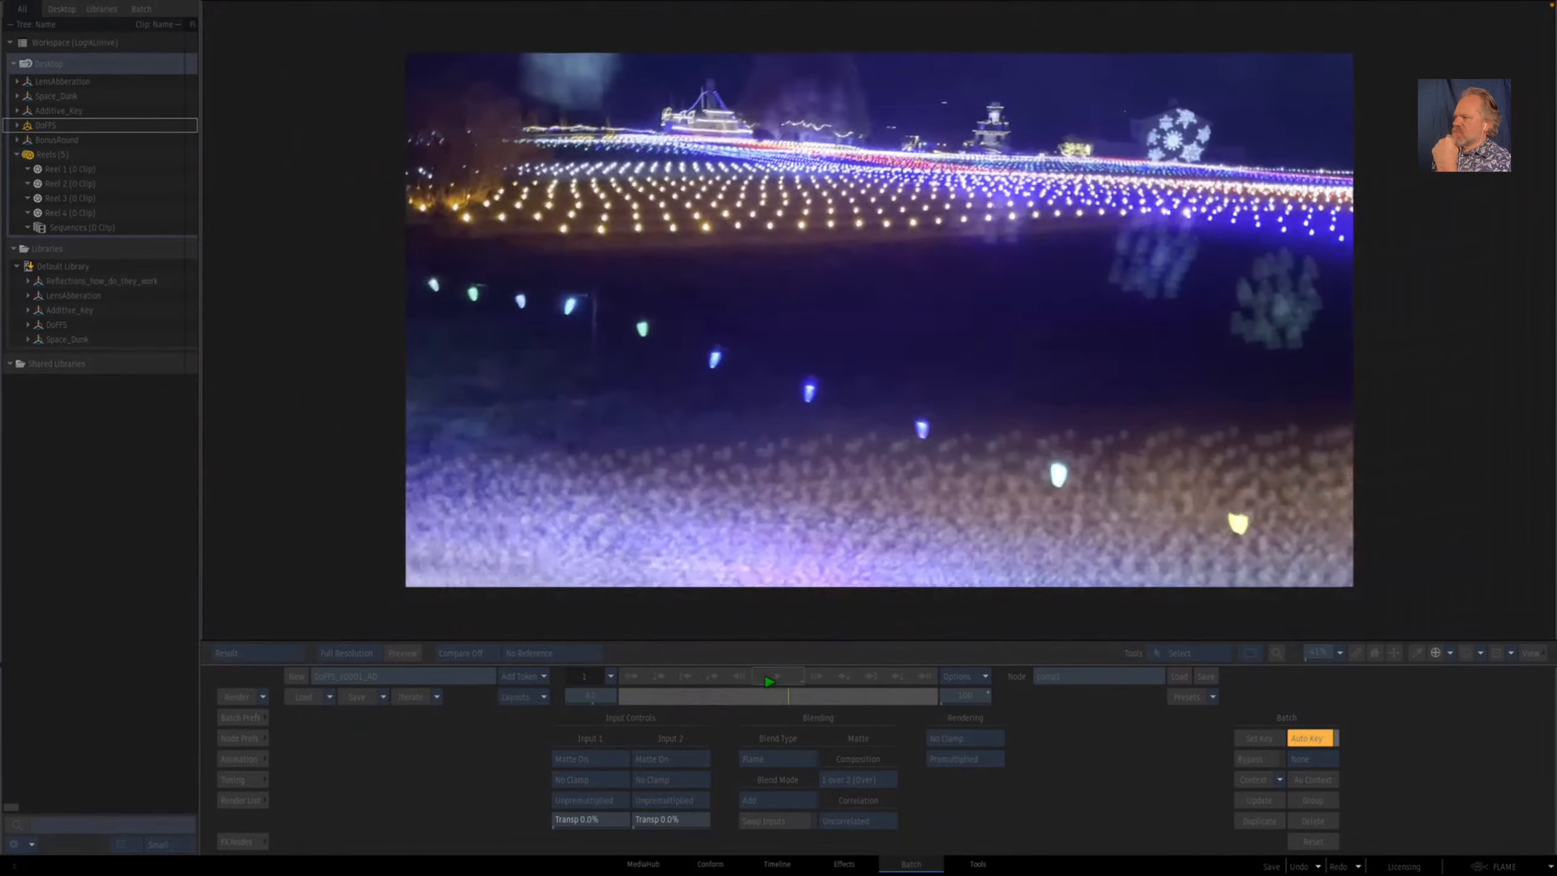
key("Escape")
- Reopen y_lens_blur213 on the blurred lights and set its Blur Samples to 20
double_click(665, 494)
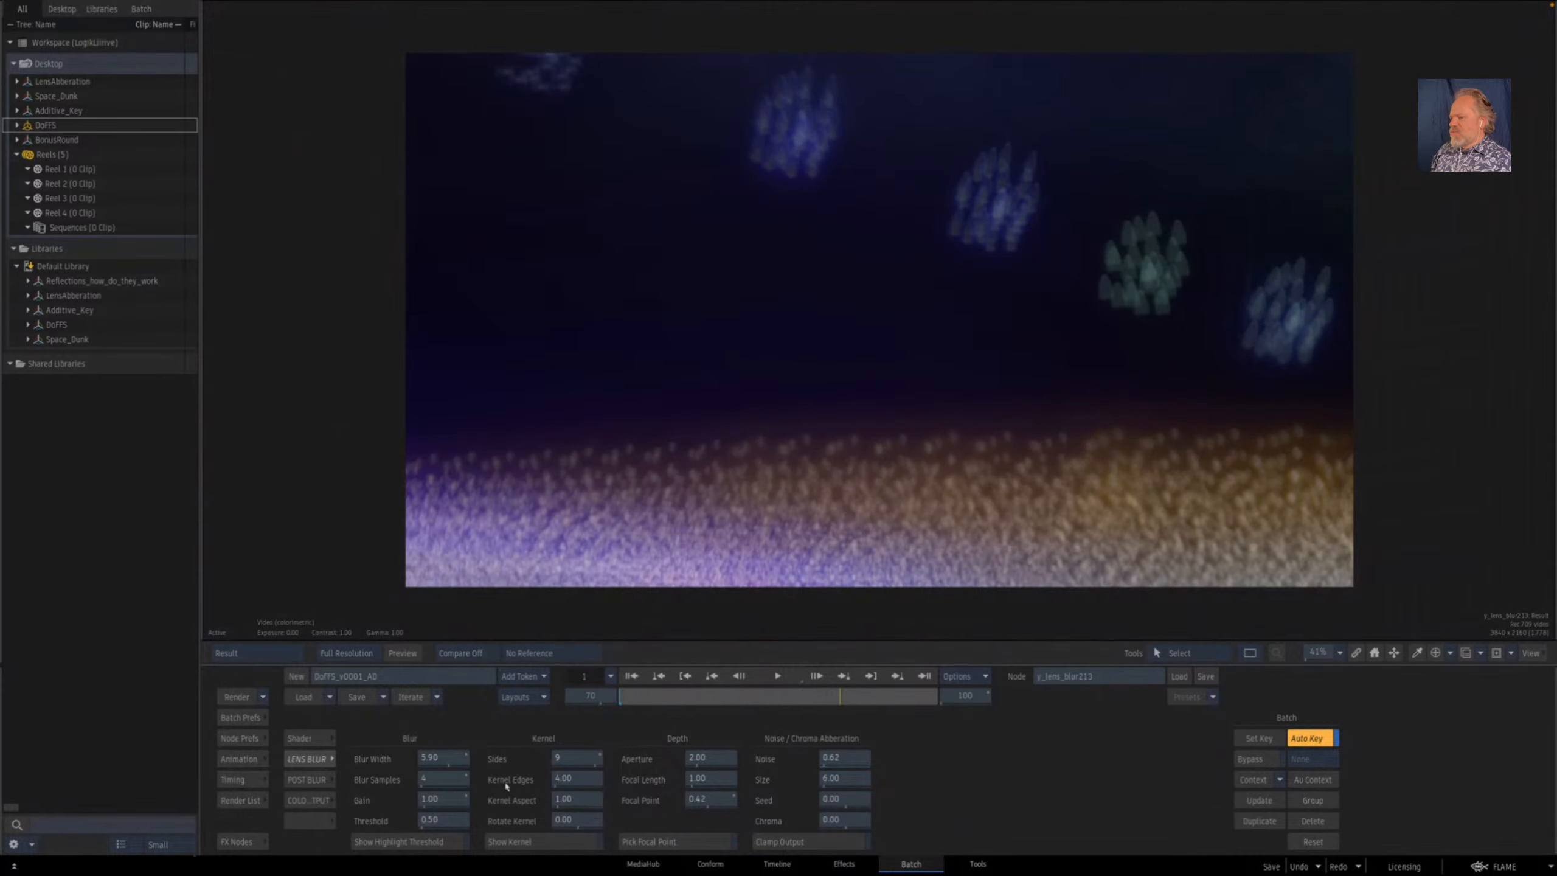
left_click_drag(454, 785, 478, 784)
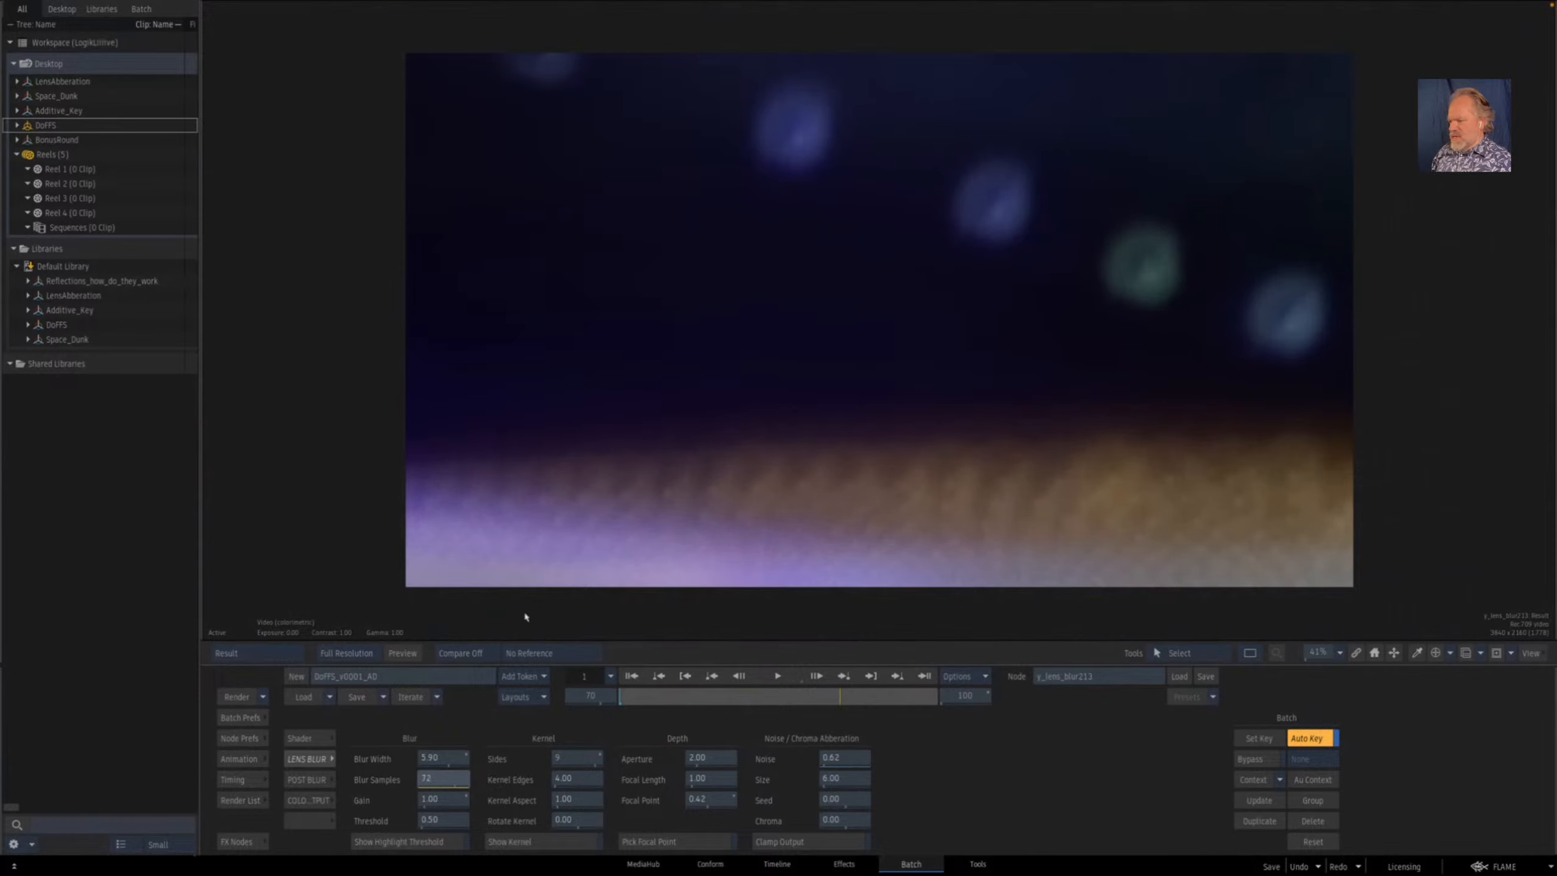
left_click(442, 779)
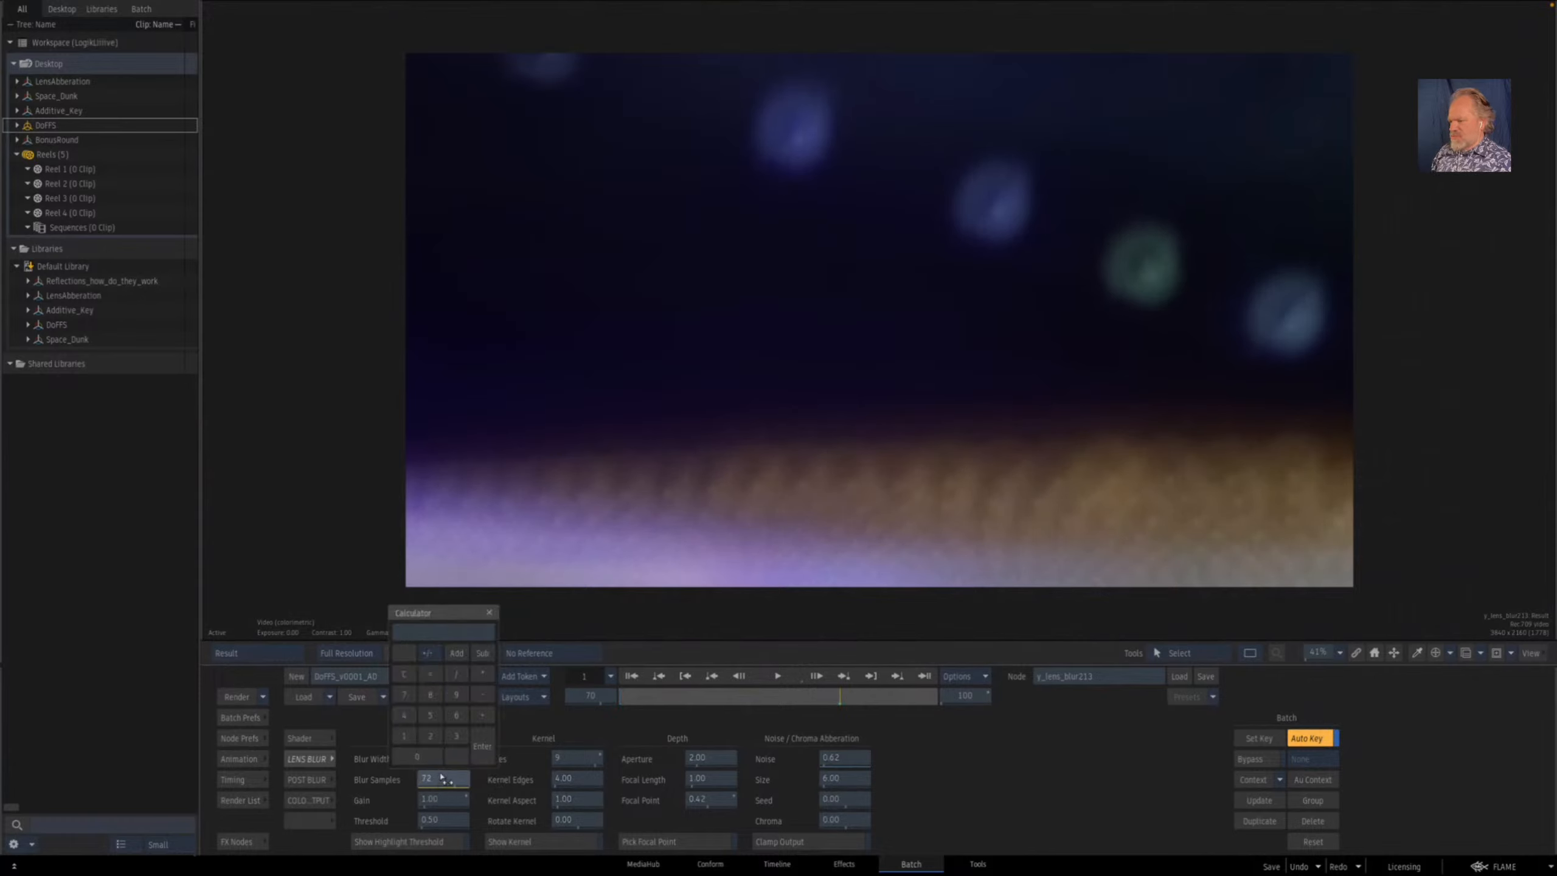
type("20")
key("Return")
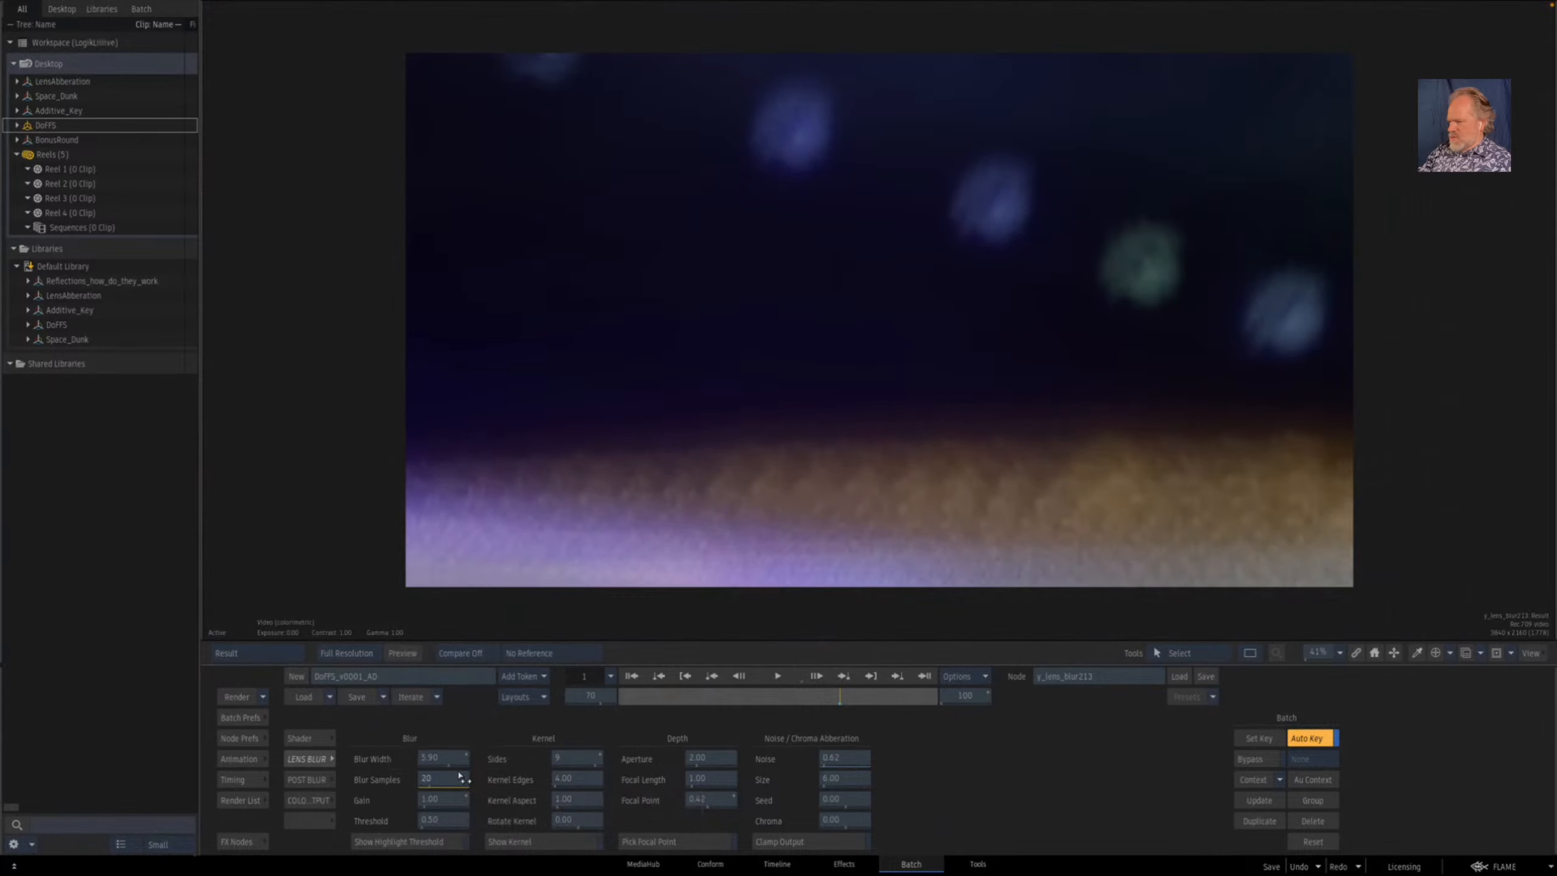
- Set y_lens_blur213's kernel Sides to 4 and raise its Kernel Aspect to 10.00 for wide, anamorphic-style flares
left_click(579, 756)
type("4")
key("Return")
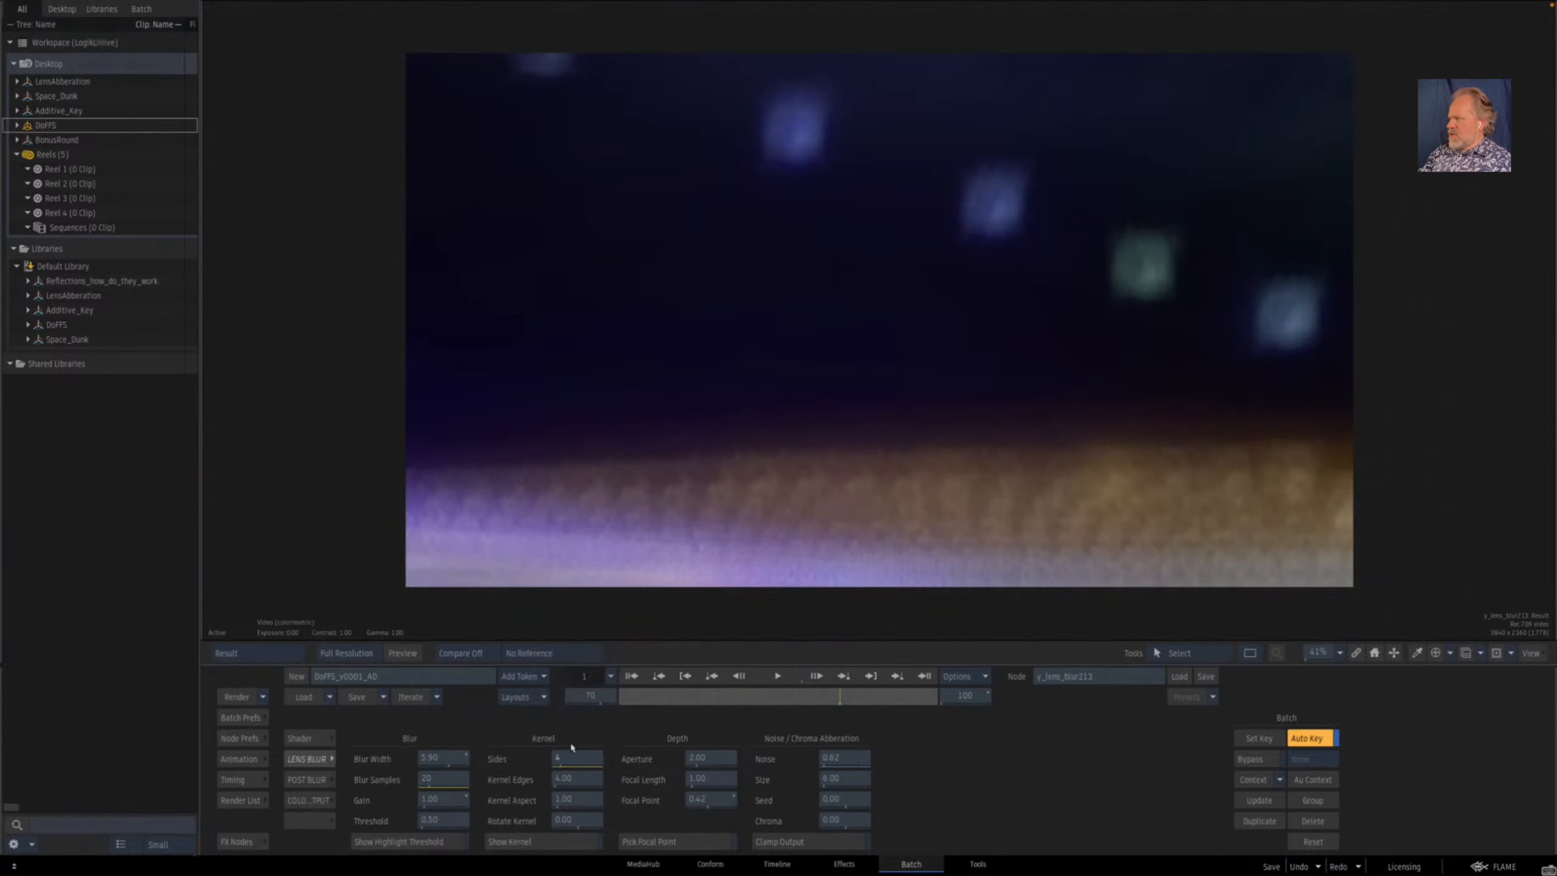
left_click_drag(578, 806, 976, 748)
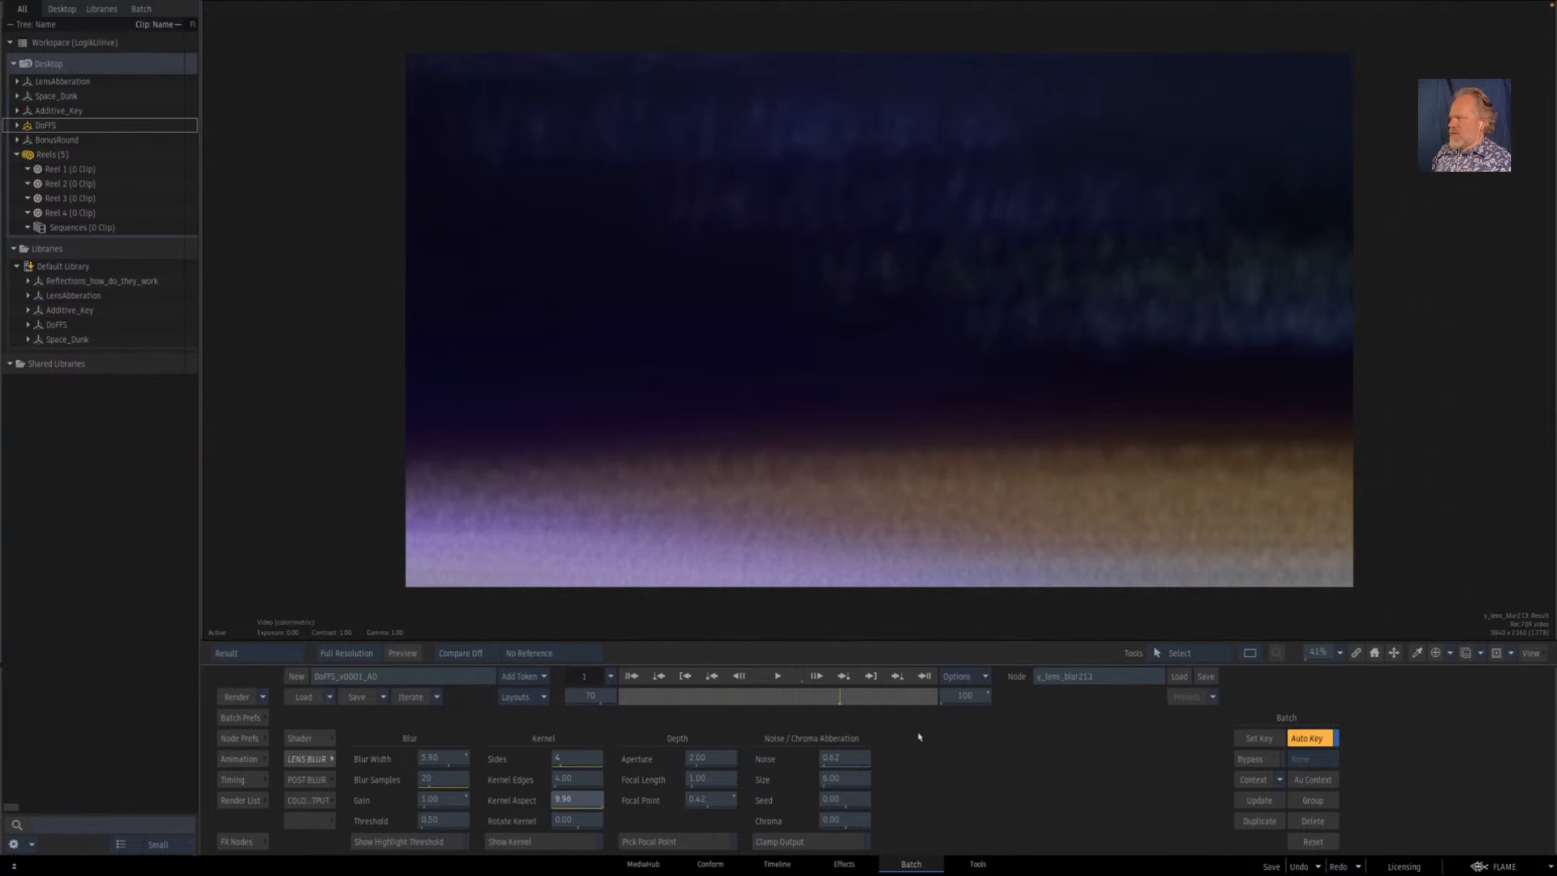
- Set the X Bias to 10.00 in y_lens_blur213's Post Blur settings
left_click(307, 779)
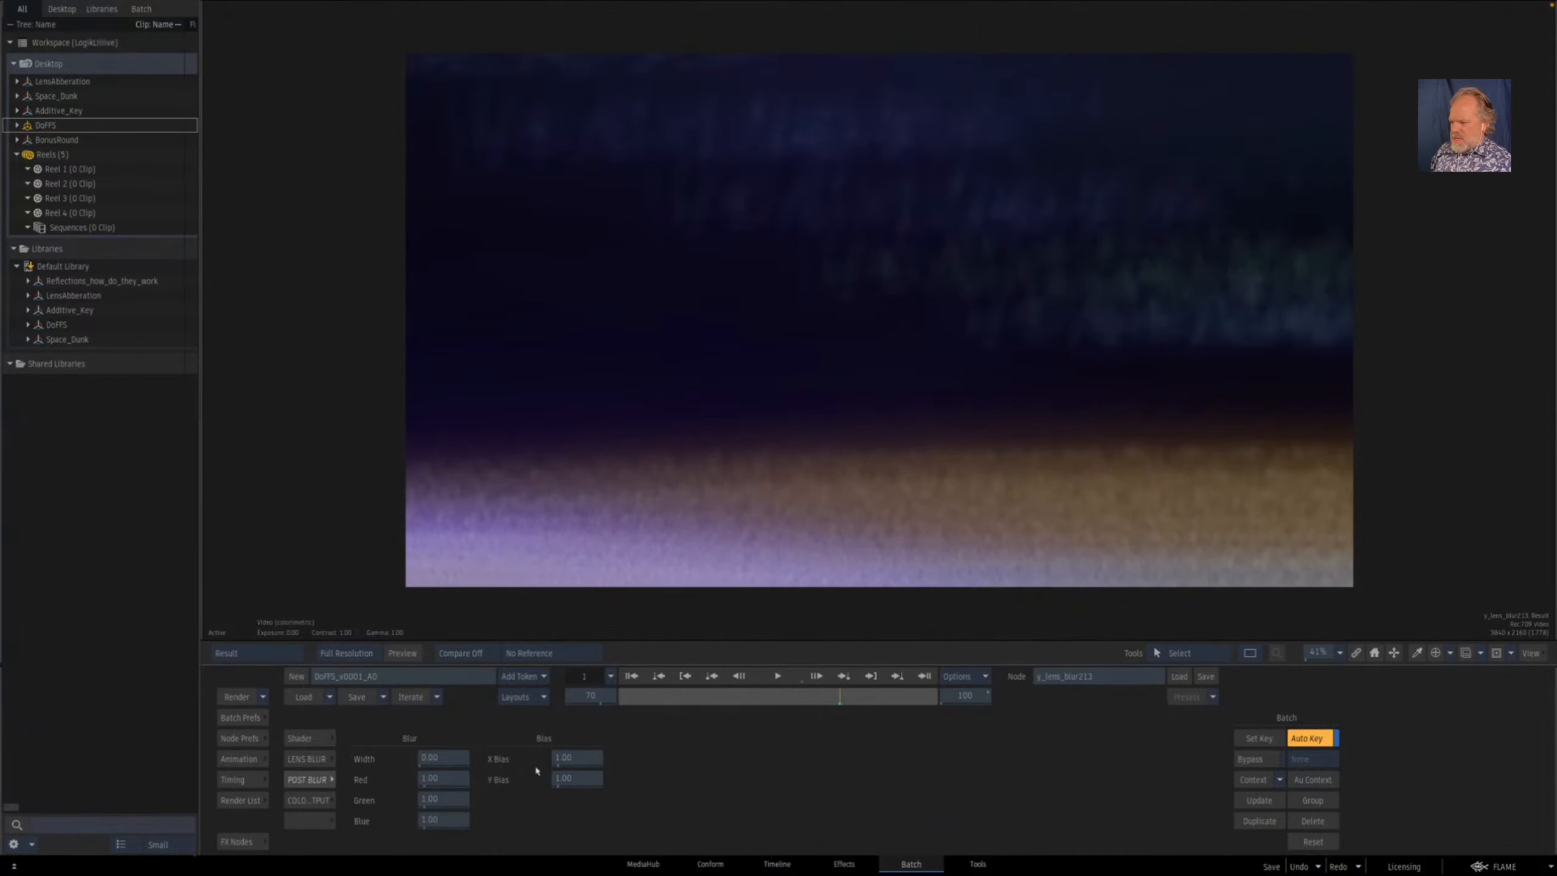
left_click_drag(583, 760, 598, 757)
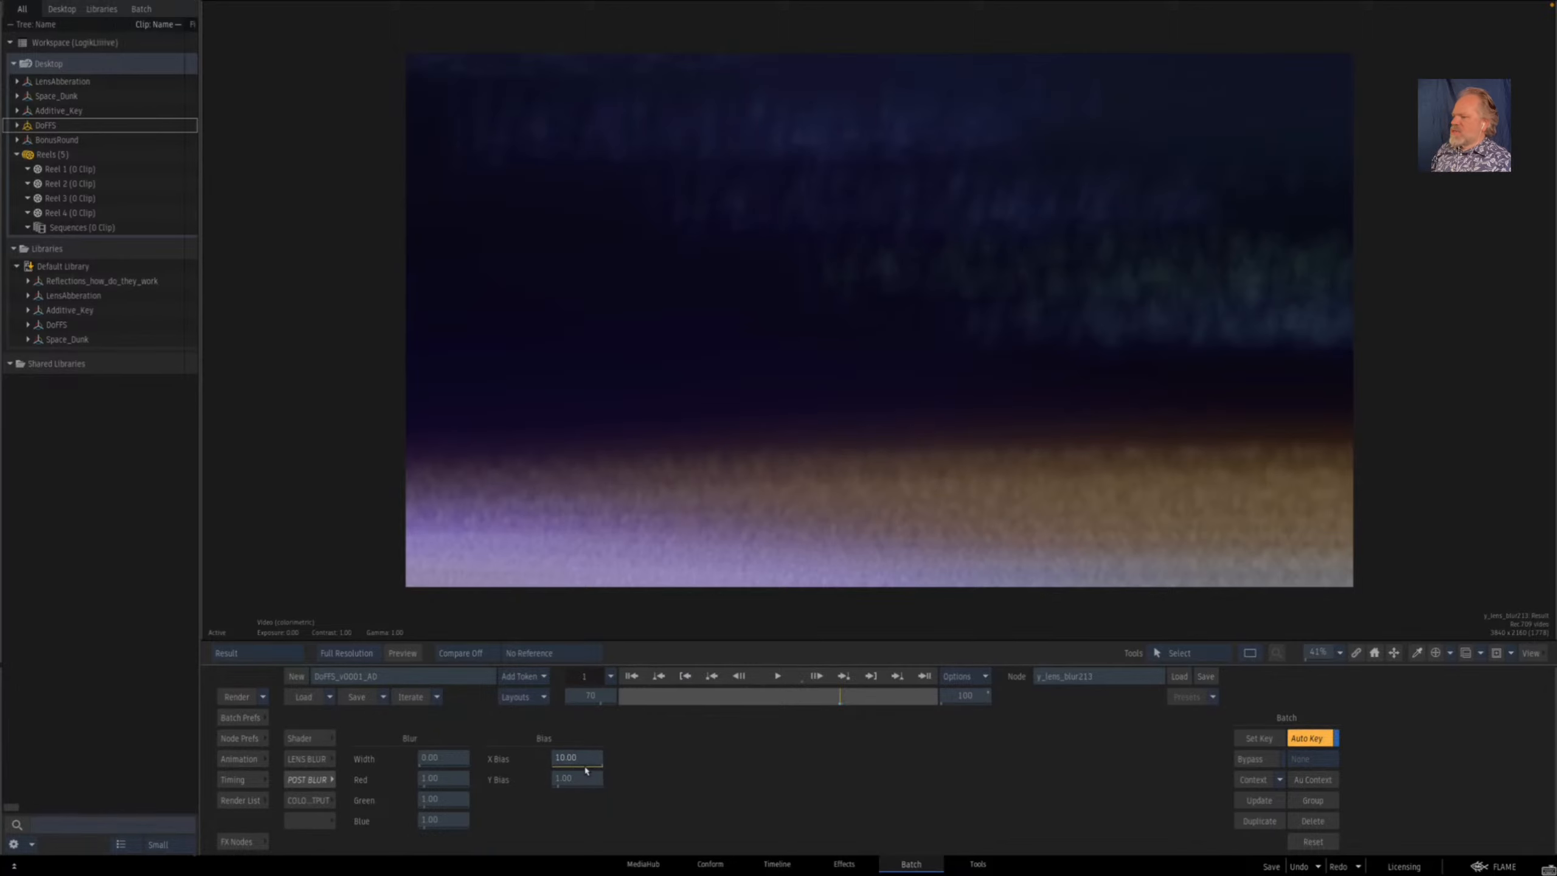
left_click(329, 739)
- Scrub and play comp1's result to judge the horizontally stretched flares over the lights
left_click_drag(831, 698, 770, 697)
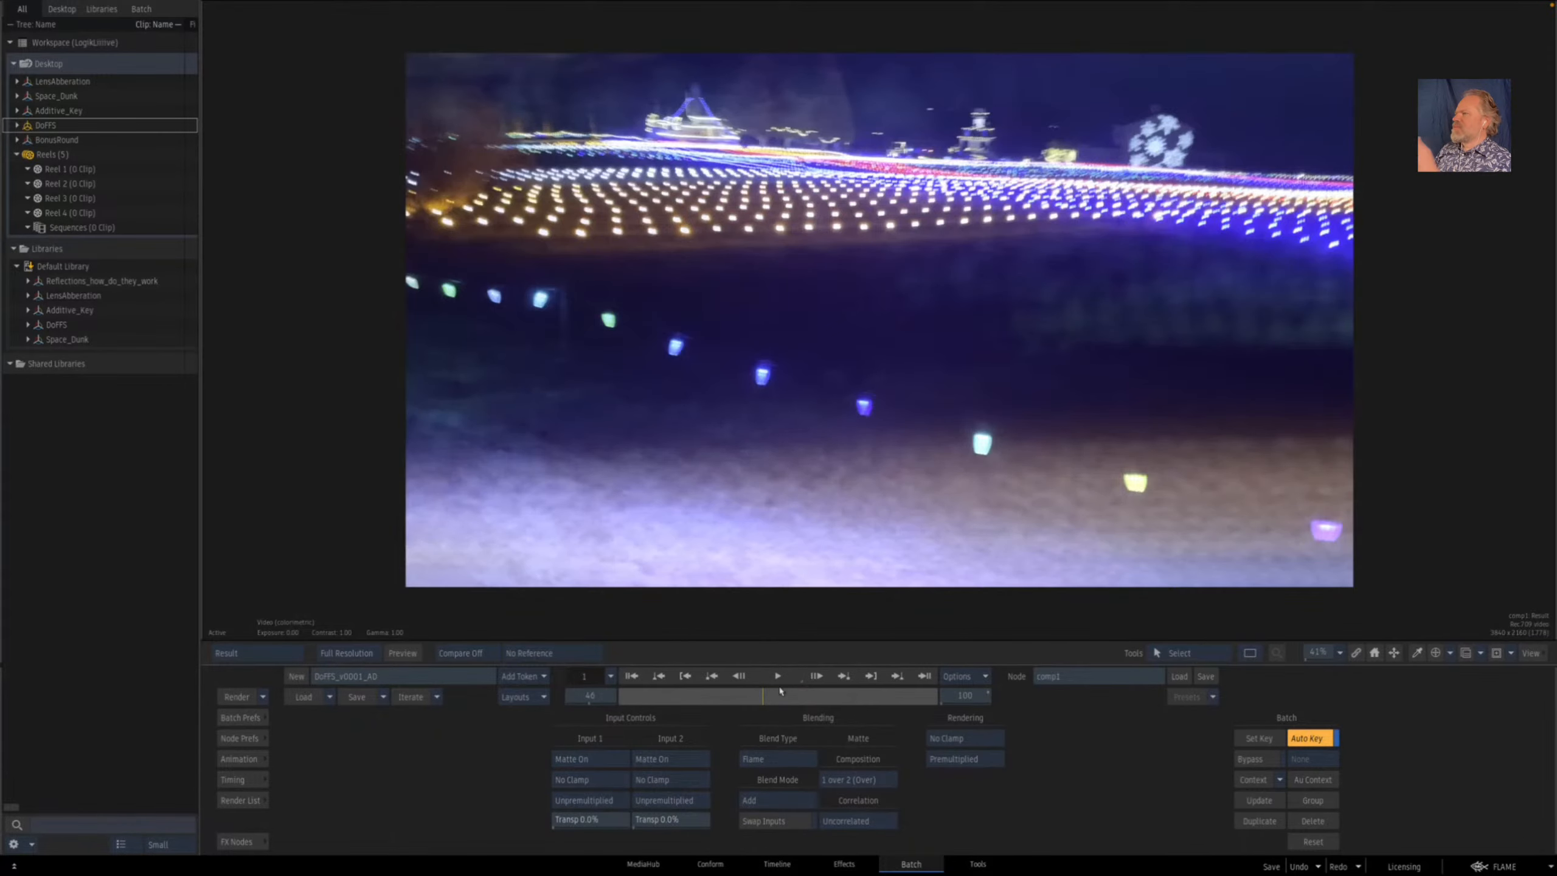
mouse_move(780, 695)
left_mouse_down()
mouse_move(646, 697)
mouse_move(777, 682)
left_mouse_up()
key("Escape")
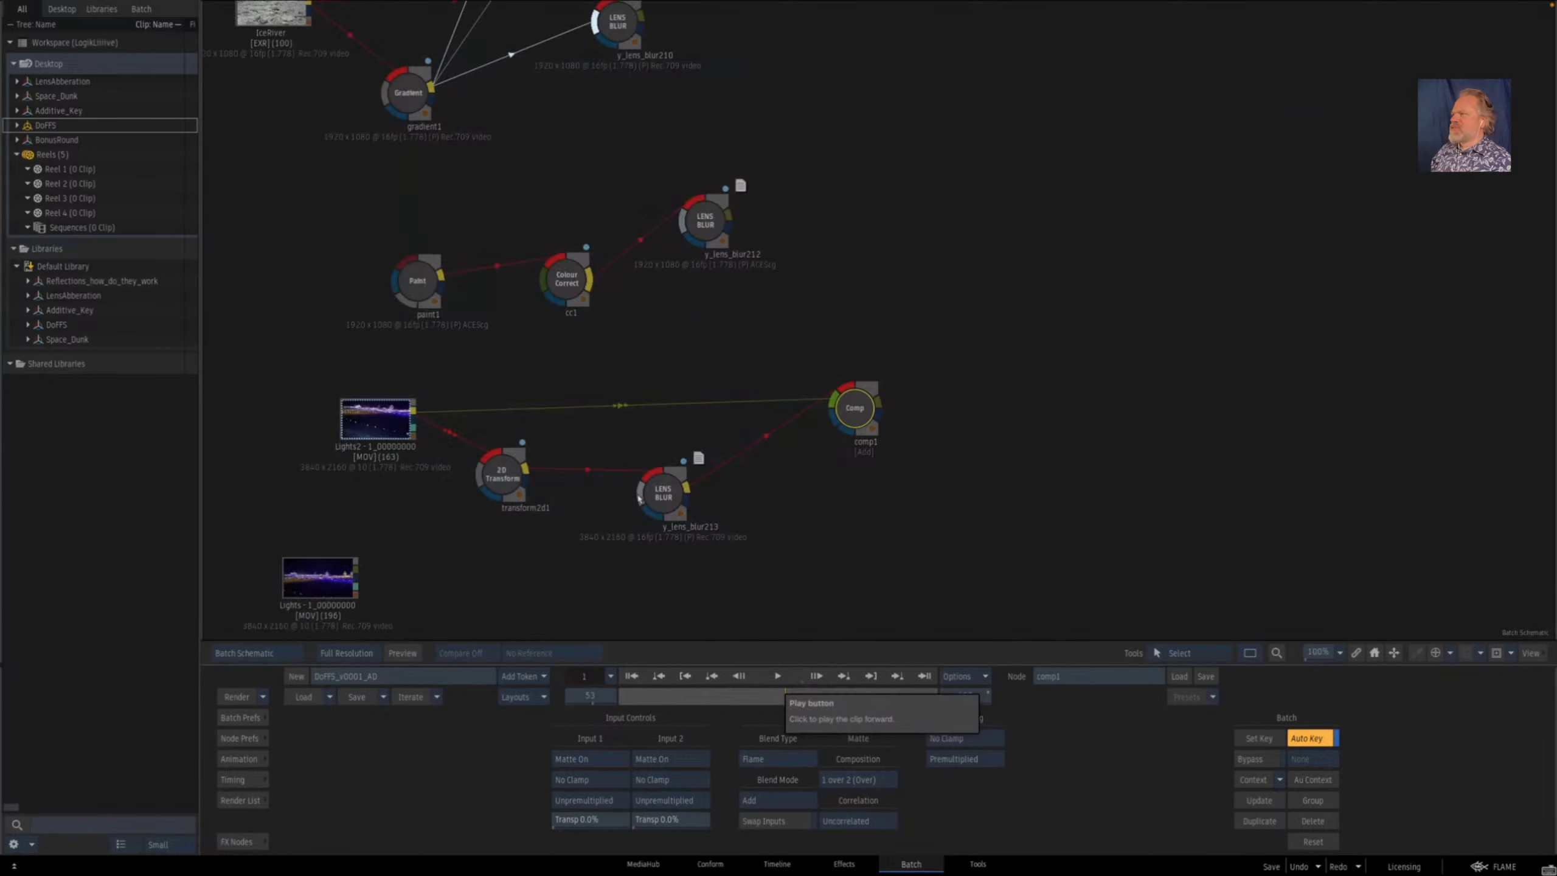
- Return to y_lens_blur213's Lens Blur settings and reduce the kernel Sides to 3
double_click(638, 498)
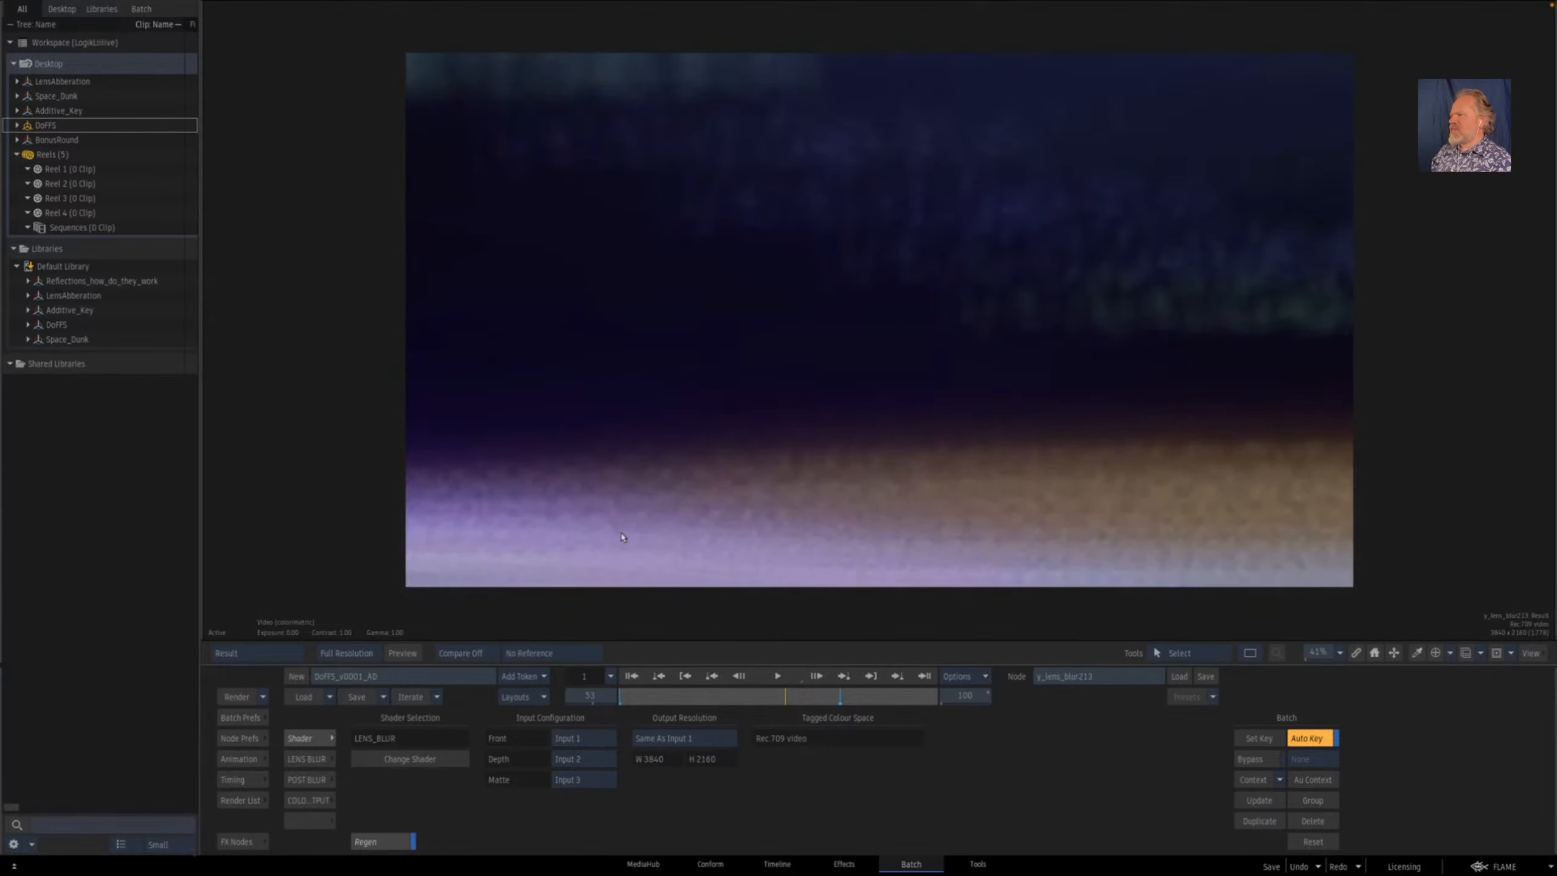
left_click(306, 758)
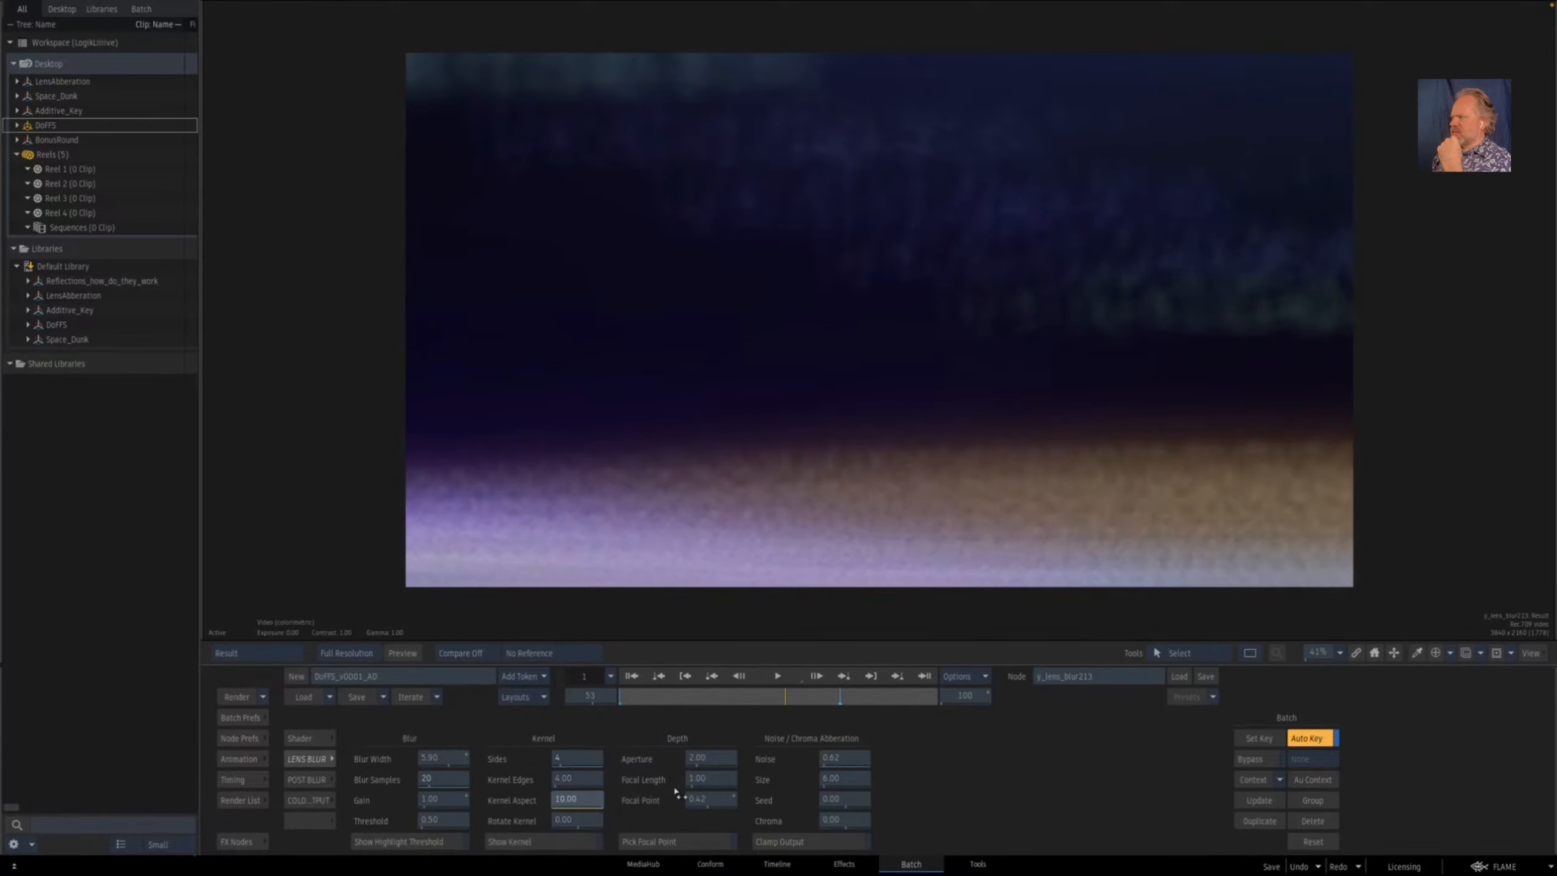
left_click_drag(581, 761, 574, 761)
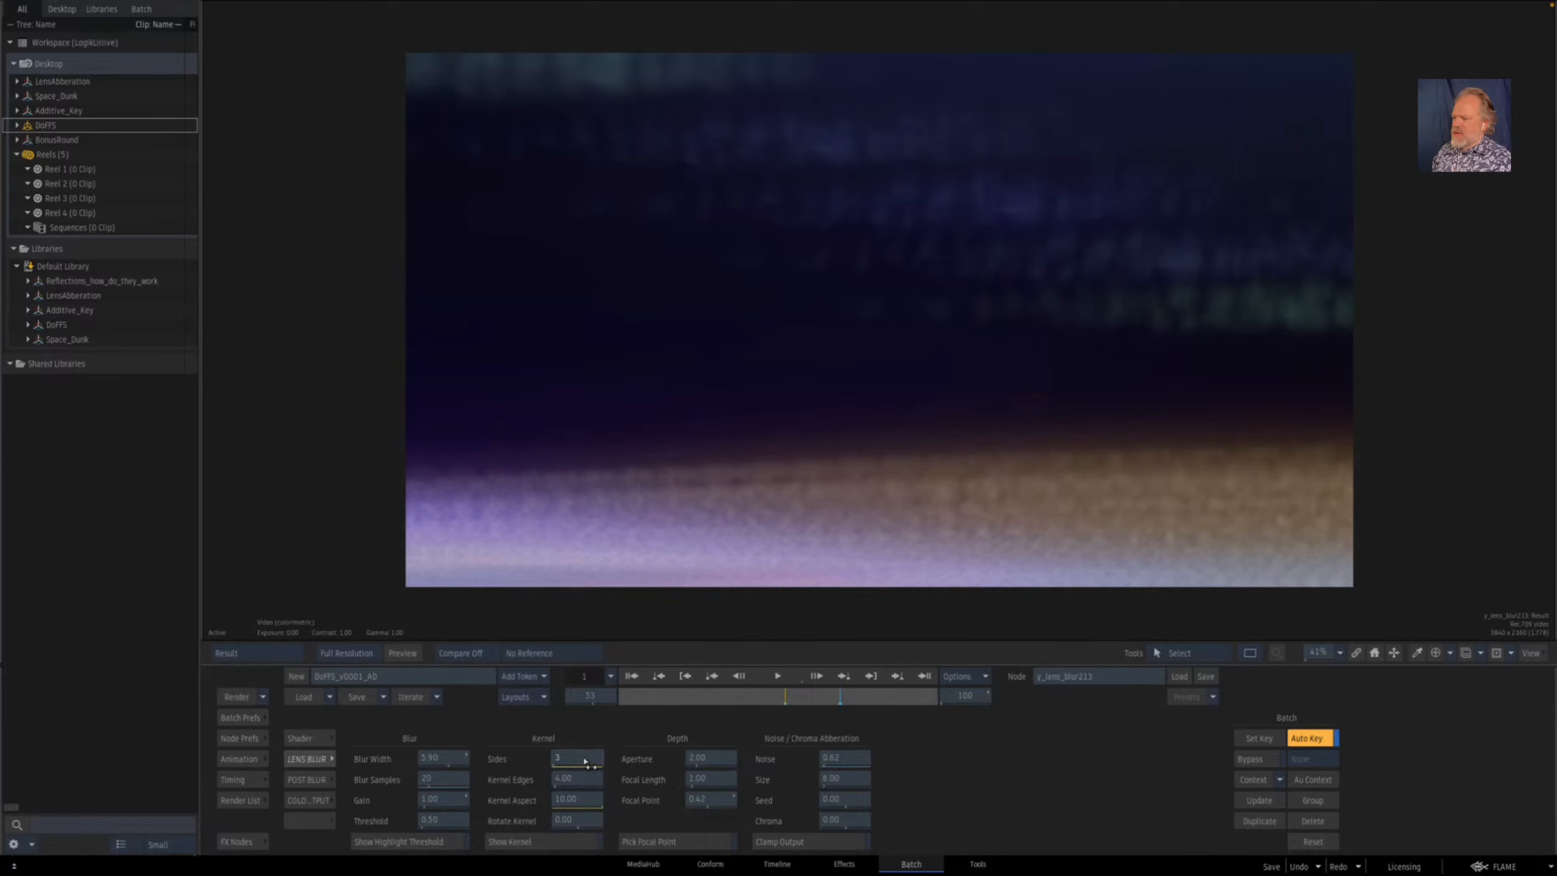
key("Escape")
- View y_lens_blur212's result on the painted stroke at frame 1, set its Blur Width to 5.50 and increase its Blur Samples
left_click_drag(777, 511, 897, 429)
mouse_move(981, 318)
left_mouse_down()
mouse_move(966, 338)
mouse_move(968, 325)
left_mouse_up()
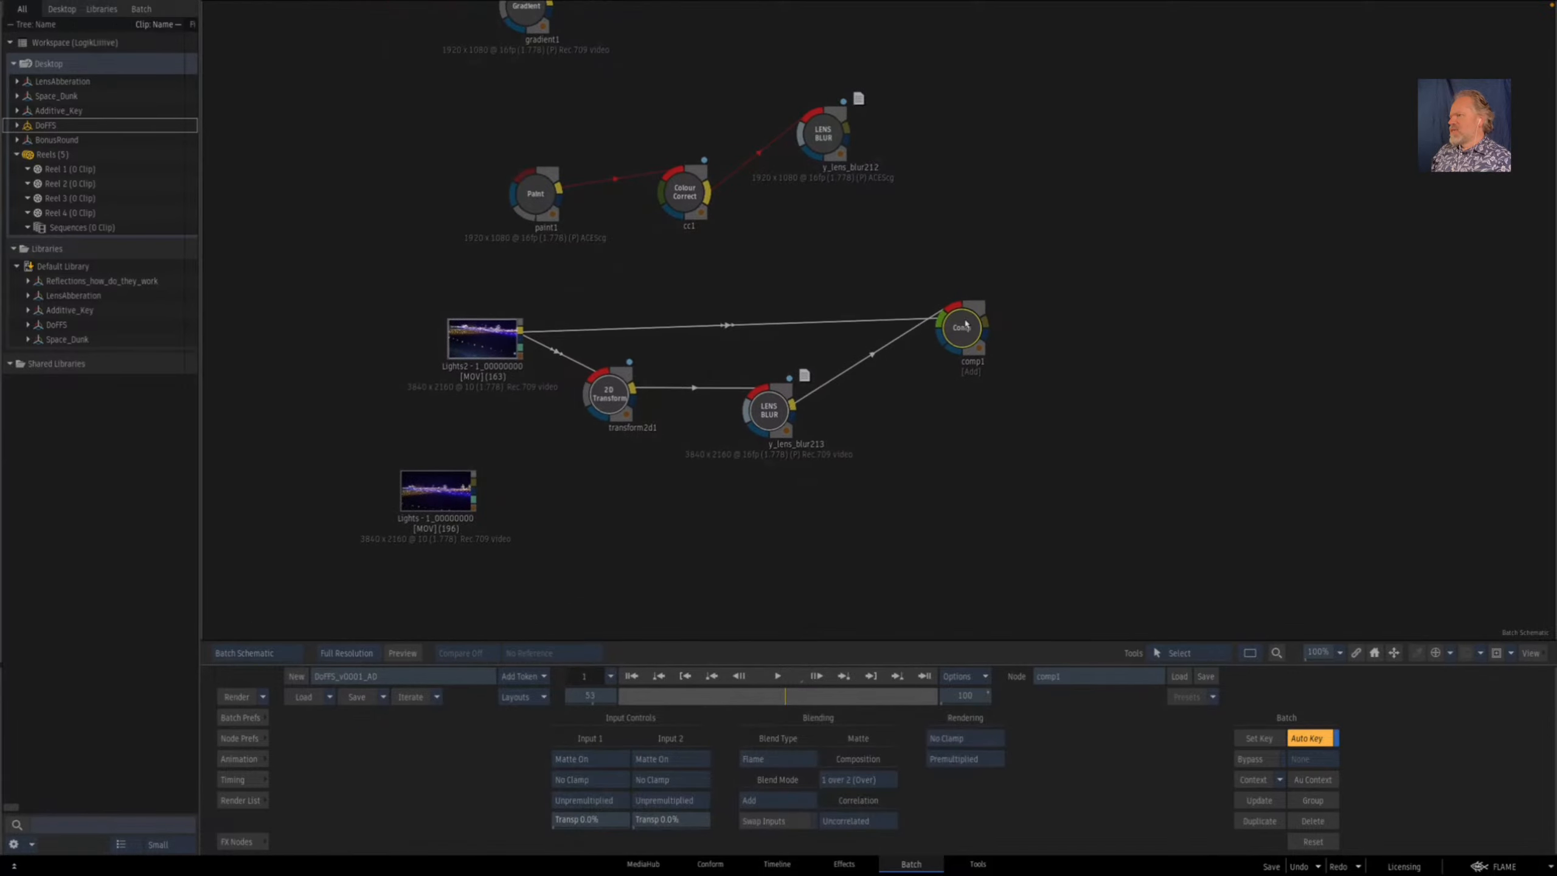
left_click_drag(699, 391, 647, 630)
left_click_drag(660, 442, 727, 449)
left_click_drag(751, 535, 736, 407)
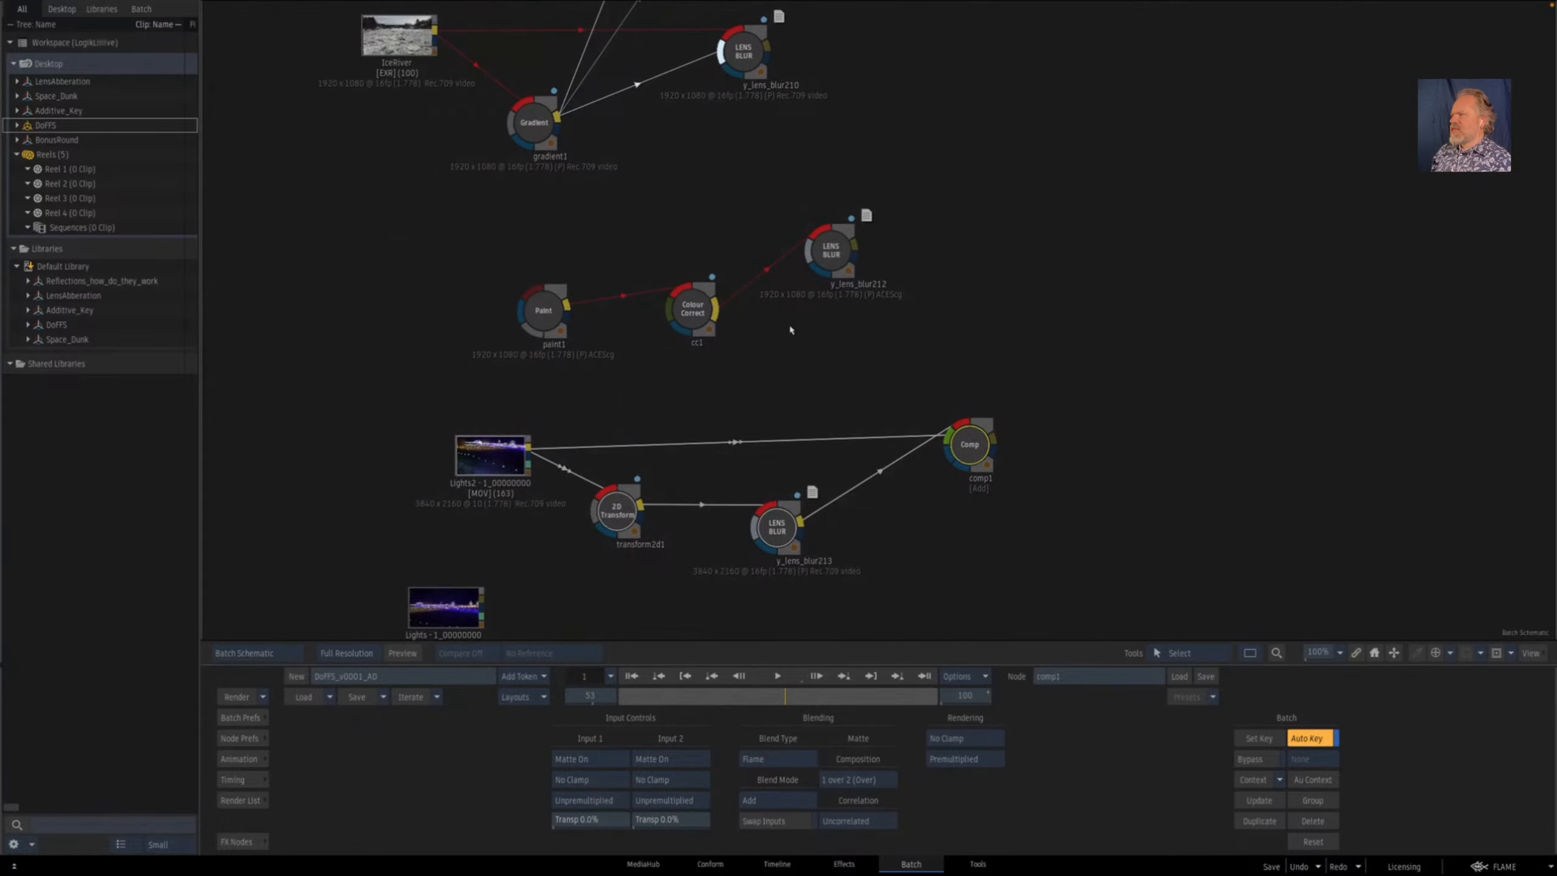
left_click(836, 249)
key("F4")
key("F4")
key("Escape")
key("F4")
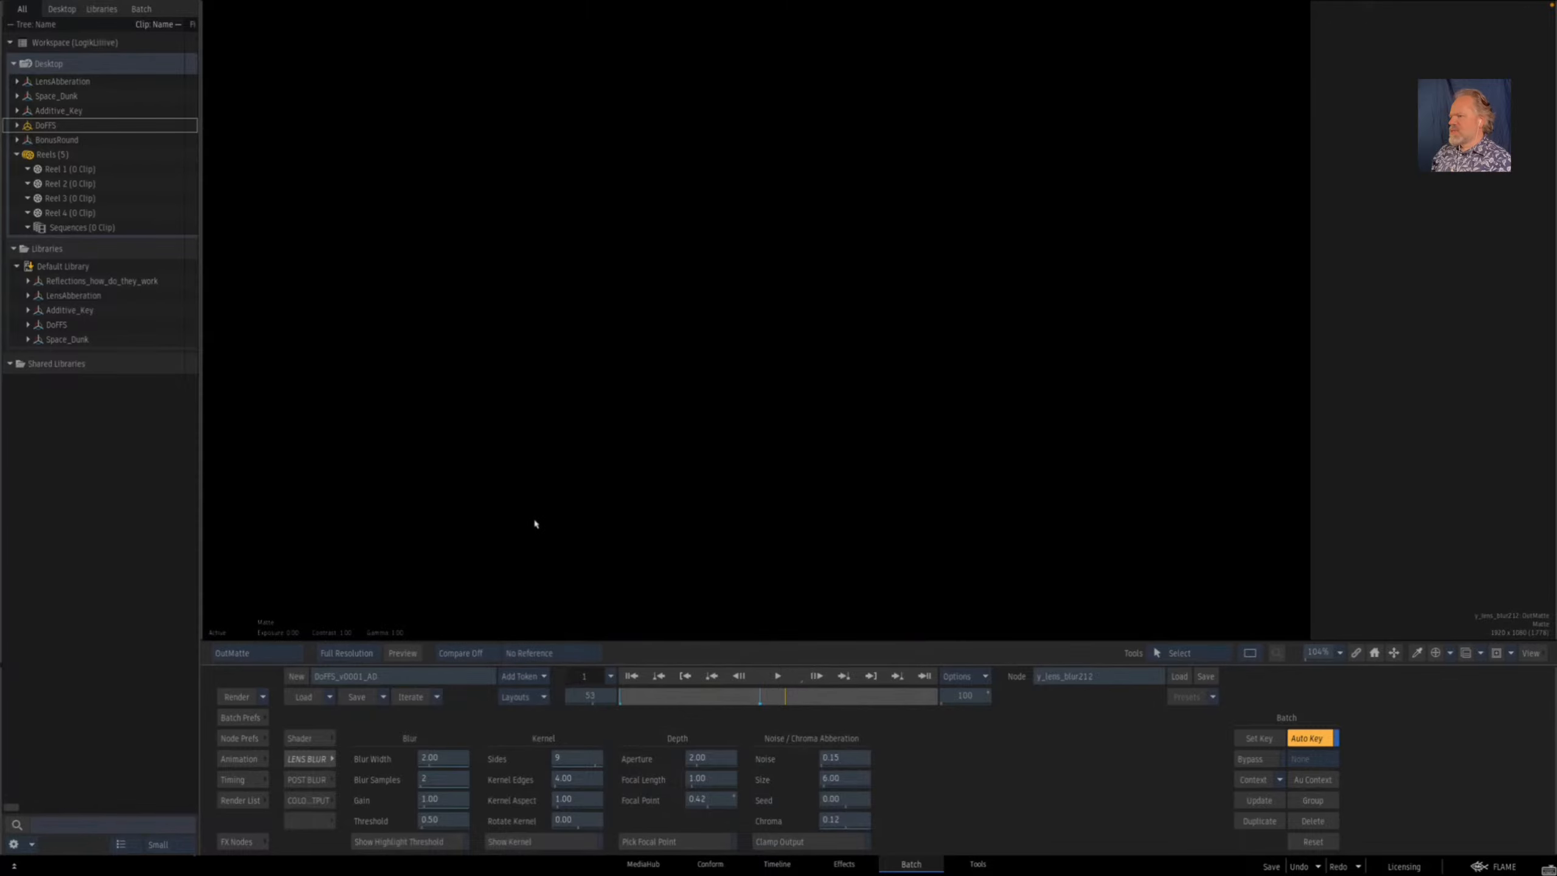
key("F4")
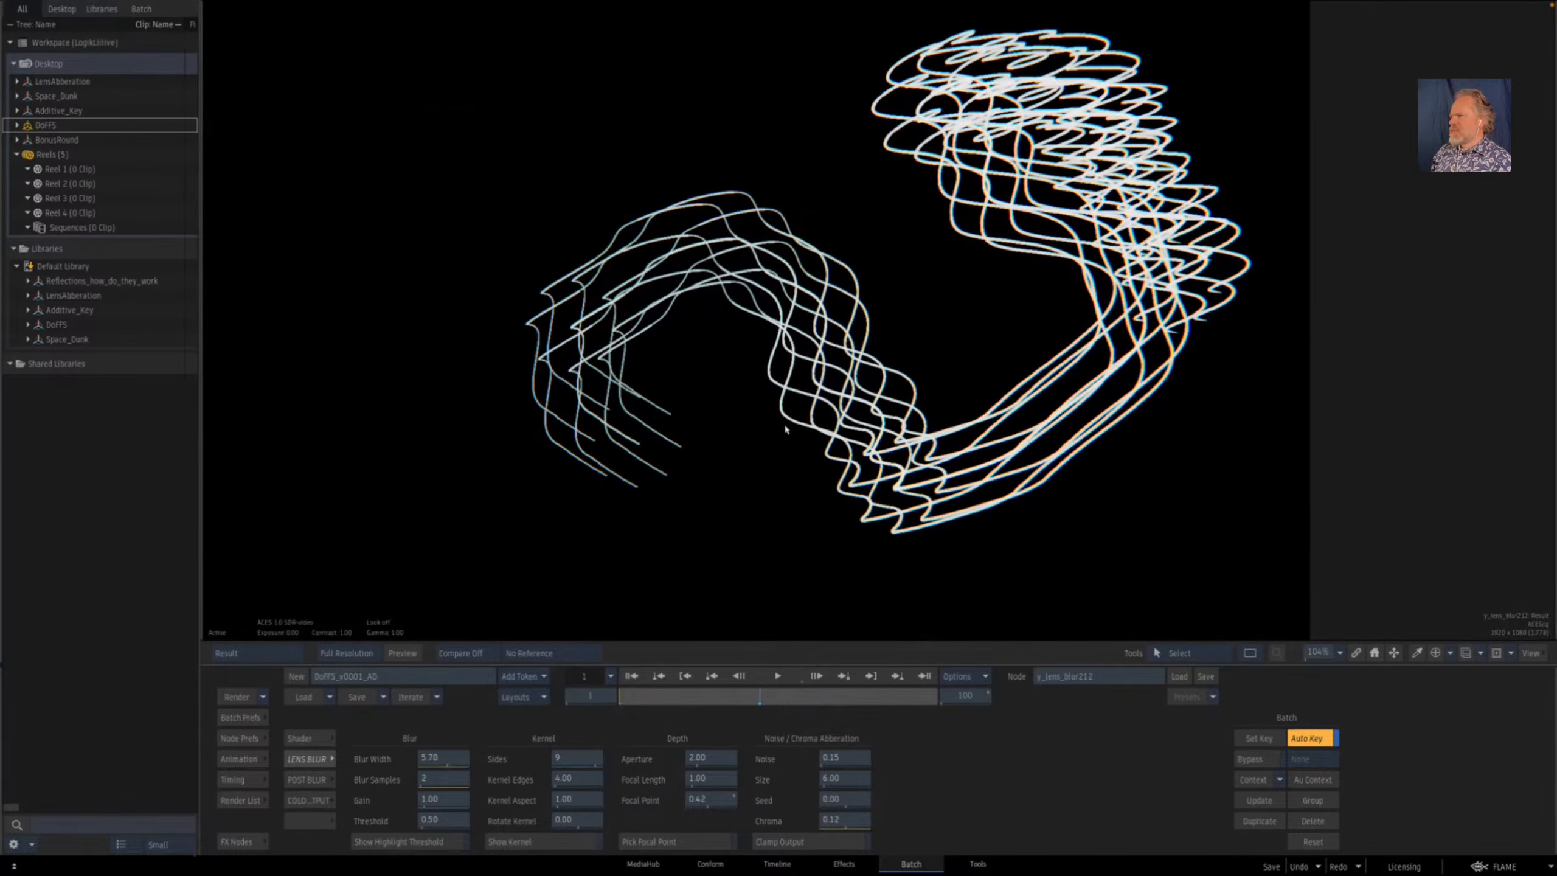
left_click_drag(468, 762, 456, 786)
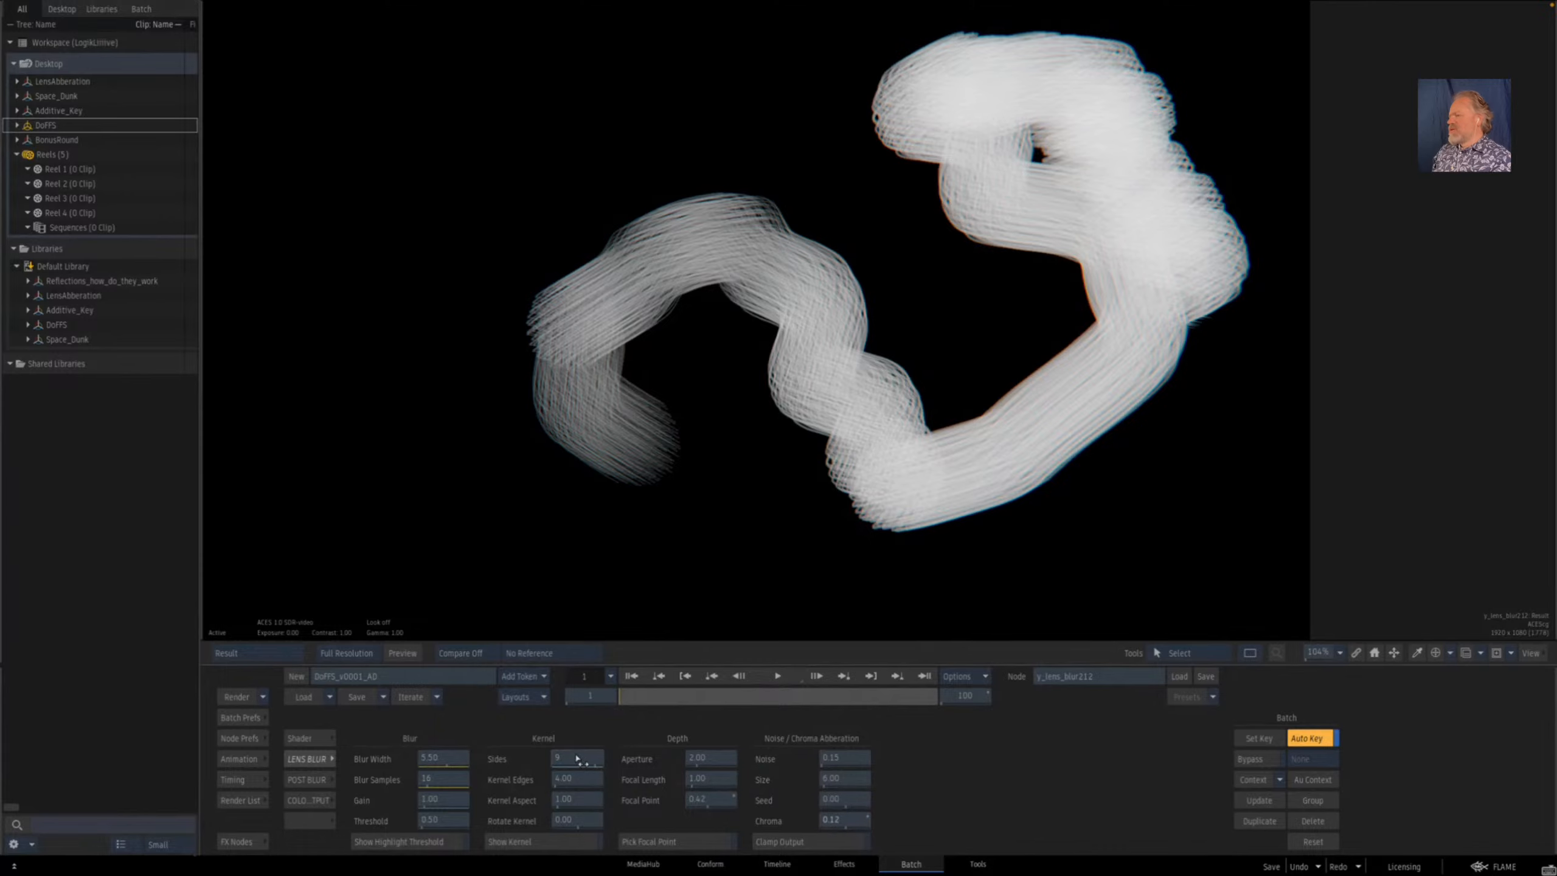
key("Escape")
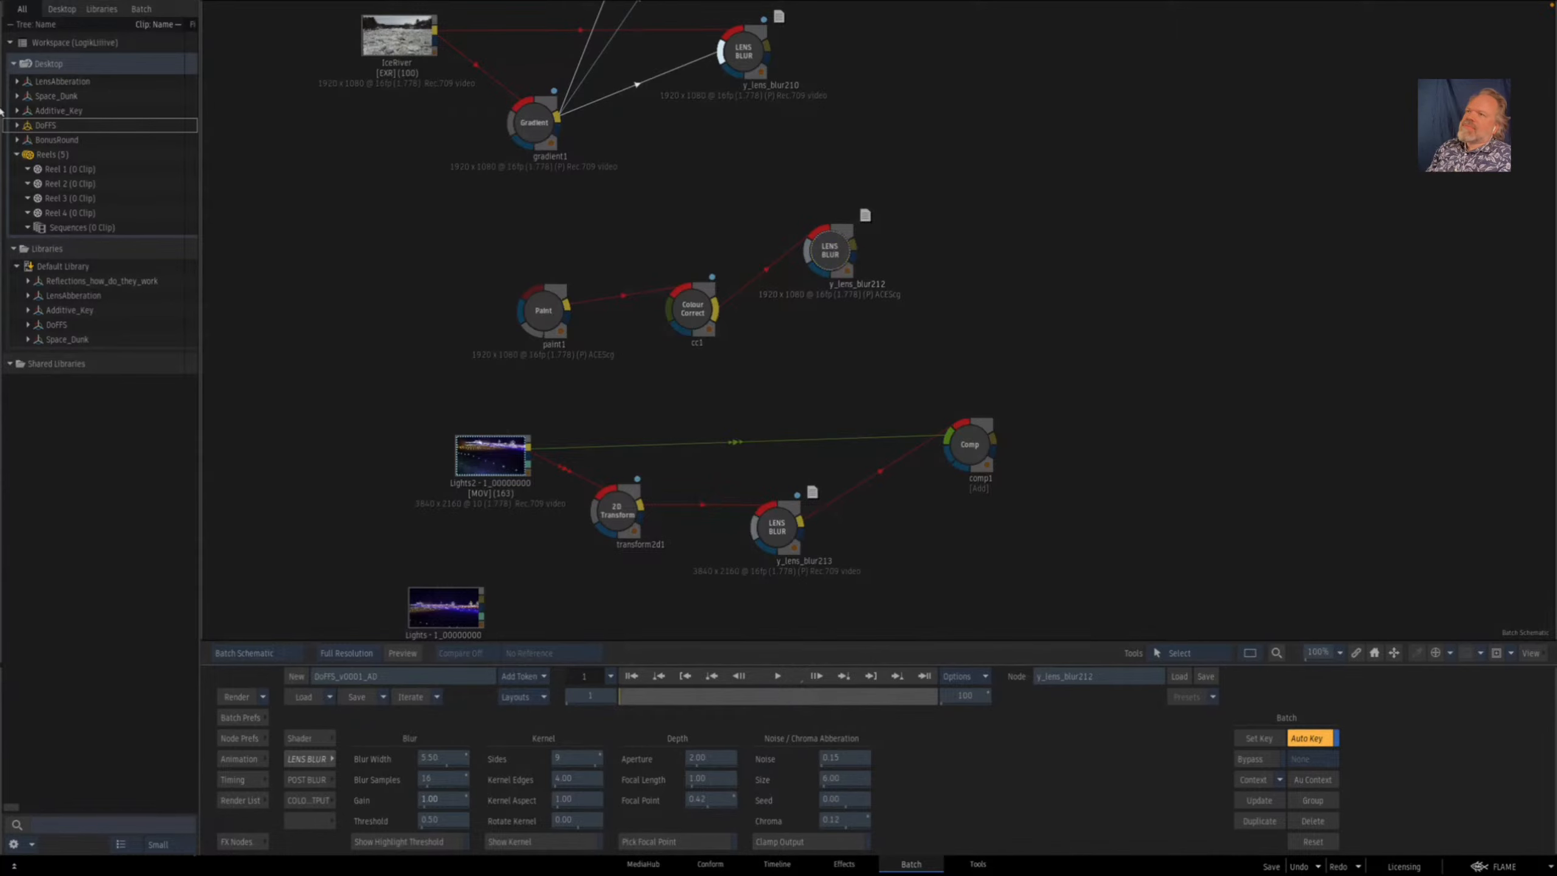
- Open the Space_Dunk batch, shift comp5 slightly clear of its inputs and view y_blurs169's result on the cube reflection
left_click(28, 97)
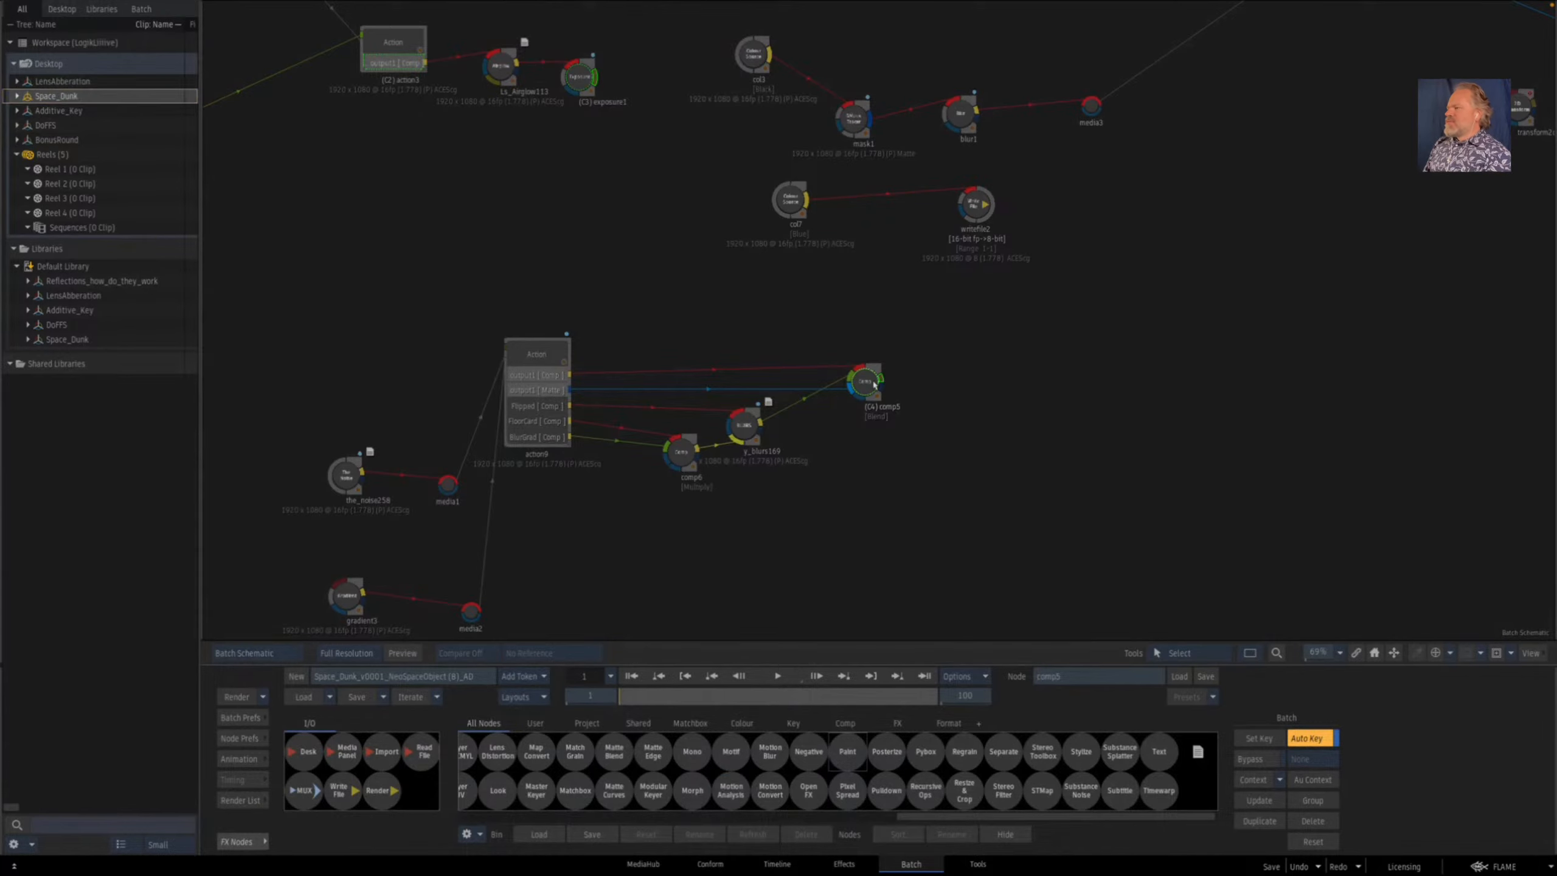
left_click_drag(845, 377, 881, 365)
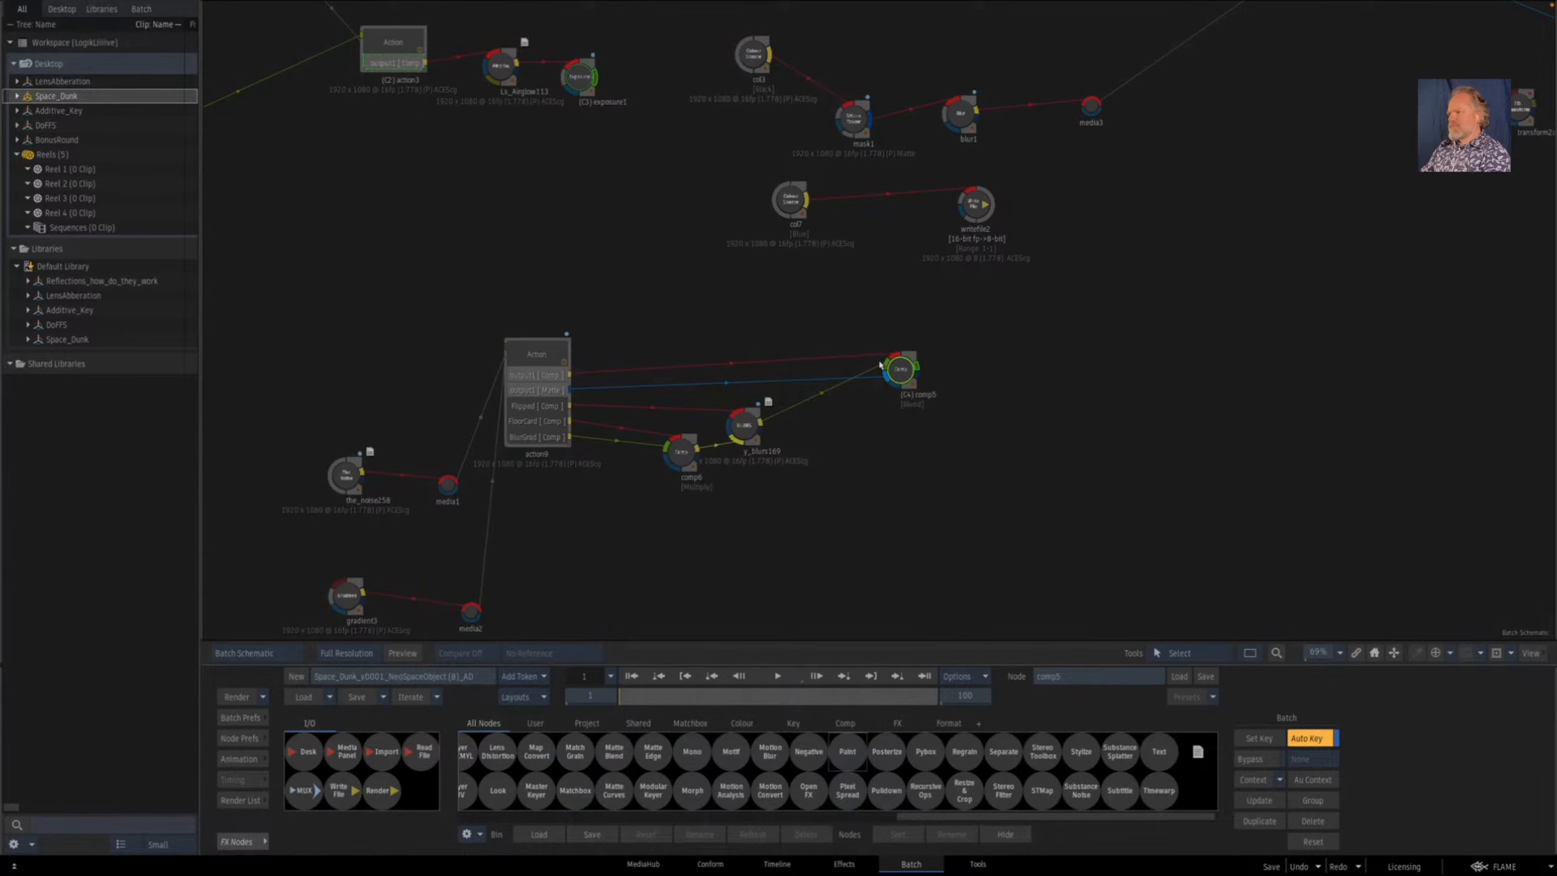
double_click(744, 426)
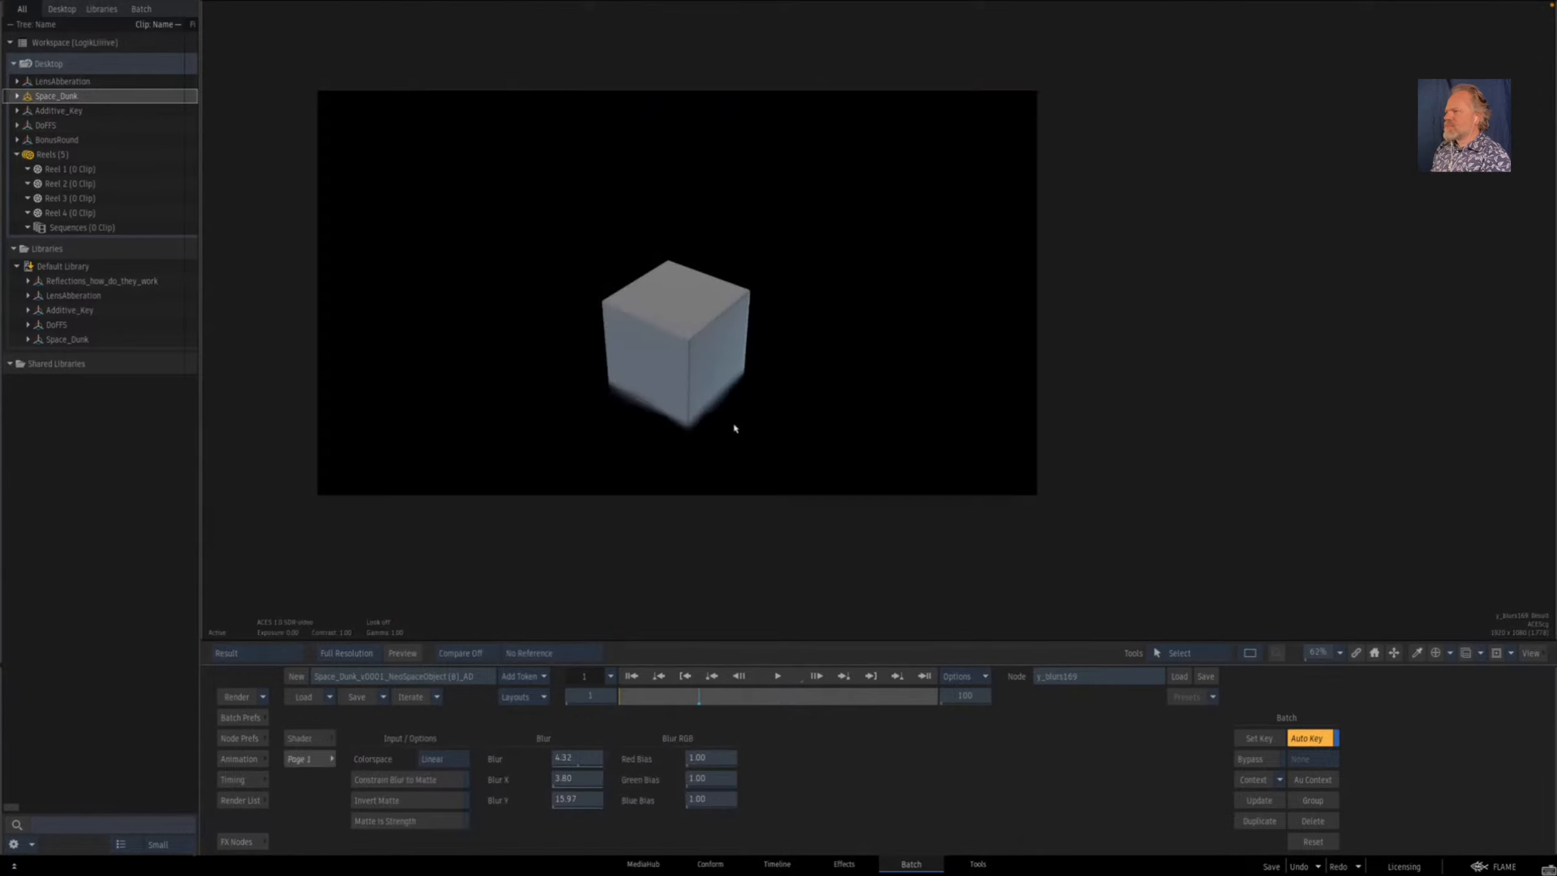
key("Escape")
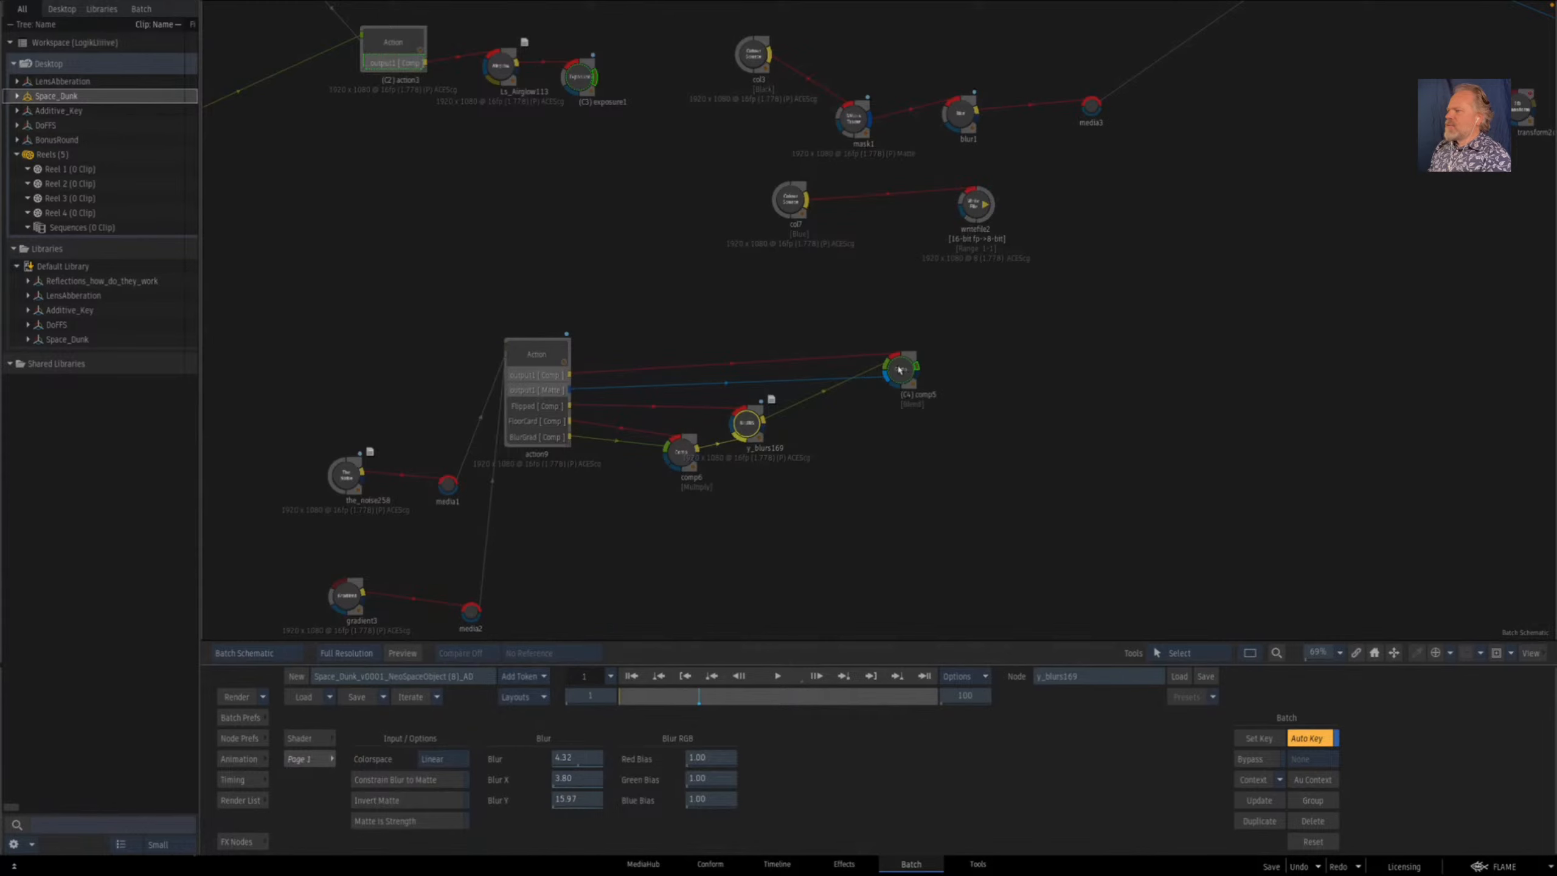
left_click(898, 368)
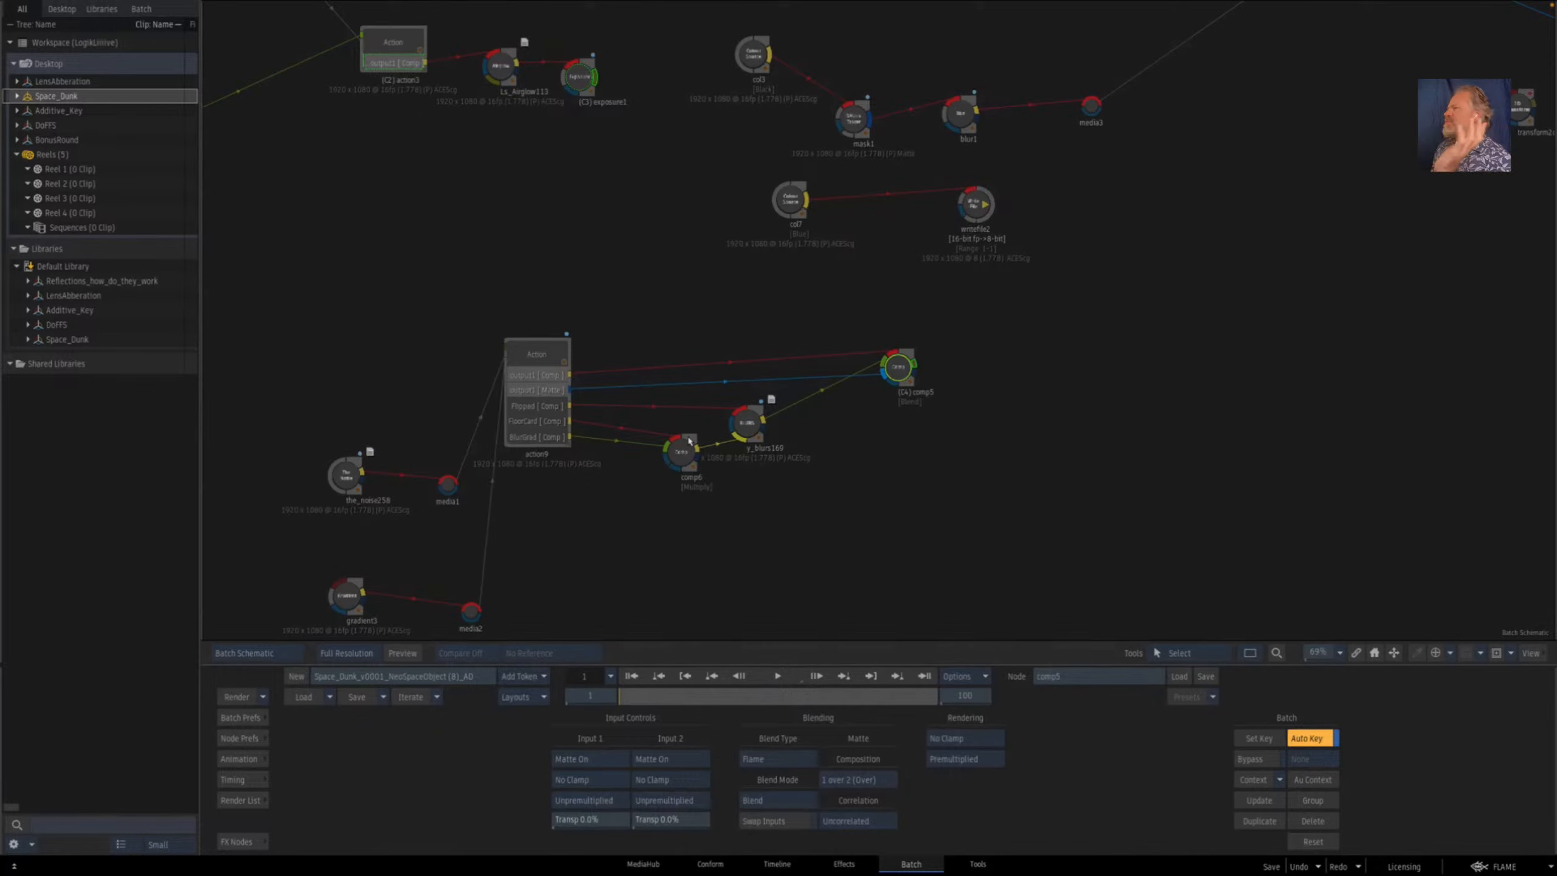
scroll(1072, 270, "down", 1)
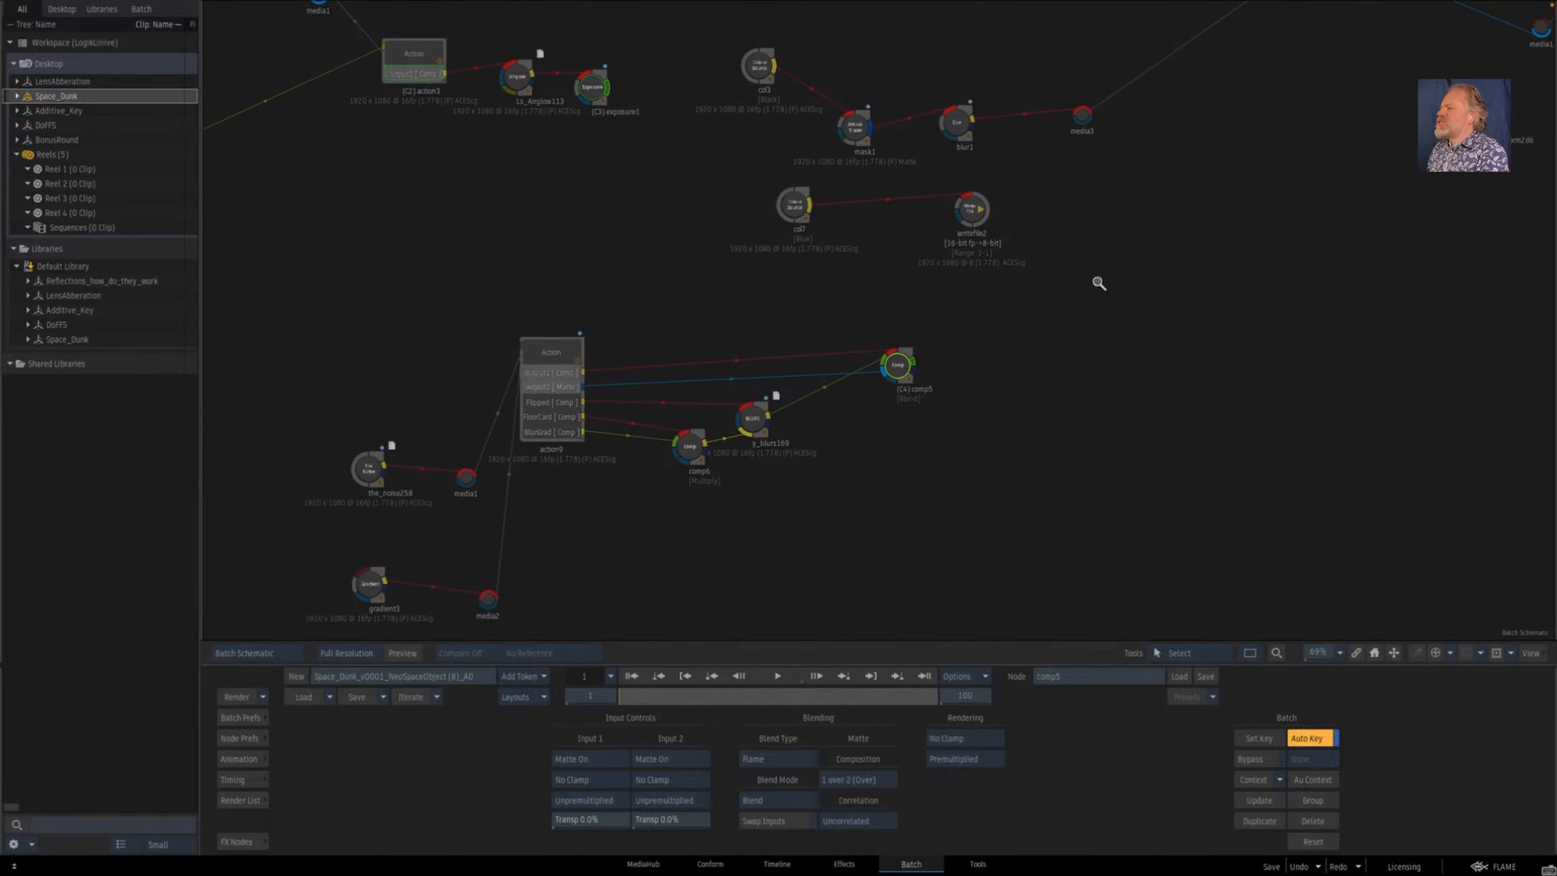
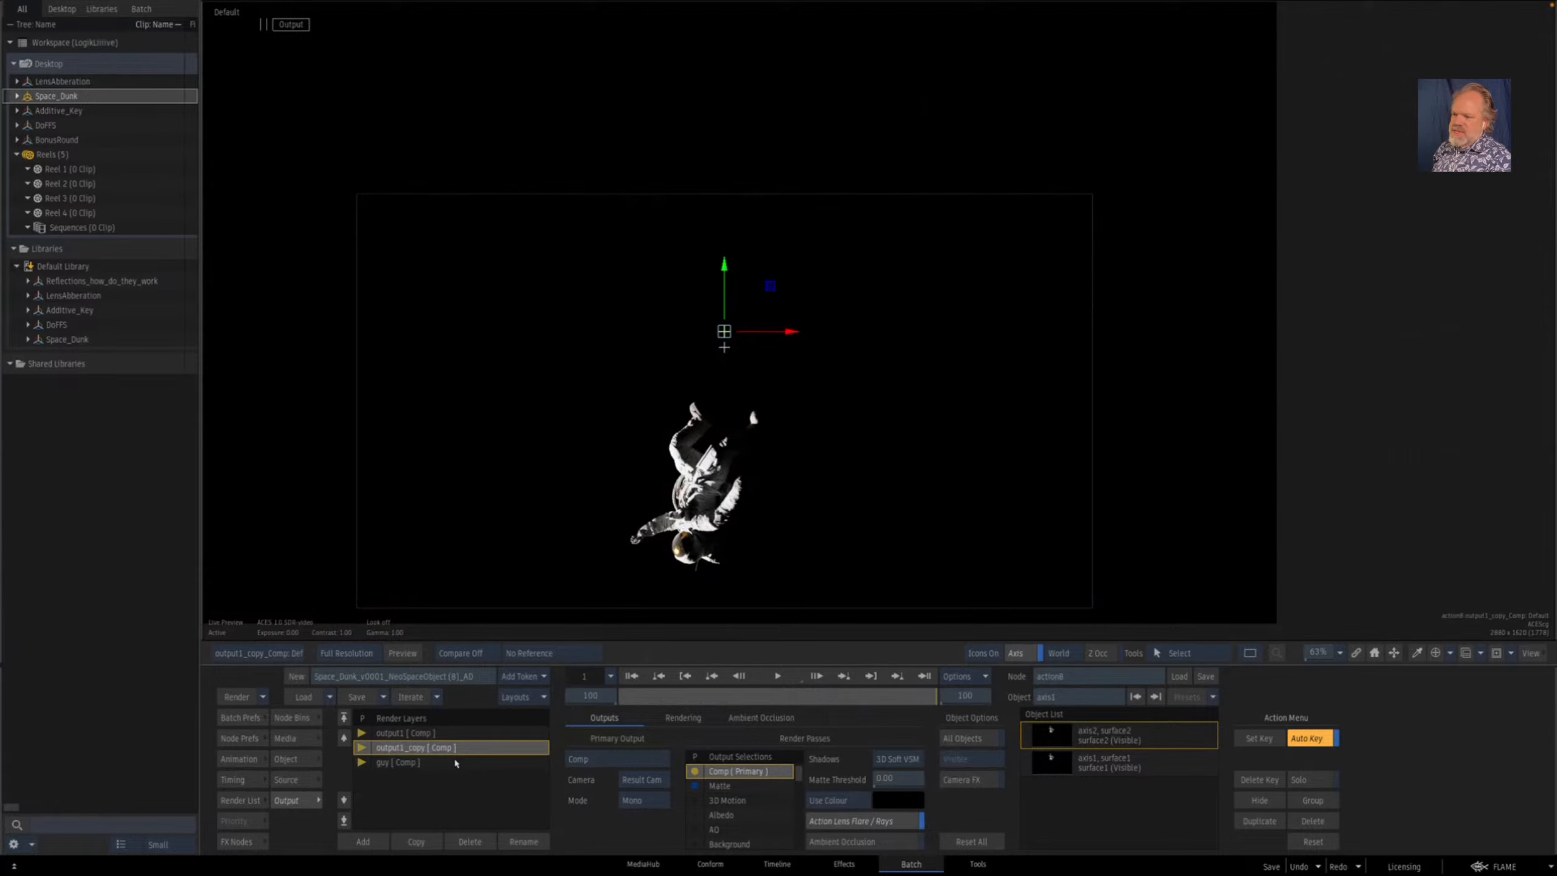
- Compare the output1_copy and guy render layers of action8 and check which objects each one contains
left_click(457, 764)
left_click(483, 749)
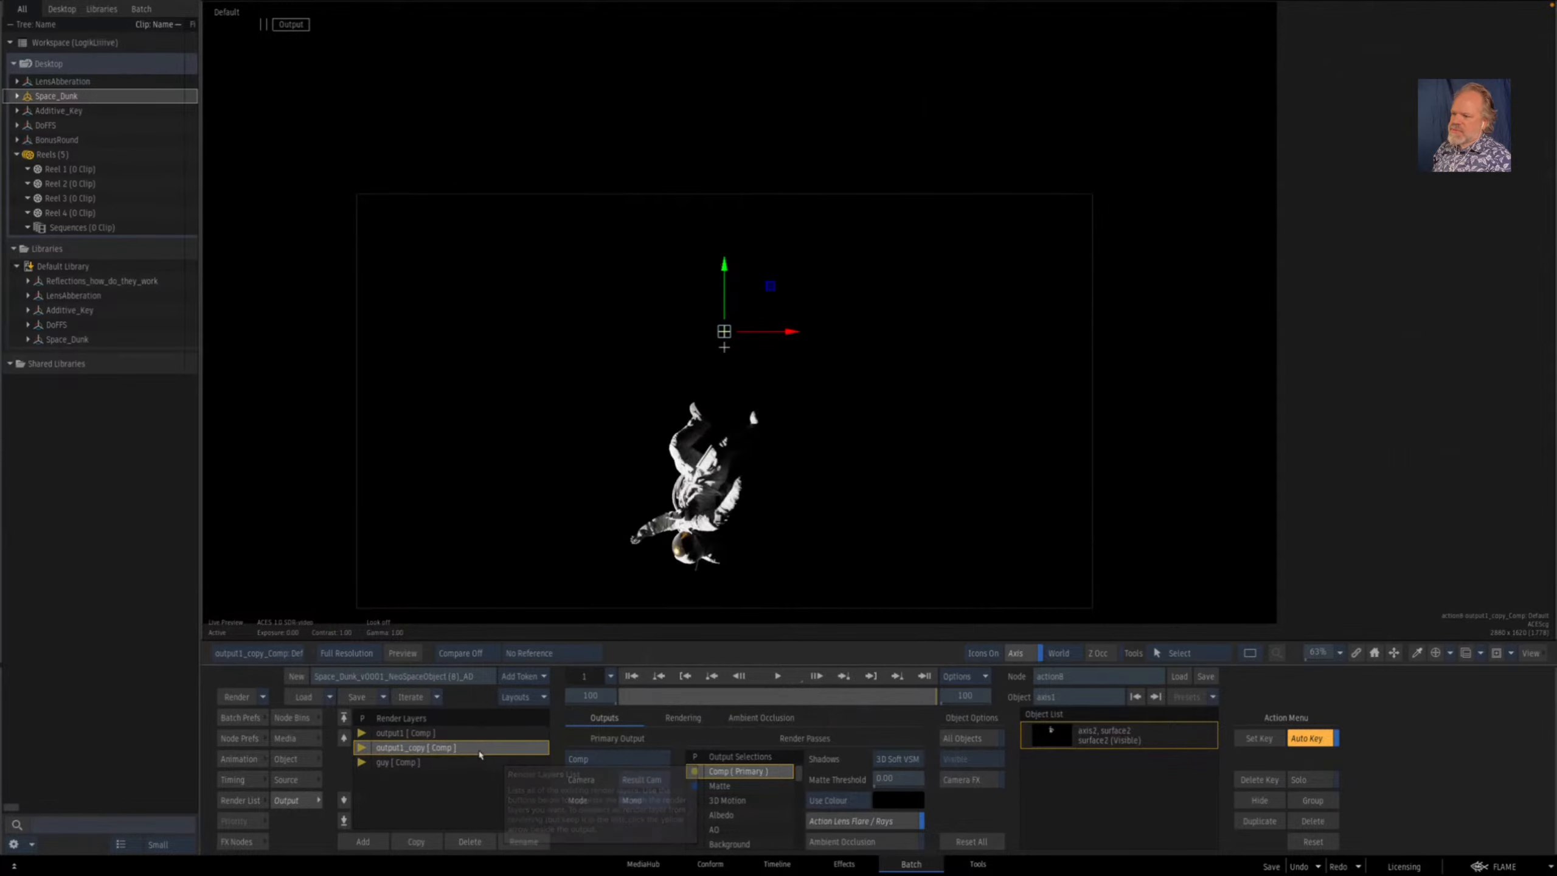
left_click(481, 762)
key("Escape")
- View gradient2's ramp over the floor area and change its colour ramp interpolation to Linear
left_click_drag(1050, 516, 1029, 521)
key("ctrl")
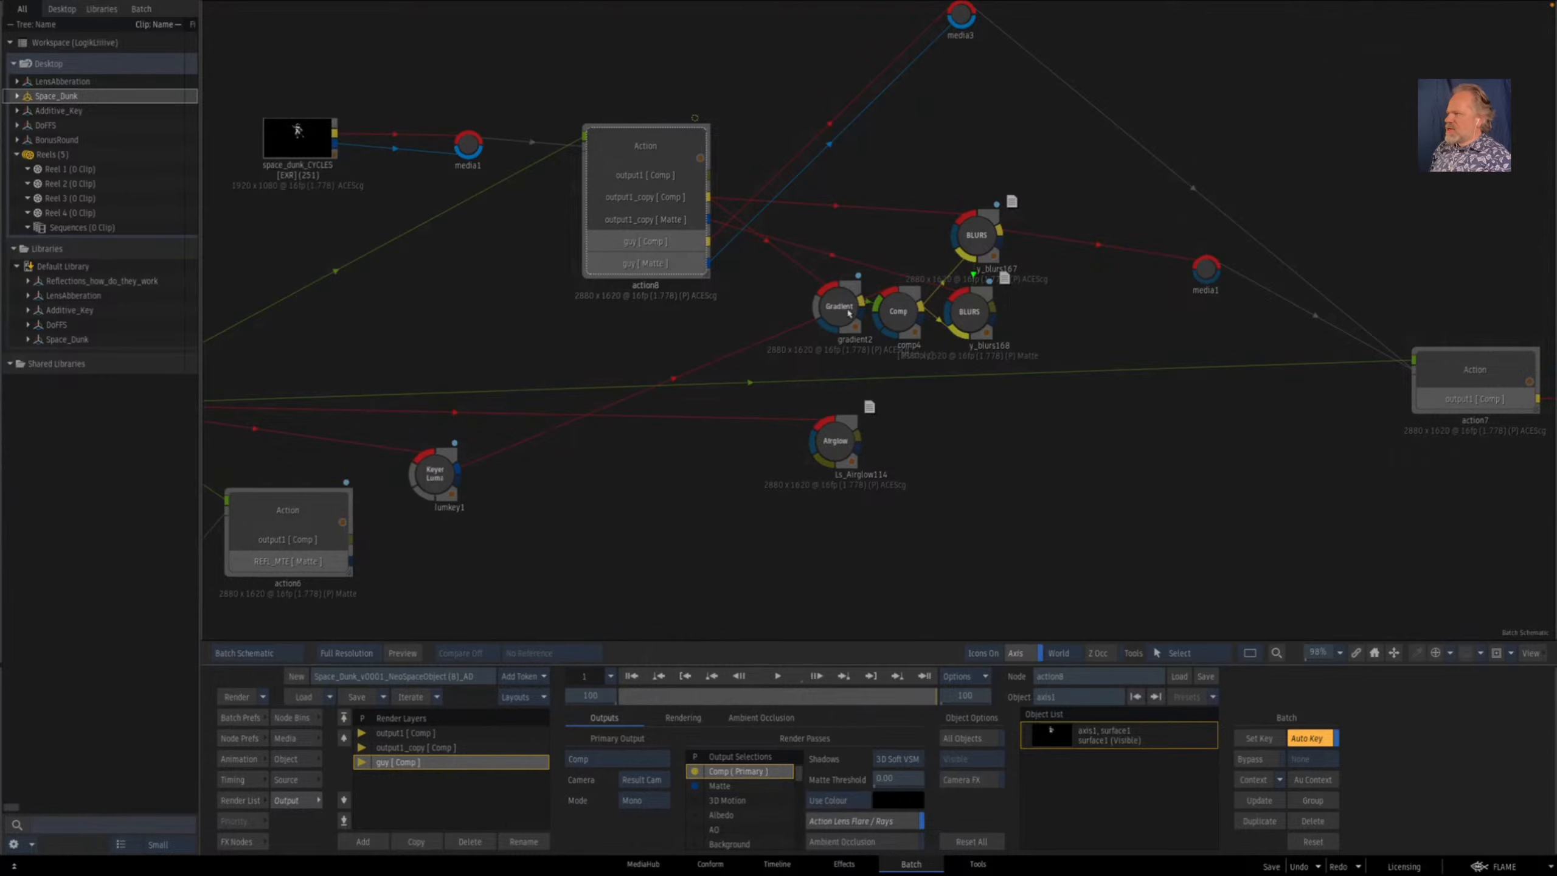
double_click(849, 313)
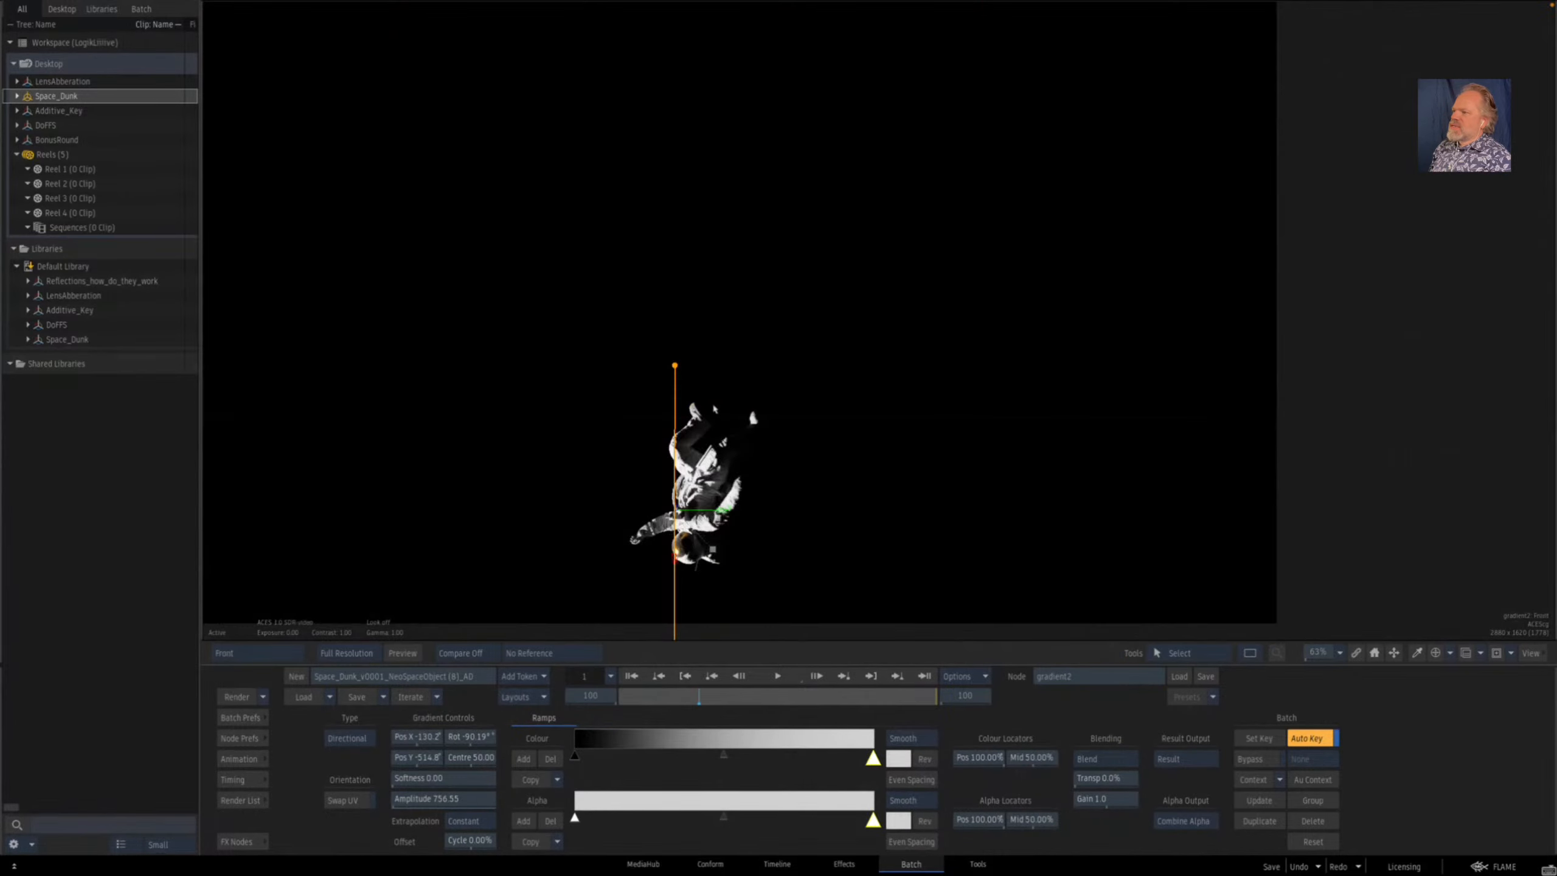
key("F4")
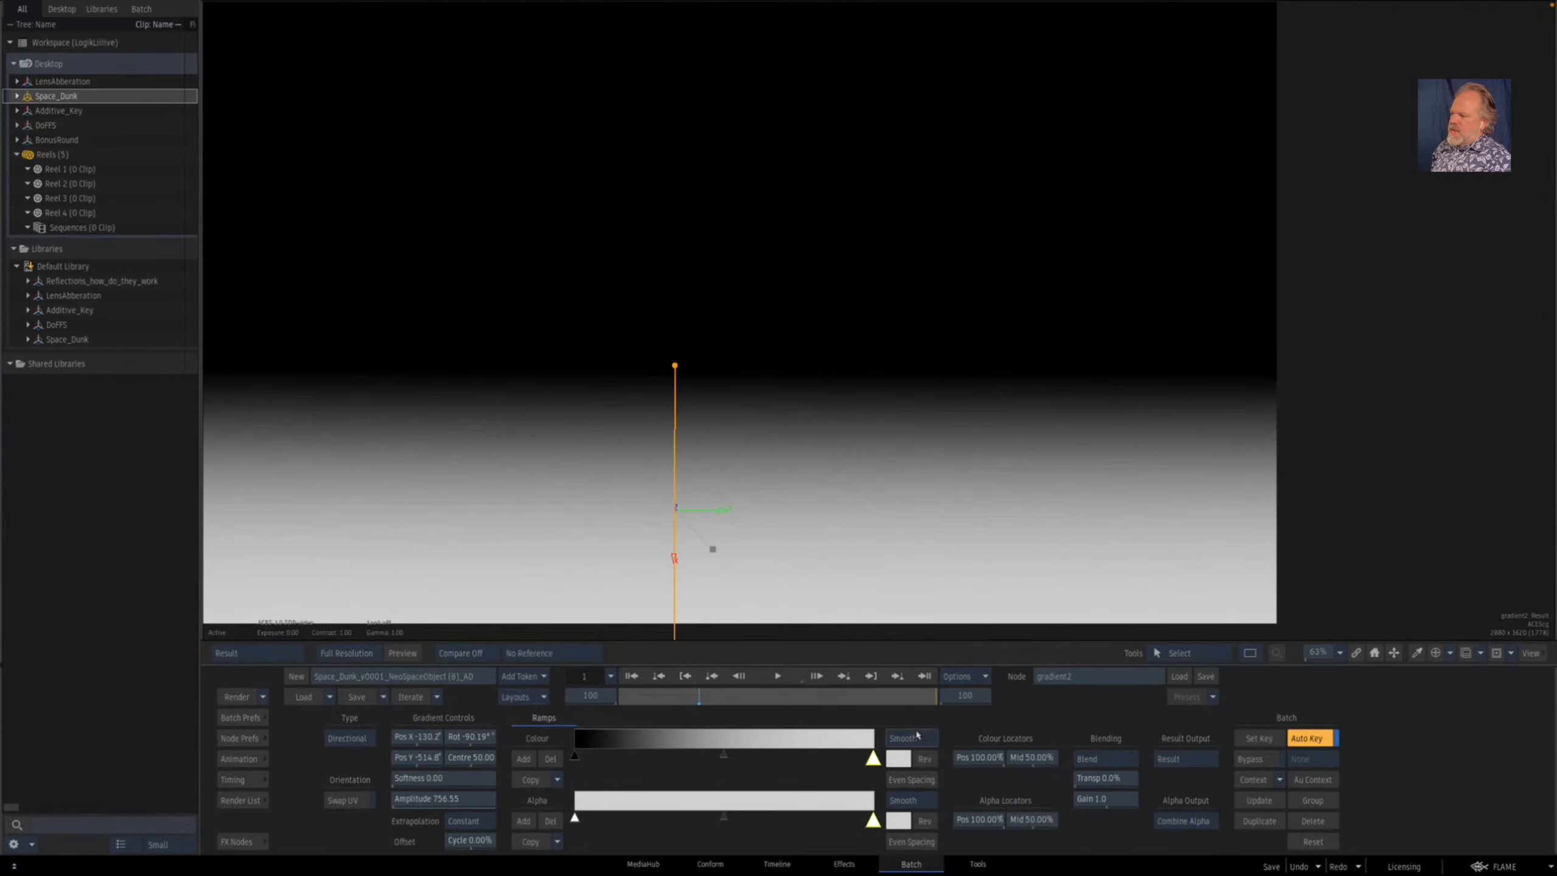
left_click(921, 738)
key("F4")
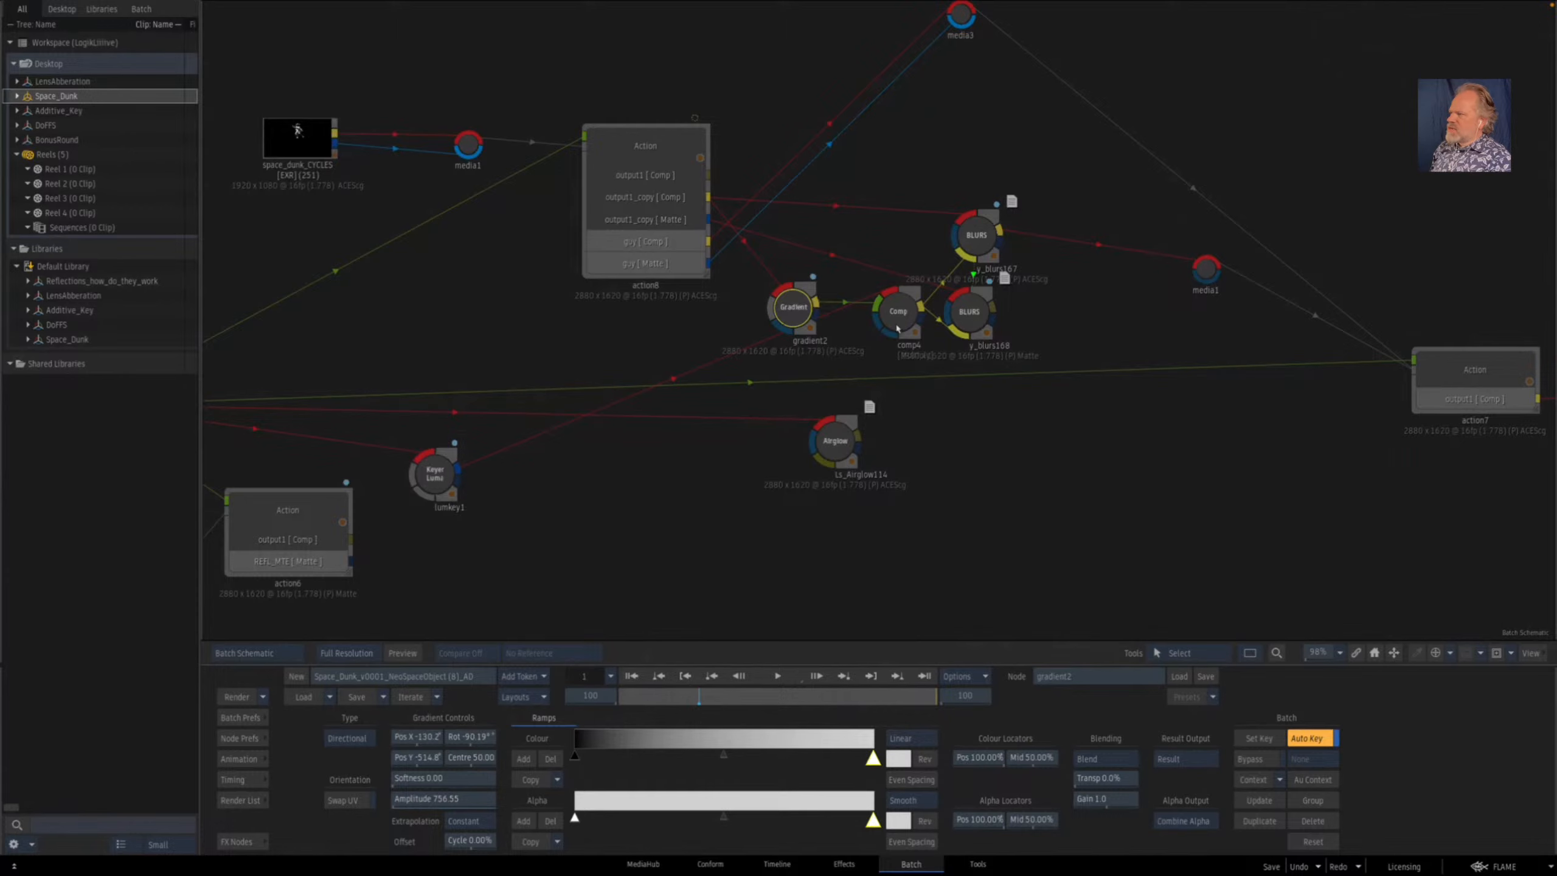
- Move comp4 clear of its neighbours and inspect lumkey1's floor matte and comp4's Multiply result with the gradient
left_click_drag(897, 328, 882, 336)
left_click(434, 474)
key("F4")
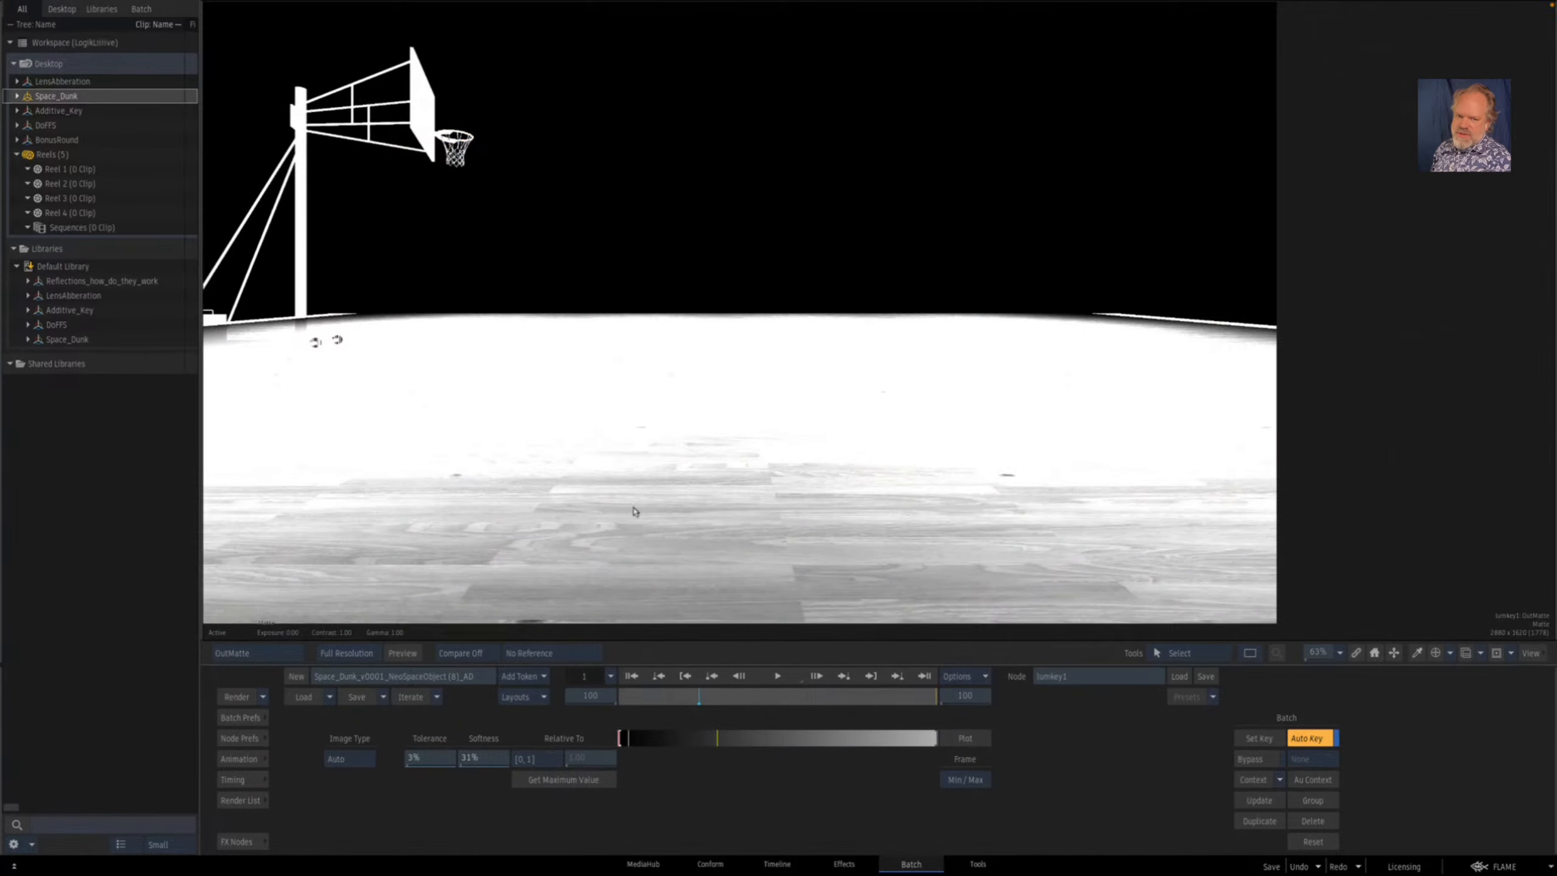
key("F4")
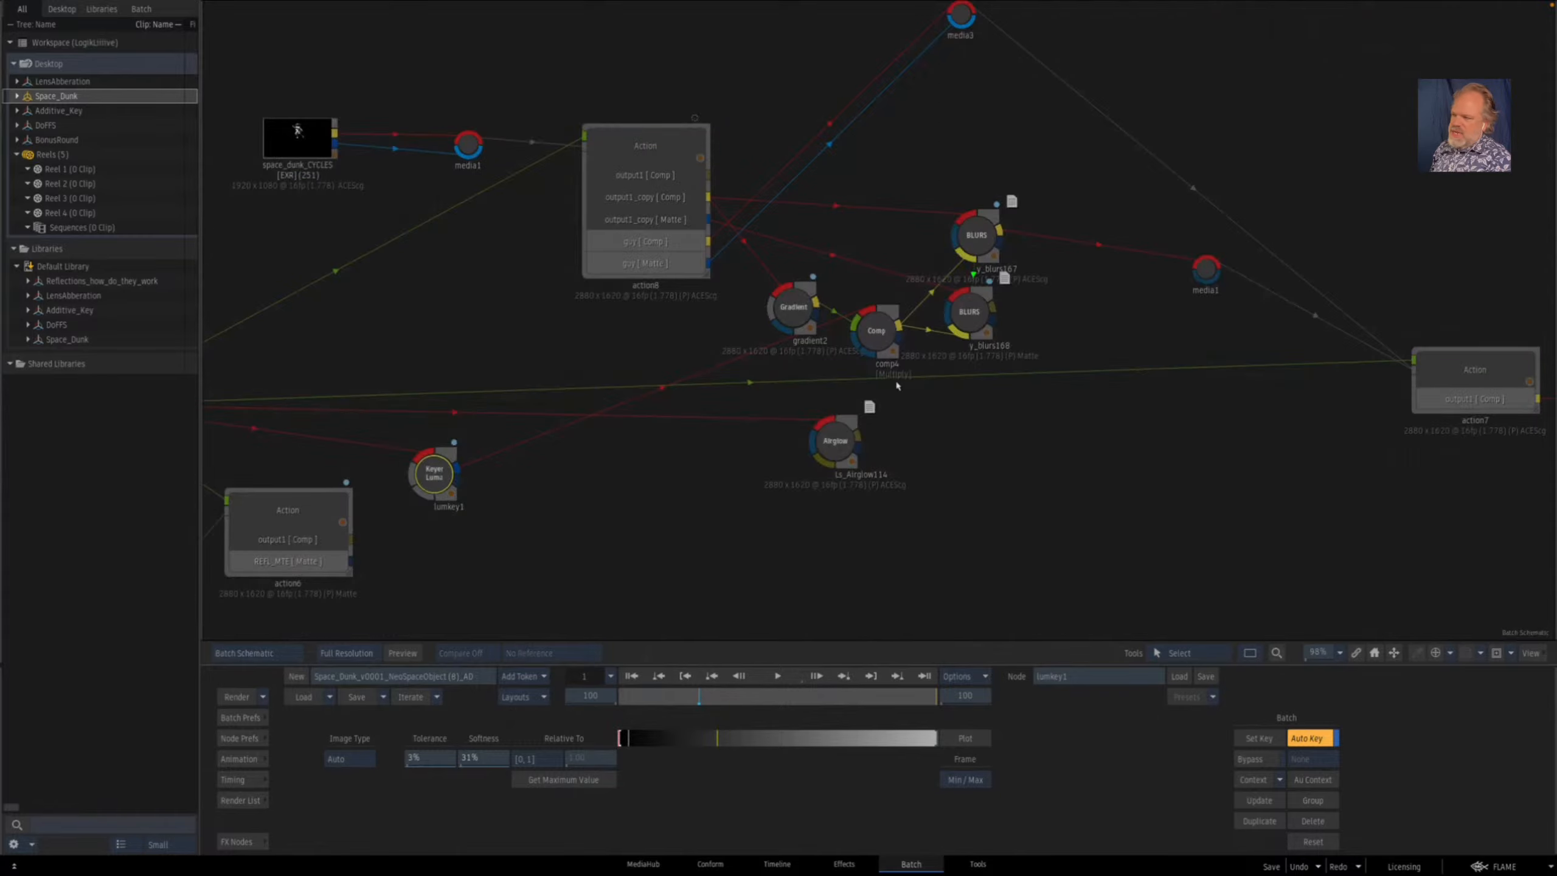
left_click(875, 332)
key("F4")
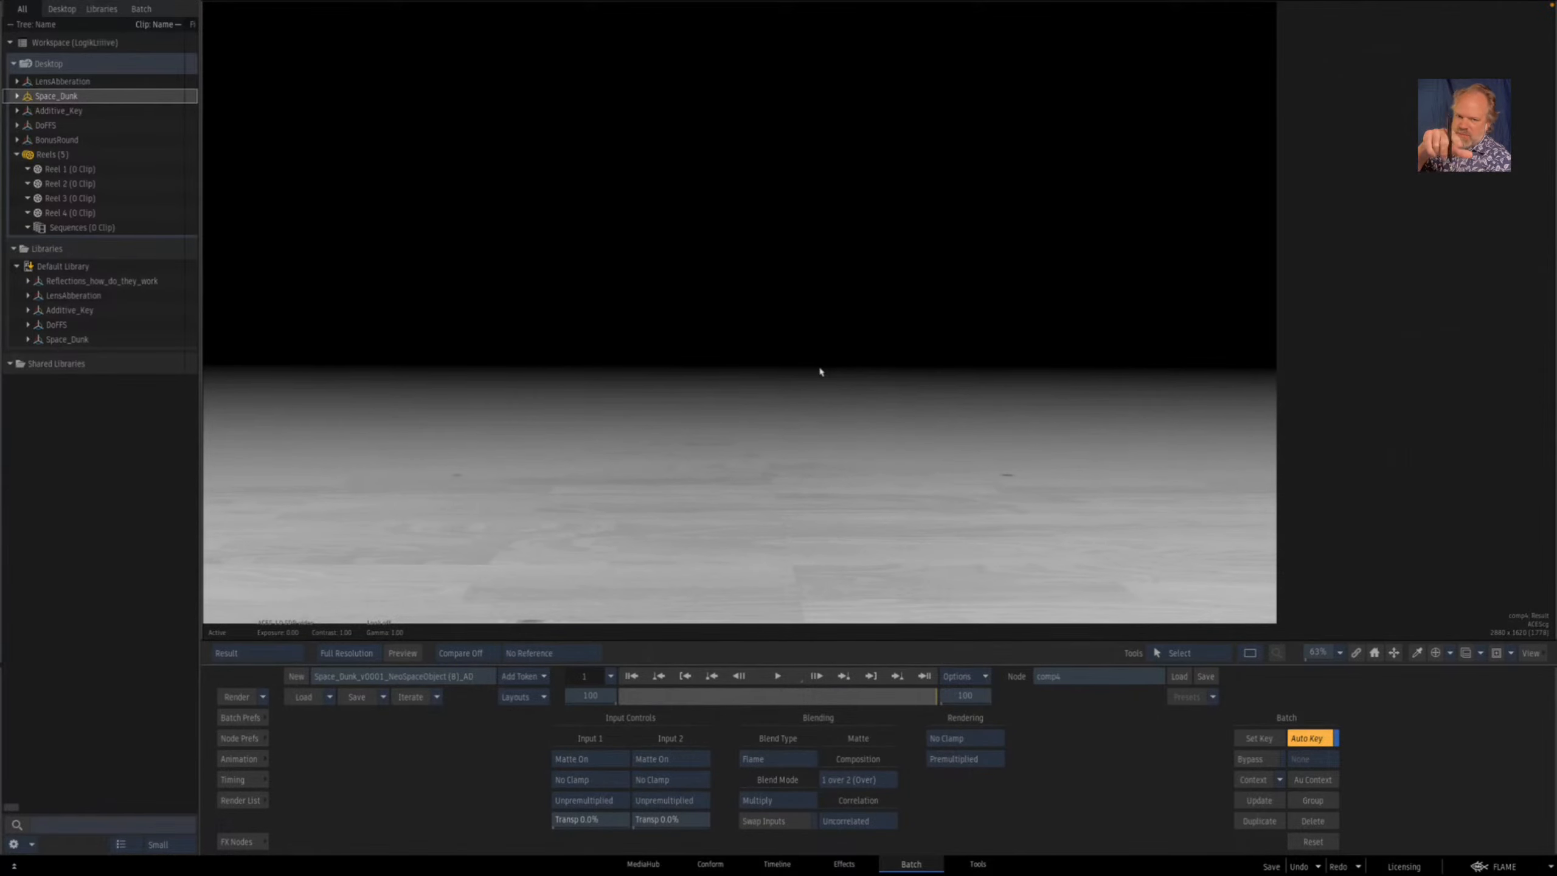
- Delete the y_blurs168 node fed by comp4 from the batch schematic
key("F4")
left_click(969, 312)
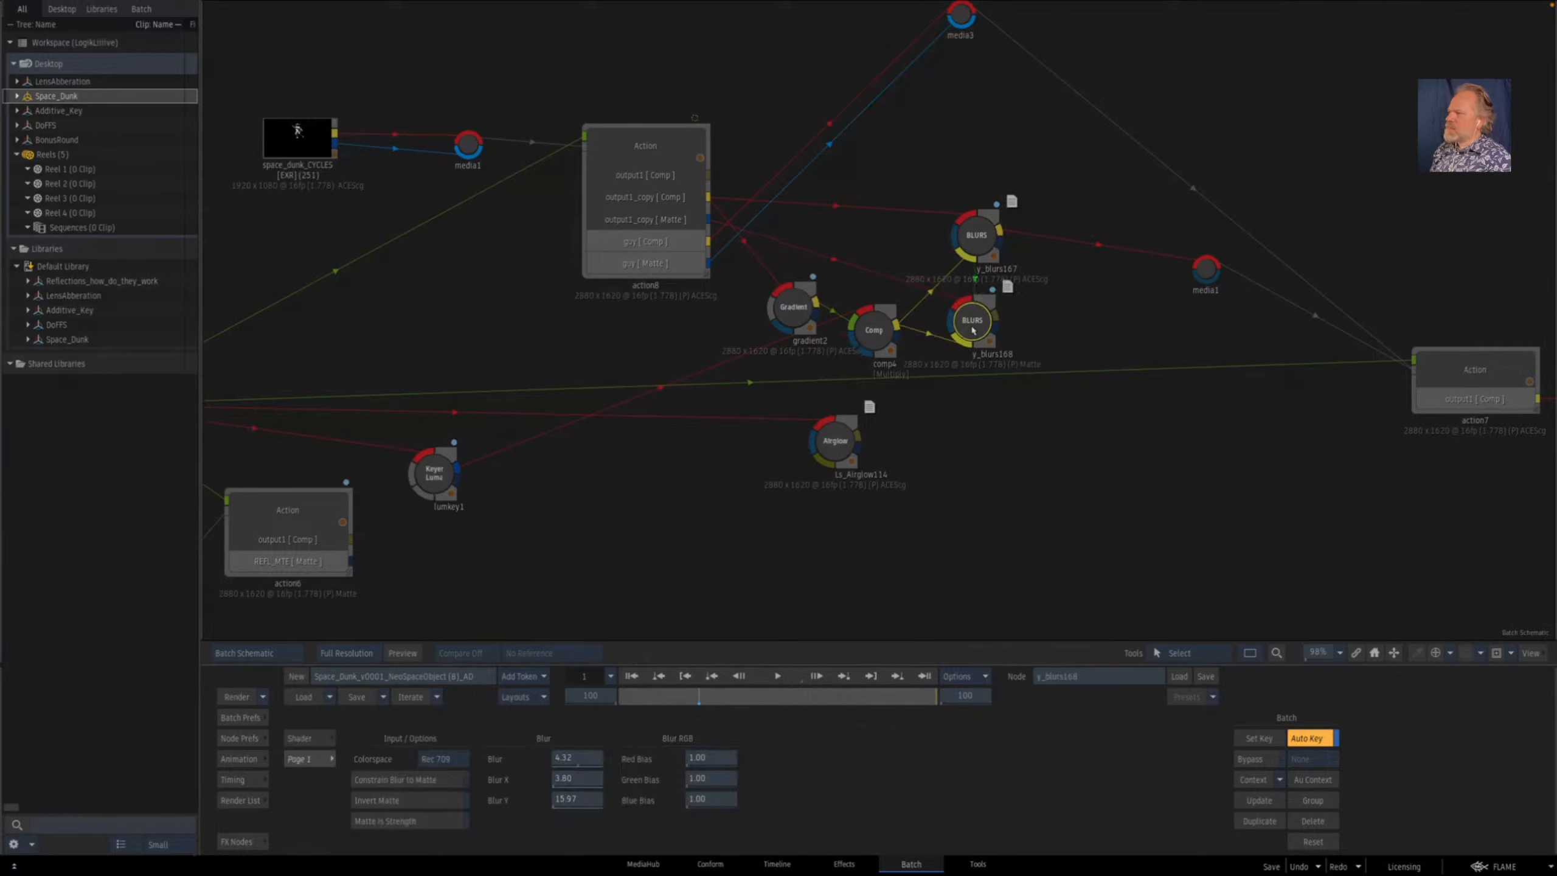
key("Delete")
- Compare y_blurs167's input with its blurred result and set its Blur X to about 3.2
double_click(970, 250)
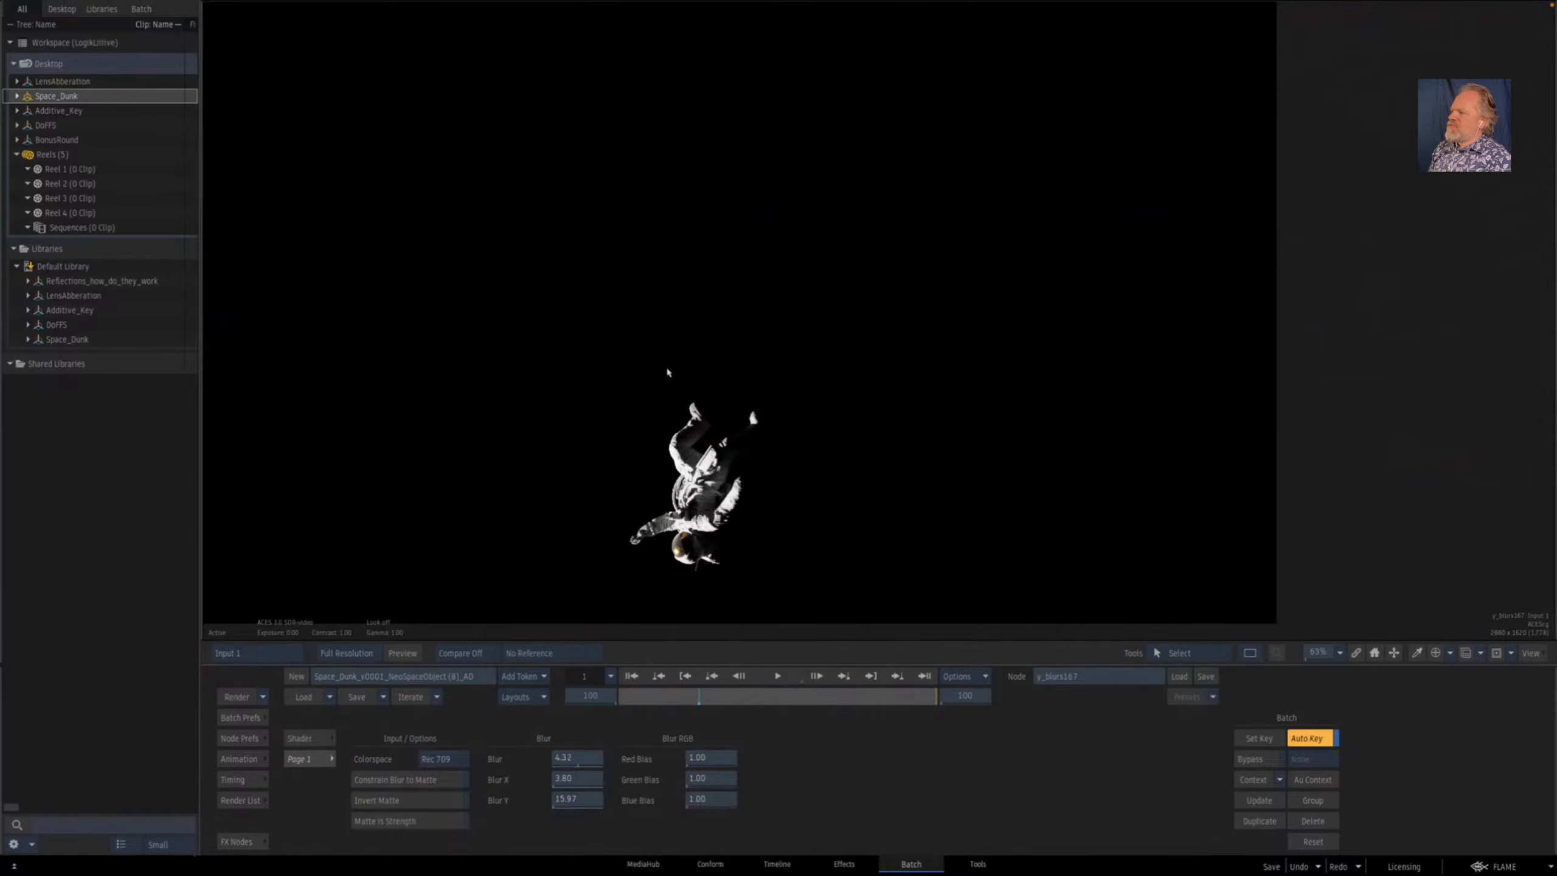
key("F4")
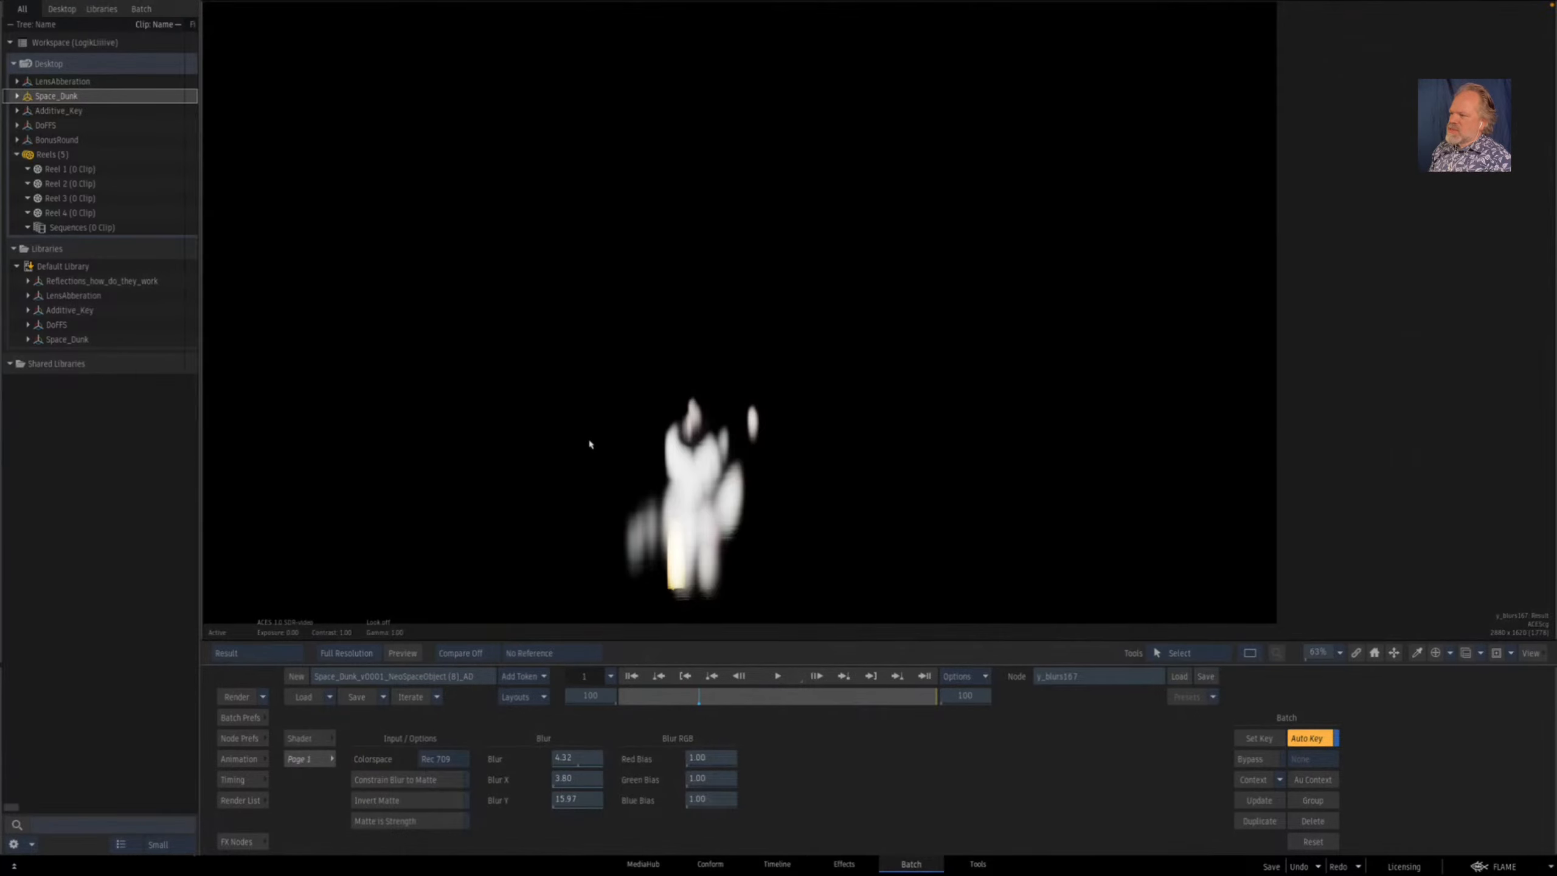
left_click_drag(591, 444, 631, 476)
left_click_drag(631, 475, 728, 250)
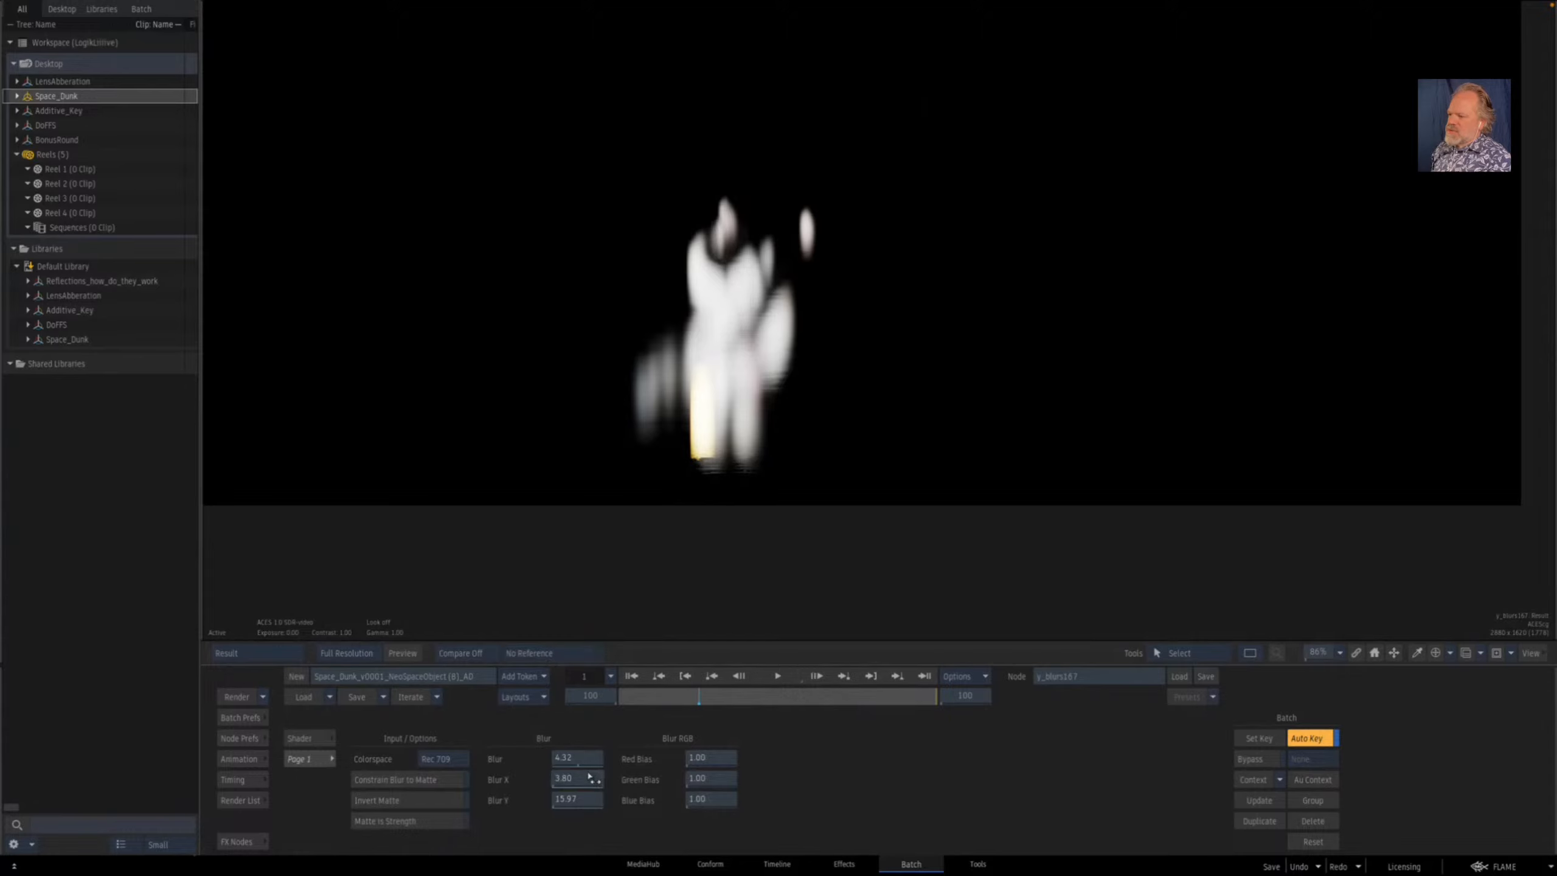
mouse_move(584, 783)
left_mouse_down()
mouse_move(619, 791)
mouse_move(566, 789)
left_mouse_up()
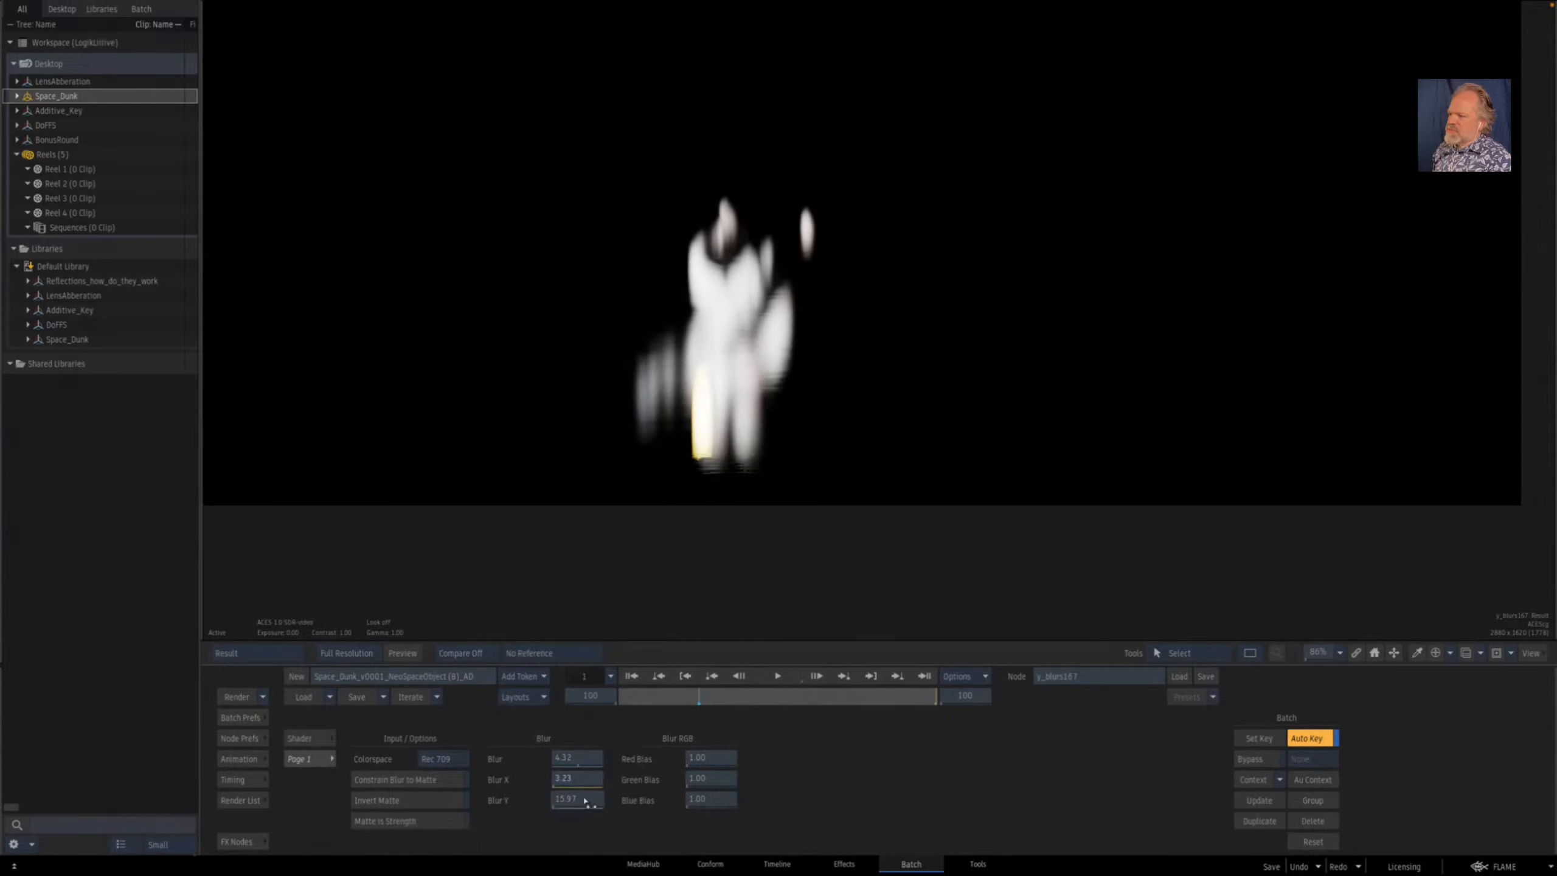
- View resize3's final composite, examine the astronaut's floor reflection up close and check it at the start of the shot
key("F1")
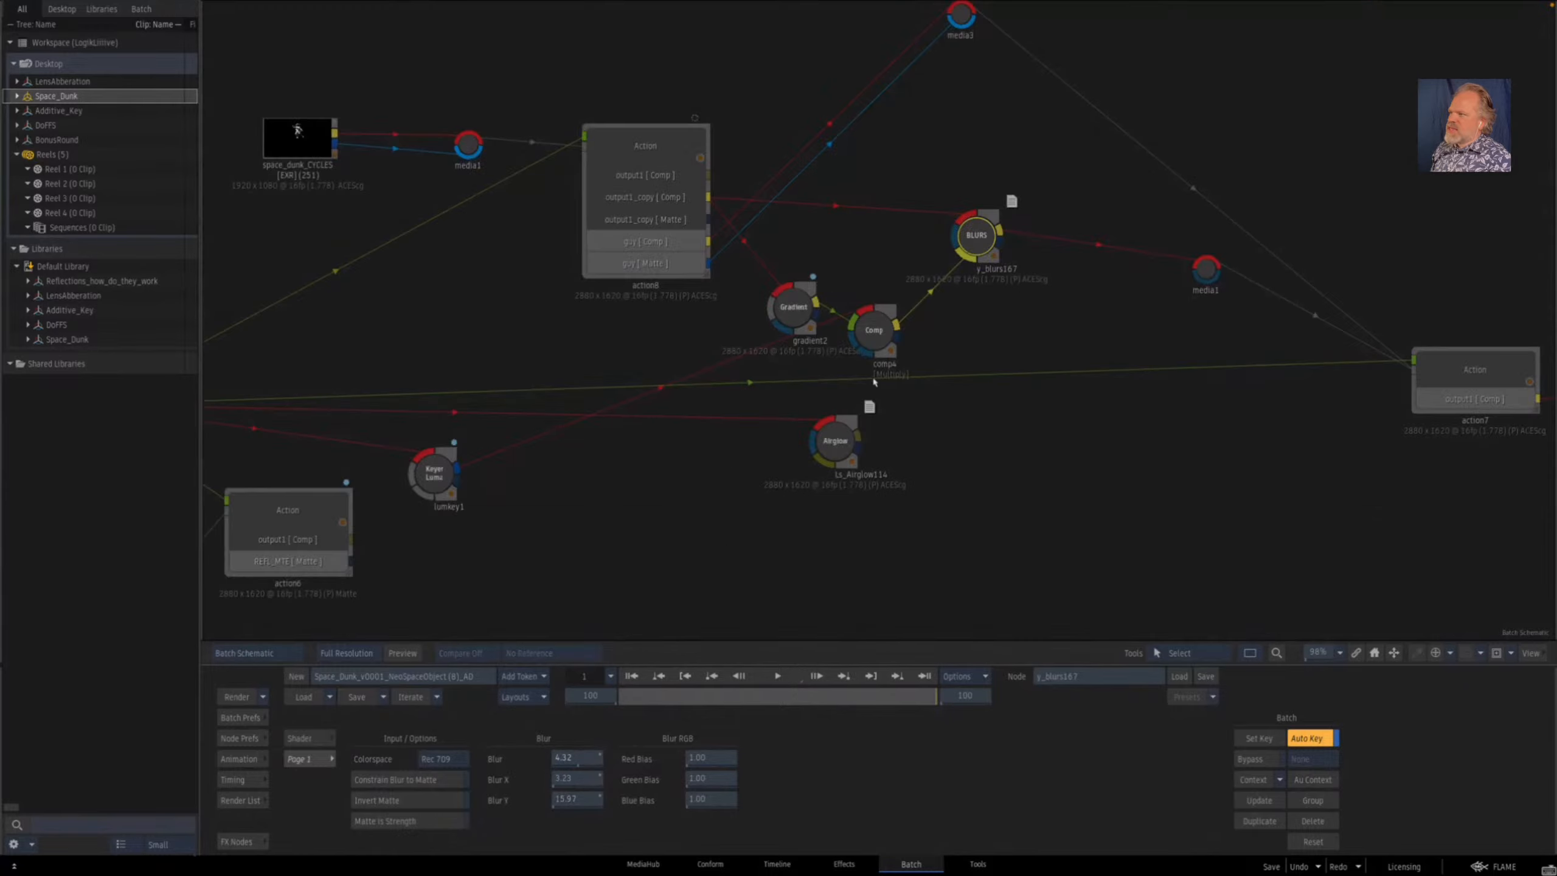
left_click_drag(1437, 370, 1073, 368)
left_click(1342, 412)
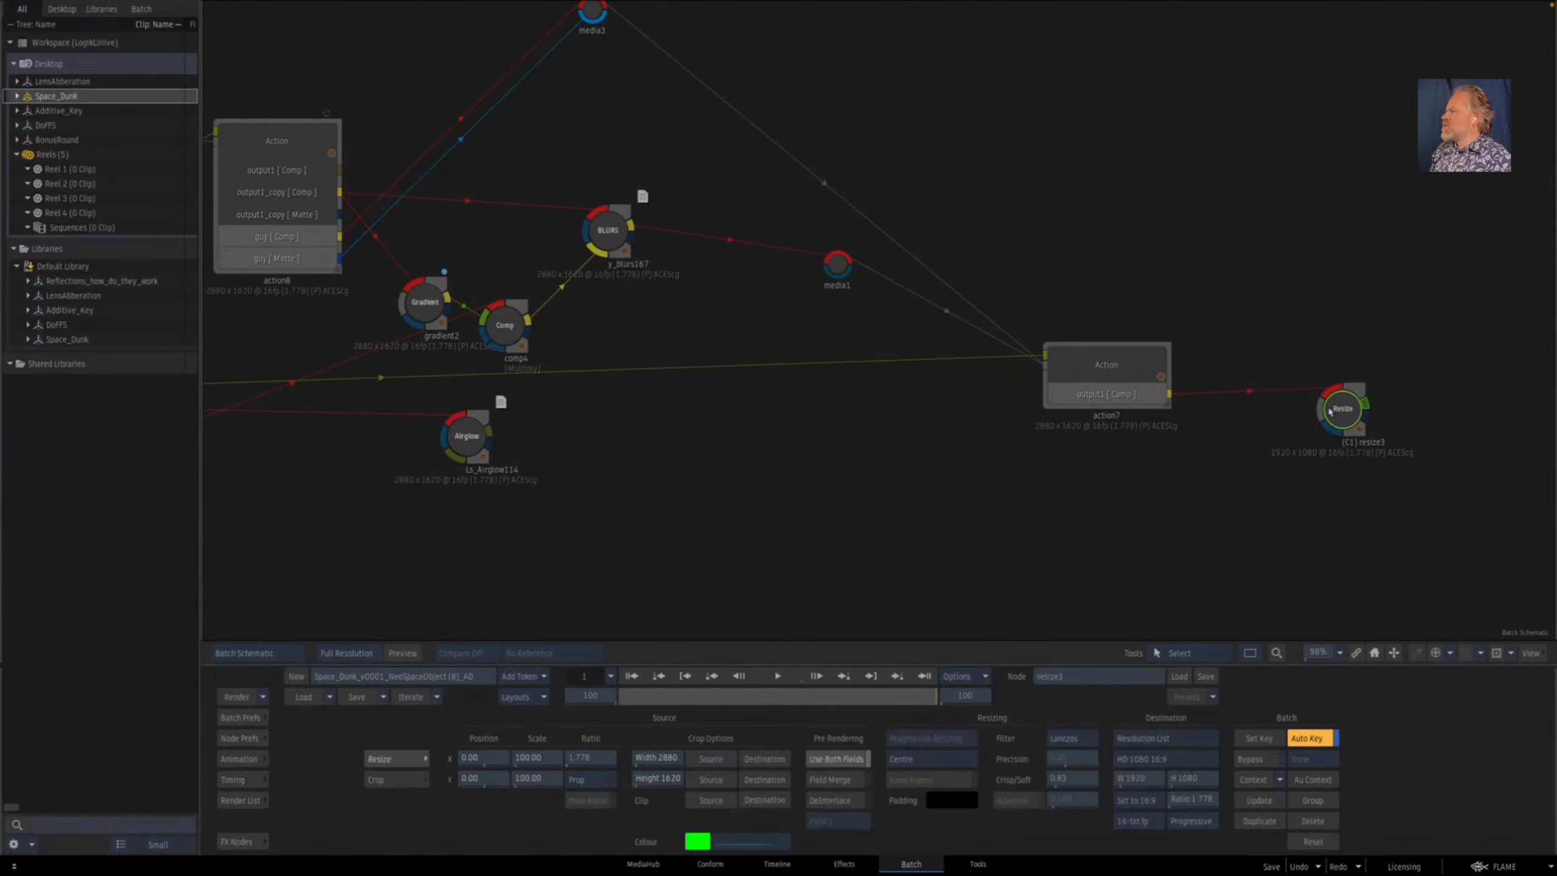
key("1")
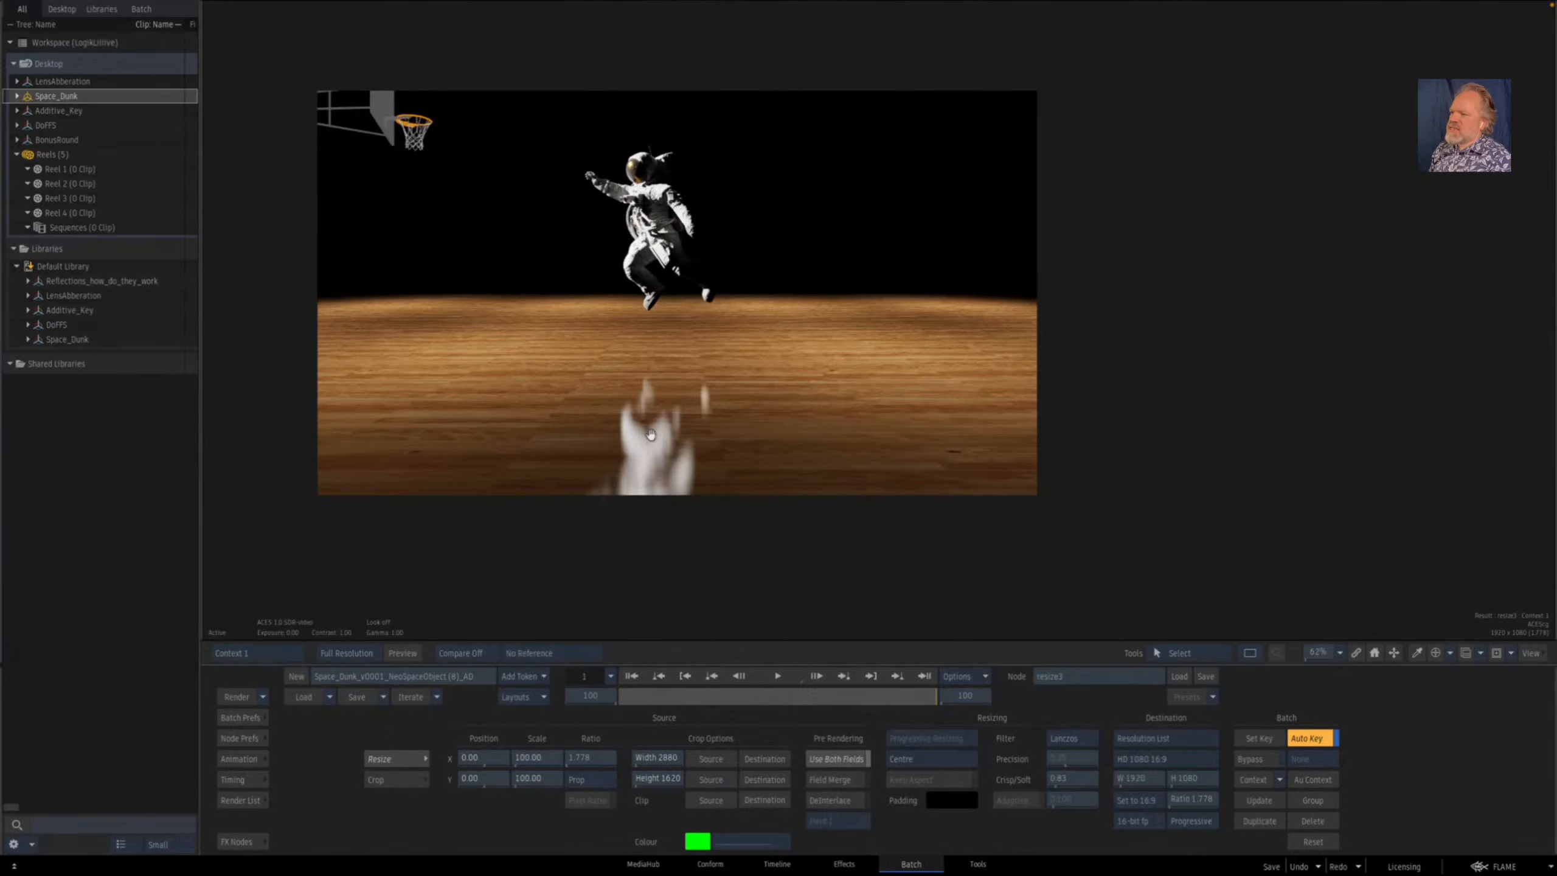
left_click_drag(633, 536, 897, 435)
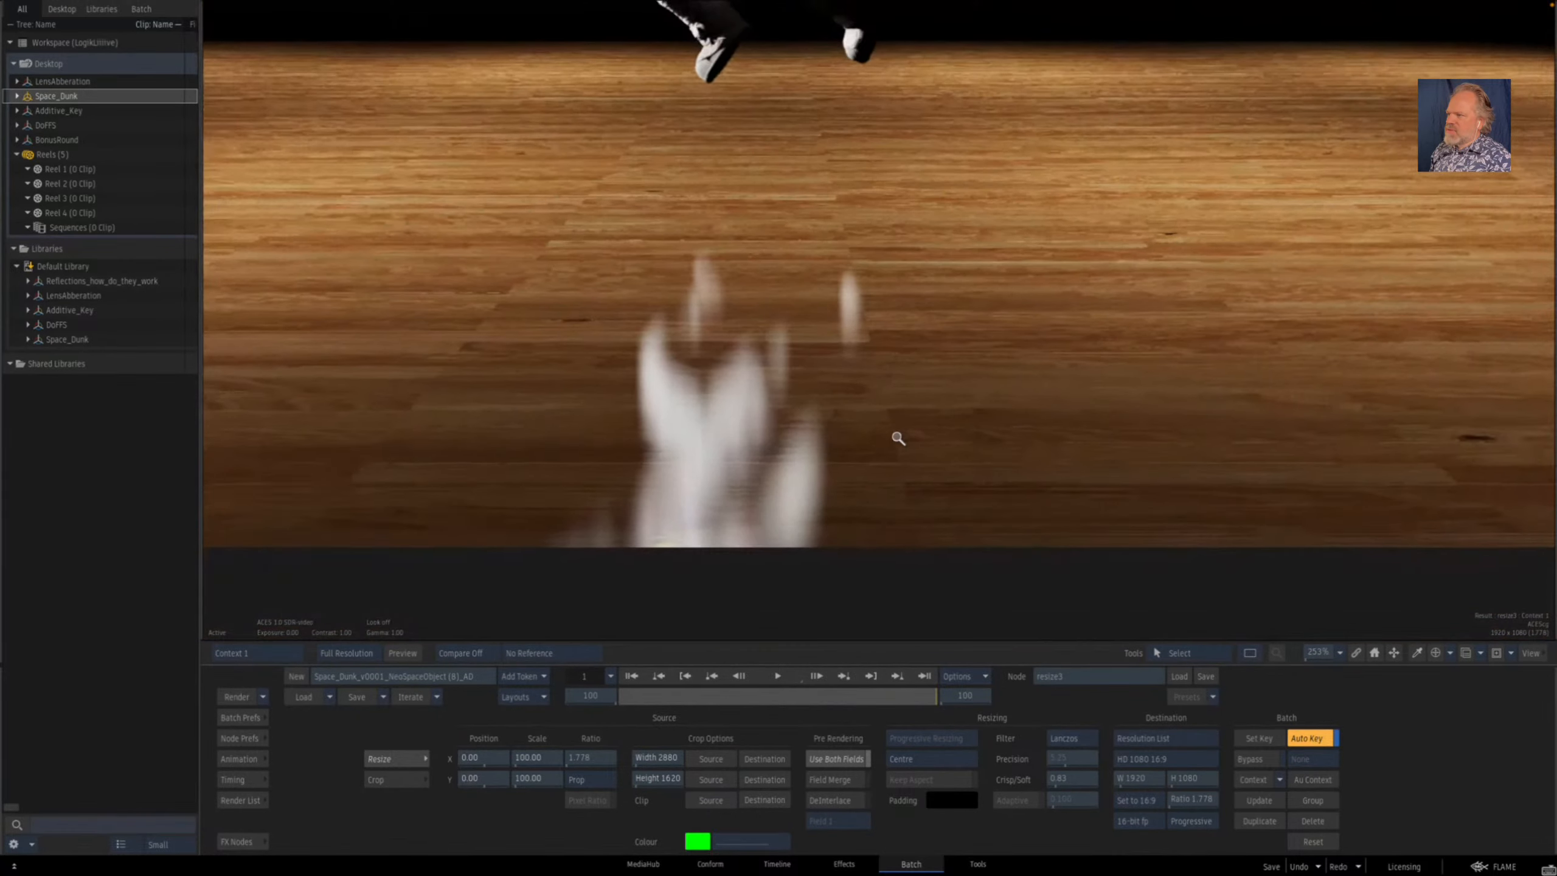
key("Escape")
key("Escape")
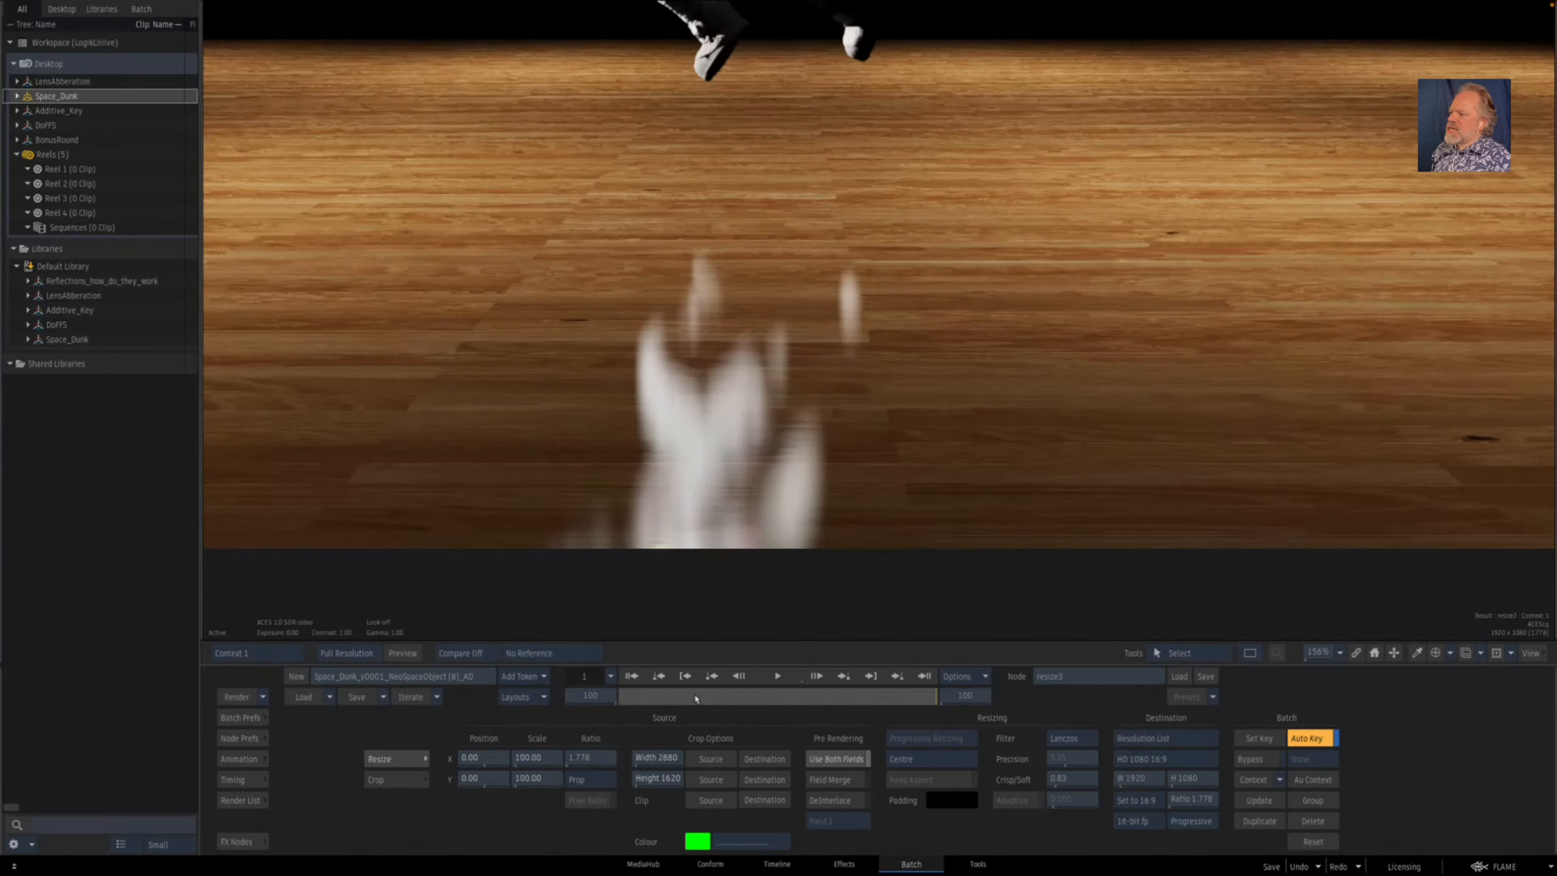
left_click_drag(744, 700, 501, 675)
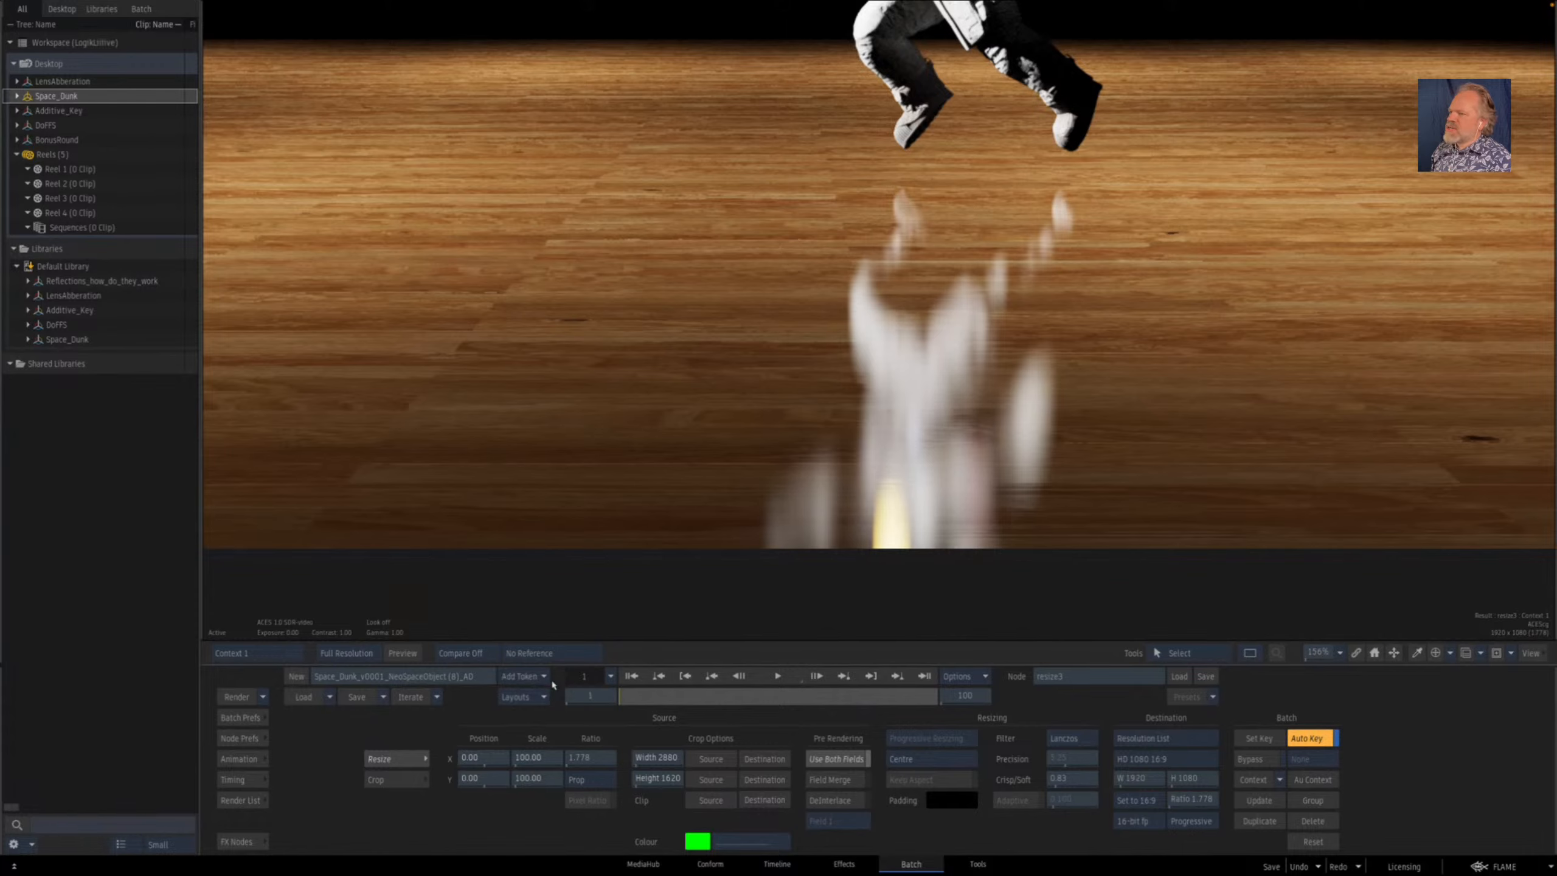
left_click_drag(605, 696, 631, 700)
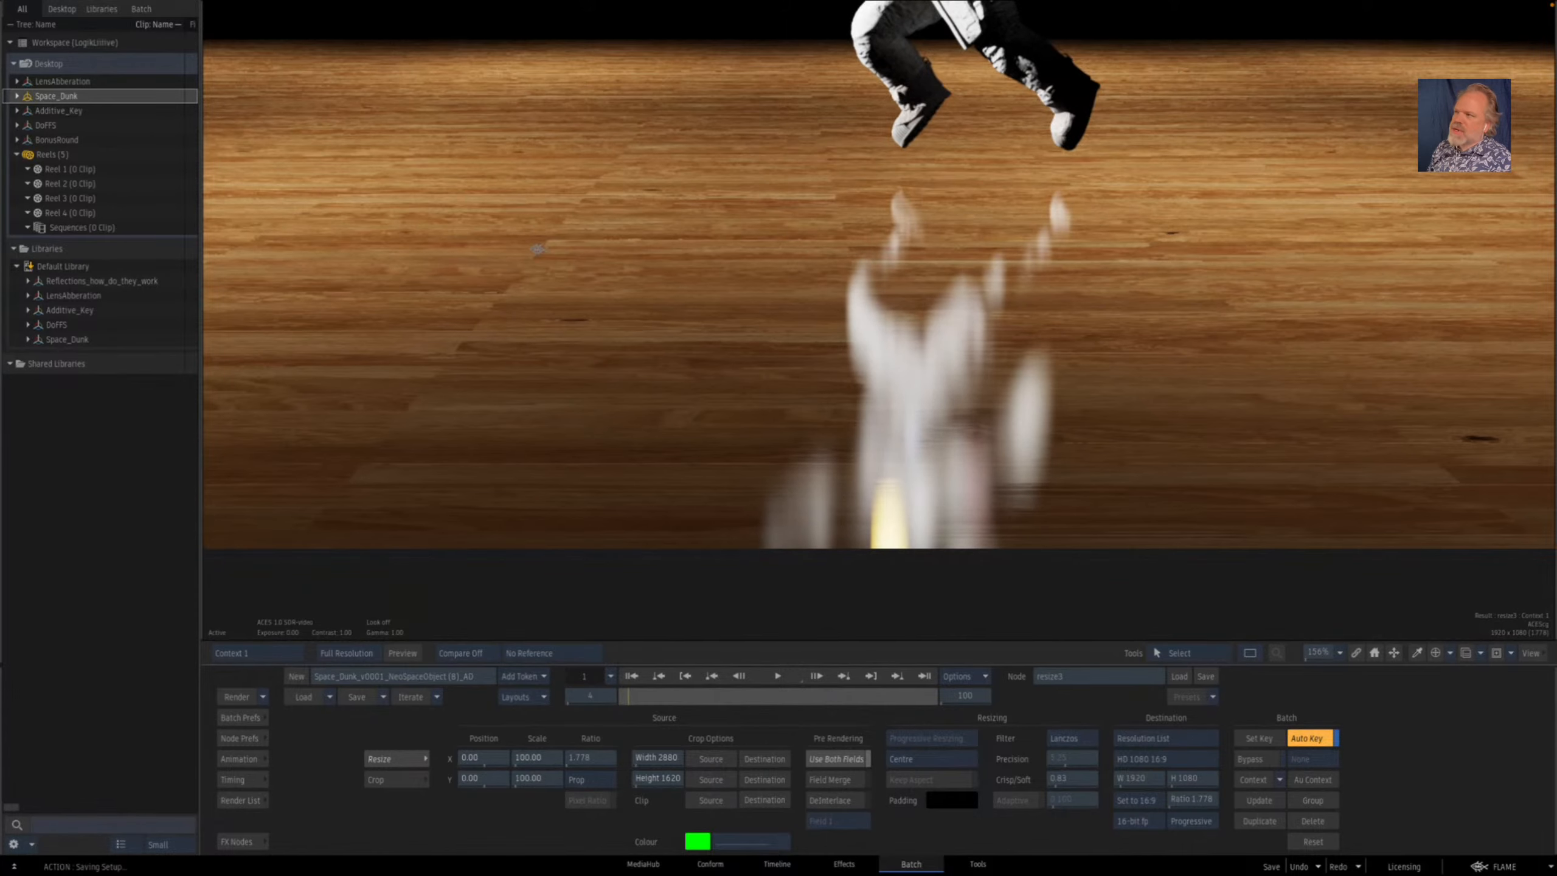
- Set the Y position of the axis in action8 to -72 while viewing the final composite
key("Escape")
left_click_drag(561, 133, 751, 189)
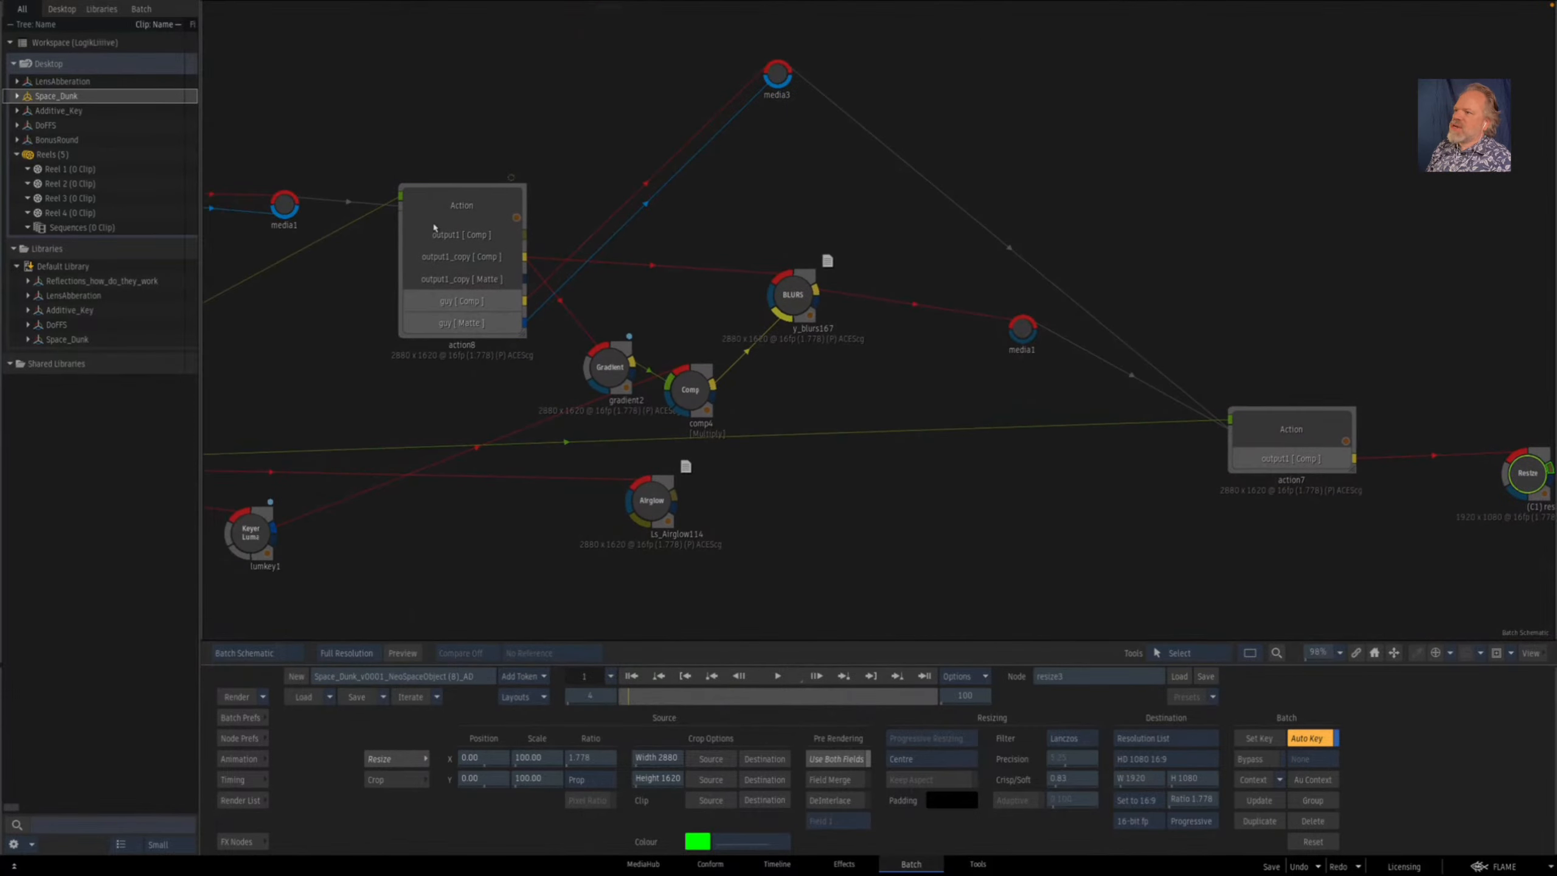
double_click(435, 227)
double_click(652, 316)
key("1")
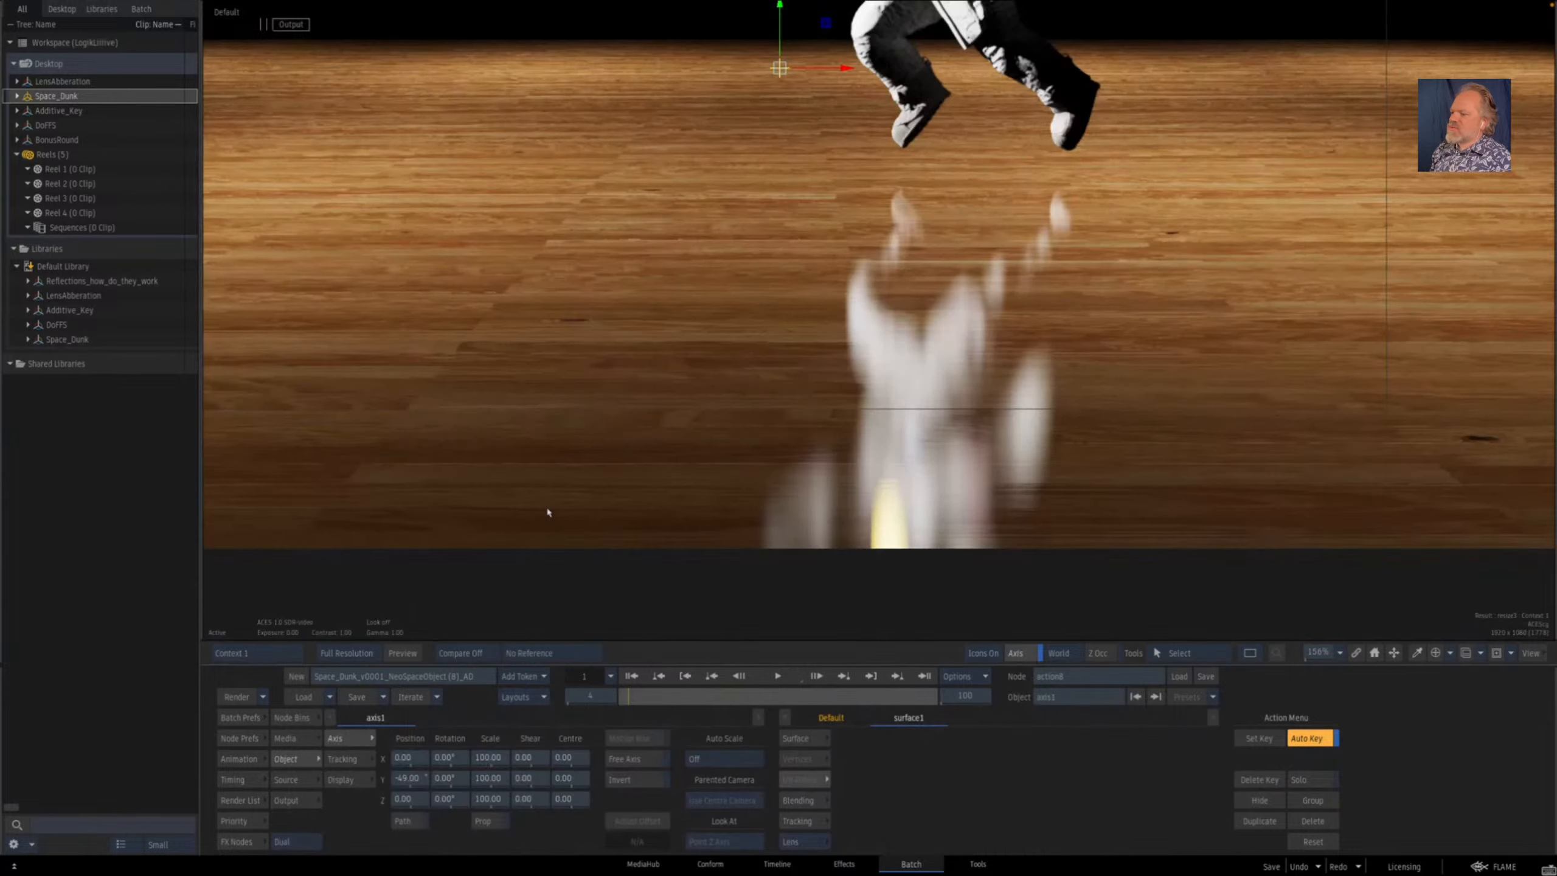
left_click_drag(417, 780, 402, 779)
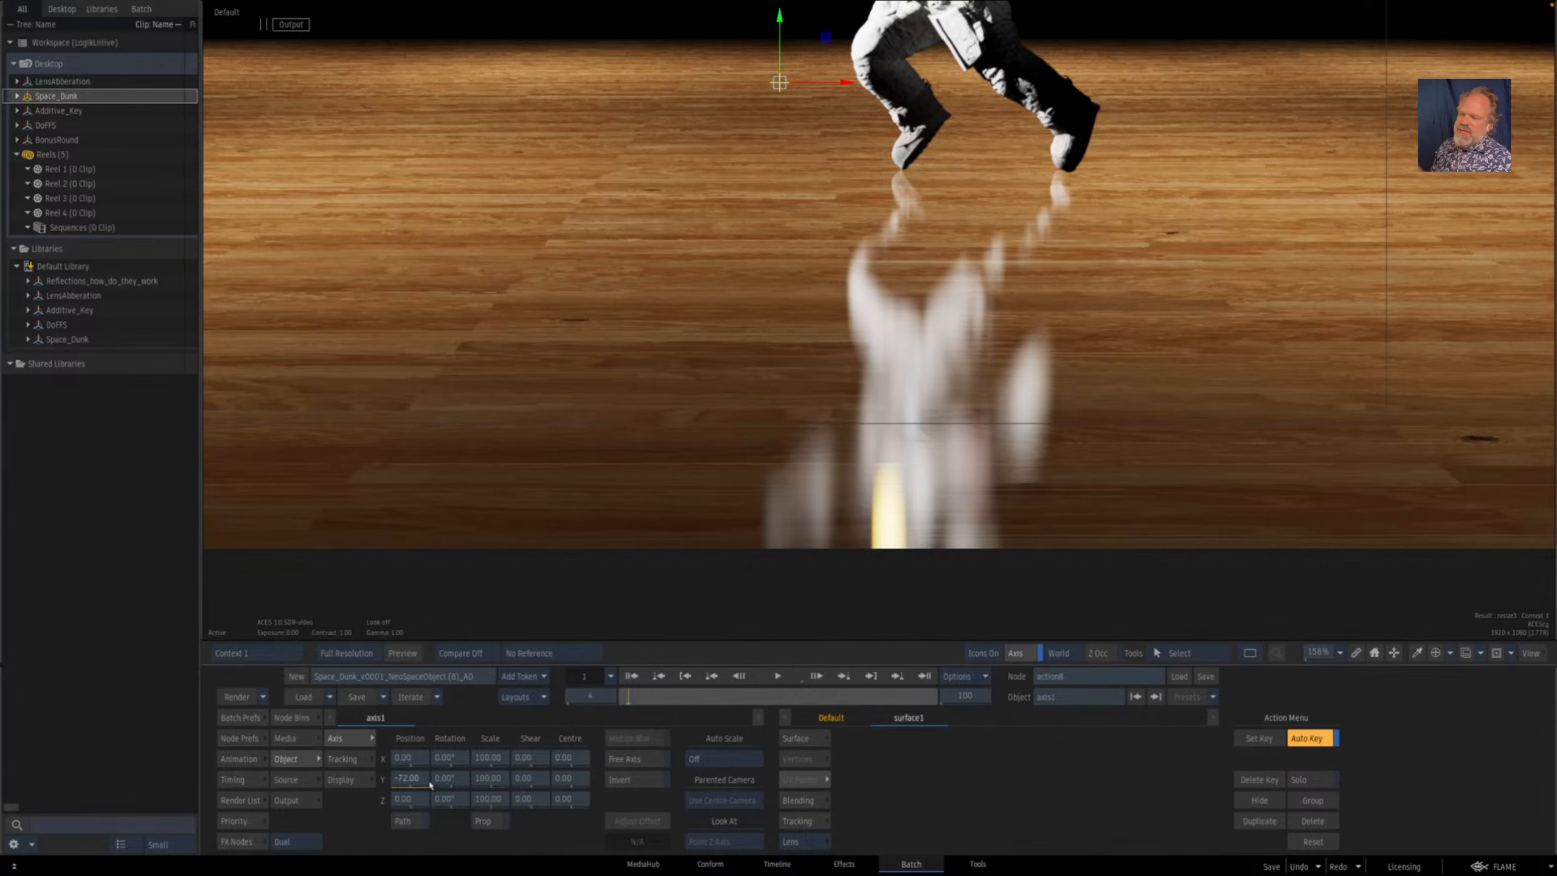
- Move y_blurs167 clear of its neighbours and add a Comp node fed by gradient2 and comp4
key("Escape")
left_click_drag(904, 469, 984, 460)
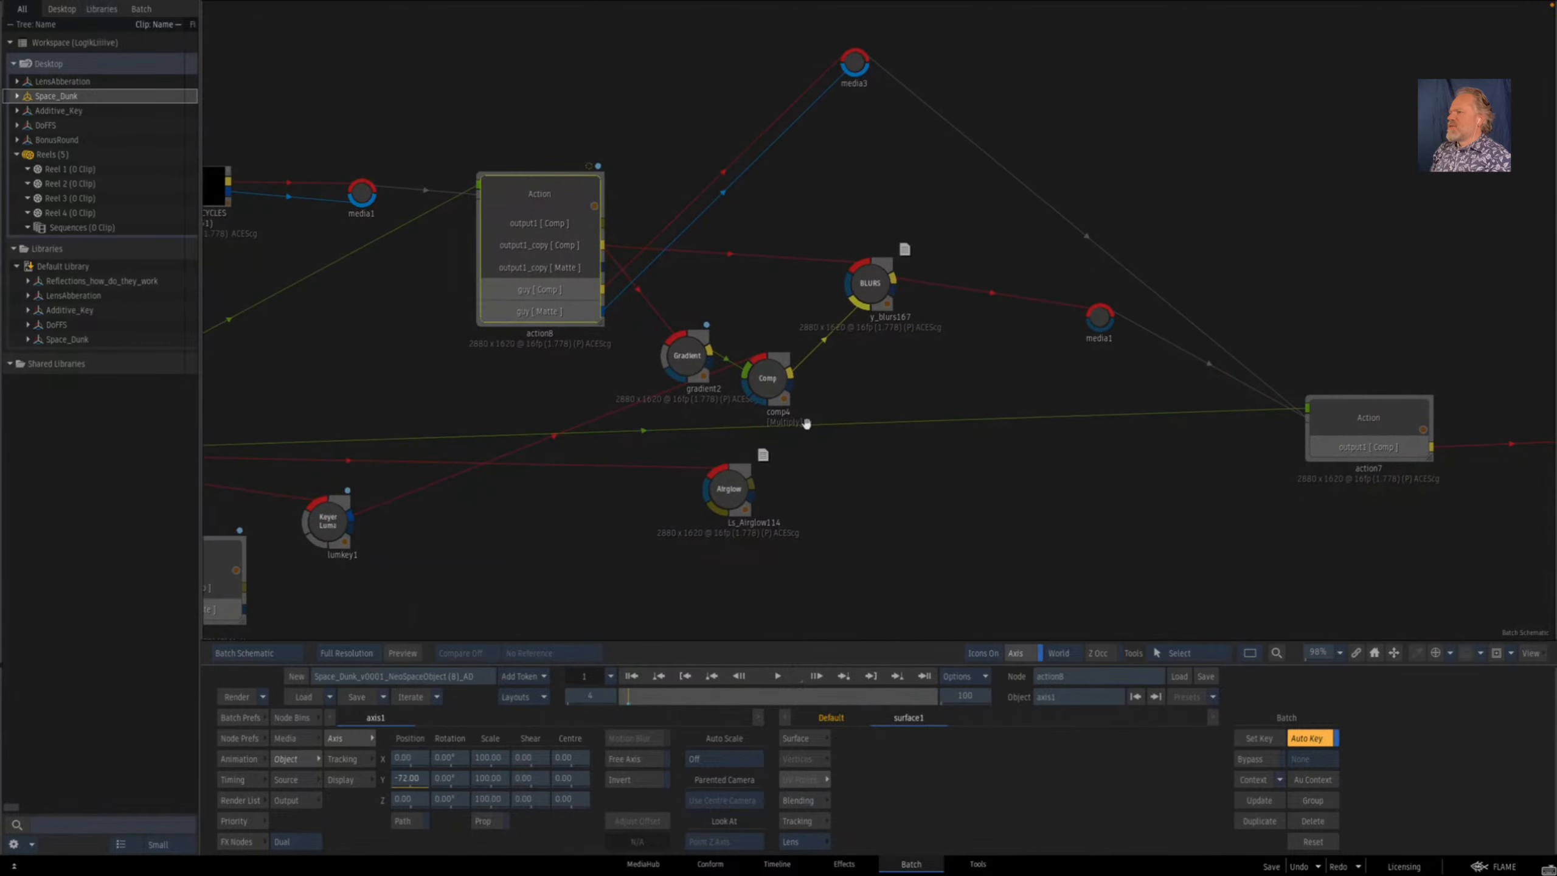
left_click_drag(872, 281, 927, 275)
left_click(858, 584)
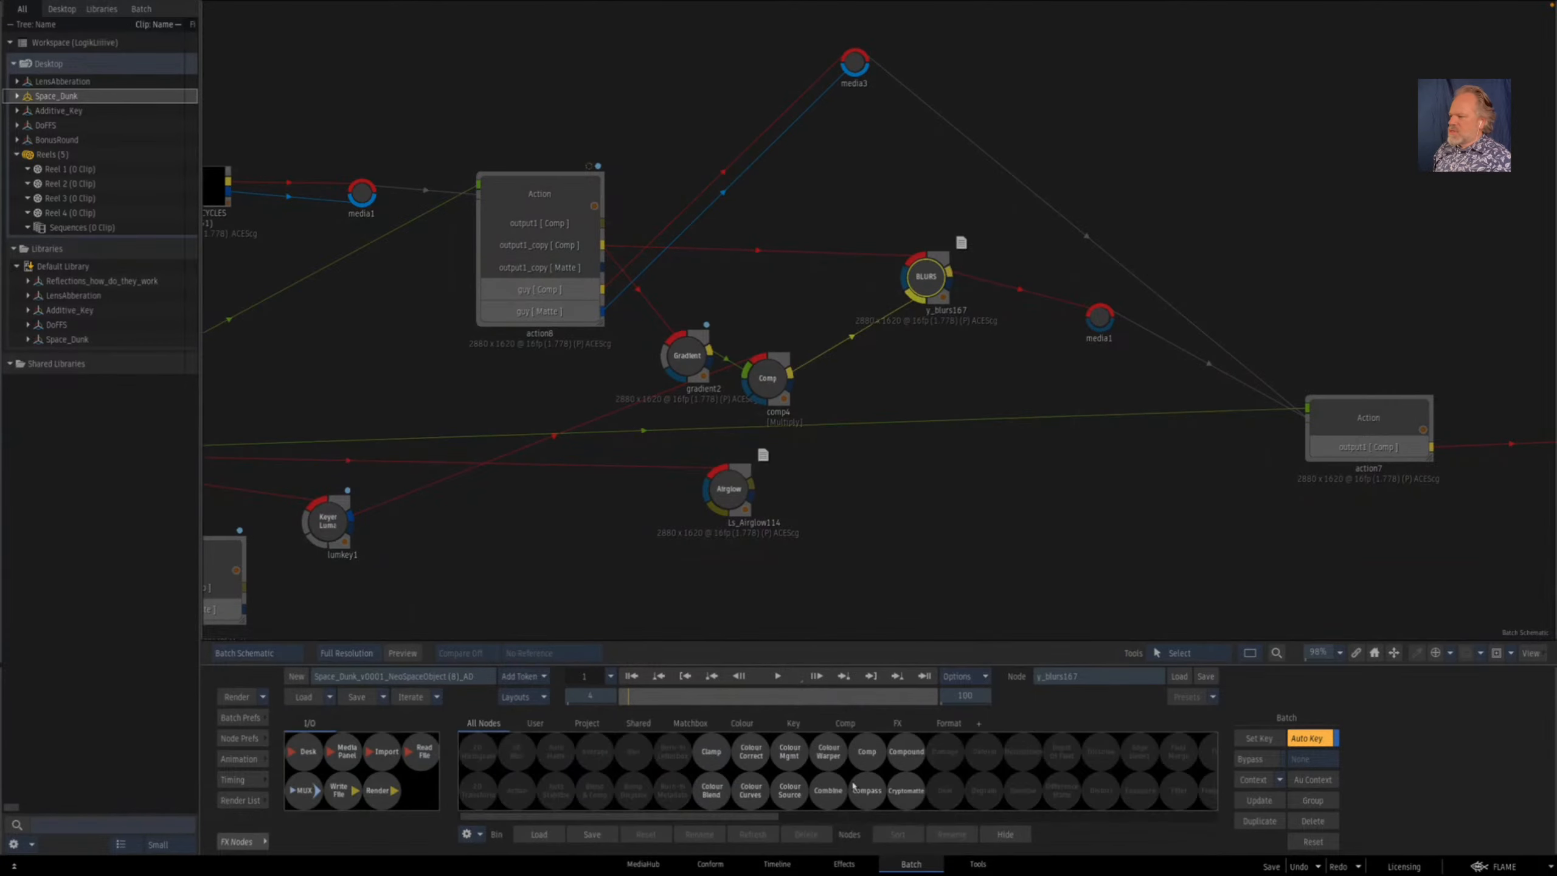
left_click_drag(858, 584, 925, 375)
key("F1")
key("Escape")
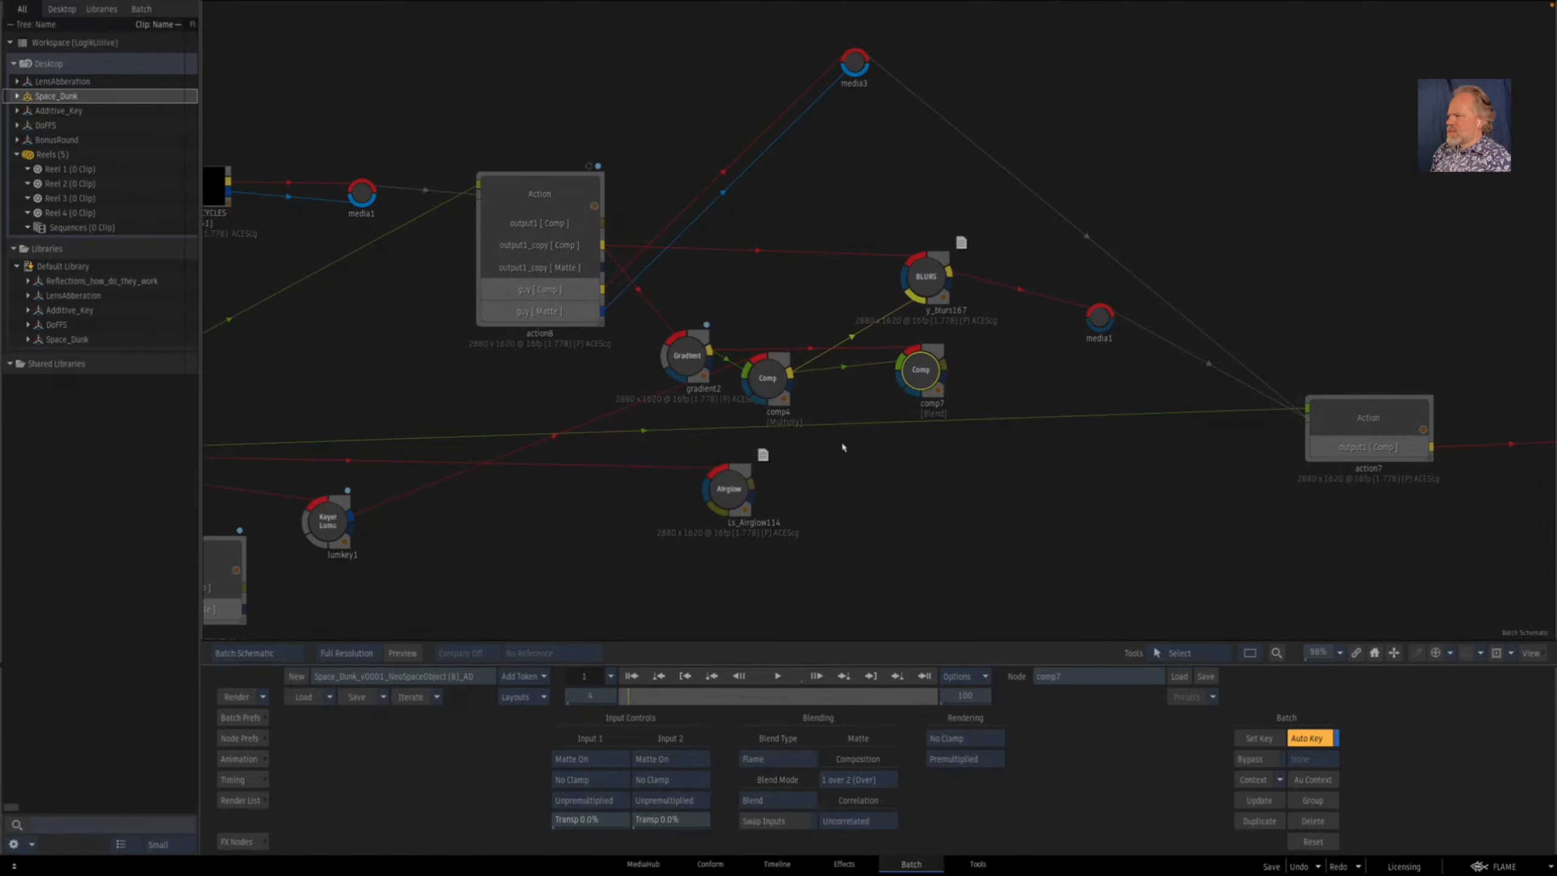
- Insert a Negative node between gradient2 and comp7, and shift comp7 slightly closer to comp4
left_click(254, 842)
key("n")
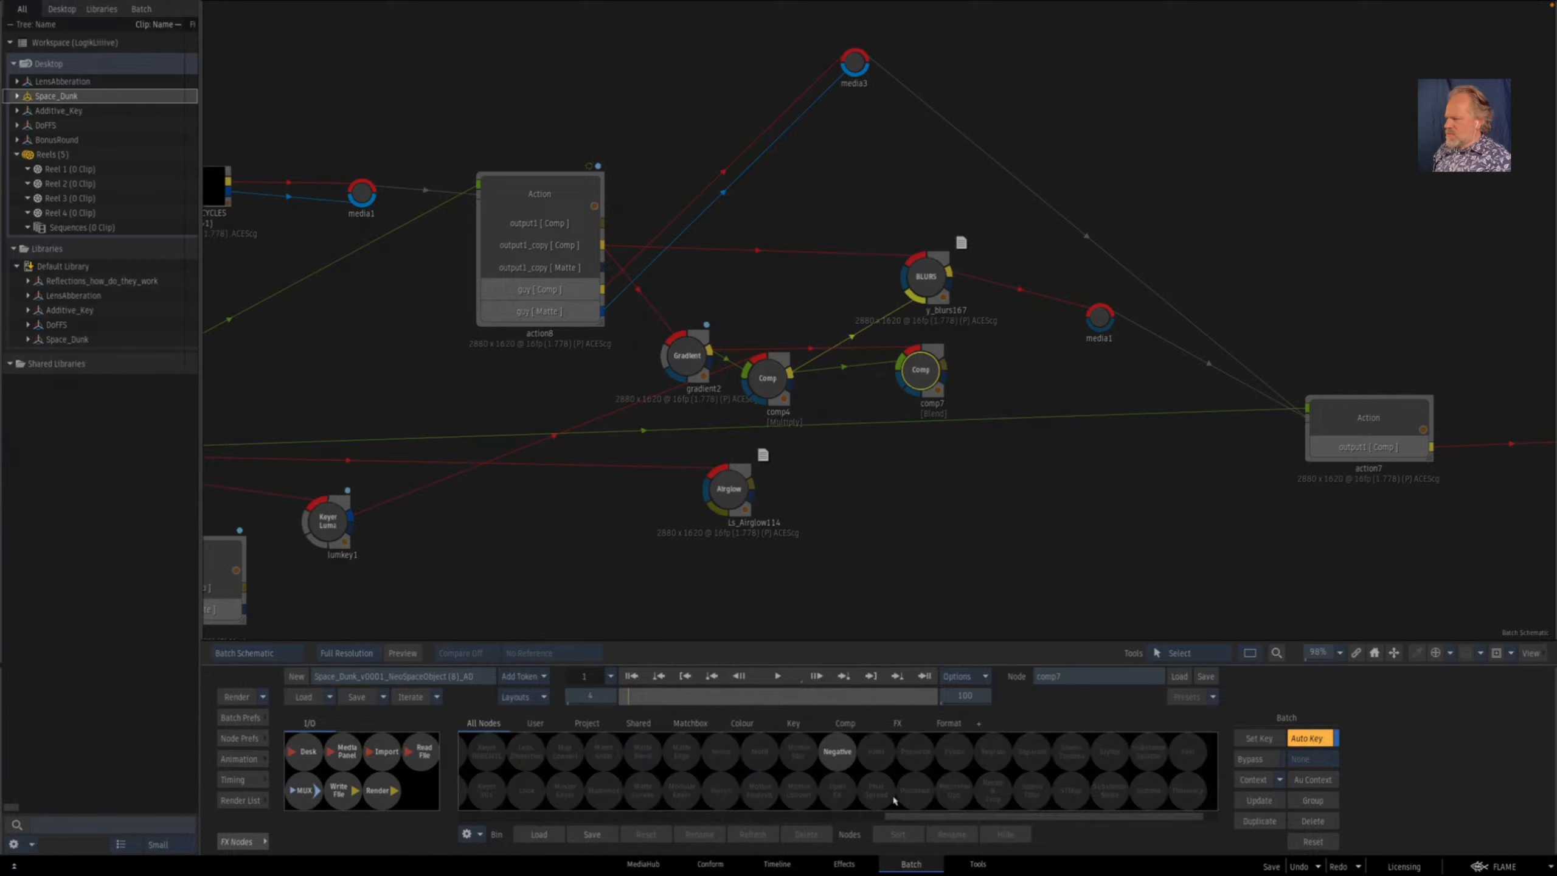
left_click_drag(837, 753, 775, 314)
left_click_drag(932, 366, 901, 362)
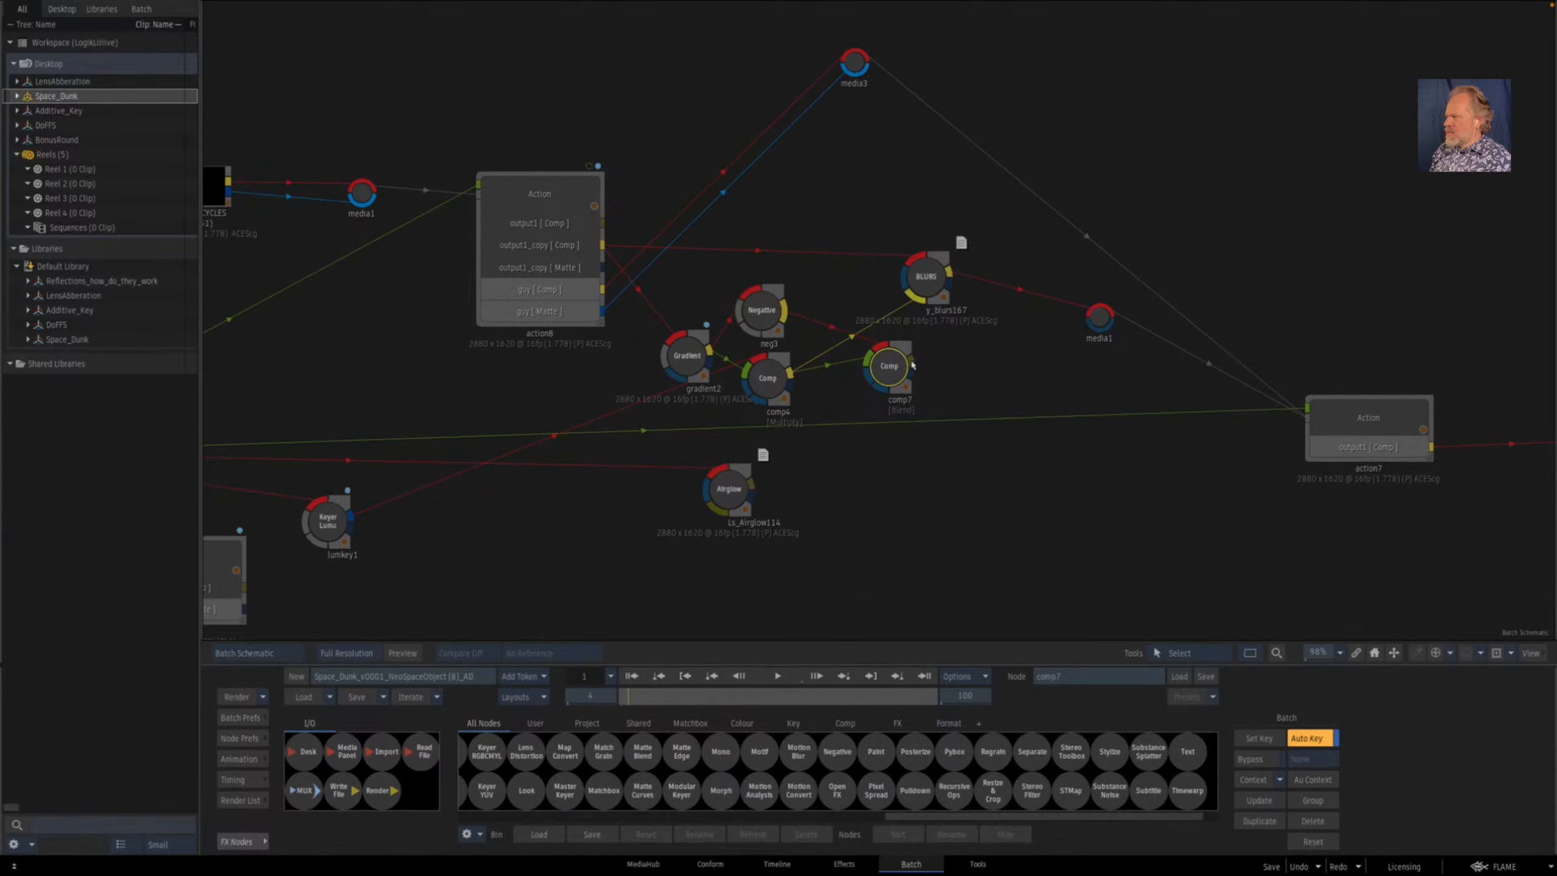
- Set comp7's blend mode to Multiply
double_click(892, 371)
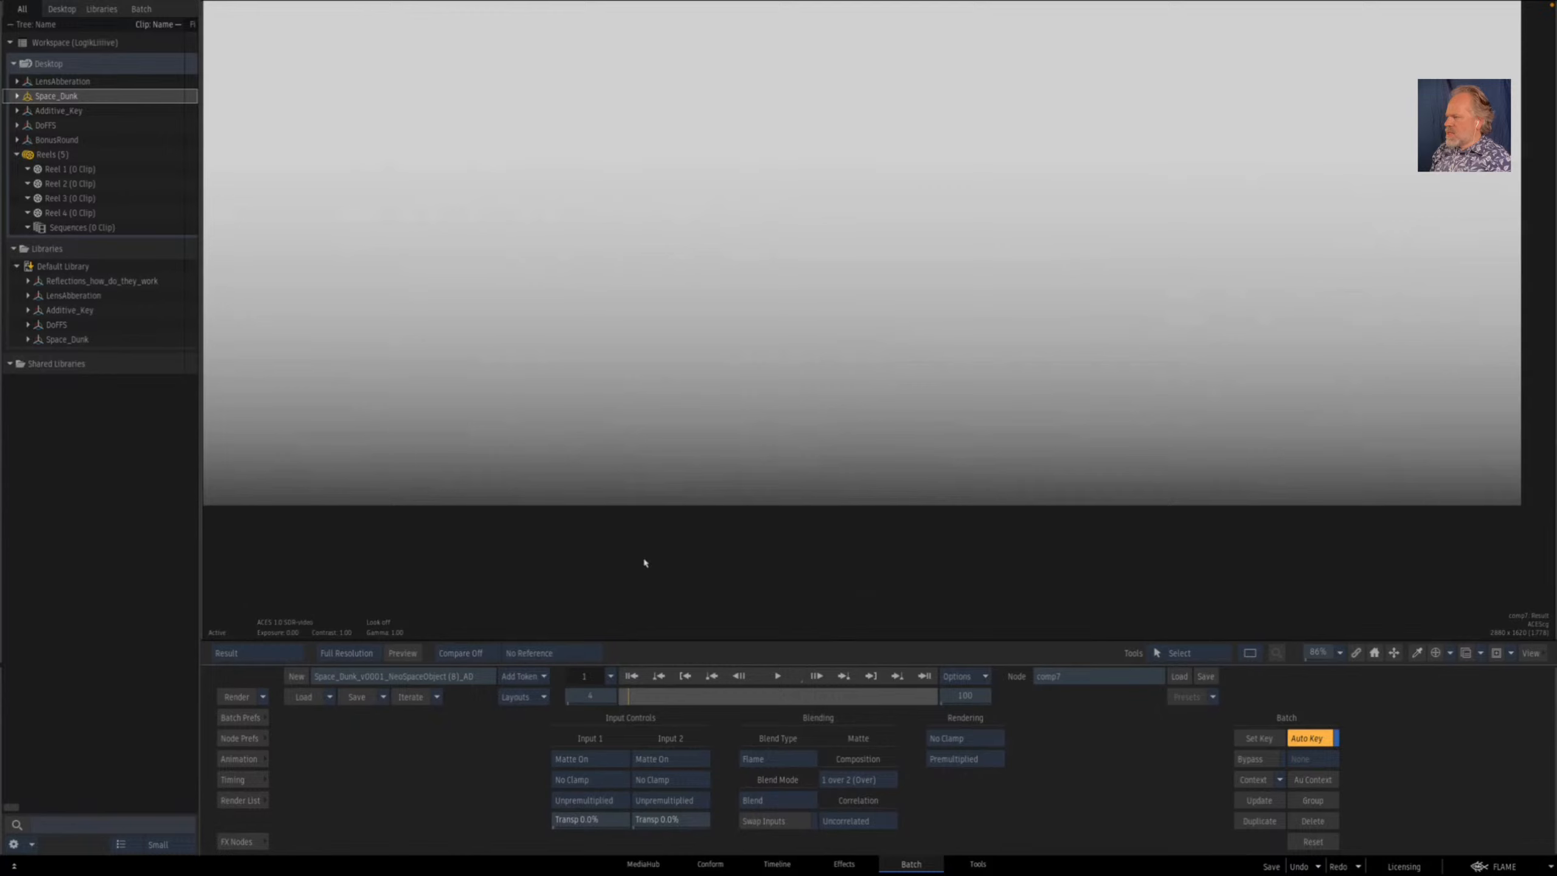
left_click(765, 795)
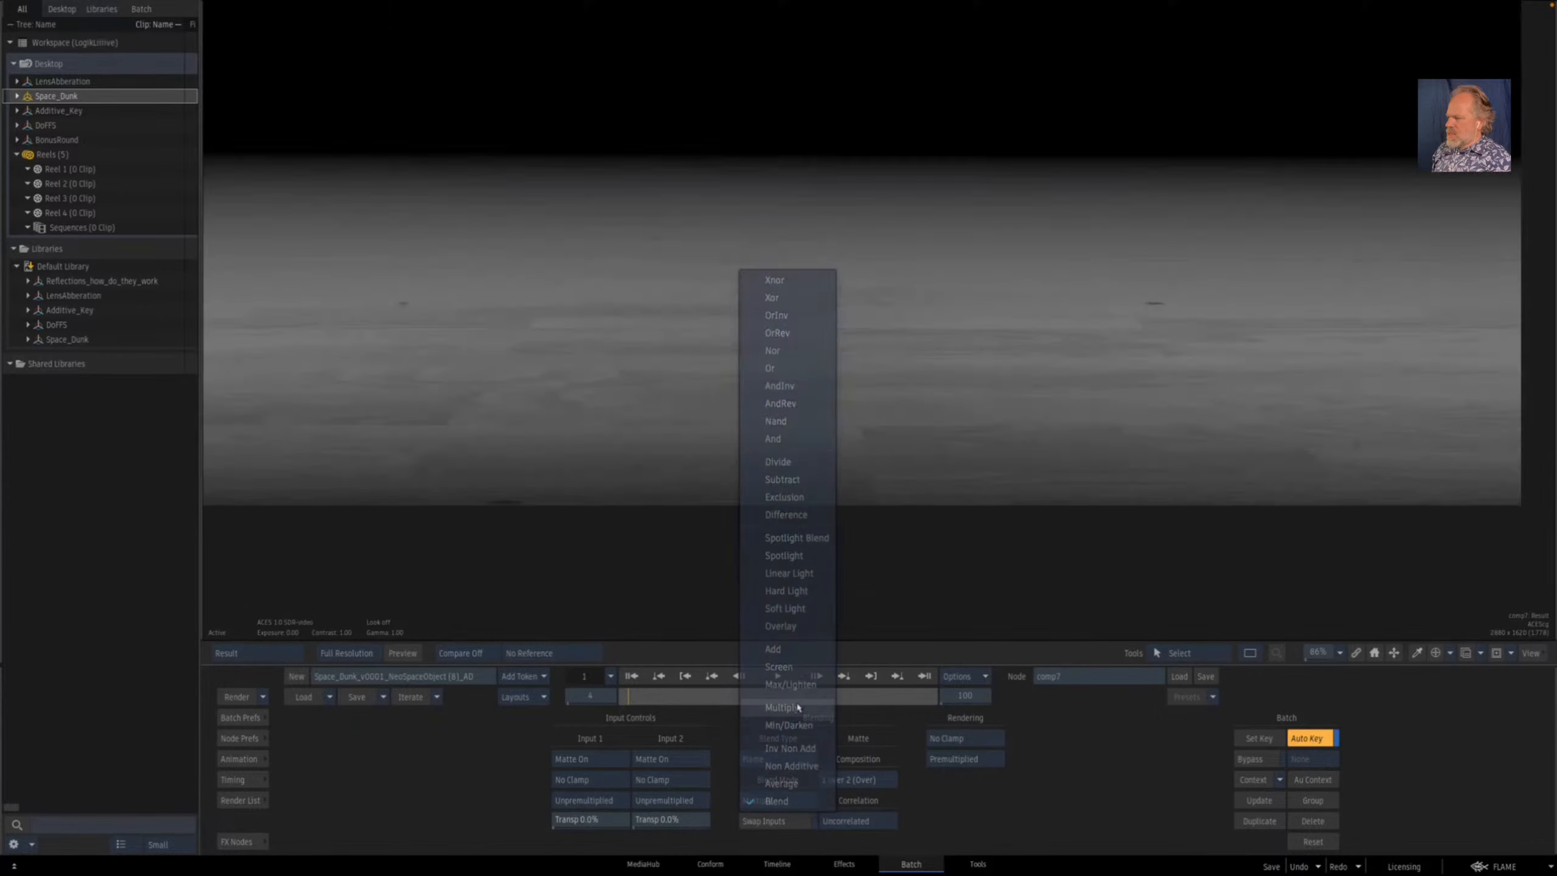
left_click(798, 707)
- Connect the Negative node's output to the matte input of the media1 node that feeds action7
key("Escape")
left_click_drag(1053, 396, 1040, 406)
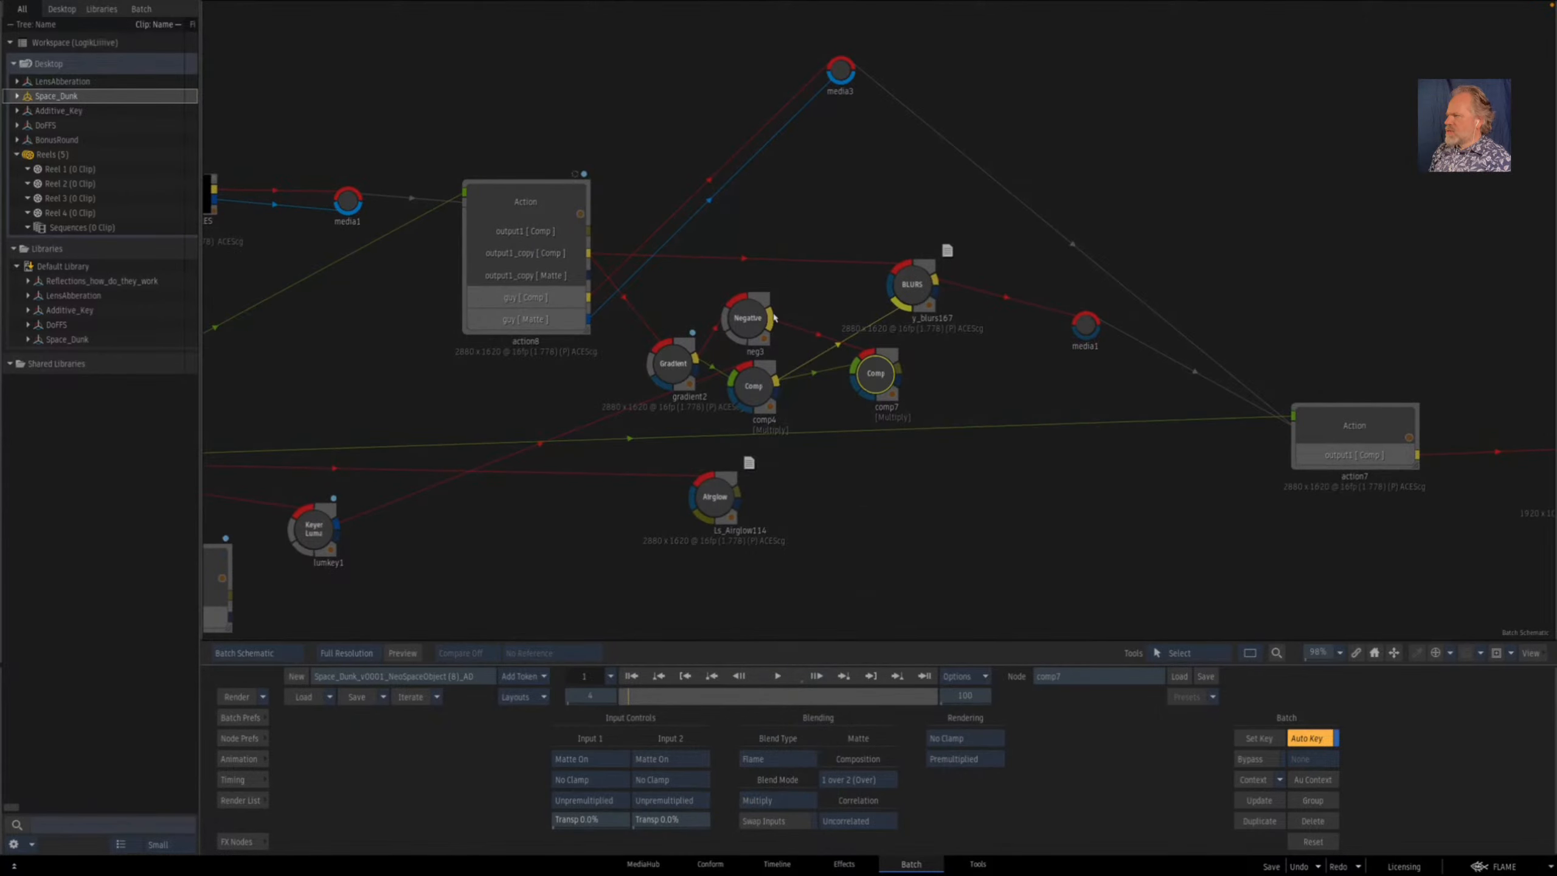
left_click_drag(773, 317, 1085, 330)
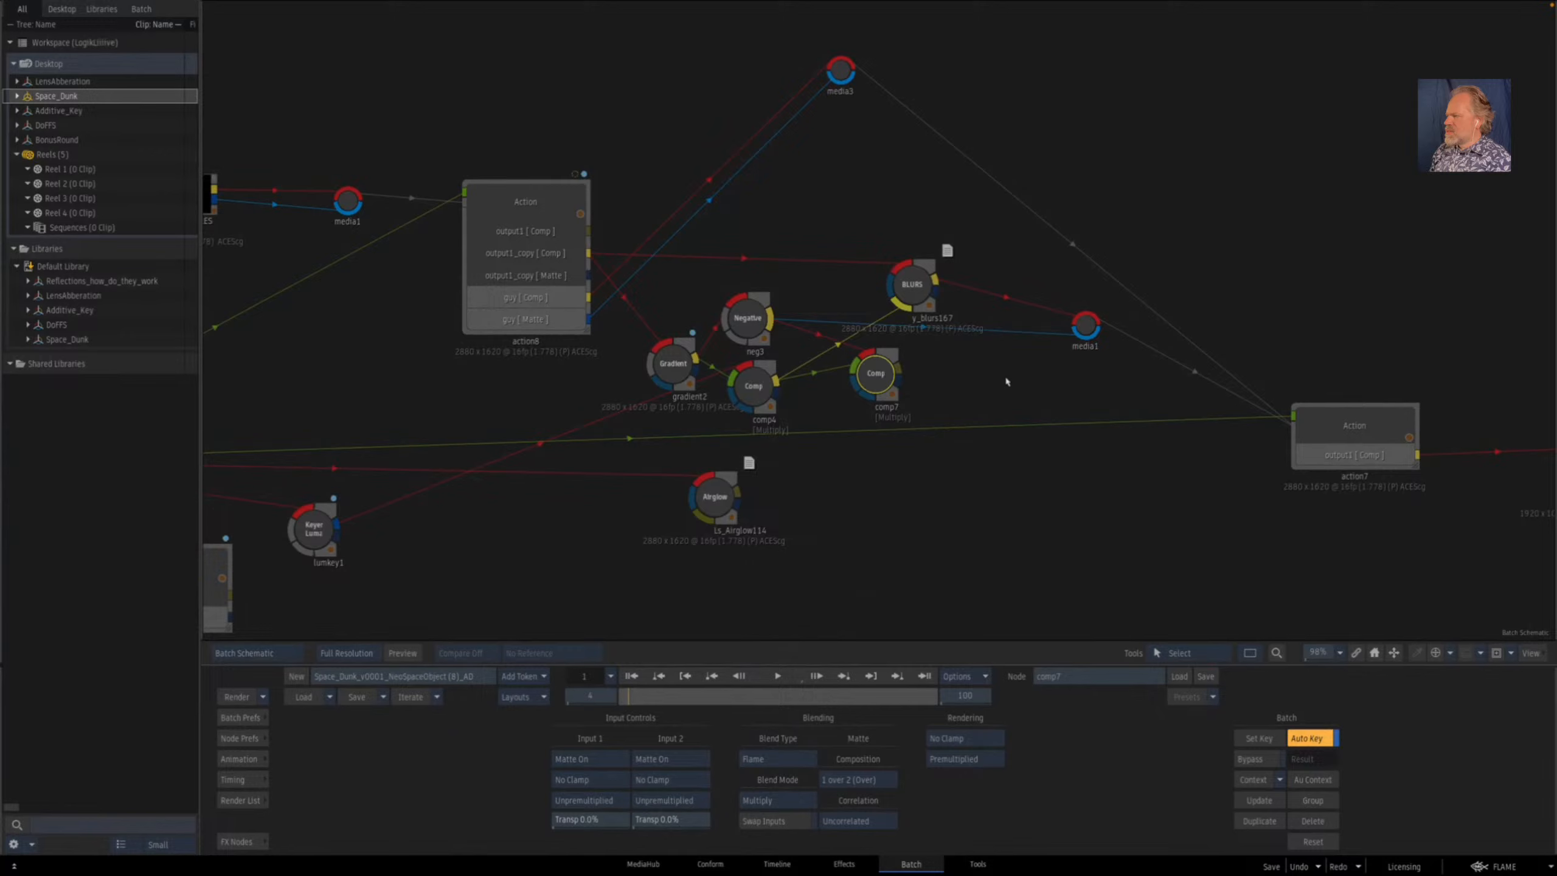
- View action7's output and check how the reflection fades into the floor at frames 91 and 1
double_click(1366, 436)
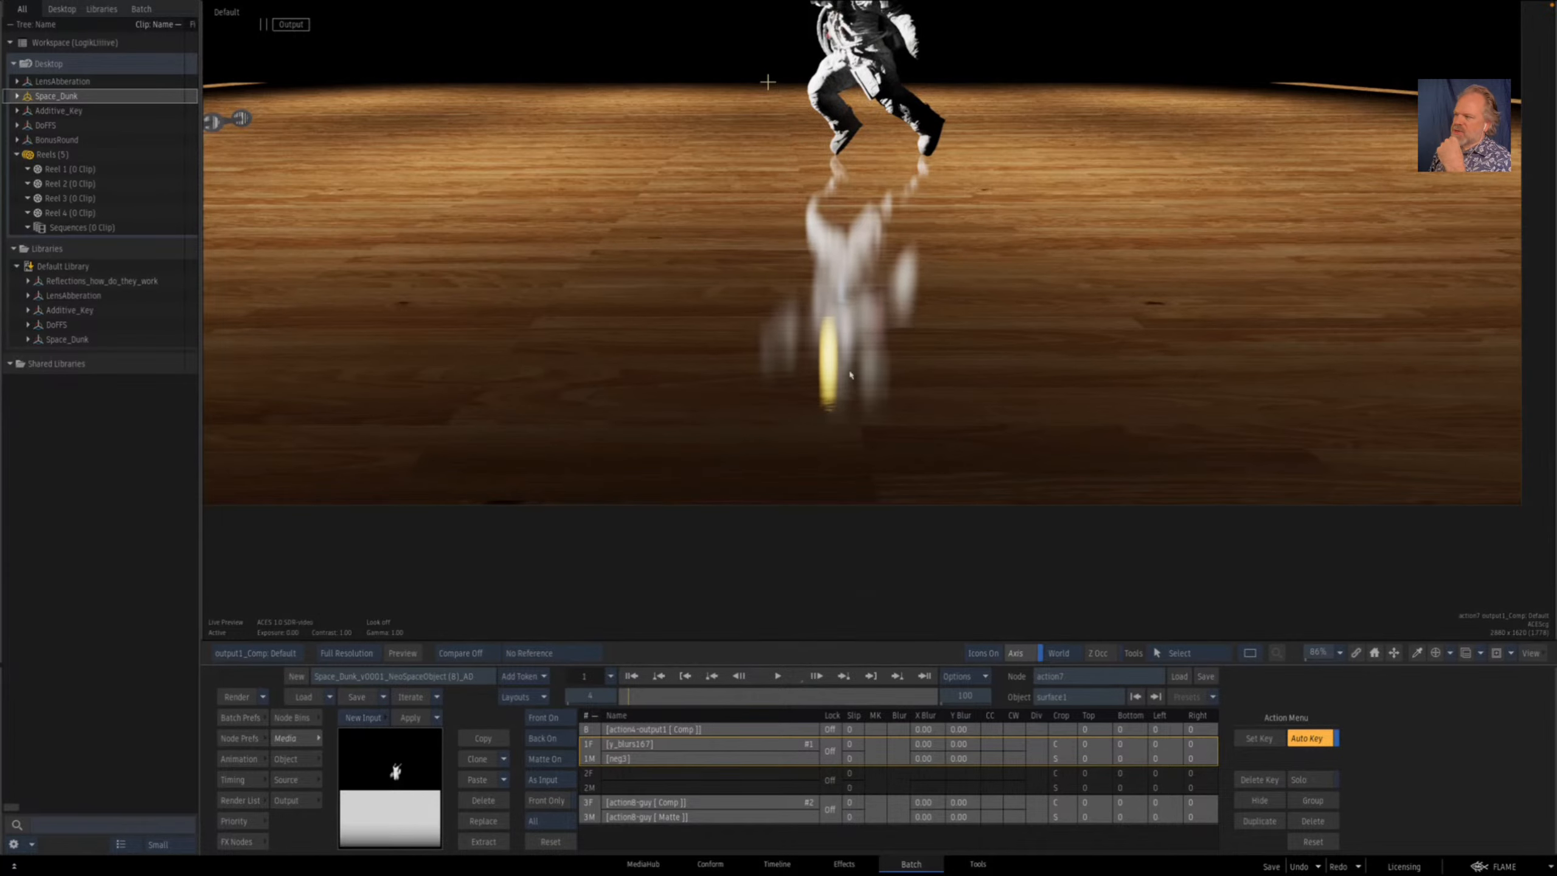
left_click(906, 699)
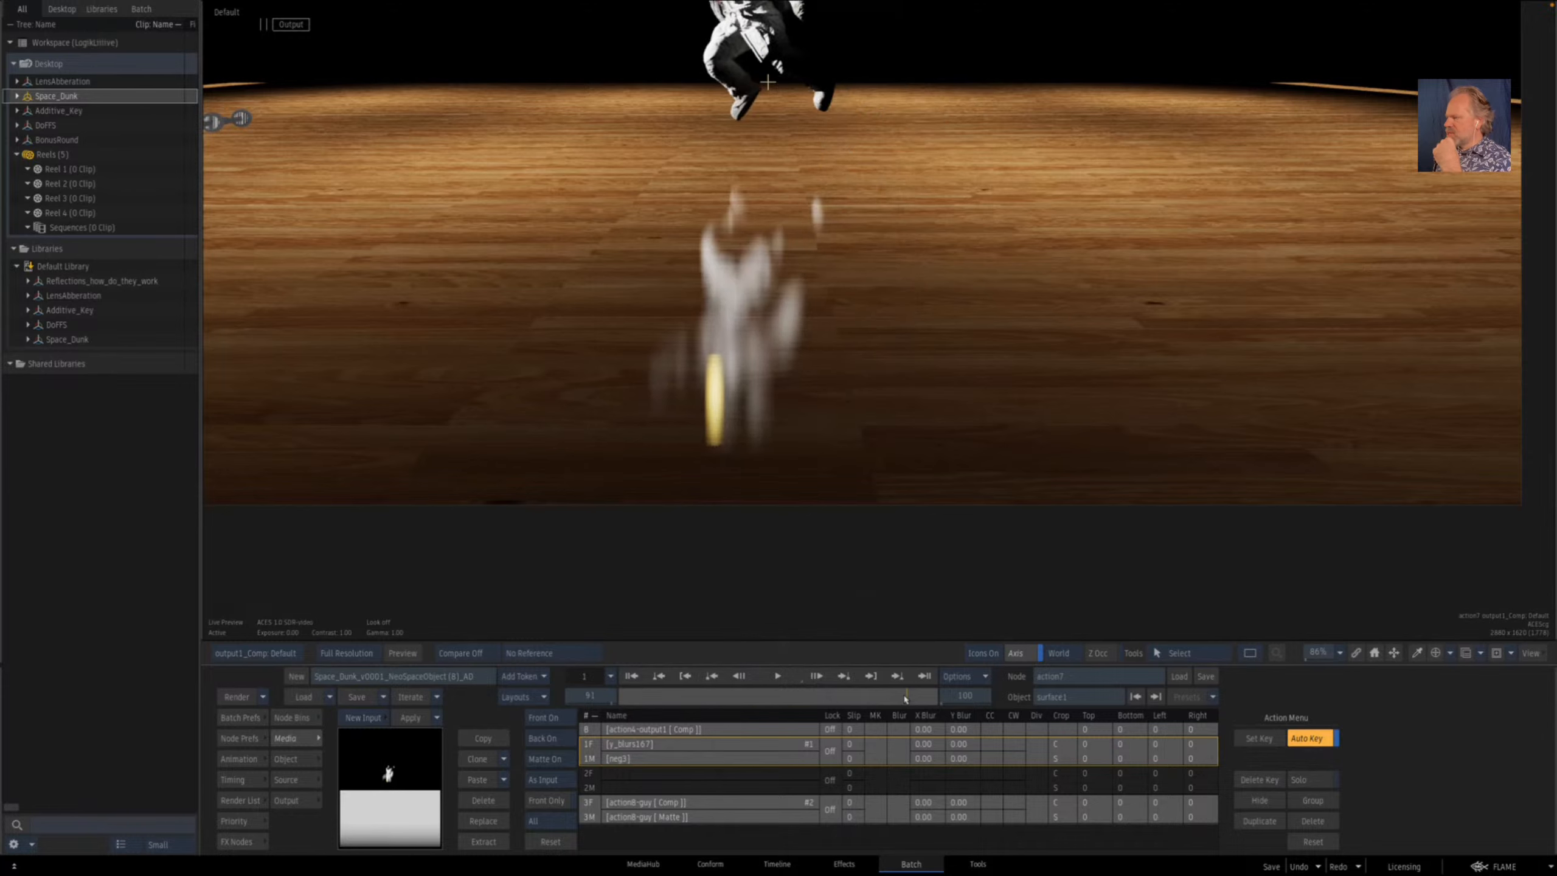
left_click_drag(906, 698, 618, 688)
left_click_drag(760, 446, 869, 438)
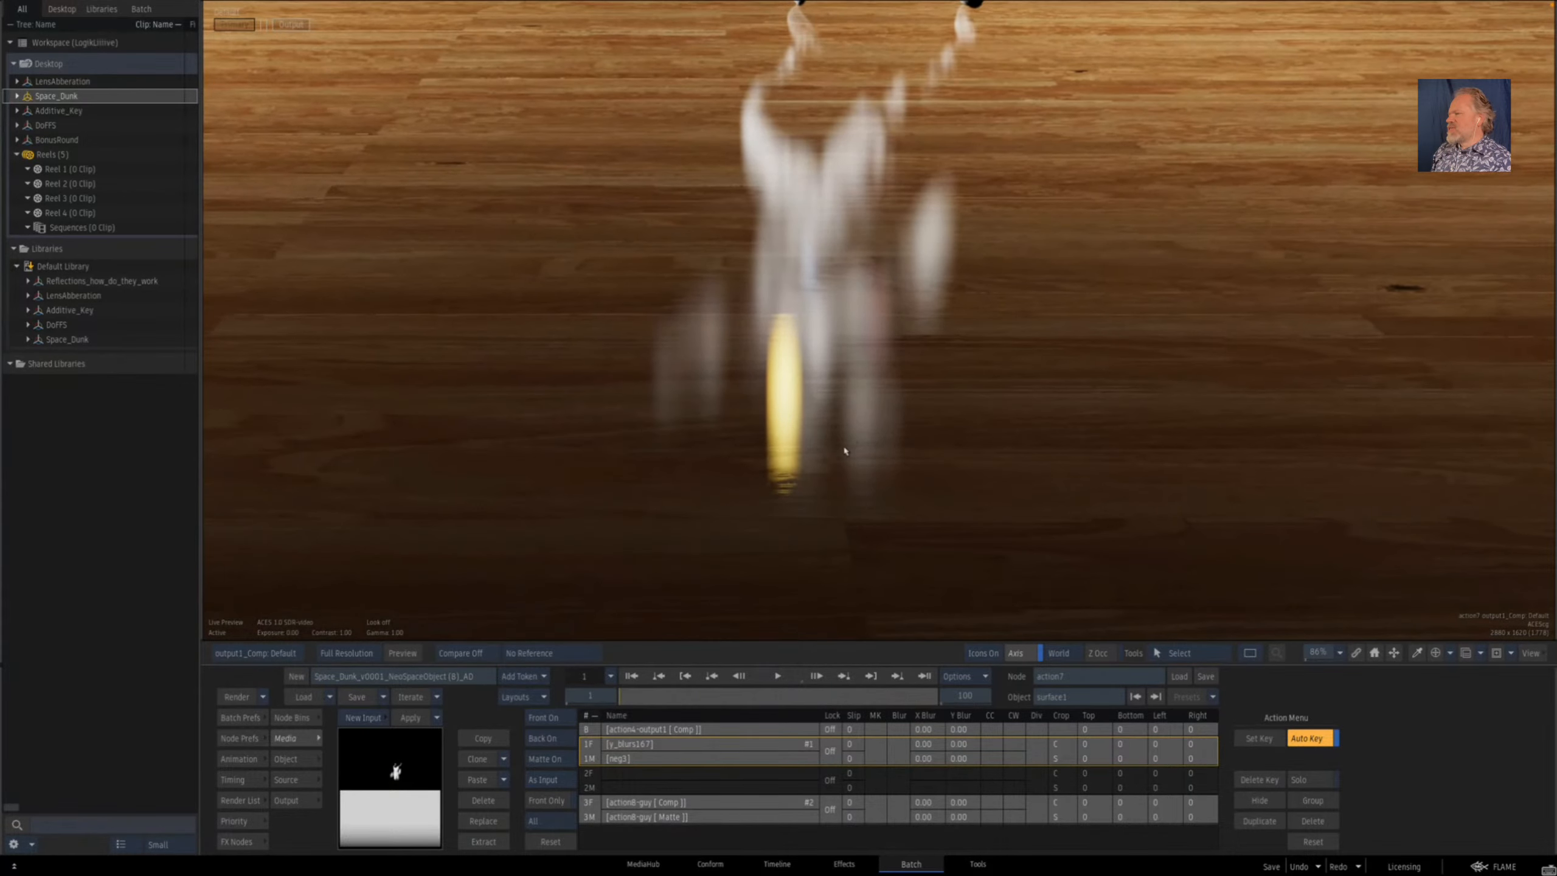
- Find the cube's Action node elsewhere in the batch, open it and view its output1 render layer
key("Escape")
left_click_drag(819, 568, 682, 574)
left_click_drag(585, 468, 716, 431)
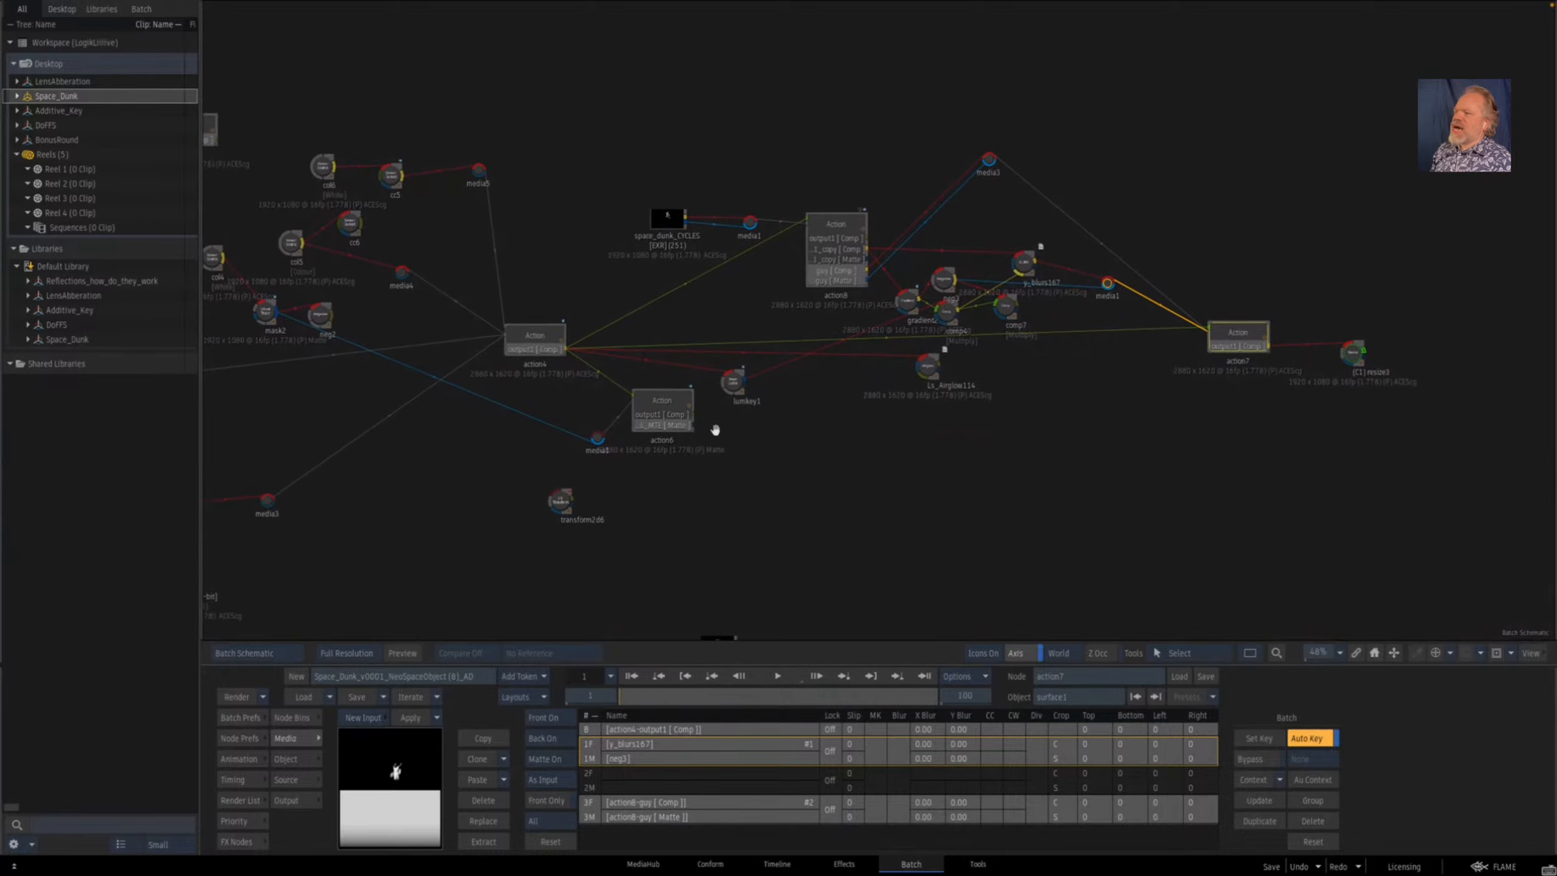
left_click_drag(670, 539, 783, 452)
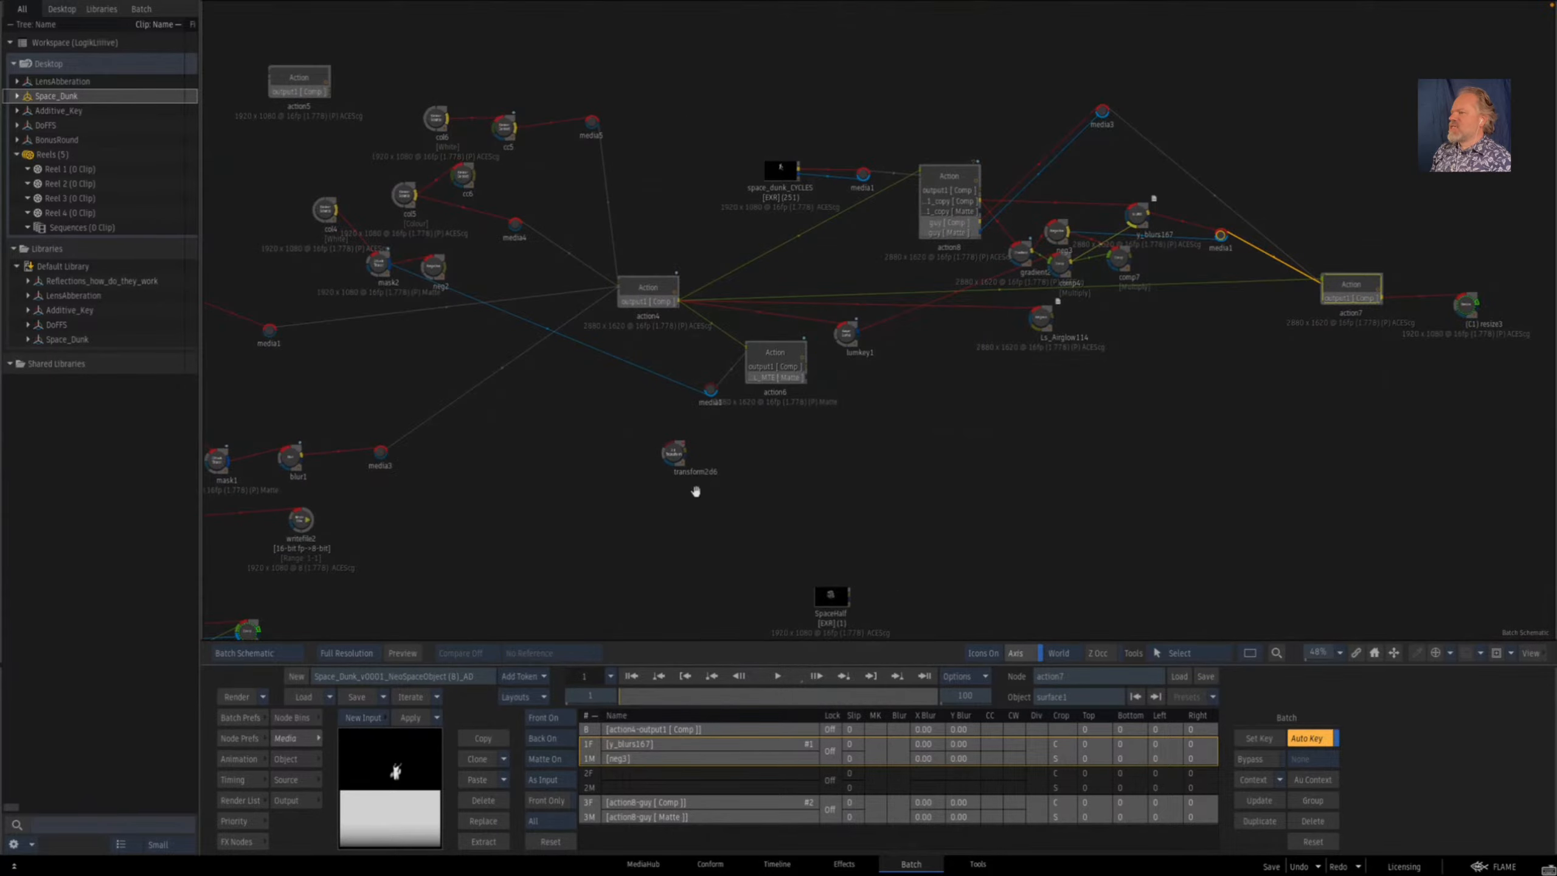
left_click_drag(654, 565, 991, 254)
left_click_drag(724, 435, 1023, 480)
double_click(633, 402)
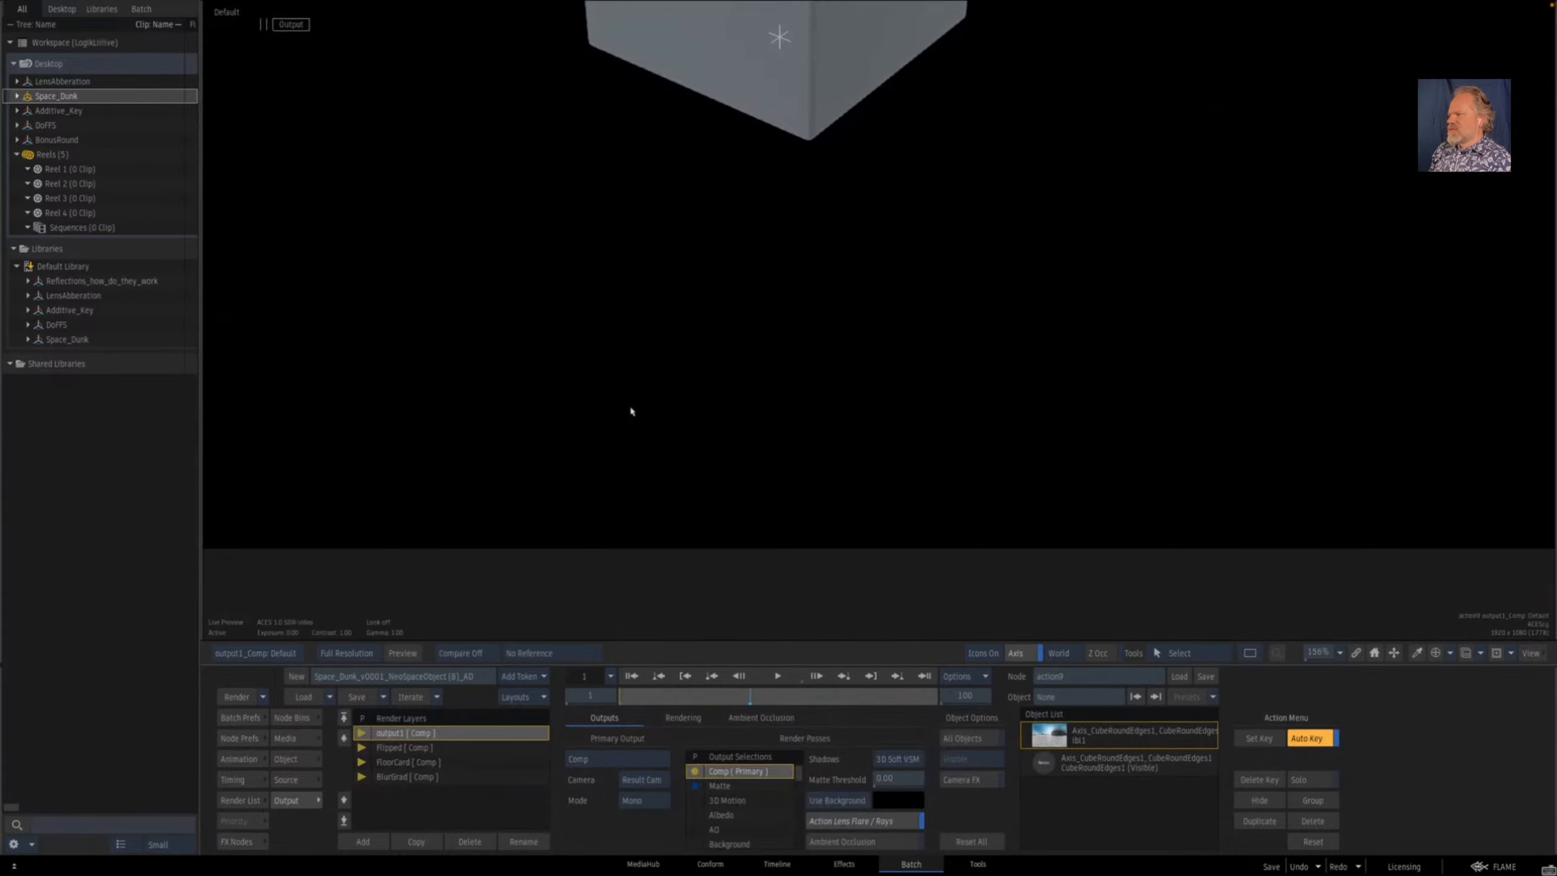
left_click_drag(947, 294, 836, 513)
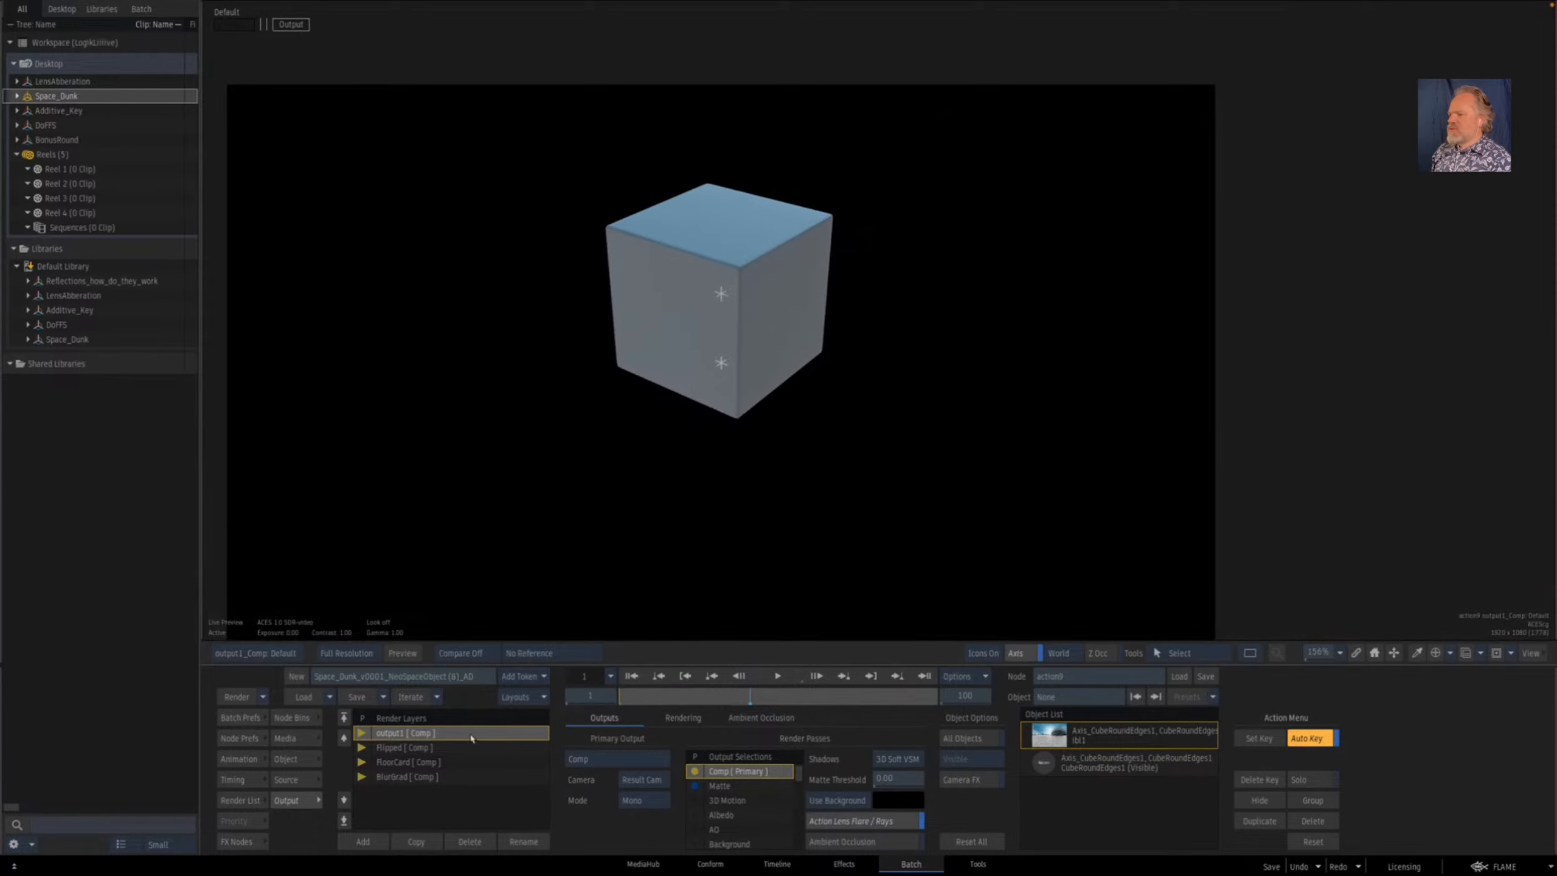
- Compare the cube Action's Flipped, FloorCard and BlurGrad render layers and check which surfaces FloorCard uses in the schematic
left_click(434, 748)
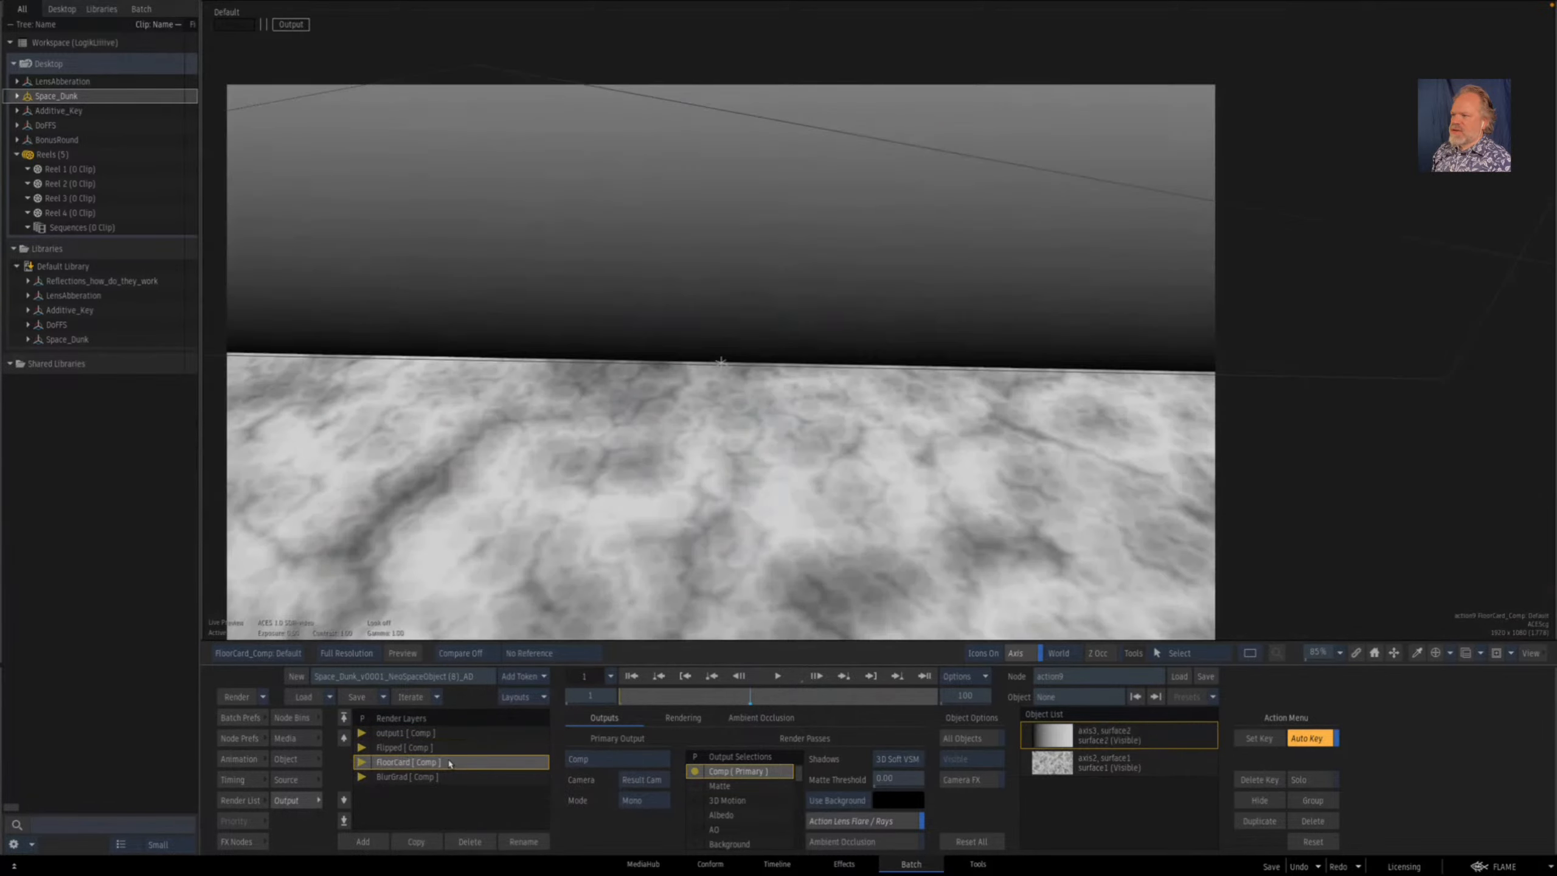
left_click(452, 761)
left_click(453, 778)
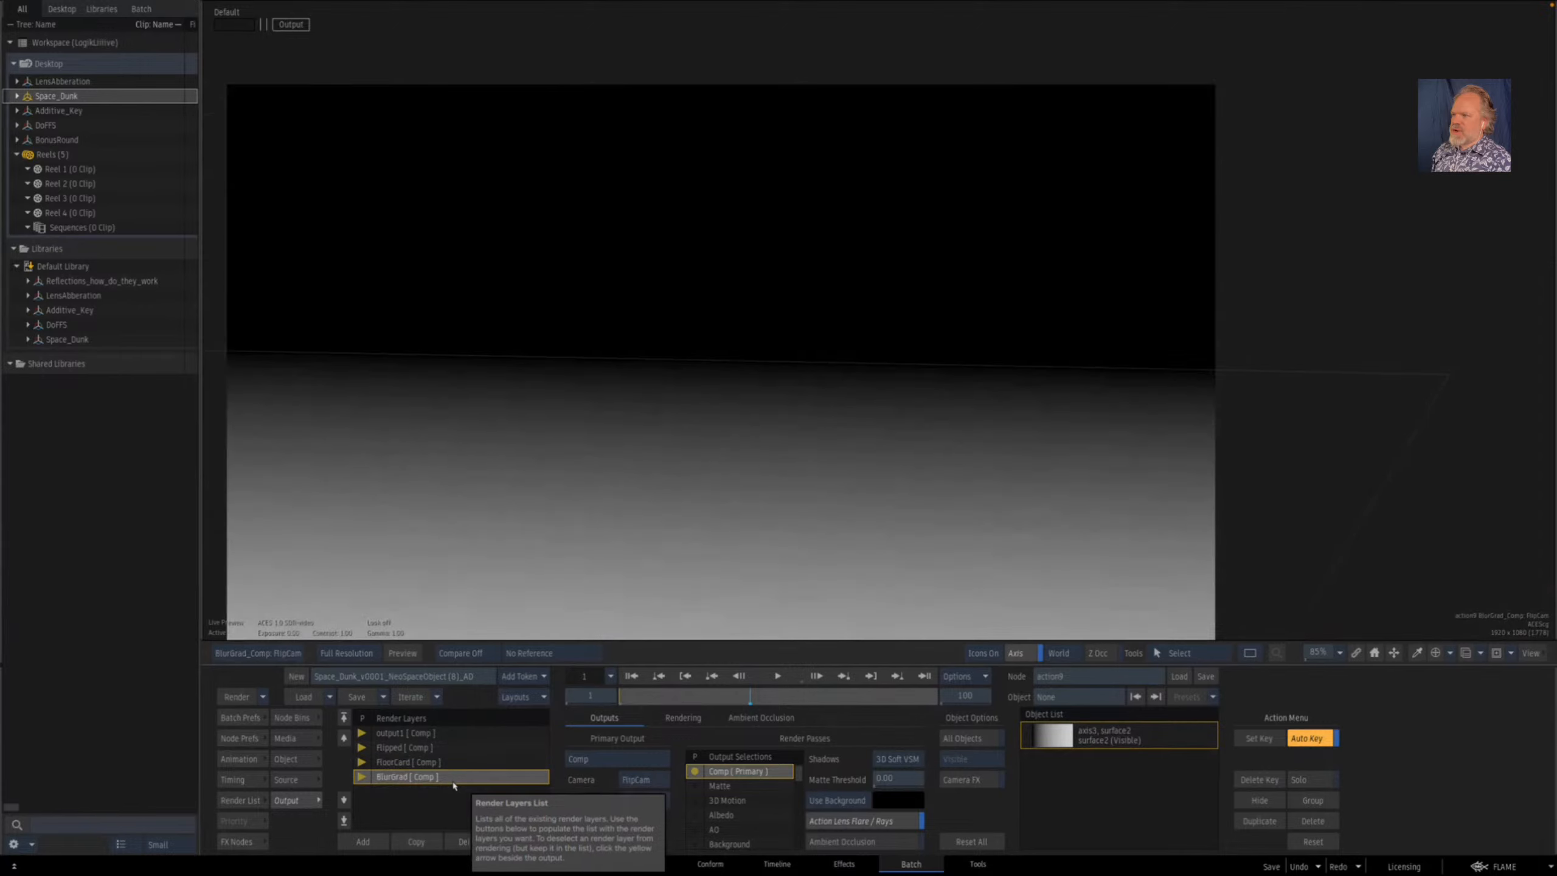
left_click(452, 762)
key("F4")
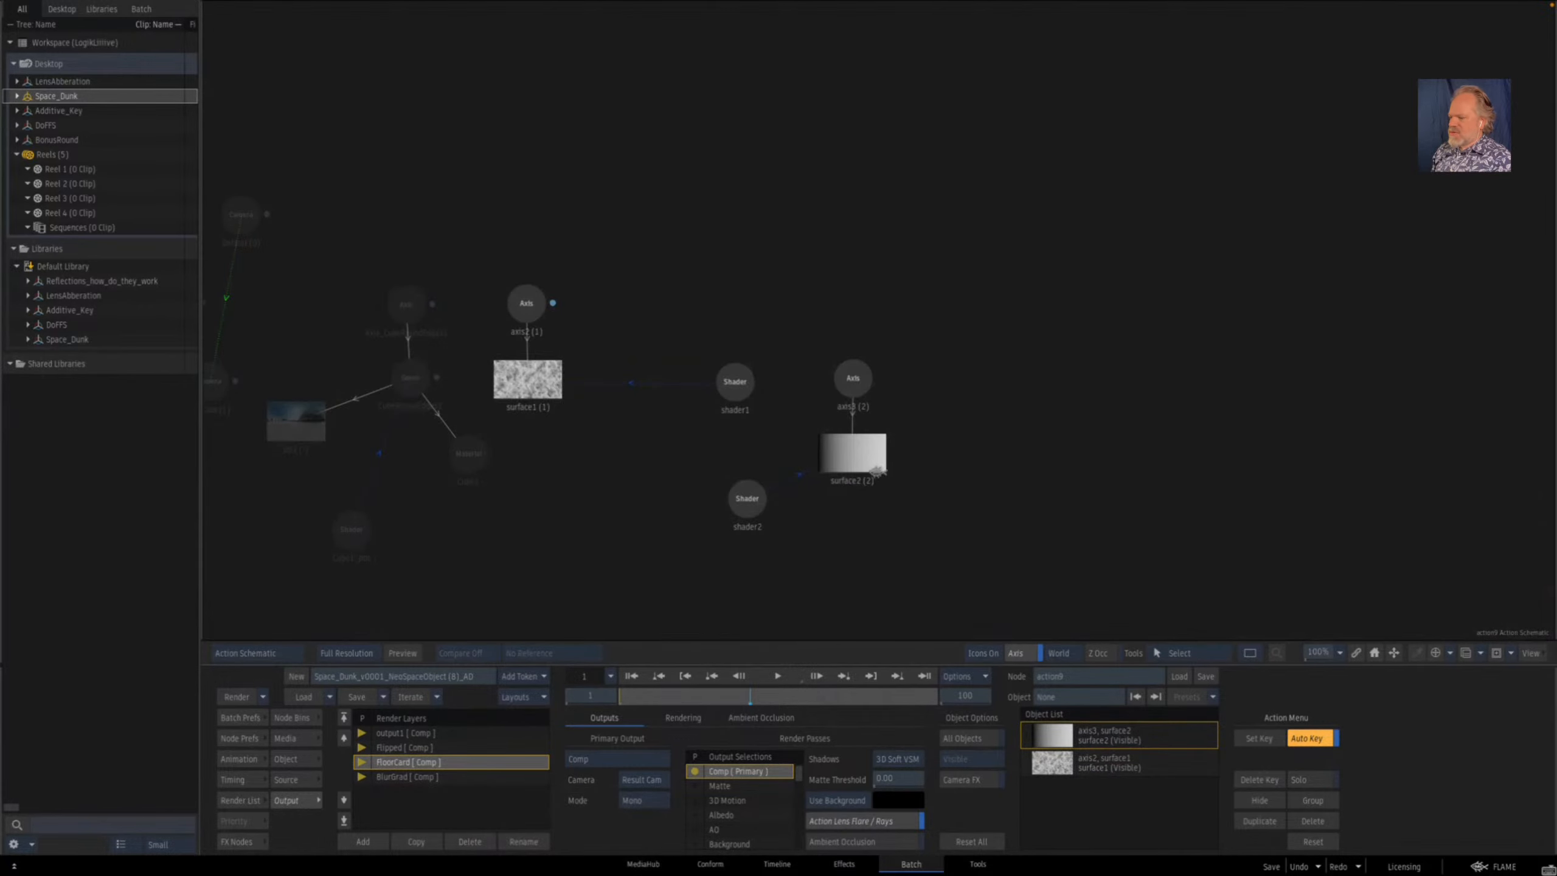
key("F4")
left_click(452, 778)
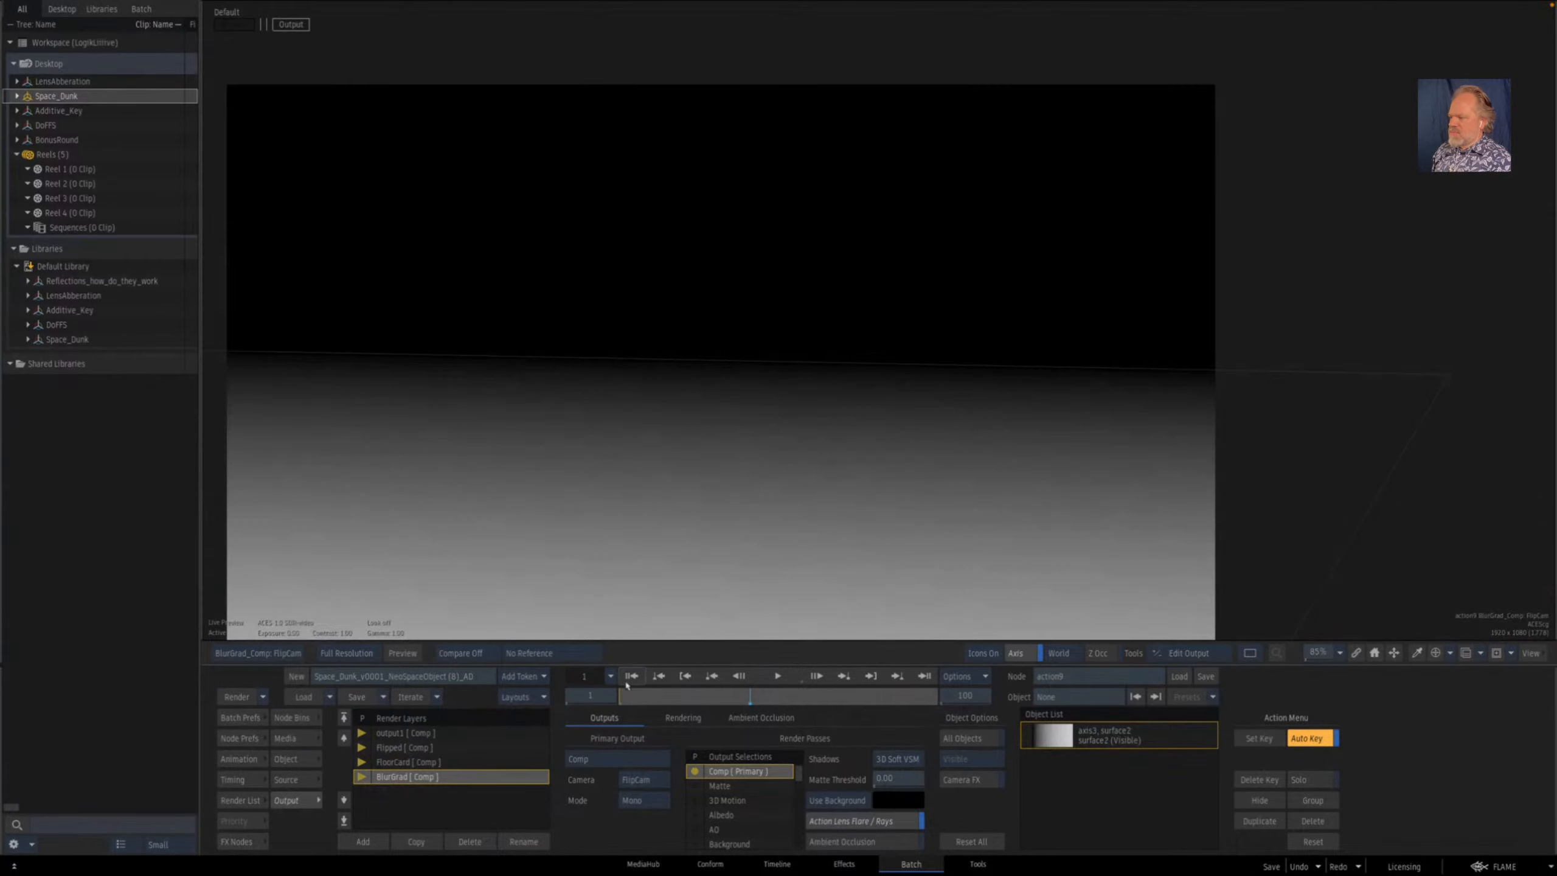
- Open the y_blurs169 node that blurs the flipped cube and compare its input with its result
key("Escape")
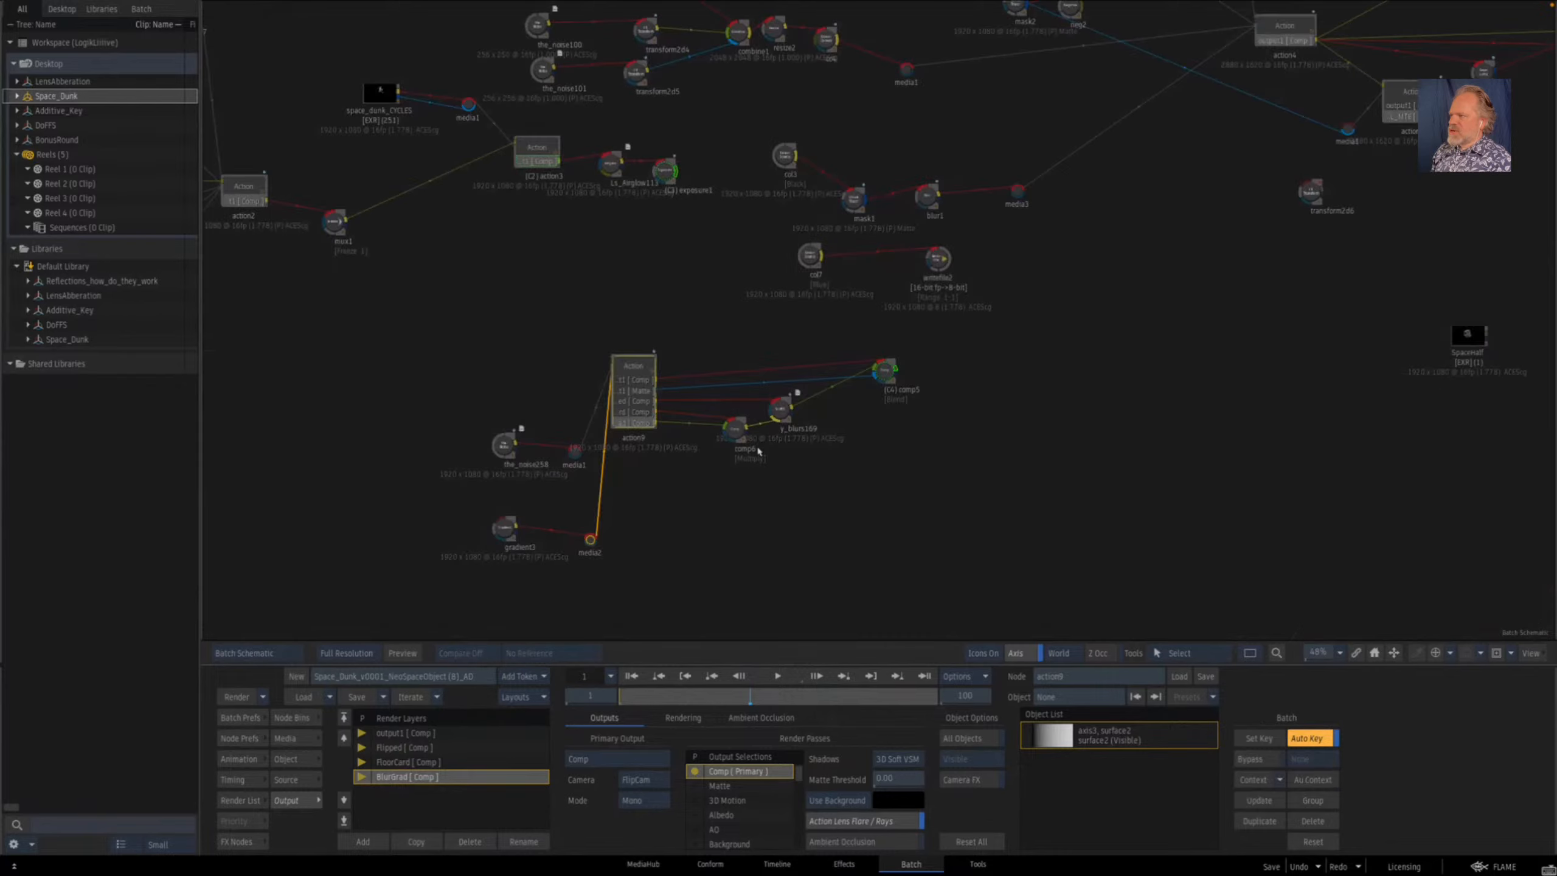
left_click(783, 407)
key("F1")
key("F4")
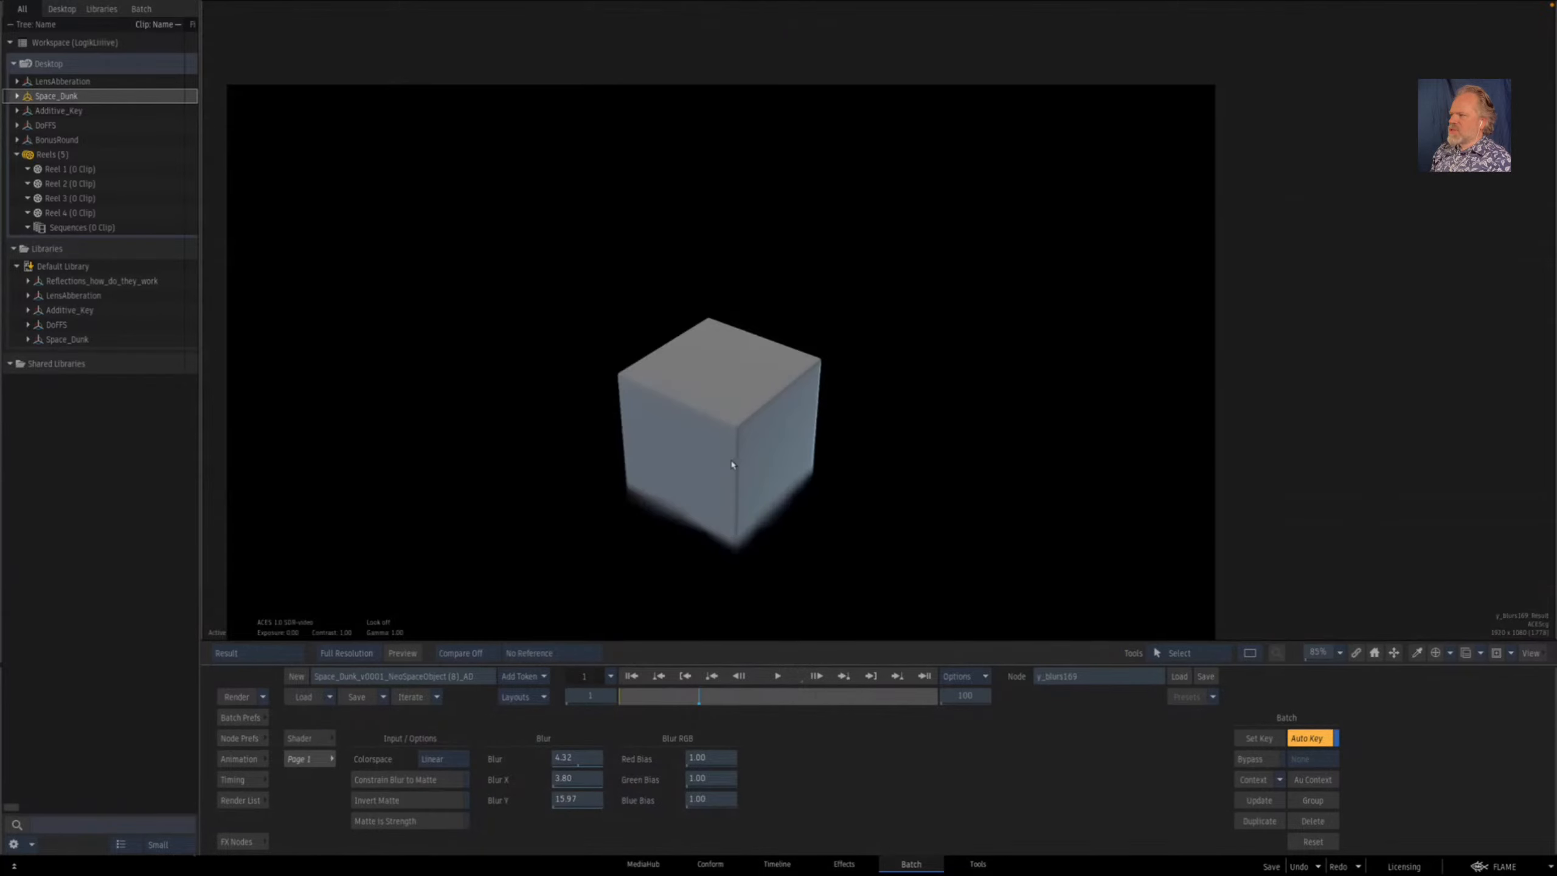
key("F1")
key("Escape")
key("F4")
key("Escape")
- Open the gradient card's axis3 in the cube's Action node and raise its Y position to 1304, viewing the context 4 composite
left_click(636, 367)
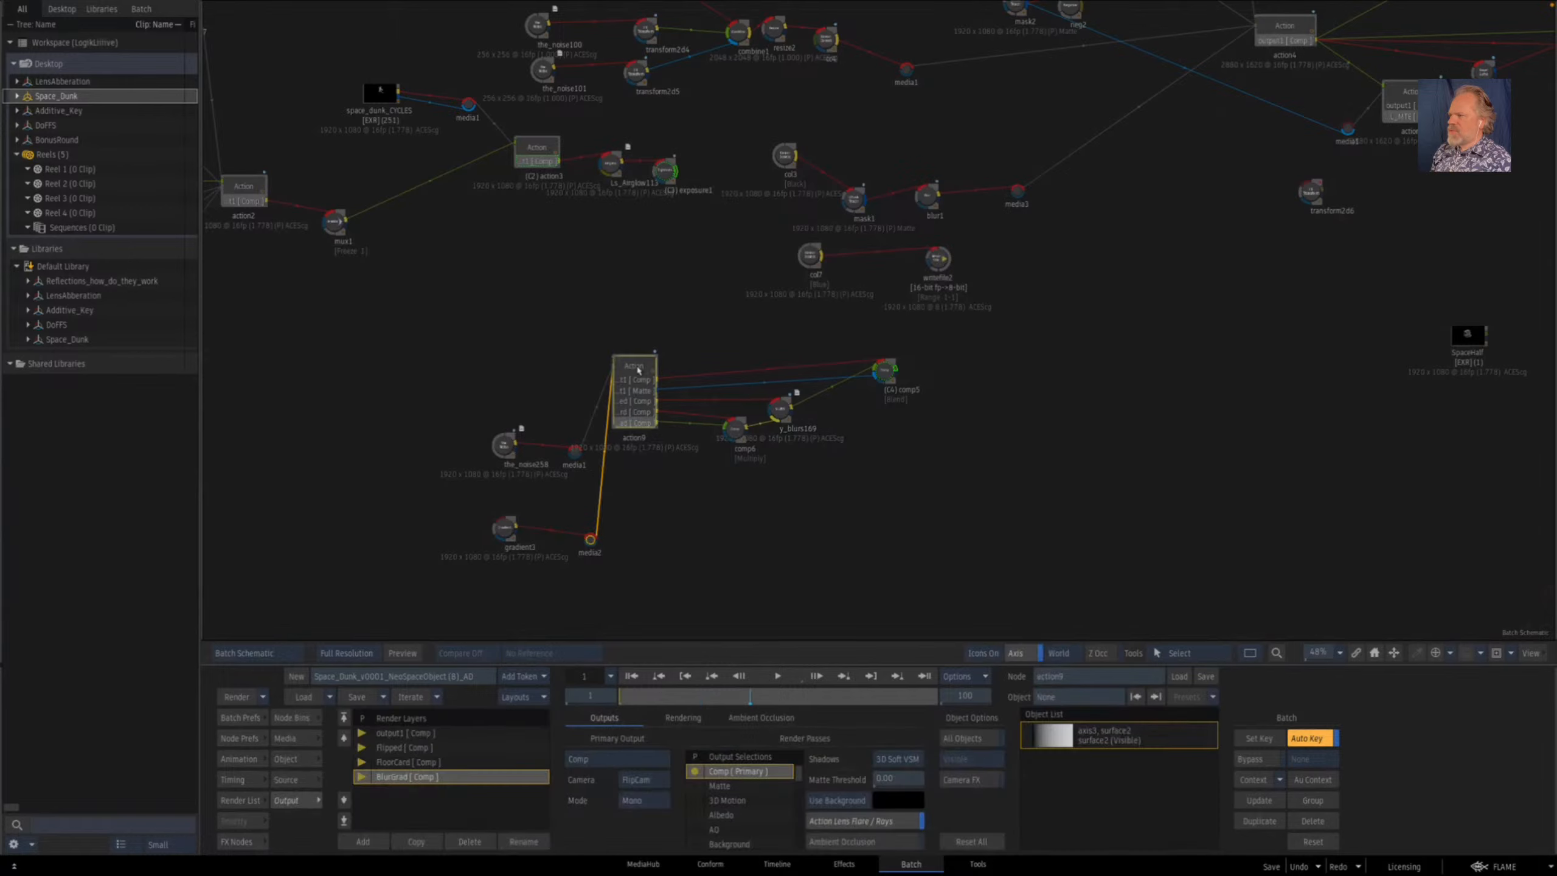
left_click_drag(651, 464, 696, 489)
double_click(479, 407)
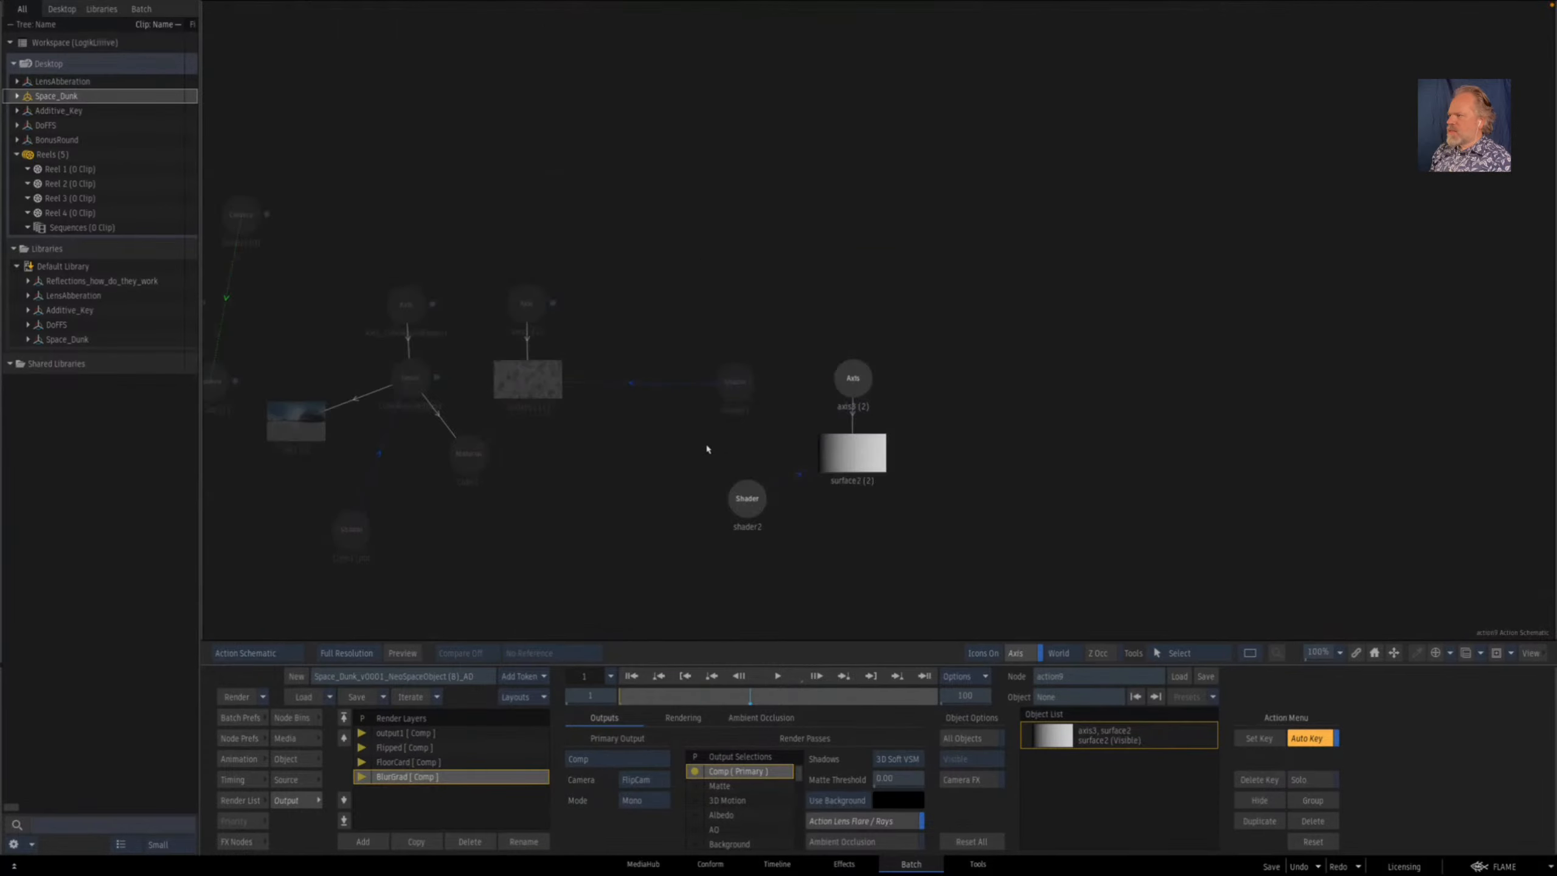
double_click(857, 367)
key("F4")
left_click_drag(412, 773, 461, 773)
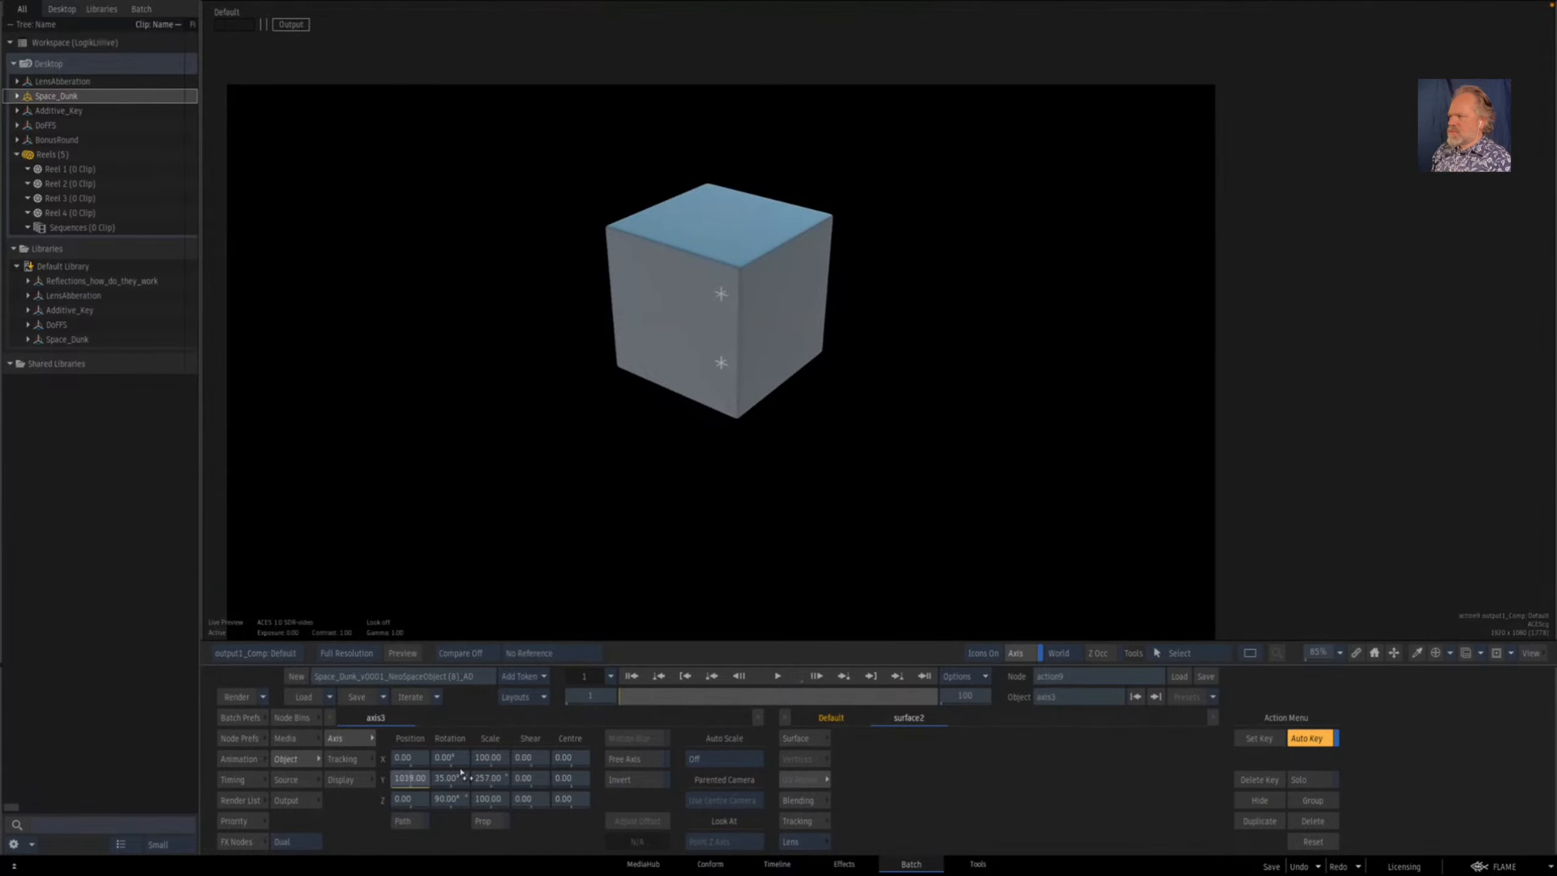
left_click_drag(558, 750, 558, 750)
key("3")
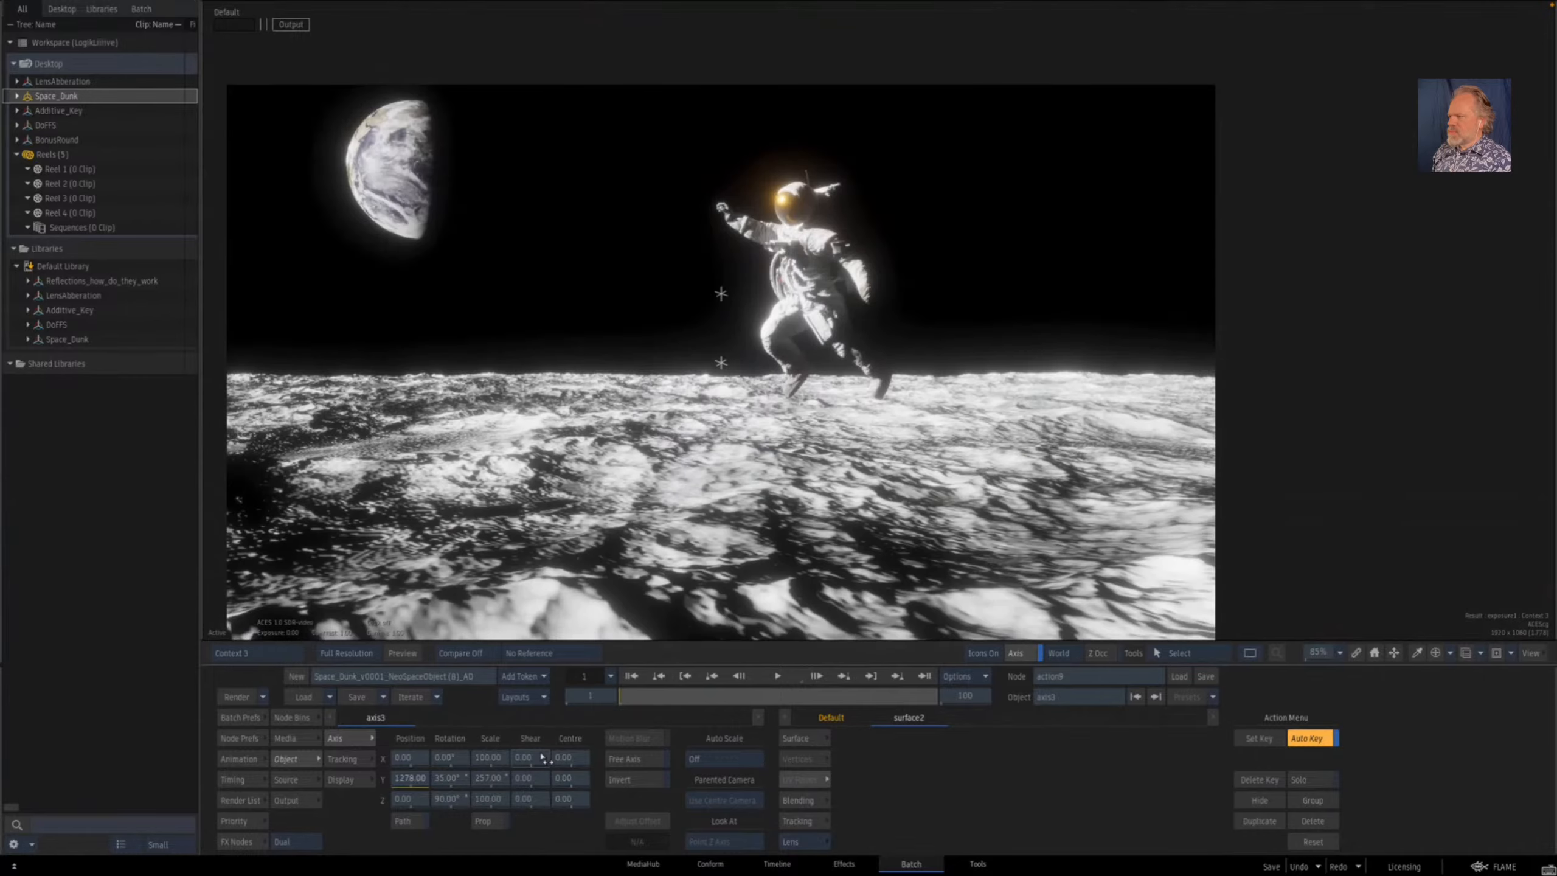
key("2")
key("3")
key("4")
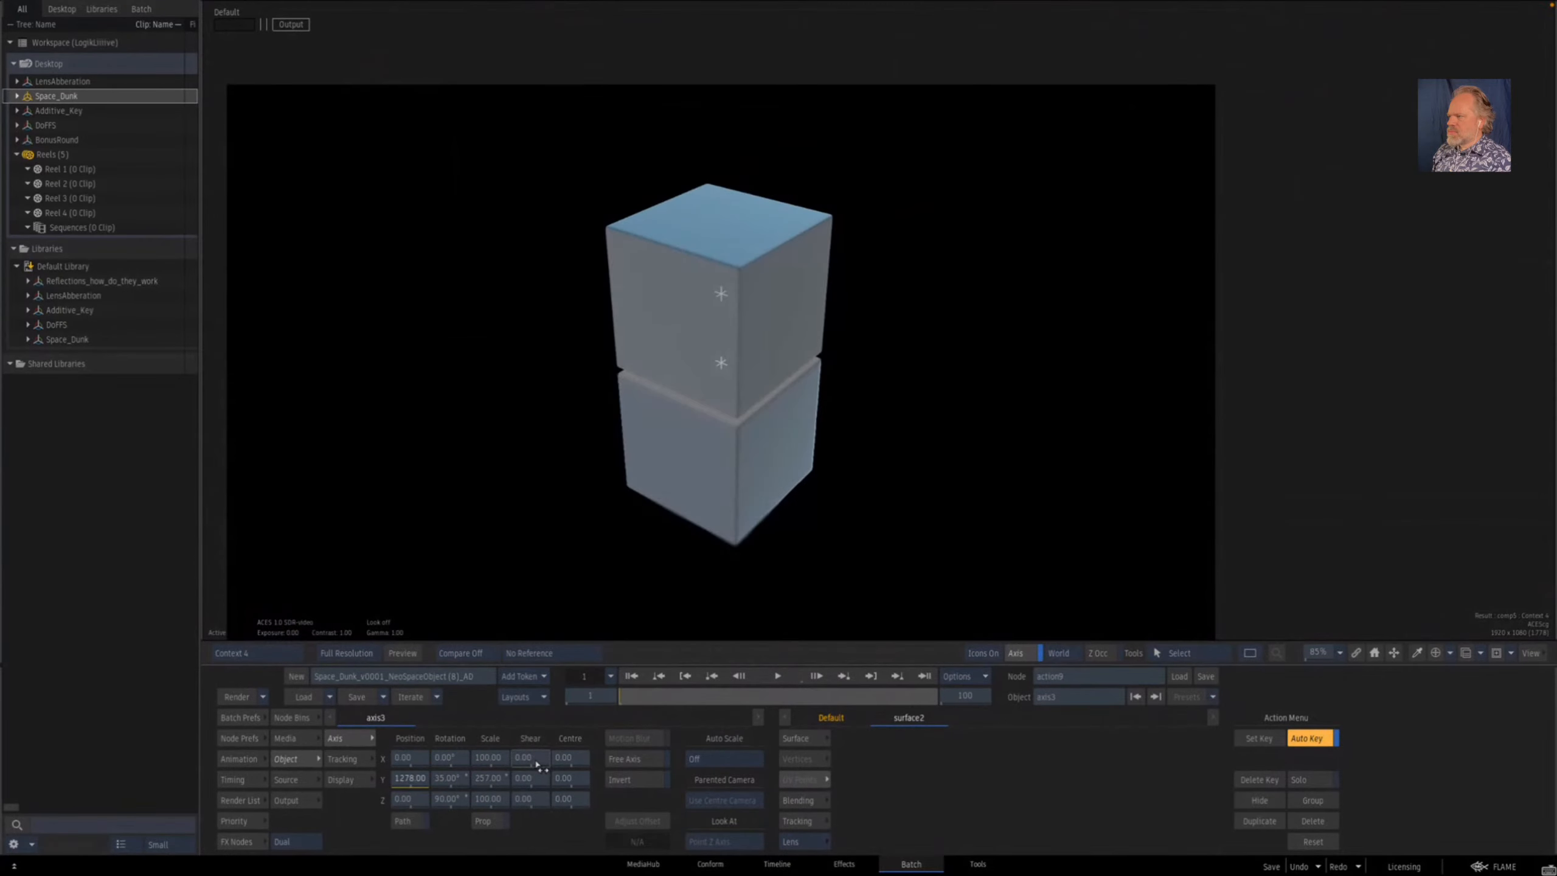
left_click_drag(422, 778, 430, 778)
- Cycle through the Action's outputs to the BlurGrad layer and lower axis3's Y position to 531
key("F4")
key("F4")
key("F4")
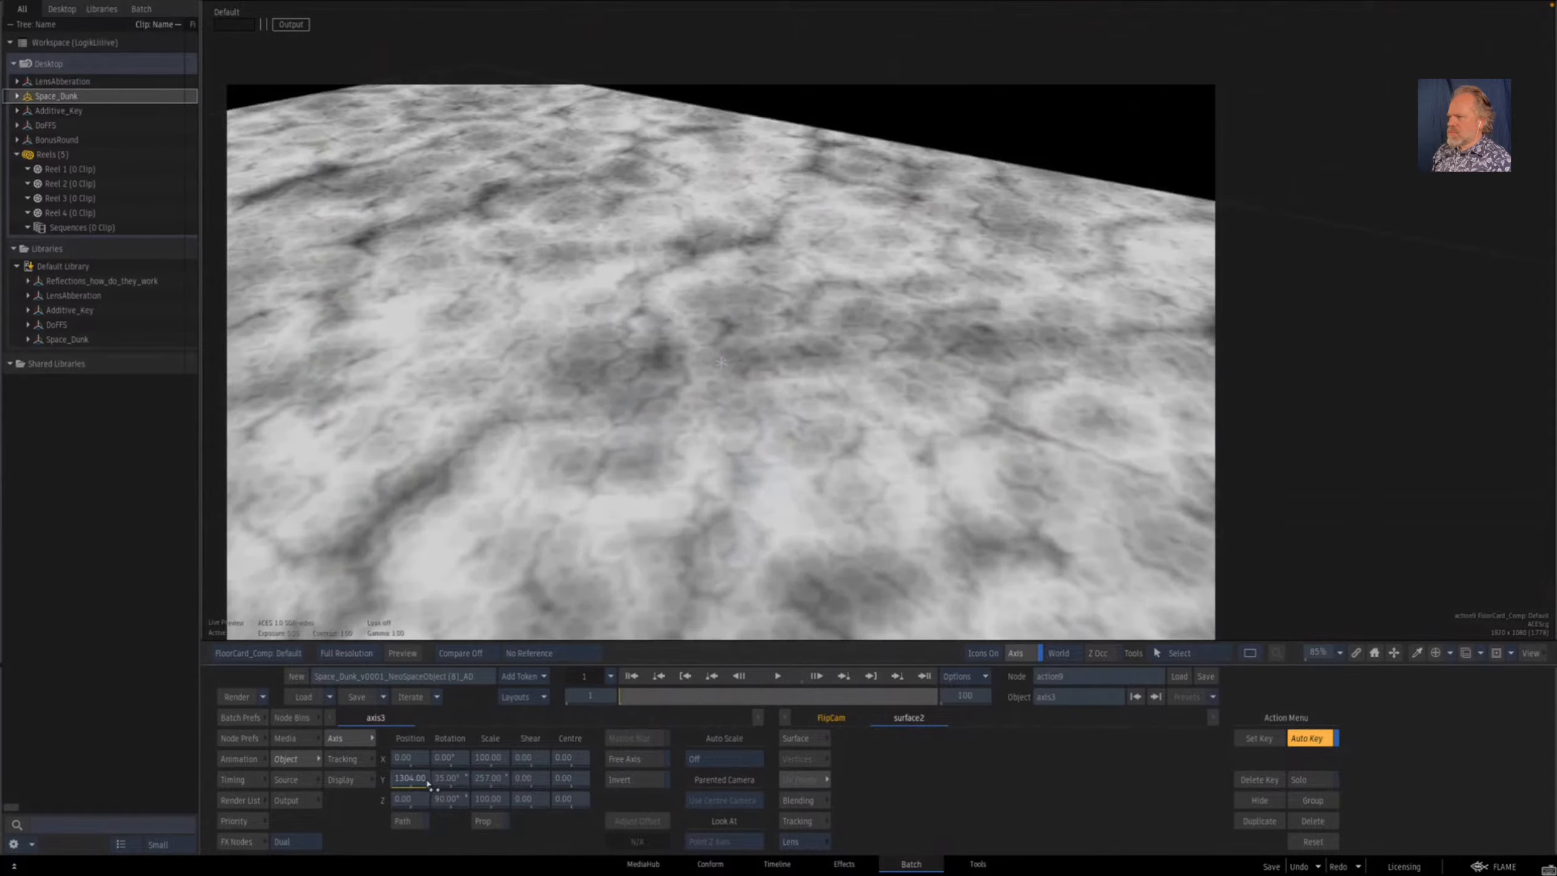
key("F4")
mouse_move(412, 785)
left_mouse_down()
mouse_move(53, 769)
mouse_move(104, 758)
mouse_move(407, 787)
left_mouse_up()
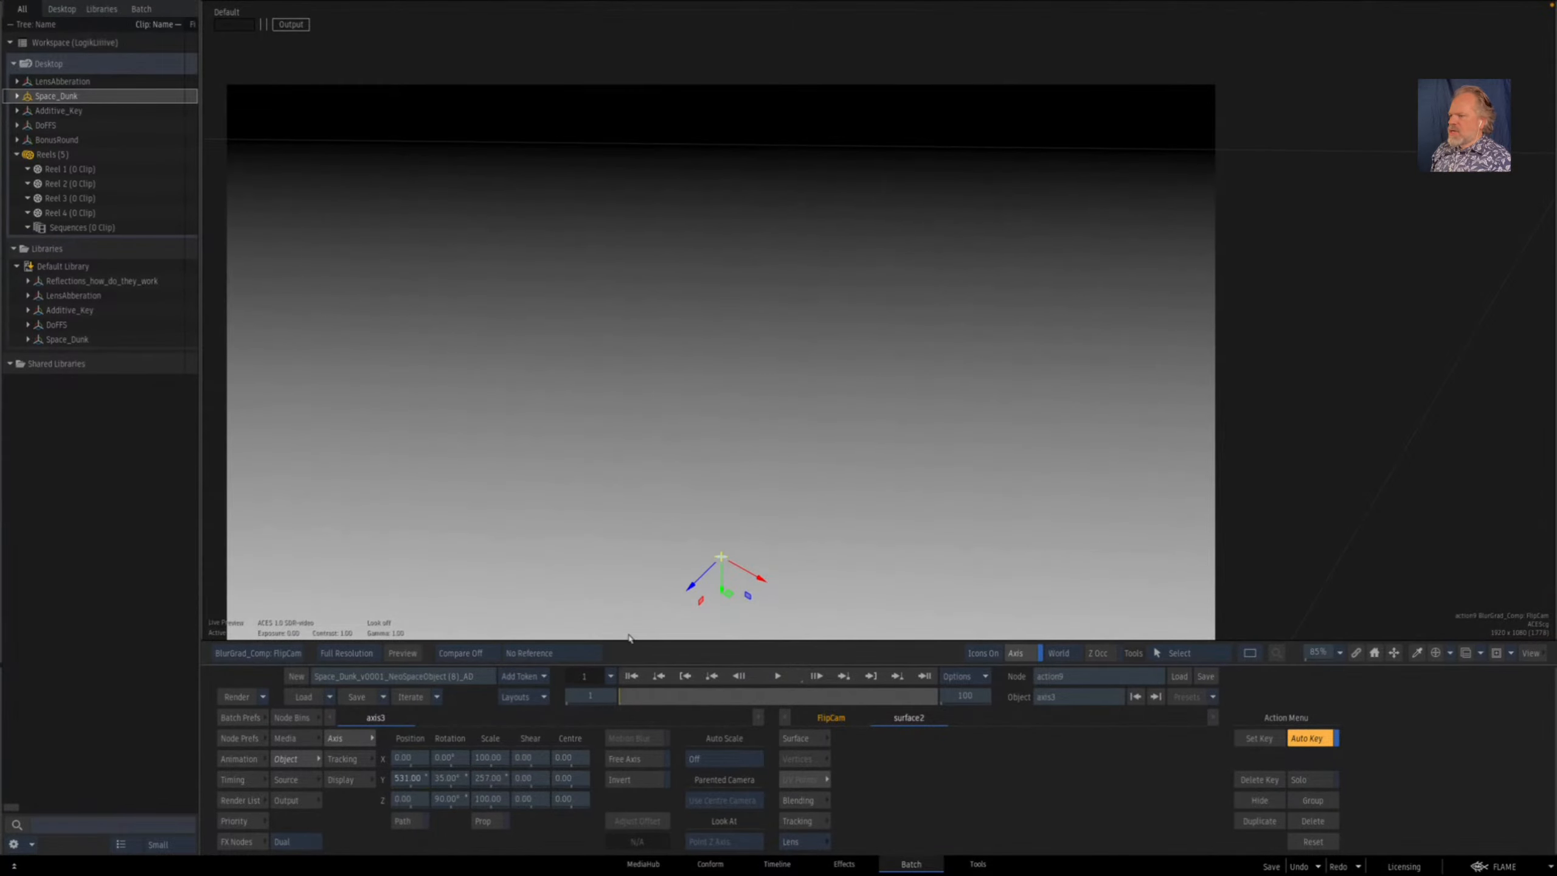
- View comp5's result to check the reflection beneath the cube
key("Escape")
left_click_drag(855, 515, 846, 520)
left_click(876, 412)
key("F4")
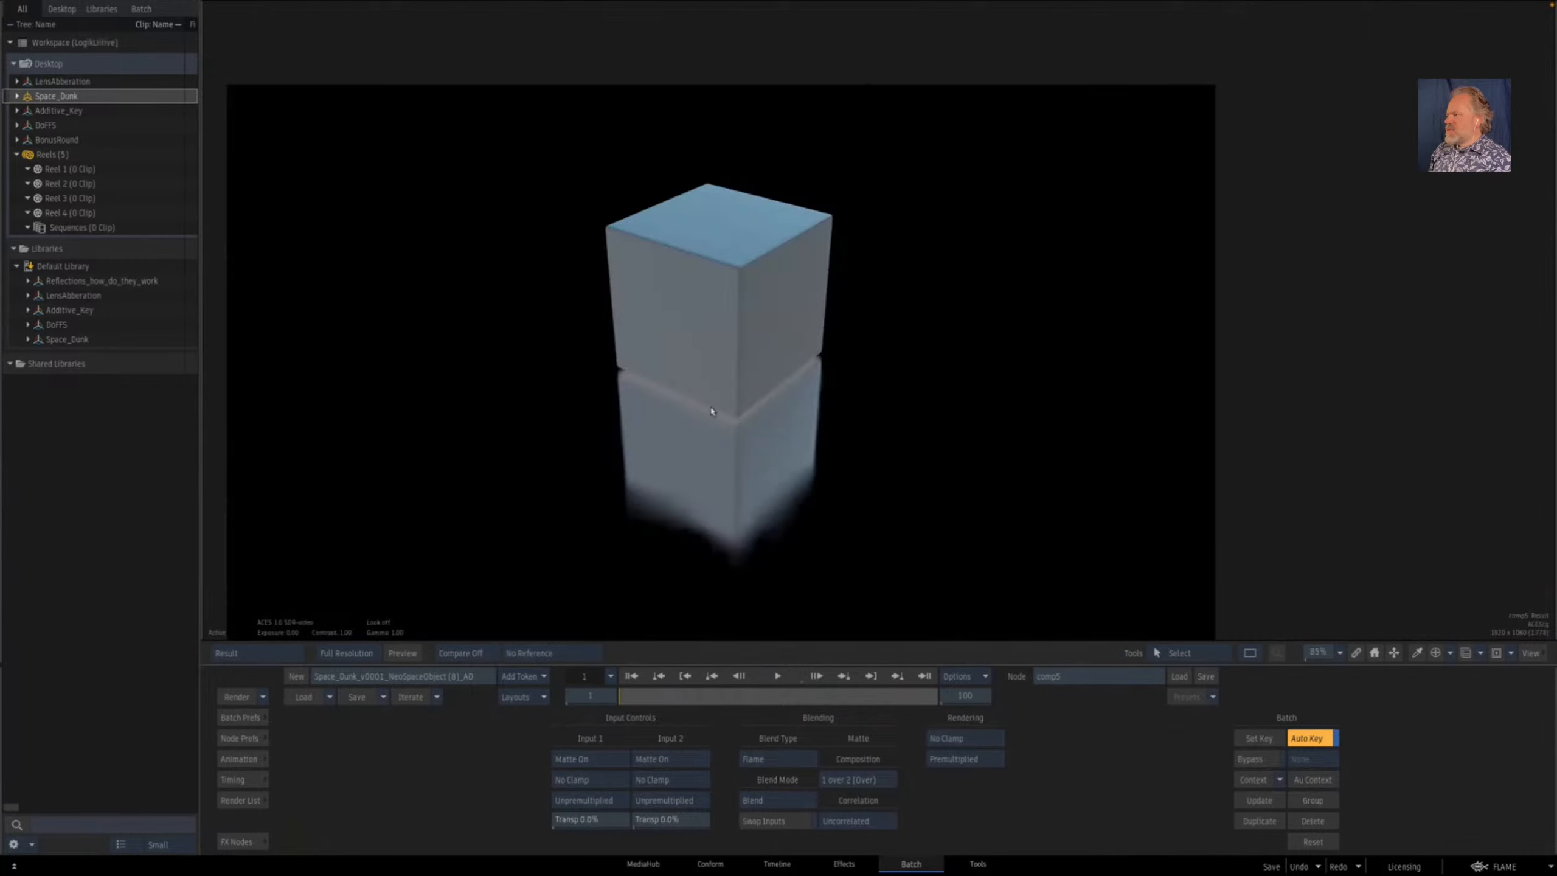
key("Escape")
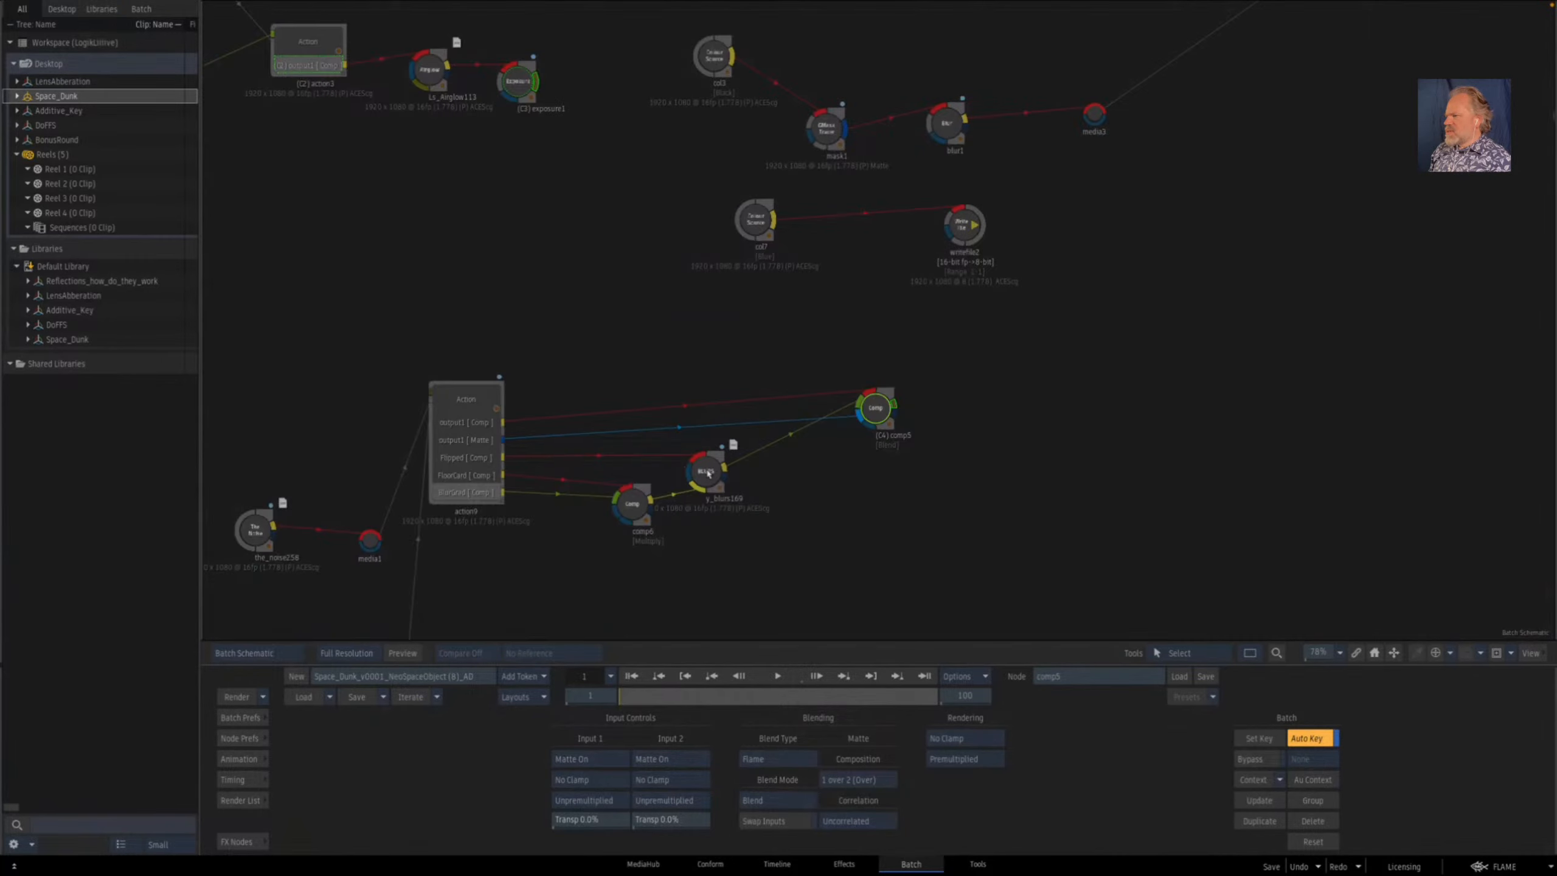
- Increase the Blur X amount of the y_blurs169 node while viewing its result
left_click(706, 471)
key("F4")
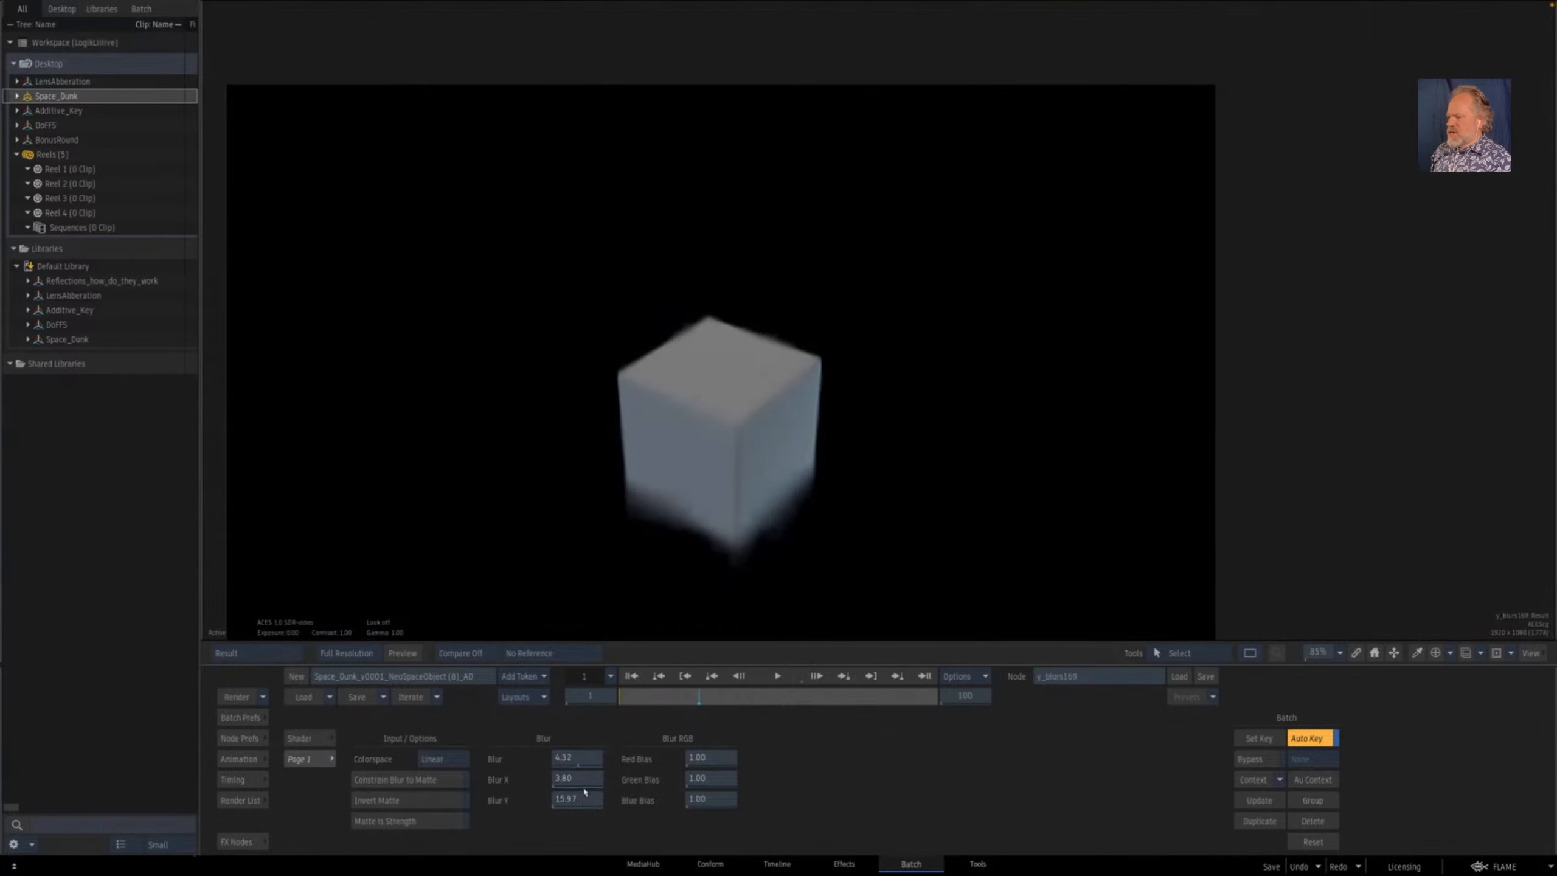
left_click_drag(589, 782, 1230, 612)
key("Escape")
- Set the Input 1 transparency of the Multiply node comp6 to 29% while viewing the context 4 composite
left_click(634, 504)
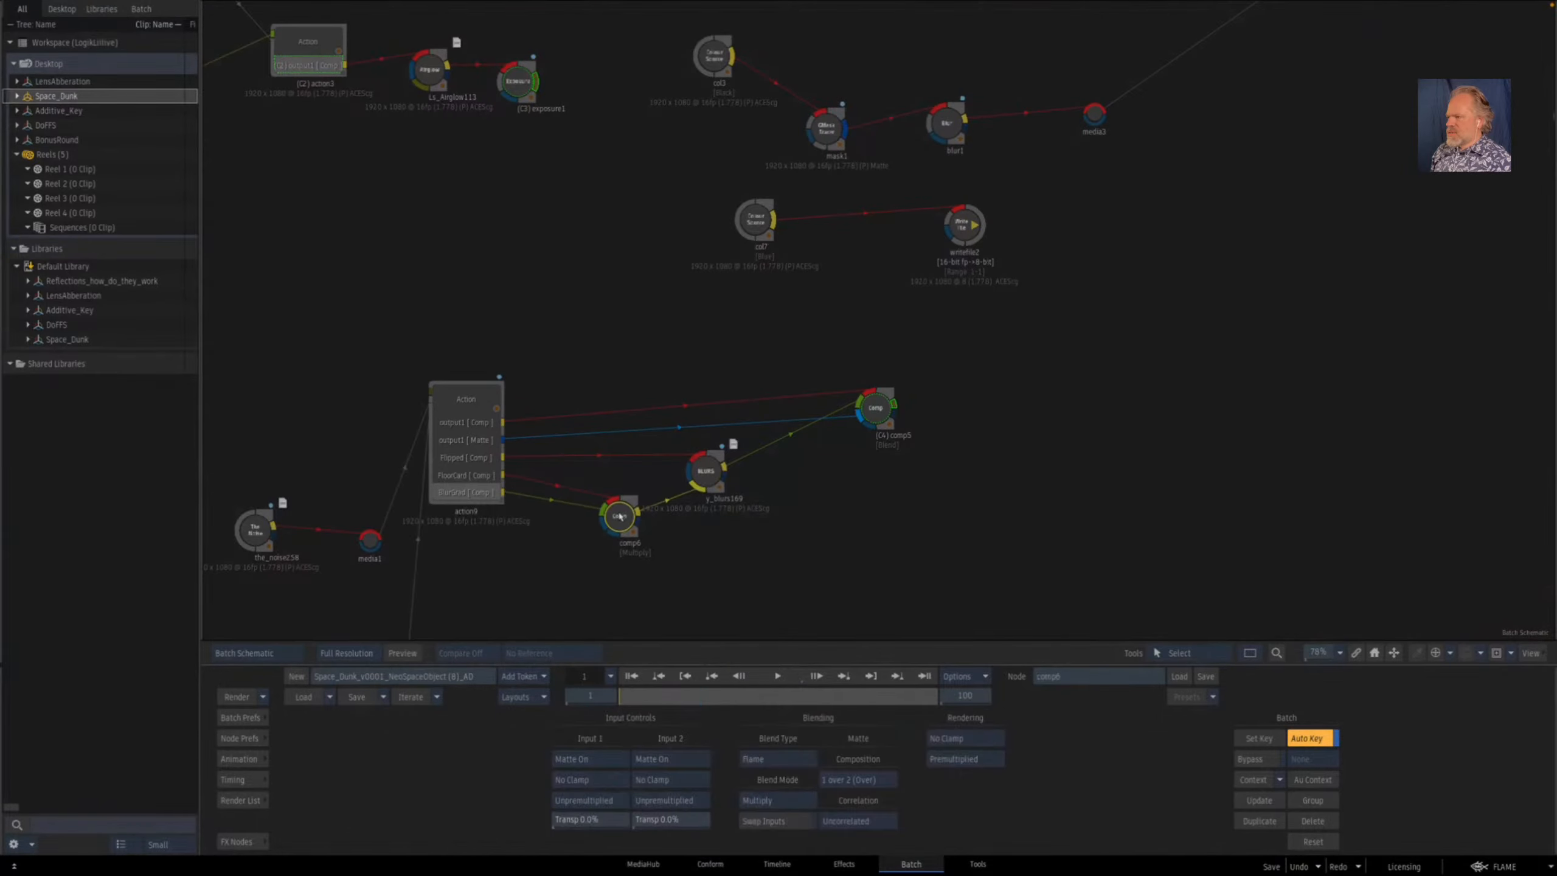
key("F4")
left_click_drag(596, 823, 640, 820)
key("1")
key("2")
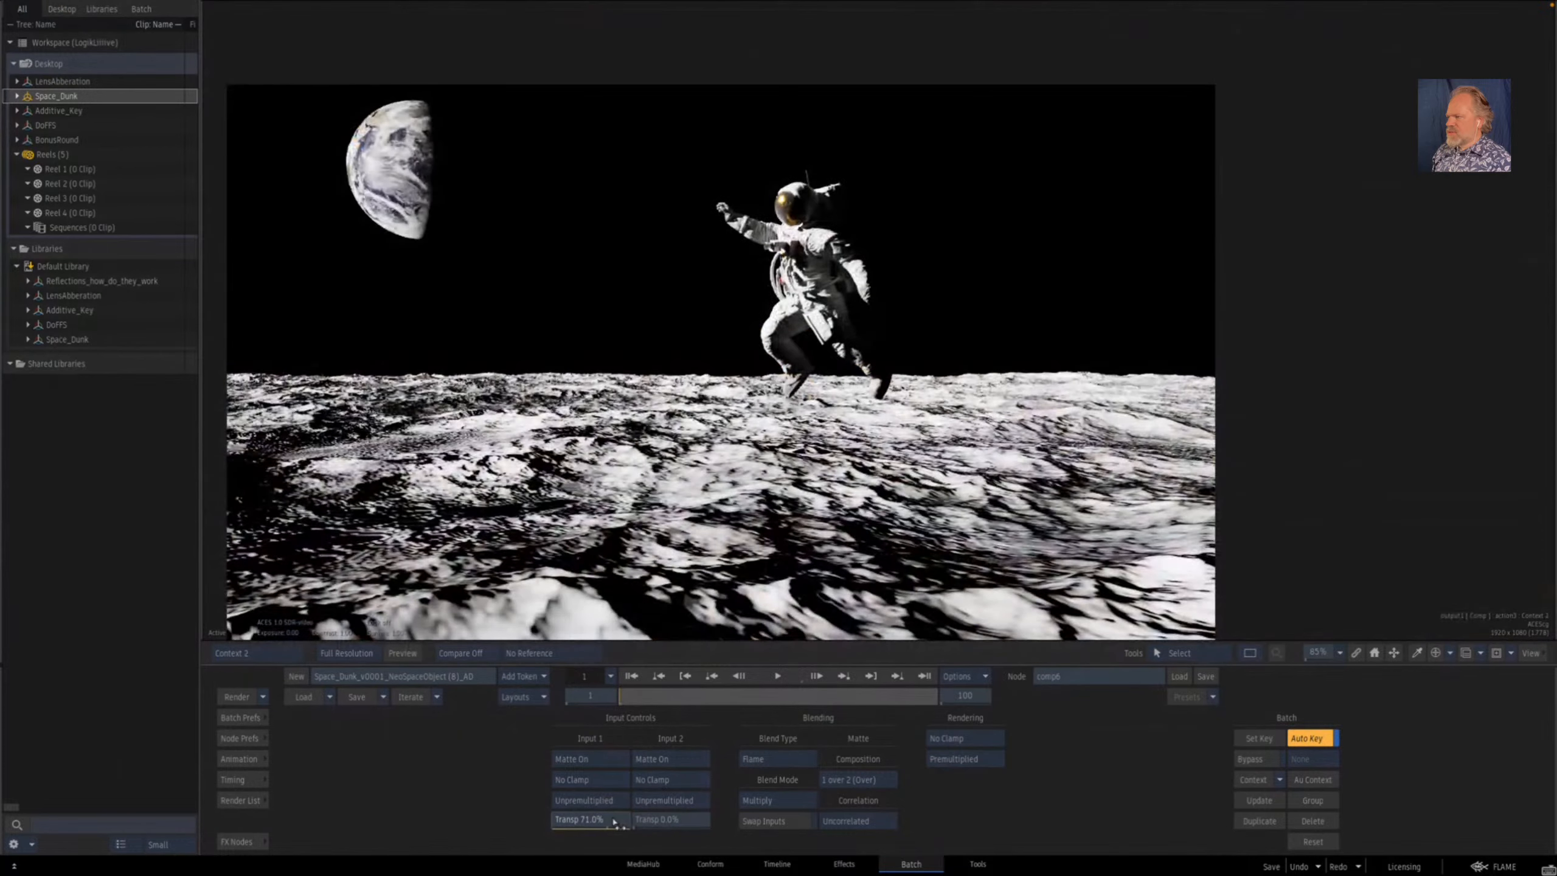
key("3")
key("4")
left_click_drag(604, 825, 586, 819)
key("Escape")
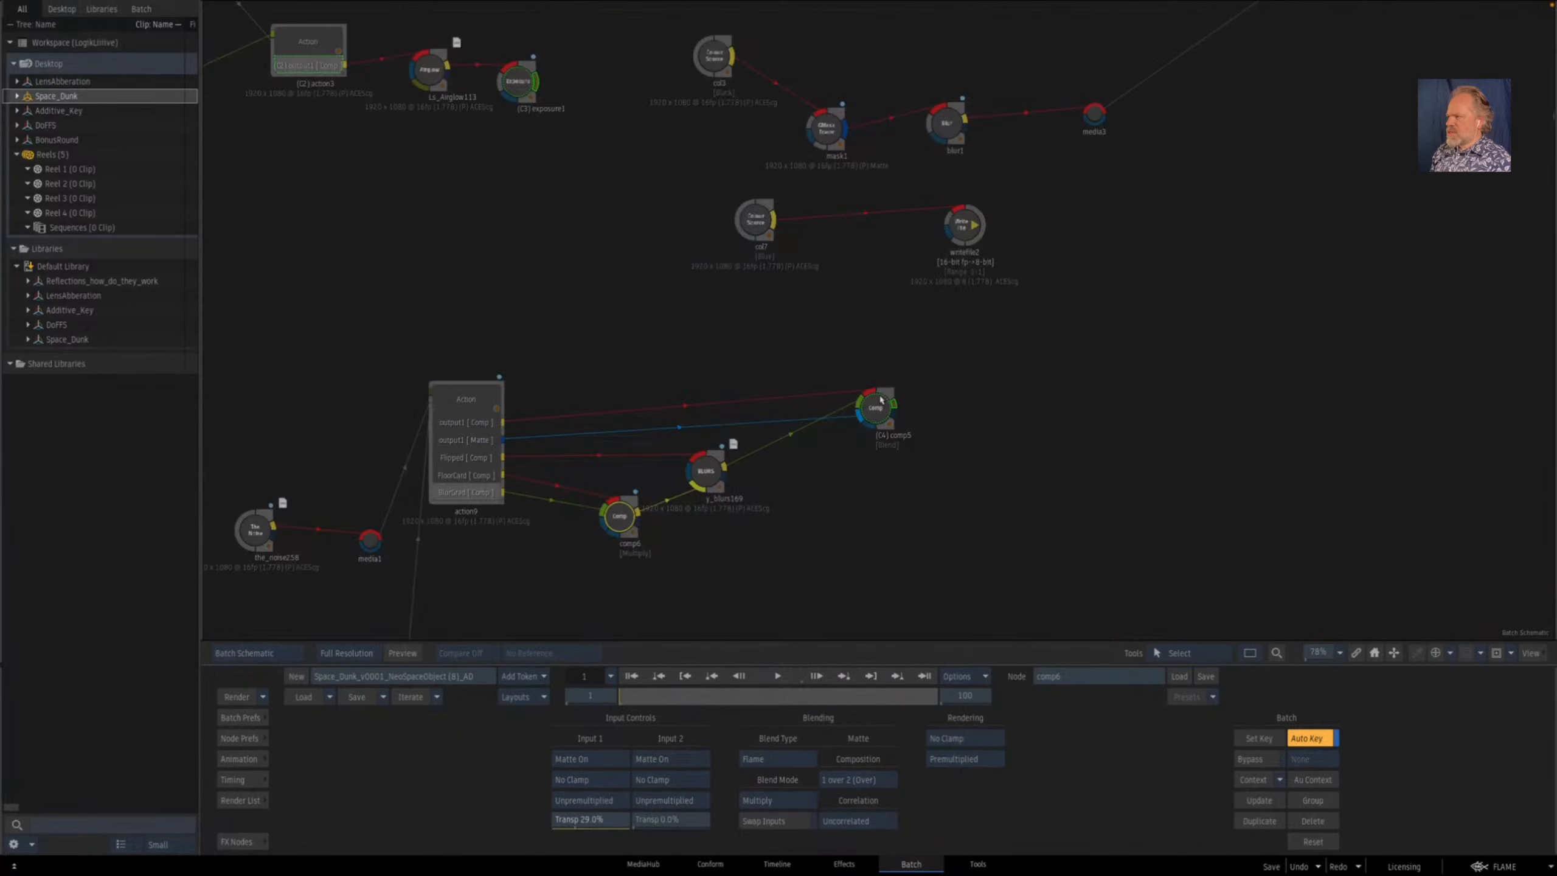
- Set the Y position of the gradient card's axis3 in the cube's Action node to 870
double_click(469, 433)
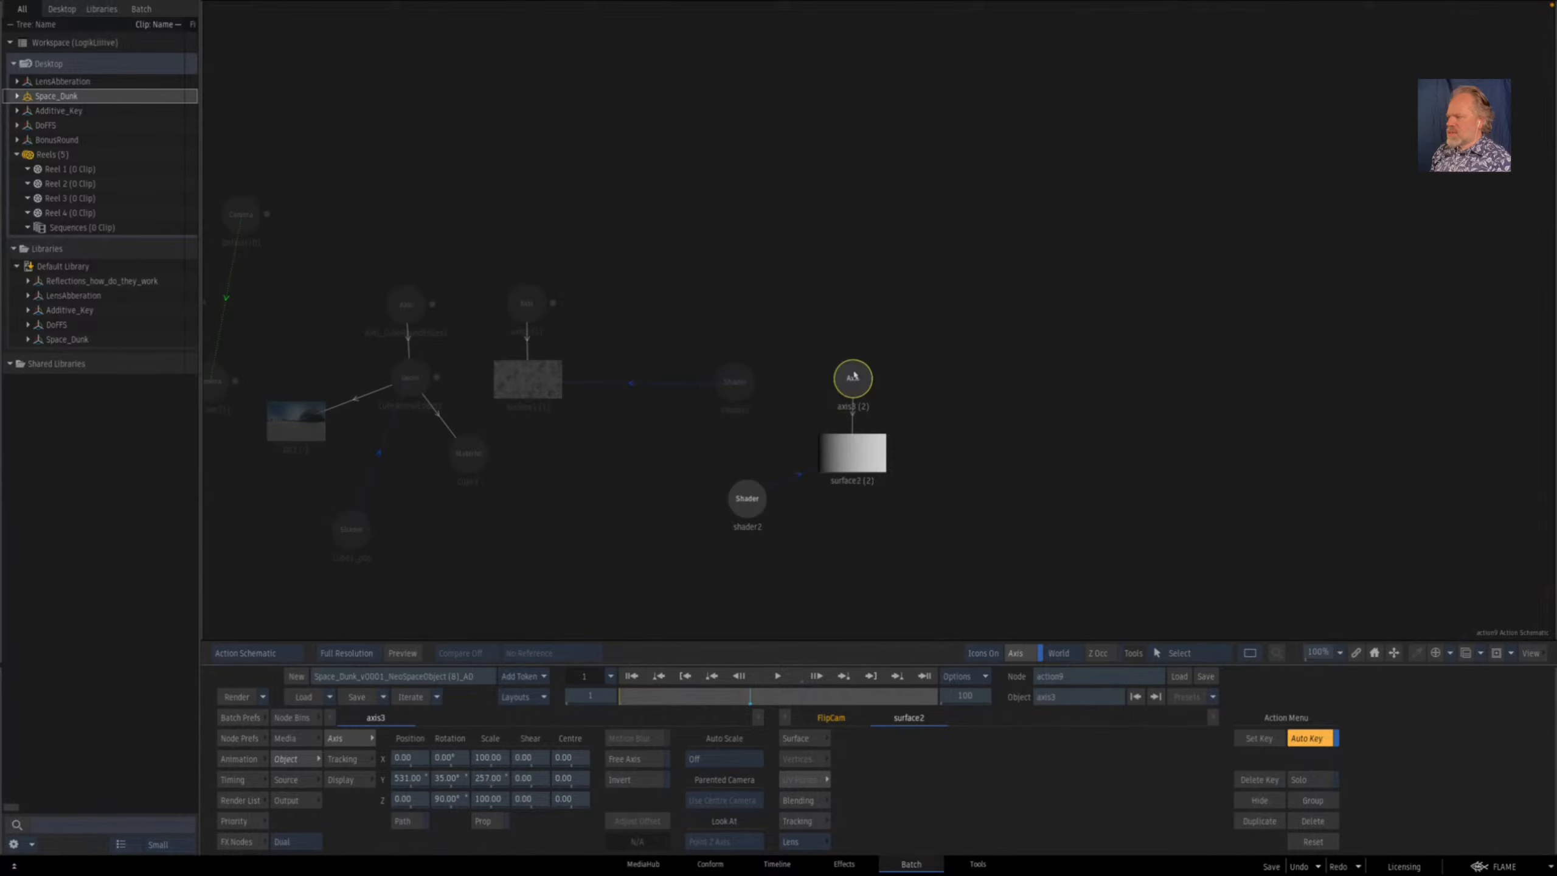
key("Escape")
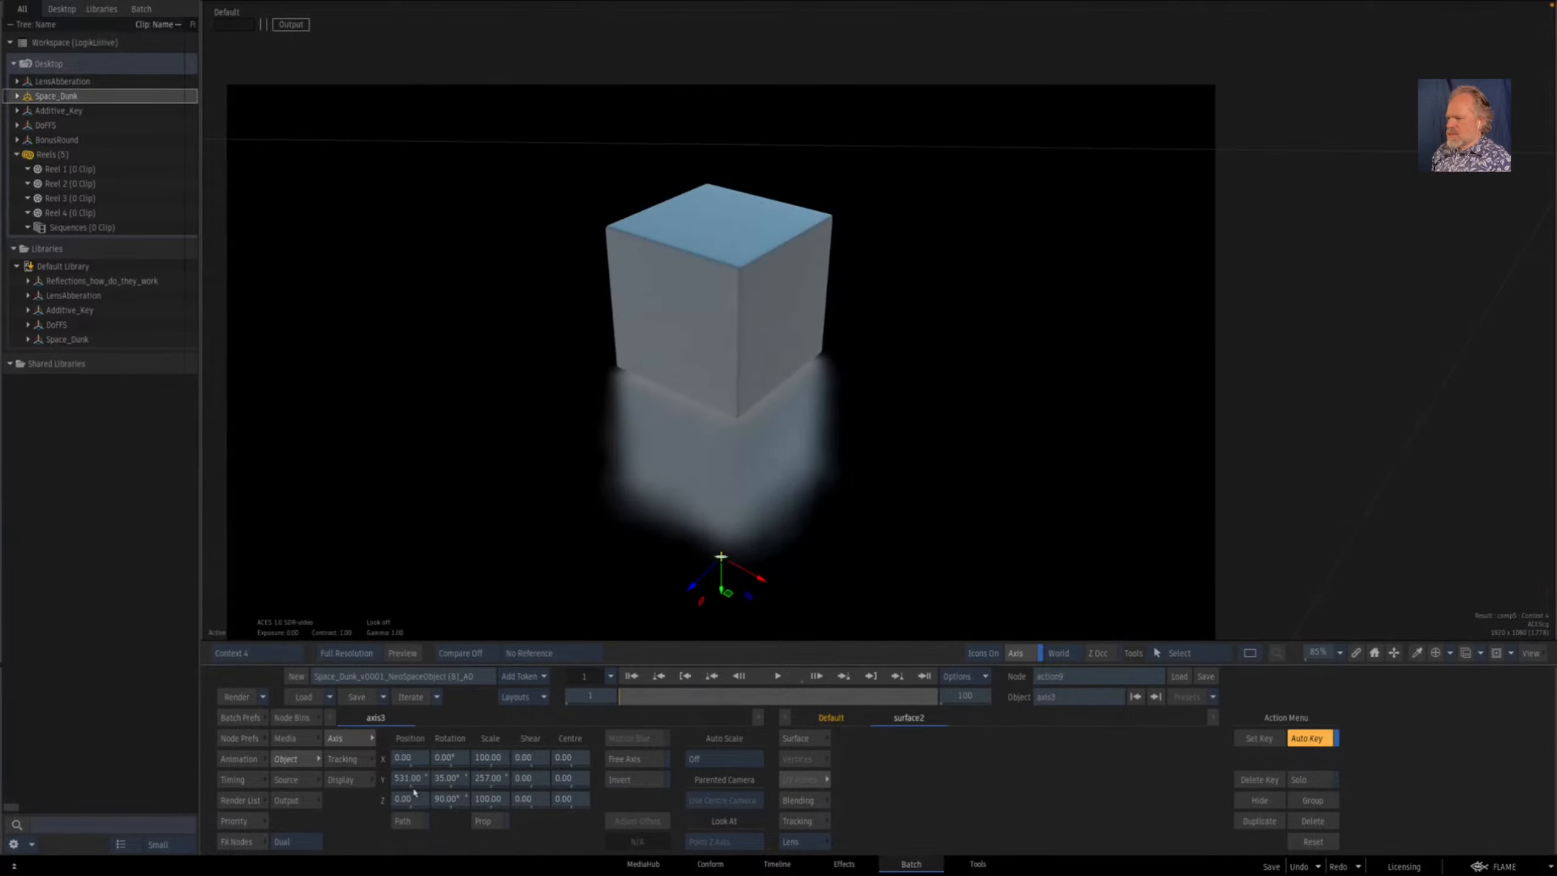
left_click_drag(418, 778, 579, 738)
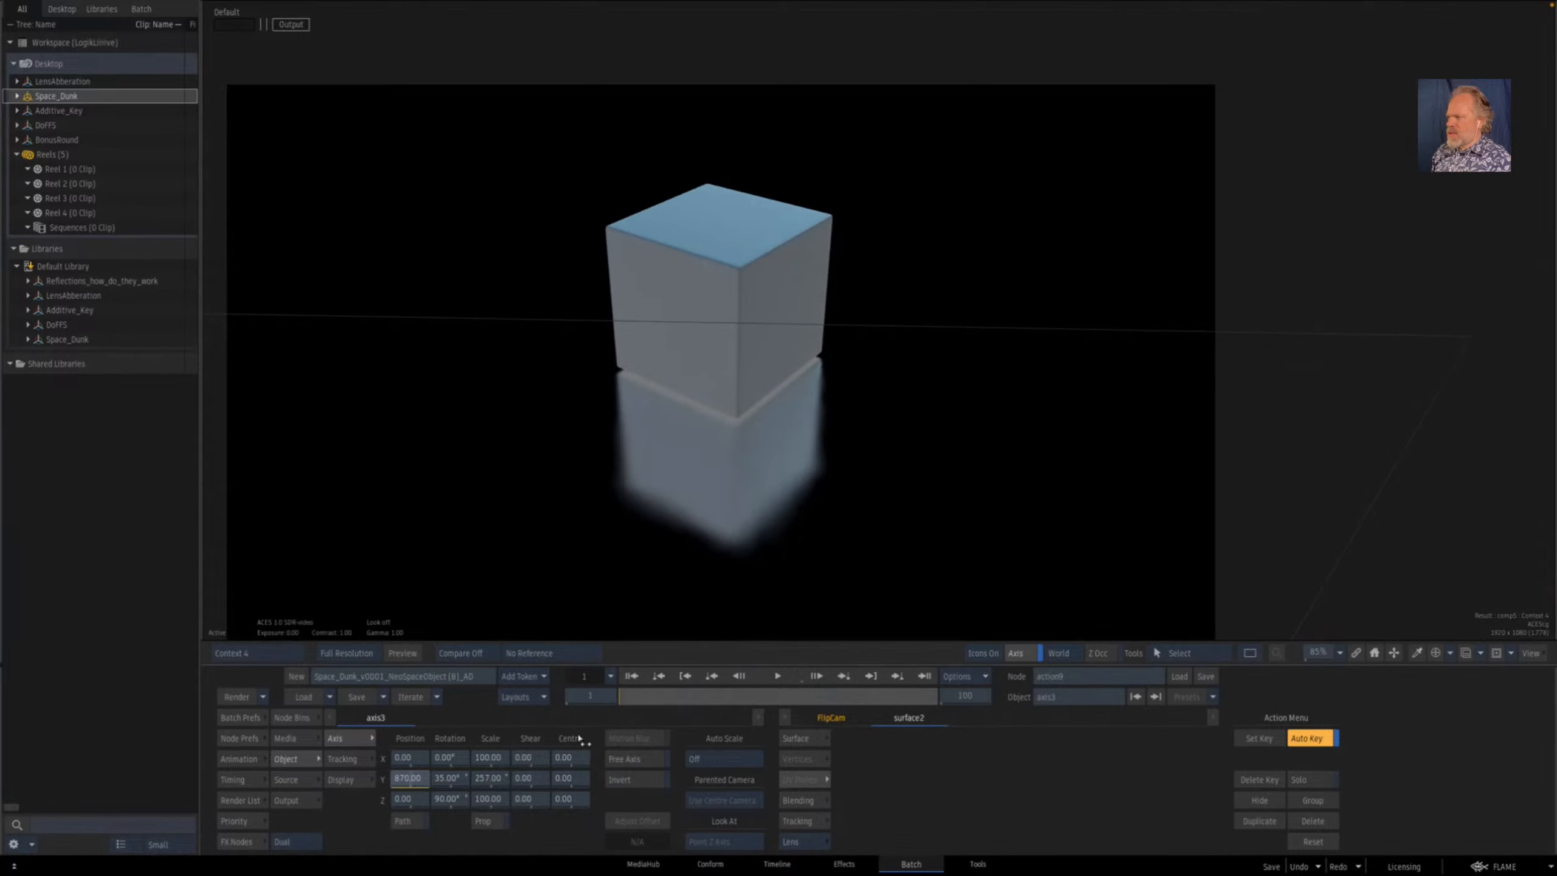
key("Escape")
- Insert a Colour Correct node between y_blurs169 and comp5 and set its RGB gain to 50, viewing the context 4 composite
left_click(875, 410)
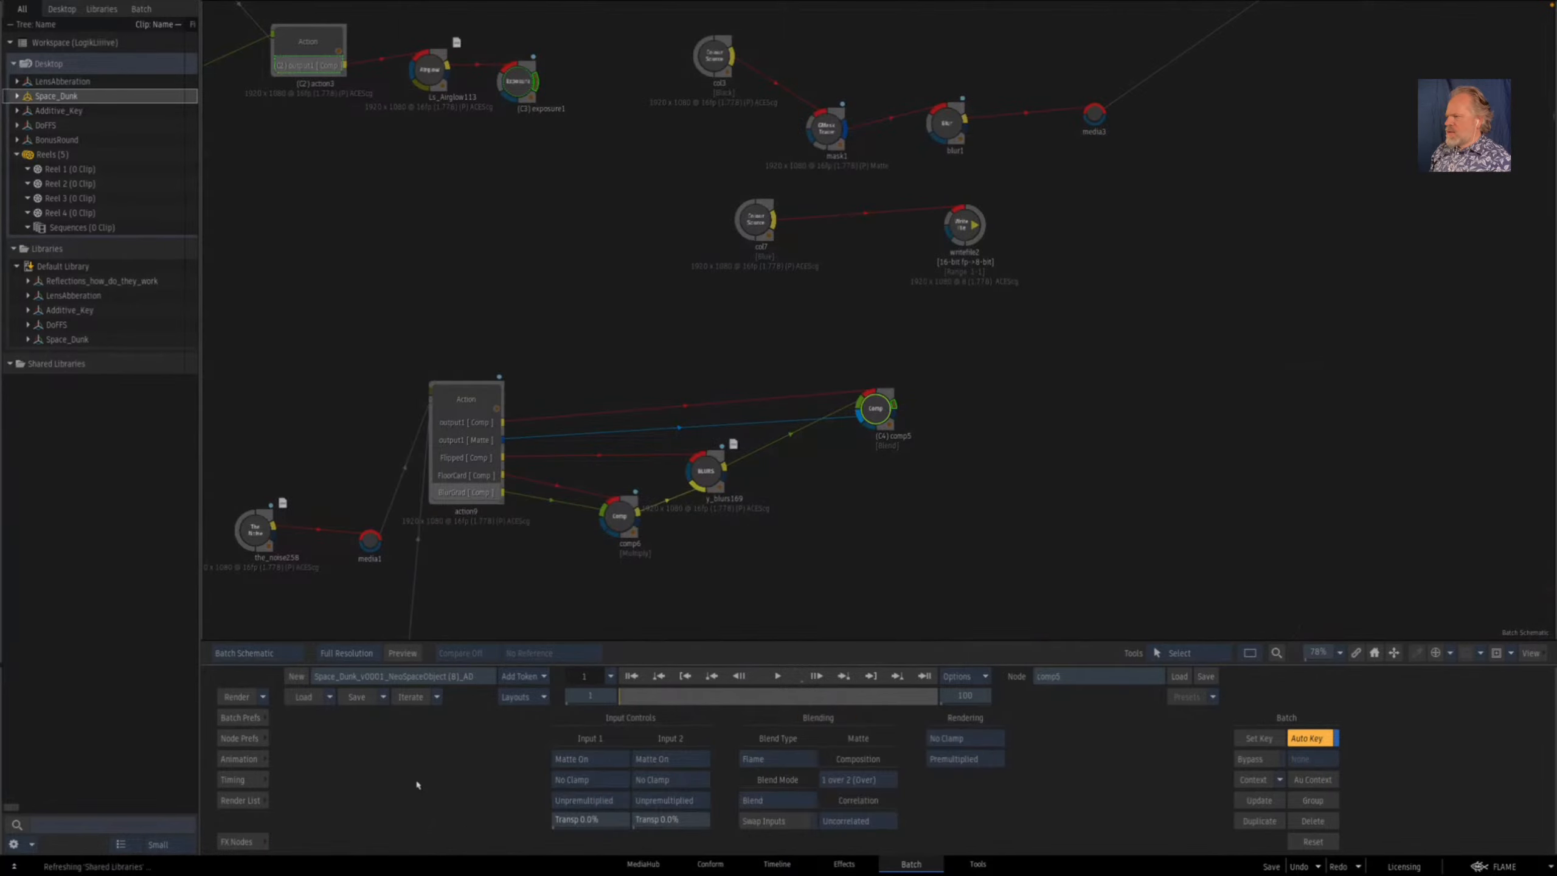
left_click(242, 841)
left_click_drag(751, 753, 777, 473)
key("4")
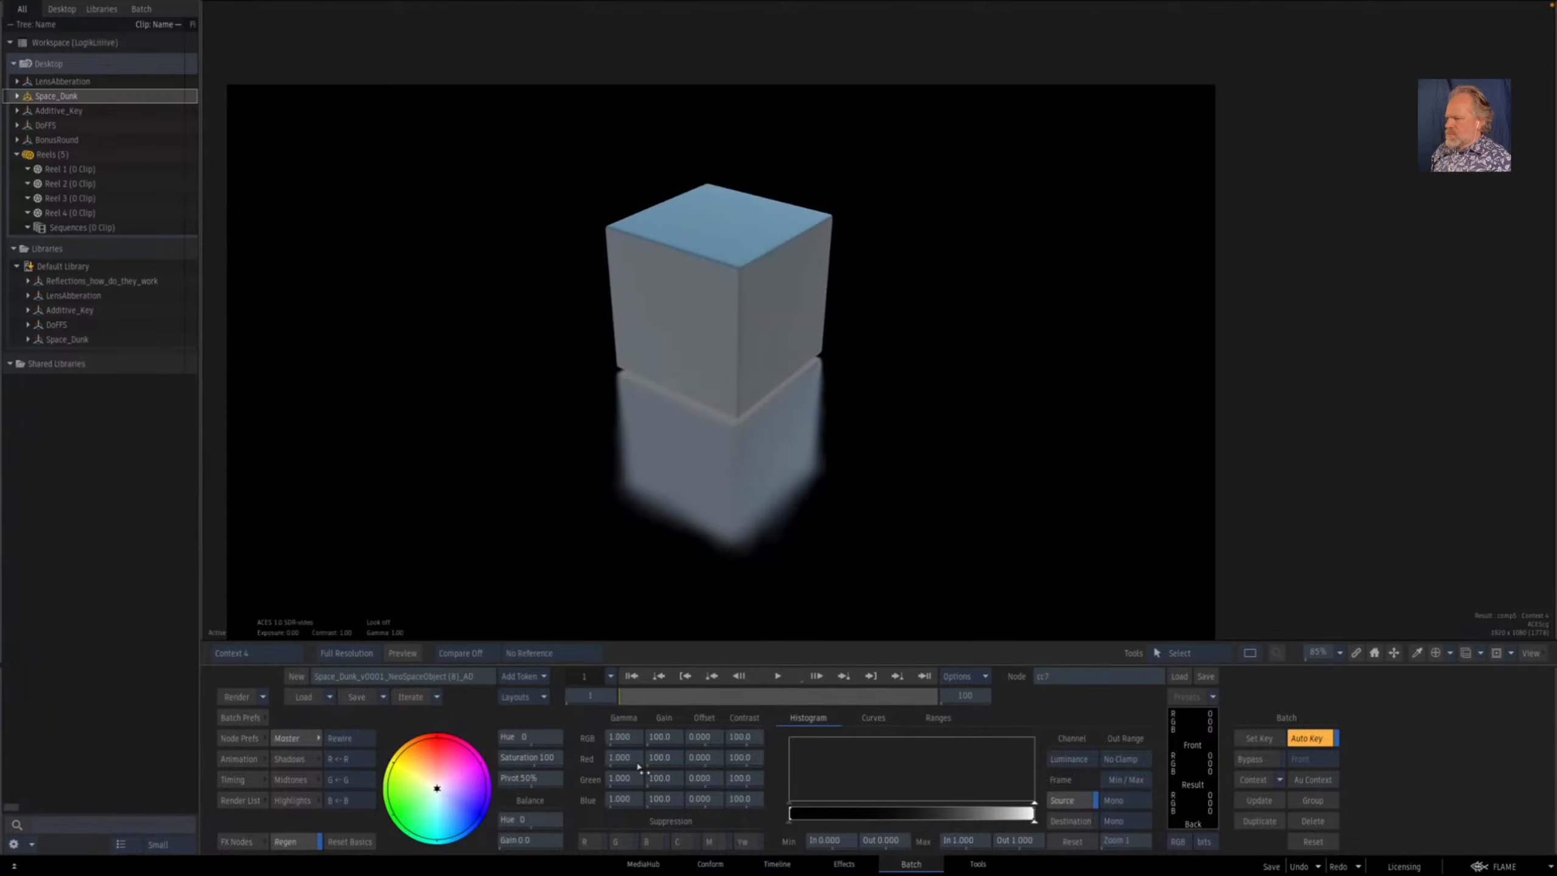
left_click(671, 740)
type("50")
key("Return")
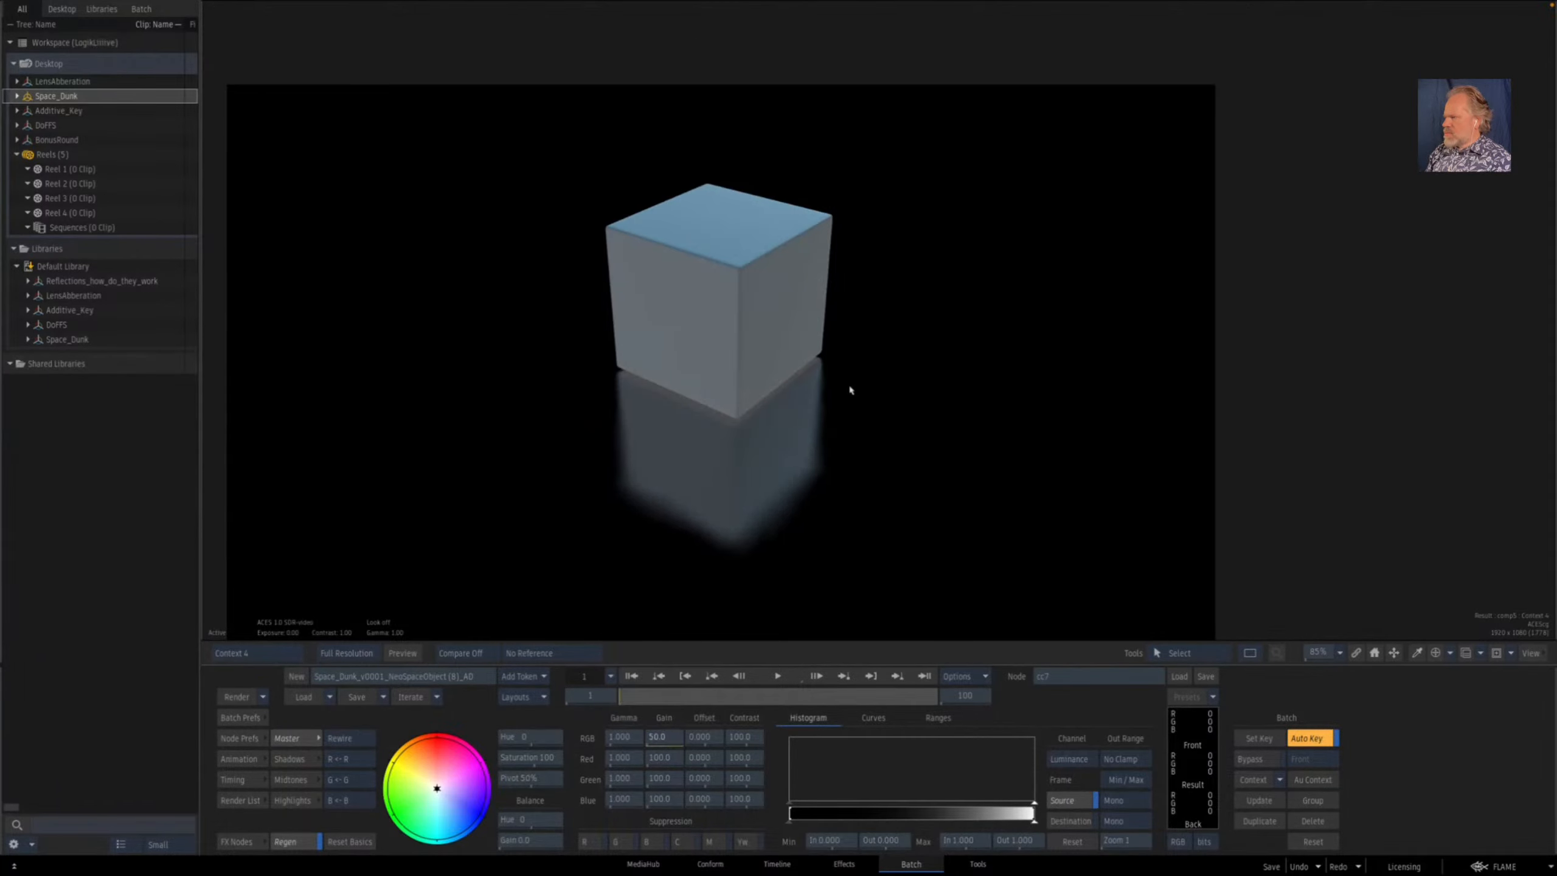
- View comp5's result and examine the darkened reflection up close at frames 18 and 4
key("Escape")
left_click(866, 414)
key("F4")
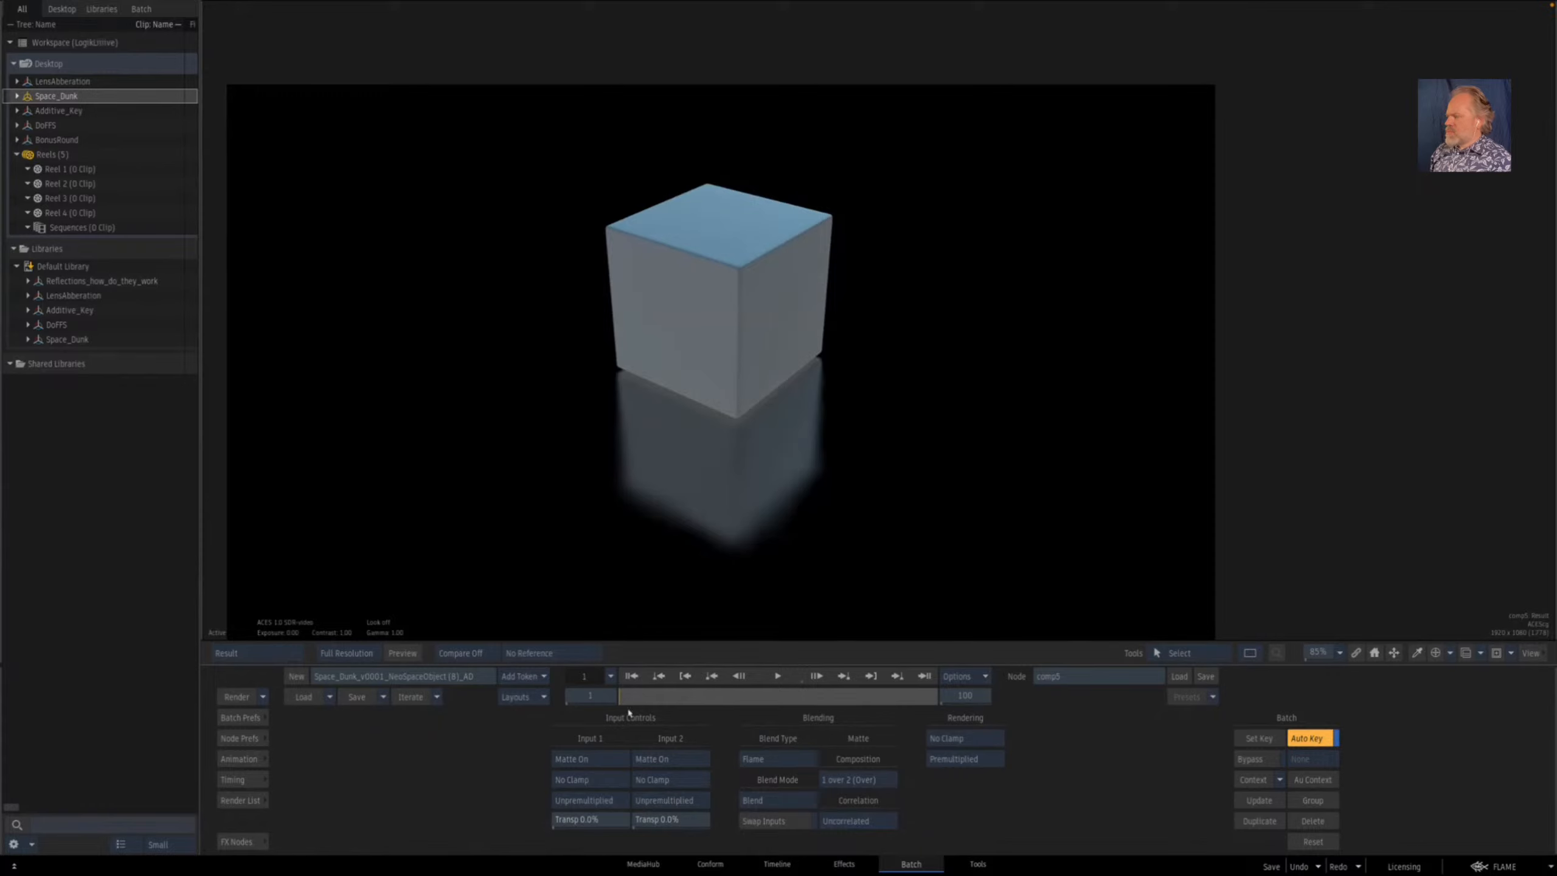
left_click_drag(632, 698, 674, 685)
left_click_drag(688, 594, 643, 539)
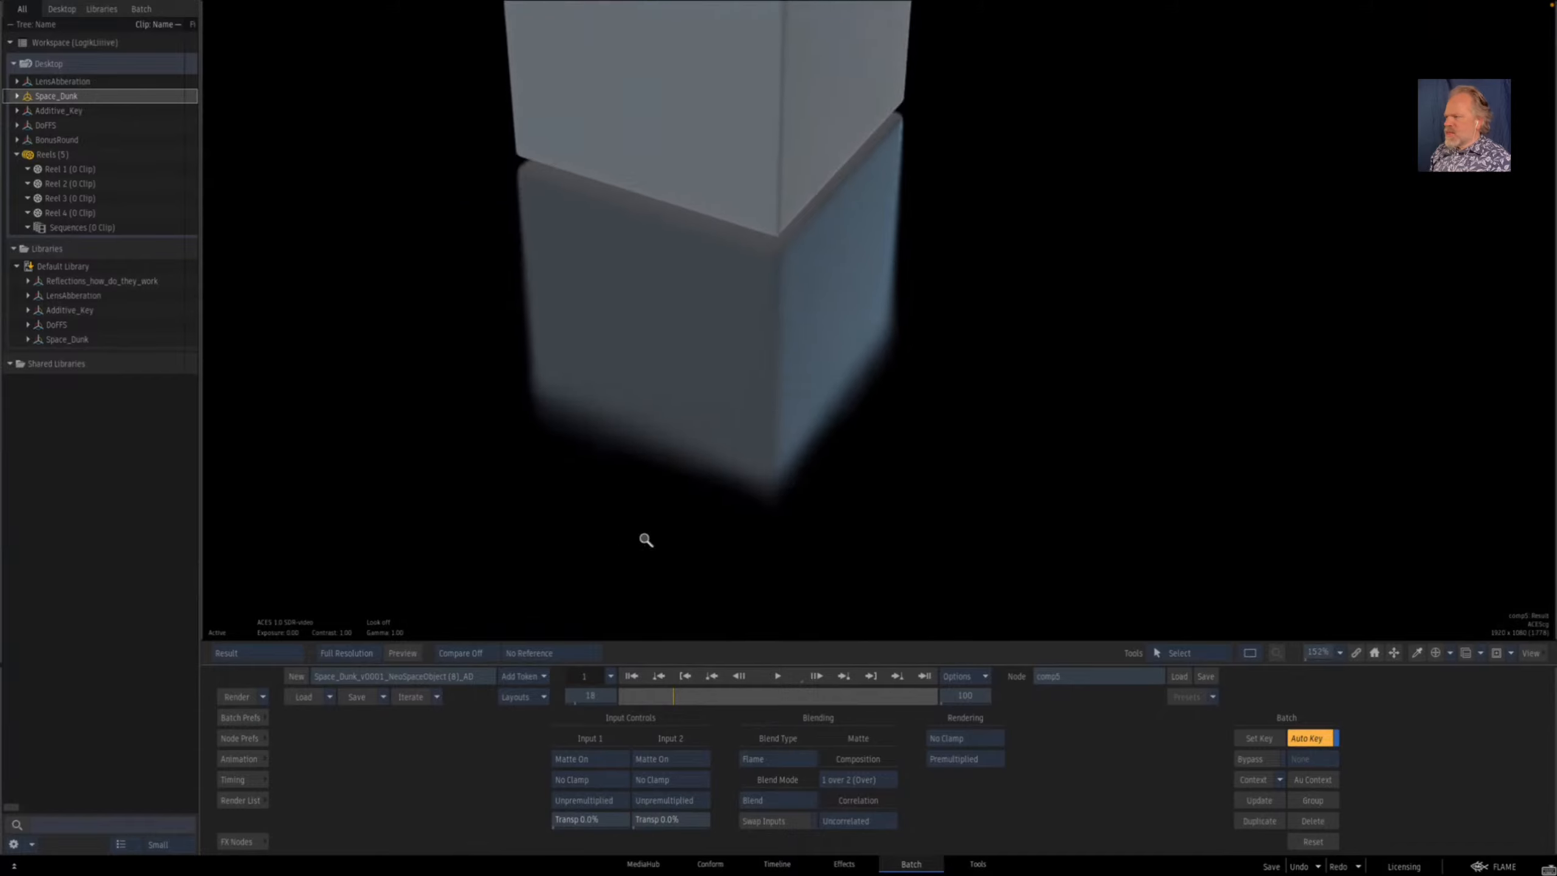
left_click_drag(674, 694, 612, 696)
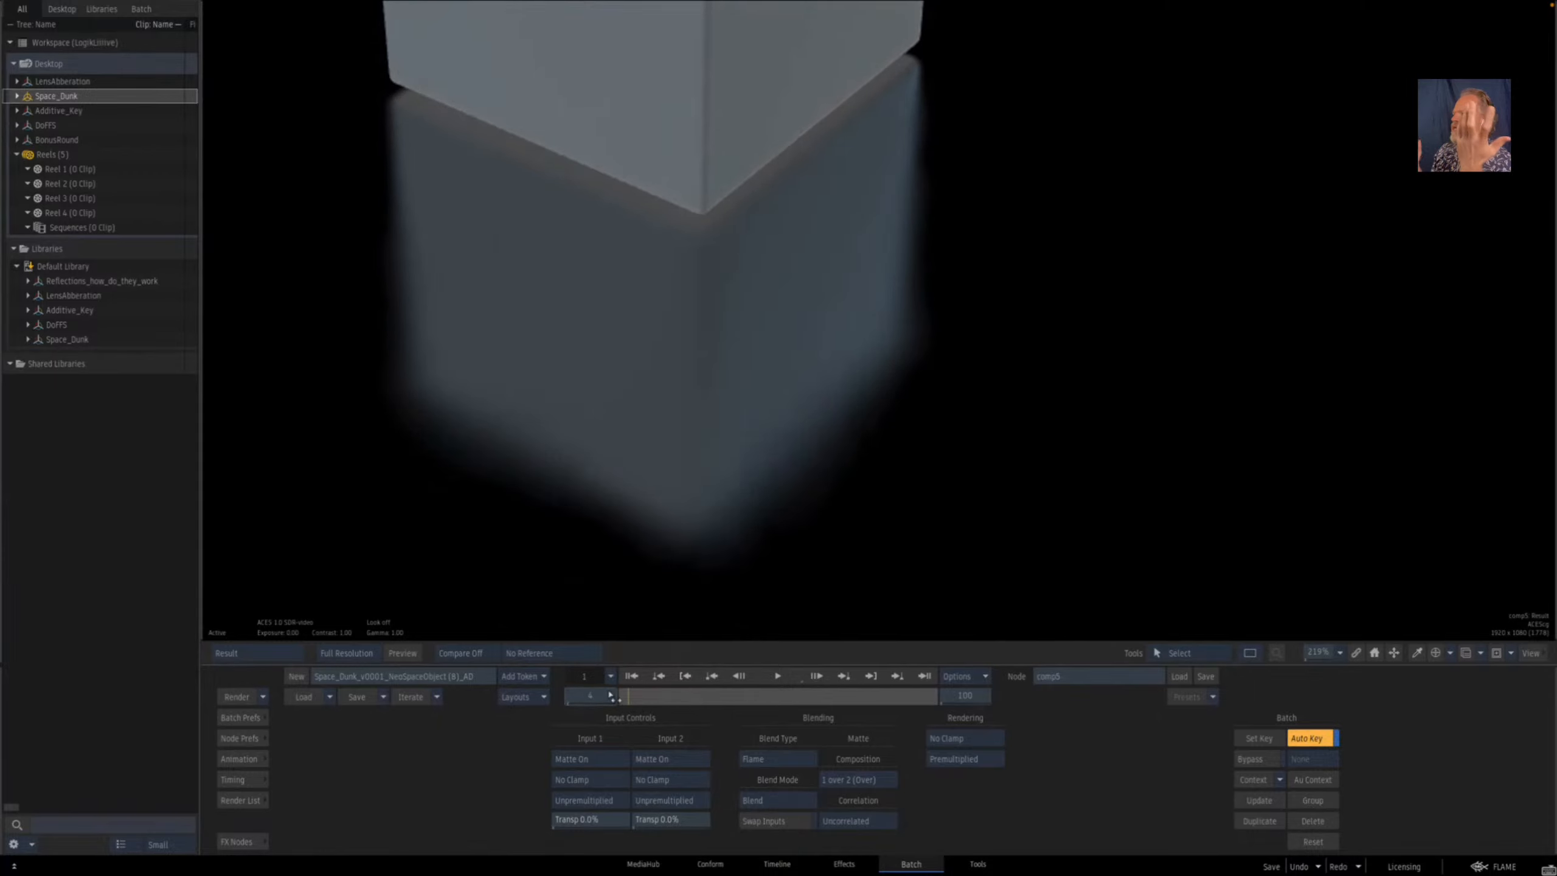